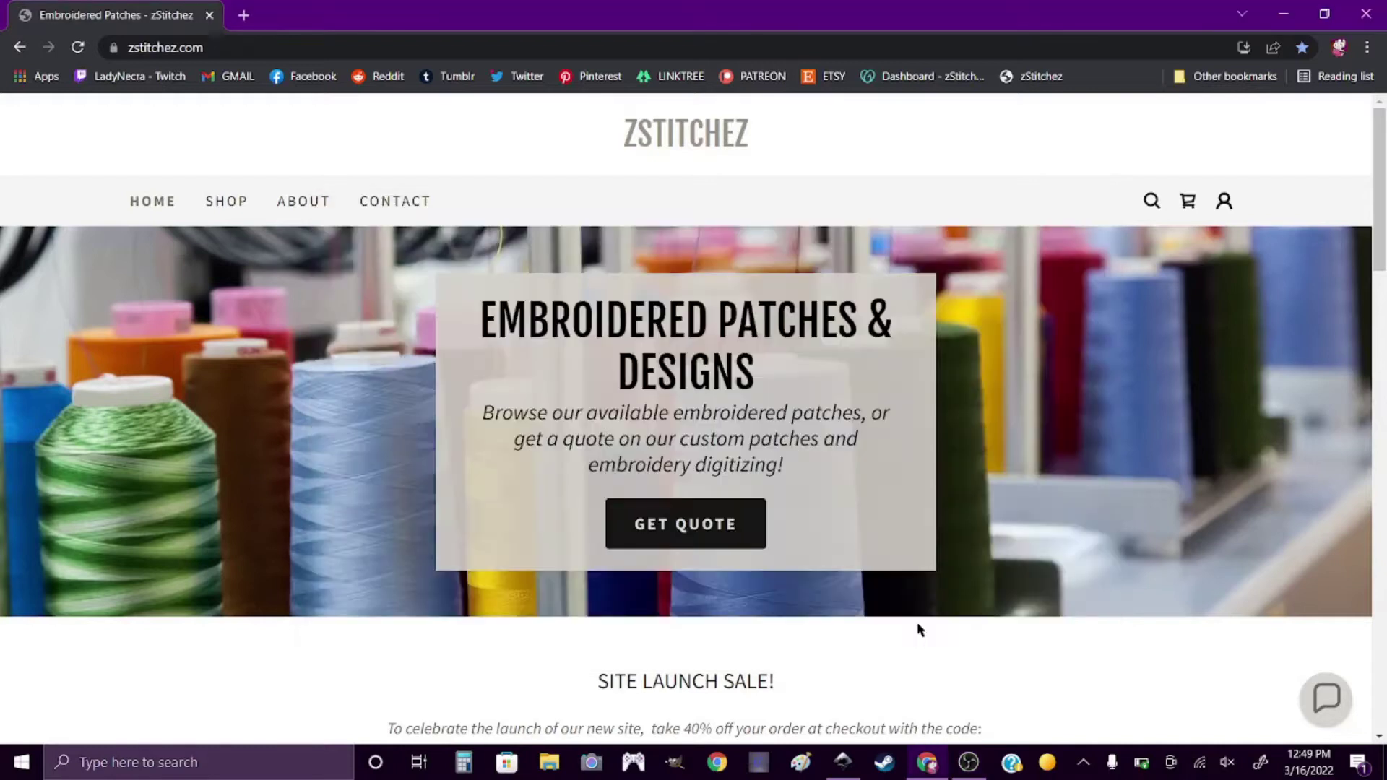
# Sketch a trial freehand stroke on the blank Inkscape page.
pyautogui.moveTo(508, 310); pyautogui.dragTo(514, 323)
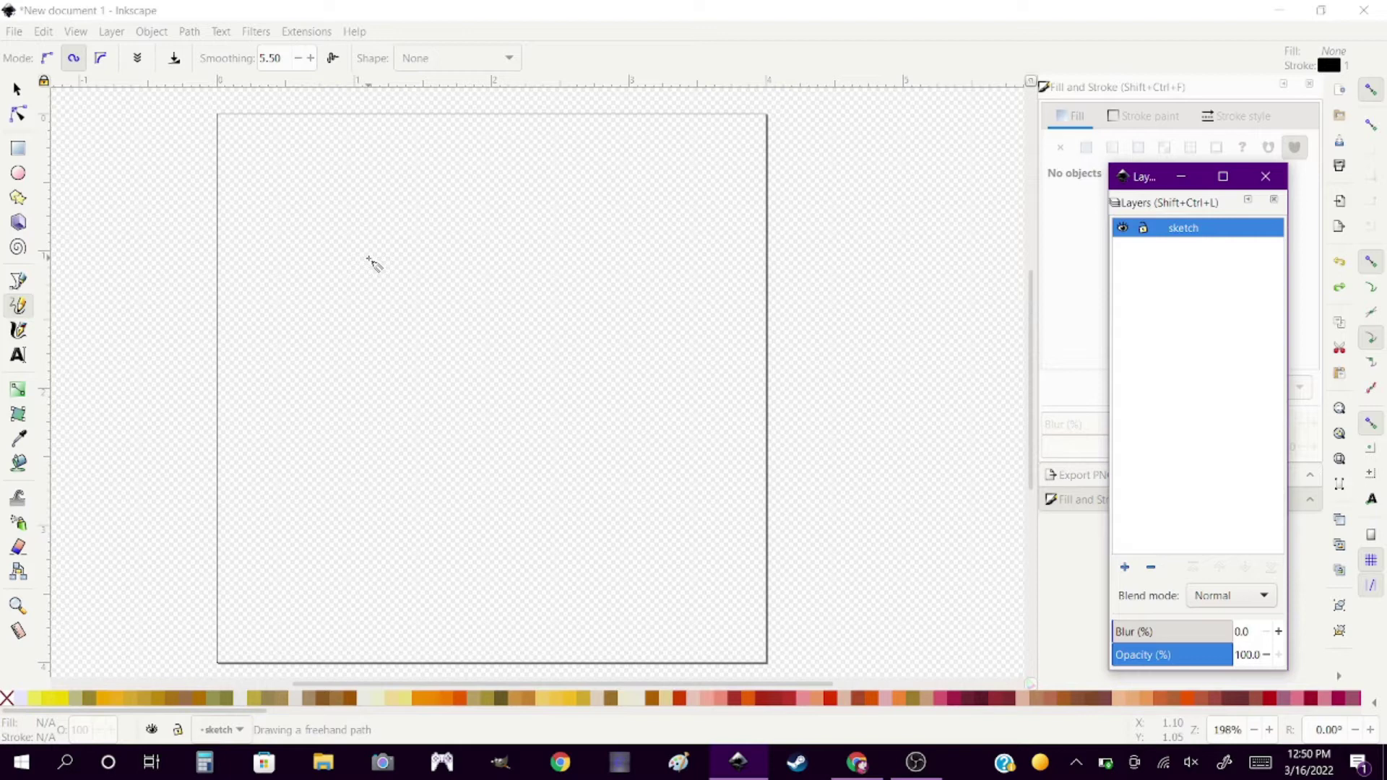
# Sketch a trial head outline and ear strokes, then undo them.
pyautogui.moveTo(418, 334)
pyautogui.mouseDown()
pyautogui.moveTo(470, 213)
pyautogui.moveTo(538, 220)
pyautogui.mouseUp()
pyautogui.moveTo(412, 430); pyautogui.dragTo(495, 504)
pyautogui.click(43, 31)
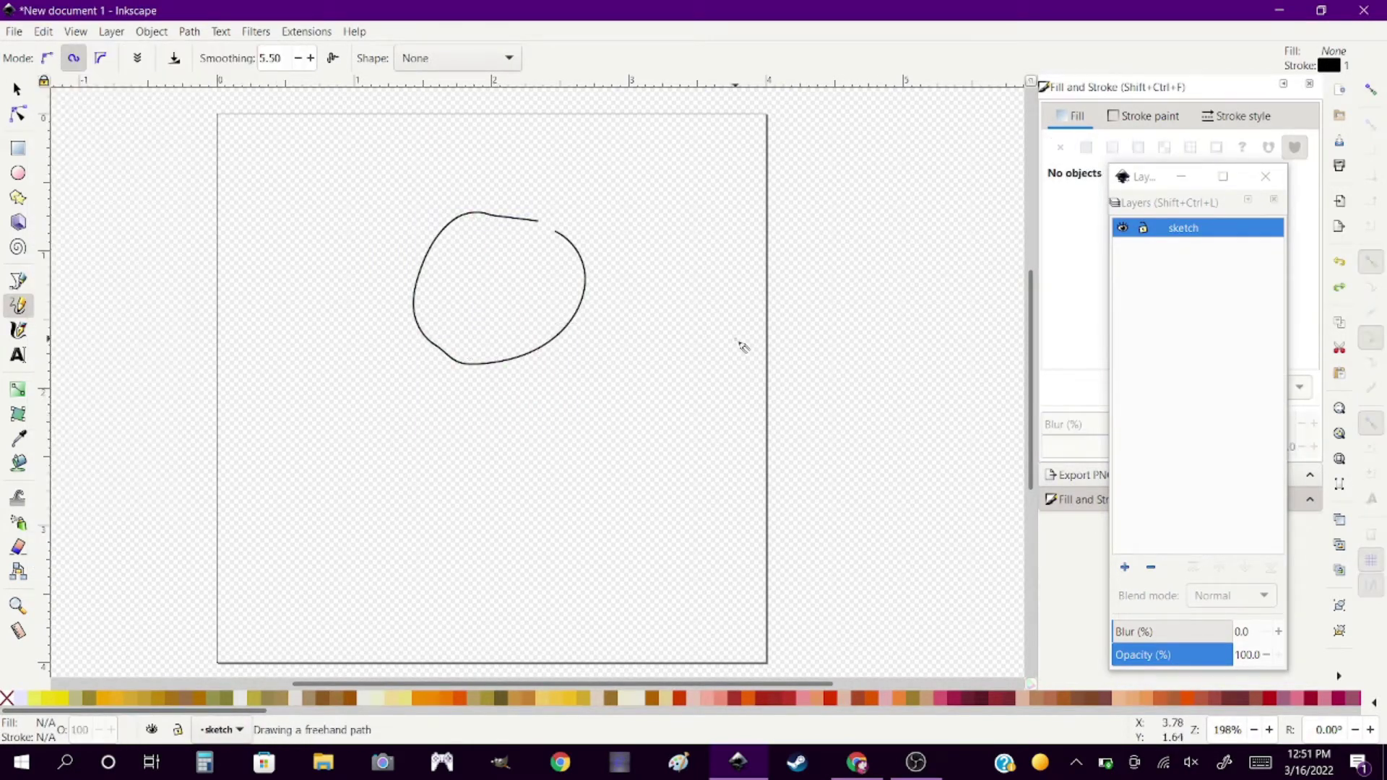
pyautogui.moveTo(553, 264); pyautogui.dragTo(543, 262)
pyautogui.moveTo(442, 241); pyautogui.dragTo(499, 223)
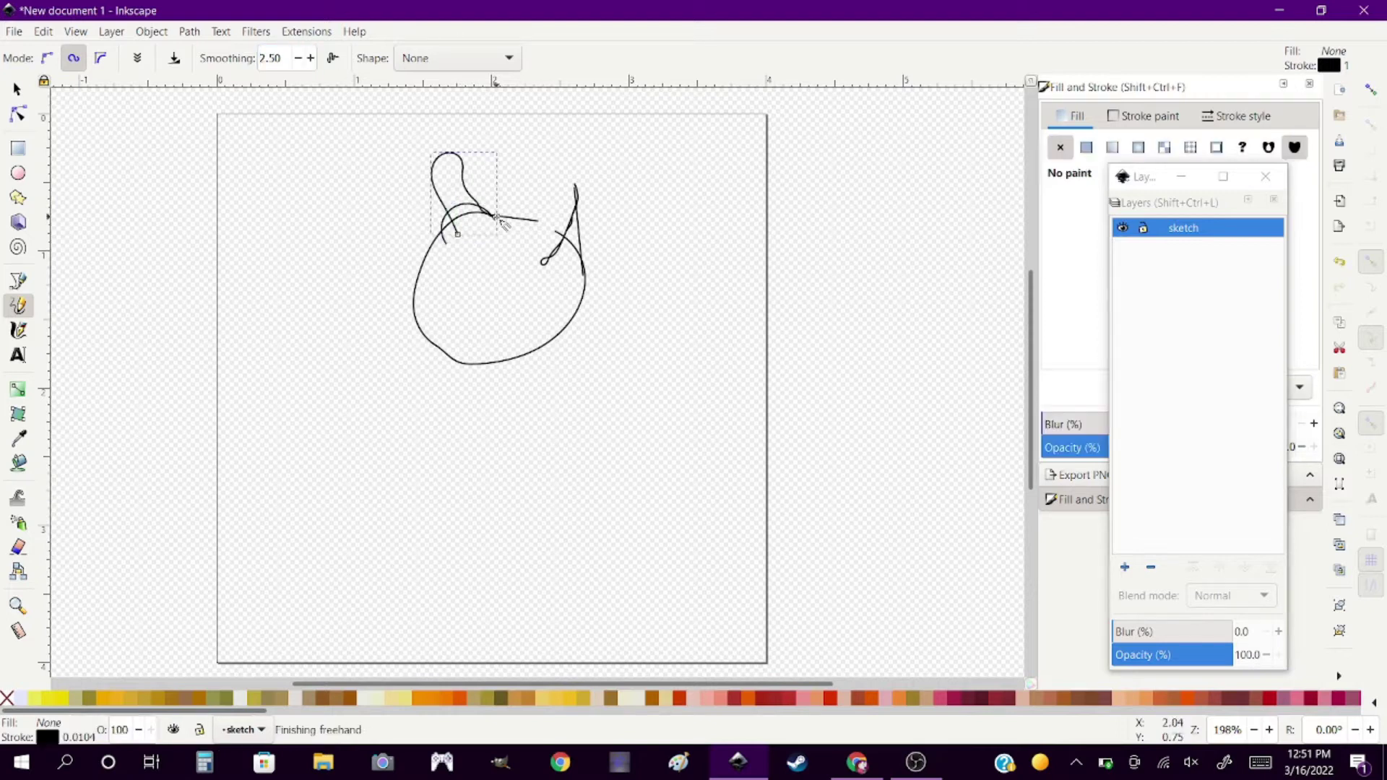
pyautogui.moveTo(458, 176); pyautogui.dragTo(494, 217)
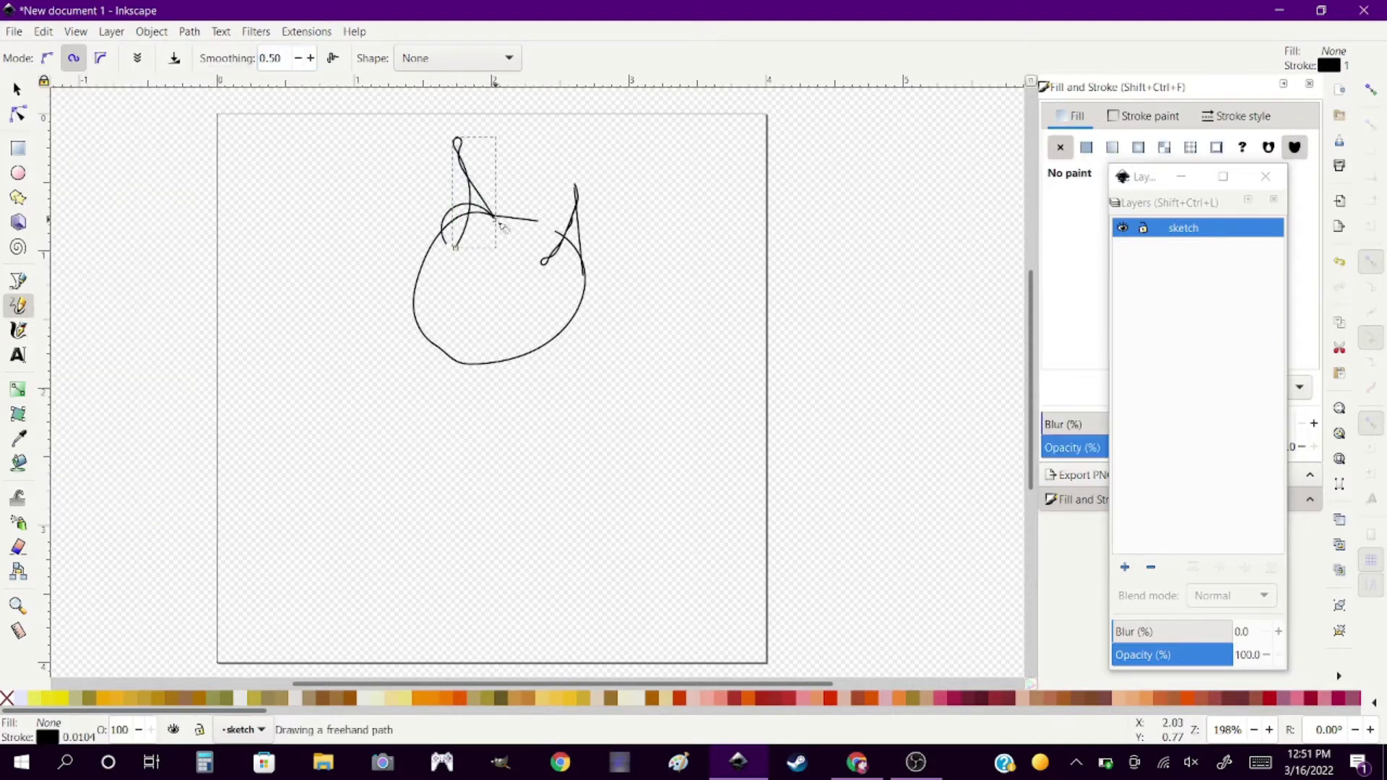
pyautogui.click(47, 57)
pyautogui.hotkey('ctrl', 'z')
# Try more strokes, undo them, and delete every stroke on the page.
pyautogui.moveTo(354, 296); pyautogui.dragTo(350, 299)
pyautogui.moveTo(355, 562); pyautogui.dragTo(649, 575)
pyautogui.hotkey('ctrl', 'z')
pyautogui.hotkey('ctrl', 'z')
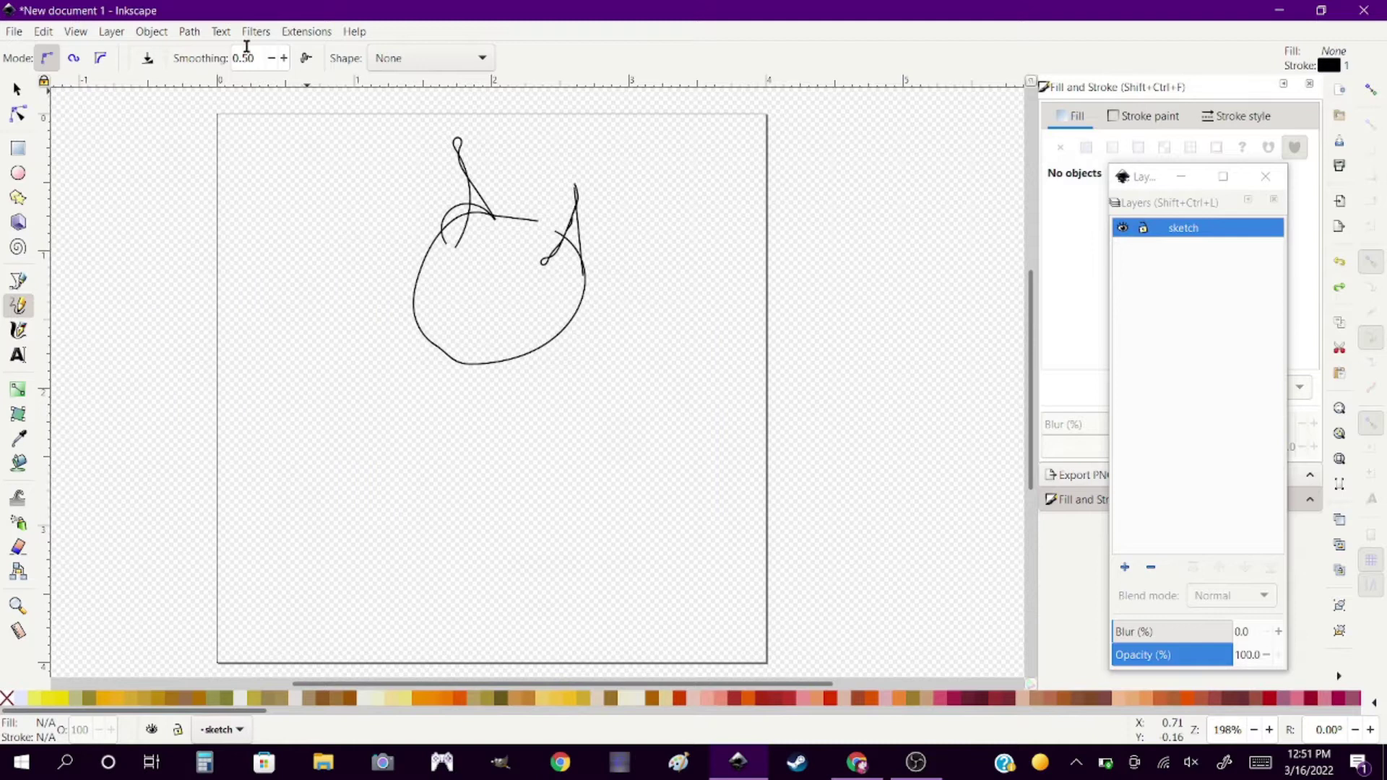
pyautogui.hotkey('ctrl', 'z')
pyautogui.press('s')
pyautogui.hotkey('ctrl', 'a')
pyautogui.click(14, 31)
pyautogui.click(192, 318)
# Rough out the head outline, snout, right eye, both ears, nose and pointed chin.
pyautogui.press('p')
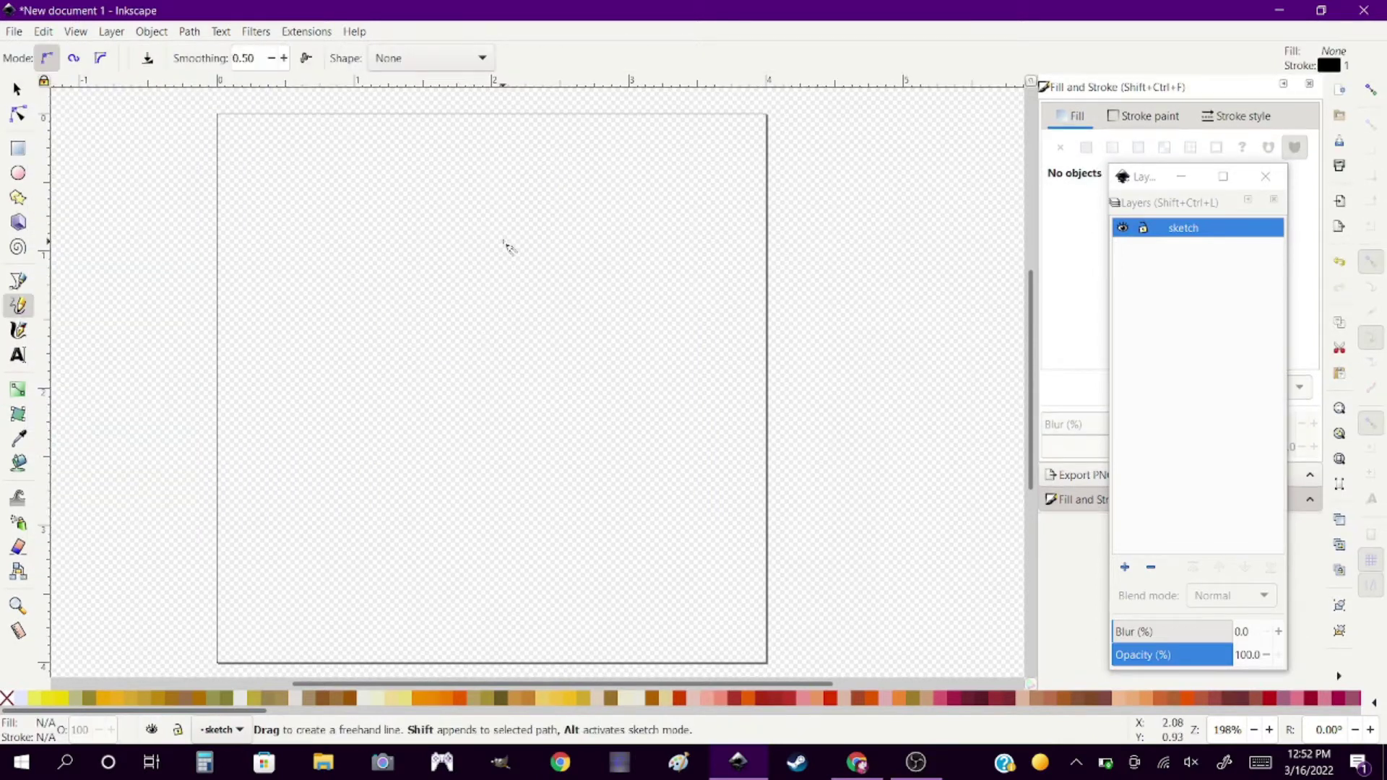
pyautogui.moveTo(490, 199); pyautogui.dragTo(397, 196)
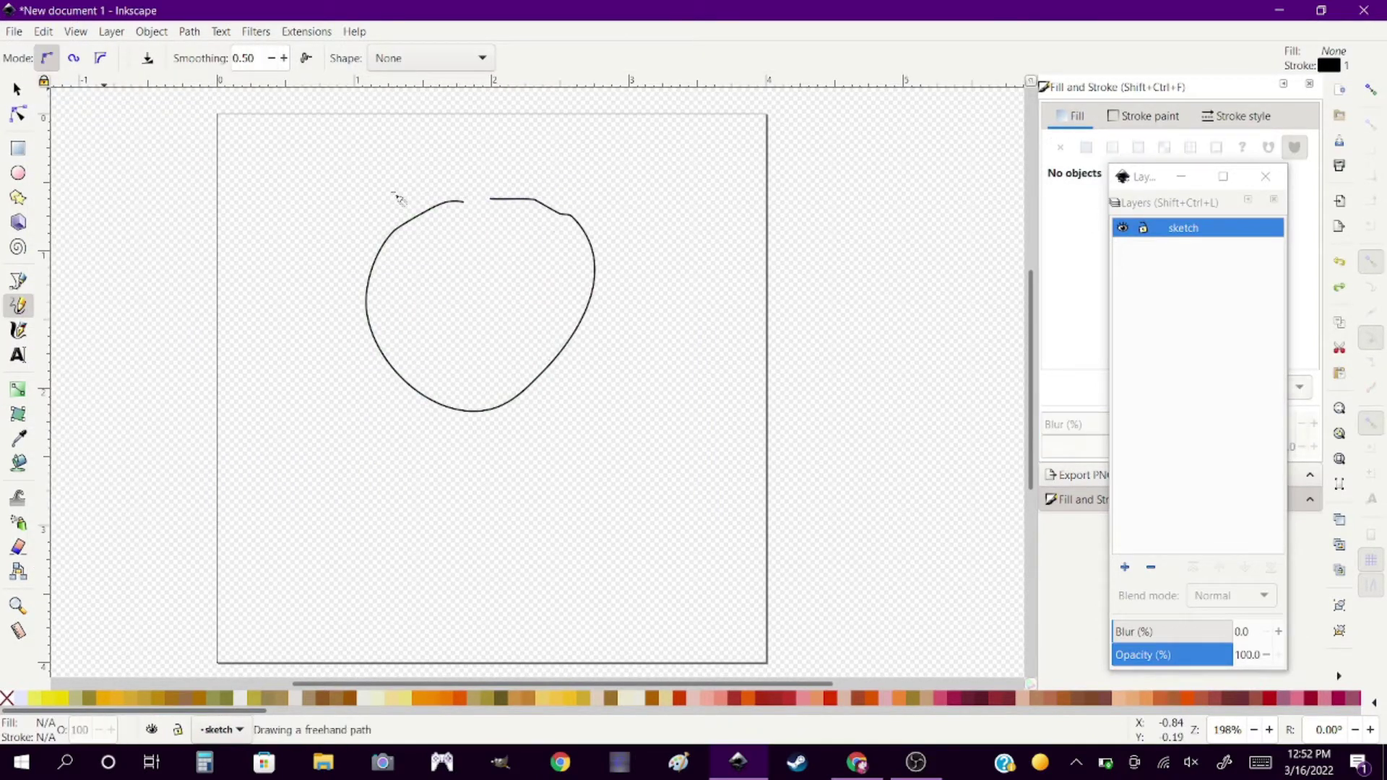
pyautogui.moveTo(446, 332); pyautogui.dragTo(471, 314)
pyautogui.moveTo(540, 218); pyautogui.dragTo(547, 227)
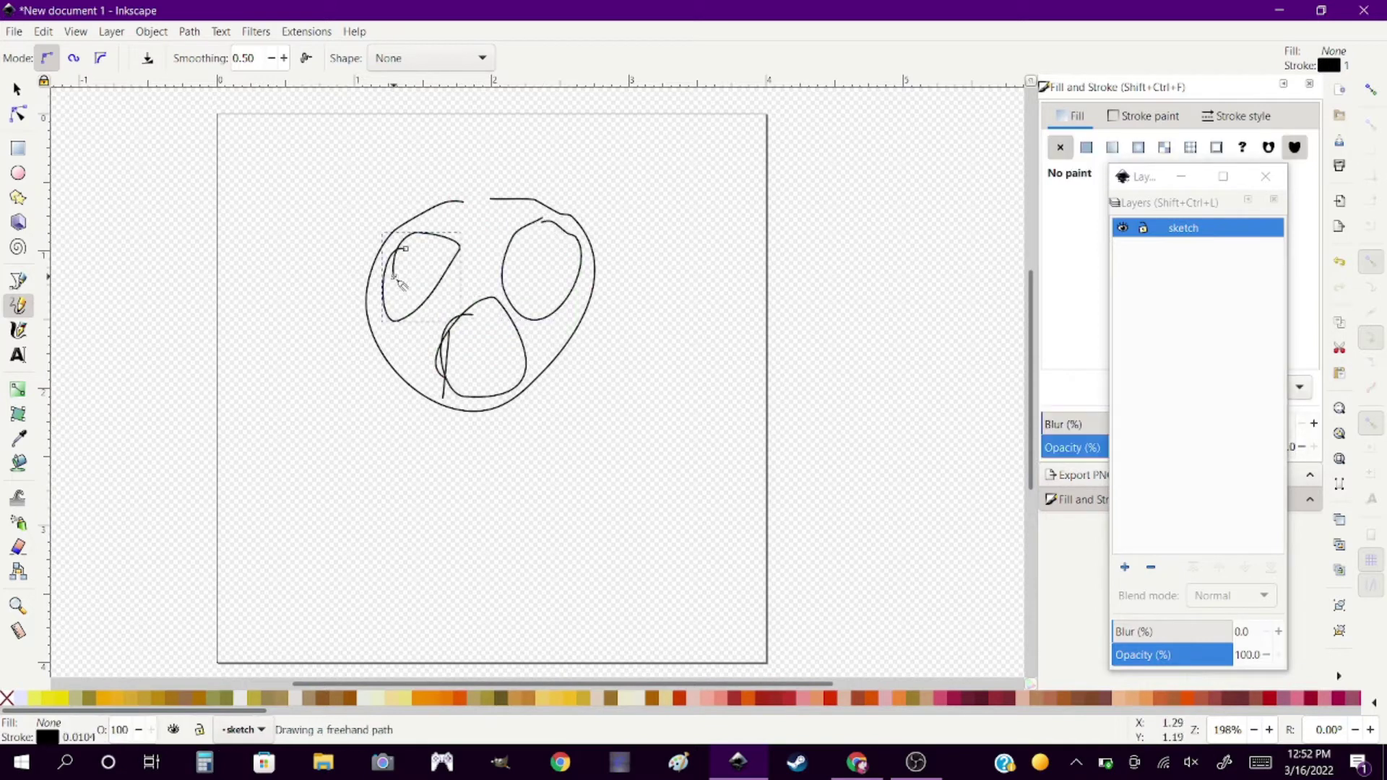
pyautogui.moveTo(433, 201); pyautogui.dragTo(374, 278)
pyautogui.moveTo(540, 201); pyautogui.dragTo(605, 269)
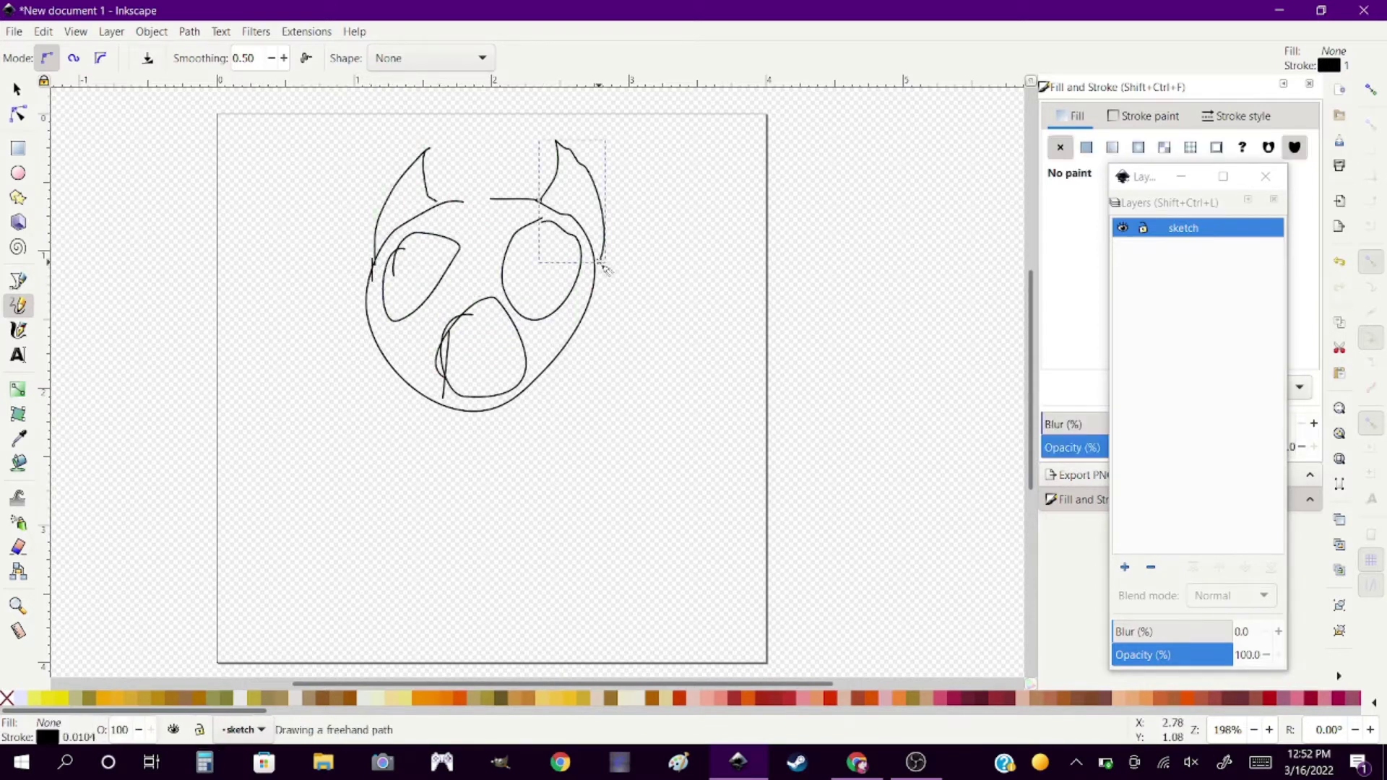
pyautogui.moveTo(377, 380); pyautogui.dragTo(587, 396)
pyautogui.moveTo(448, 339)
pyautogui.mouseDown()
pyautogui.moveTo(484, 321)
pyautogui.moveTo(499, 362)
pyautogui.mouseUp()
pyautogui.moveTo(477, 366)
pyautogui.mouseDown()
pyautogui.moveTo(478, 395)
pyautogui.moveTo(510, 411)
pyautogui.mouseUp()
# Lock the sketch layer, add 'sketch 1', and save as baph_cute_face.svg in a new Designs 2022 folder.
pyautogui.click(1237, 634)
pyautogui.hotkey('shift', 'ctrl', 'n')
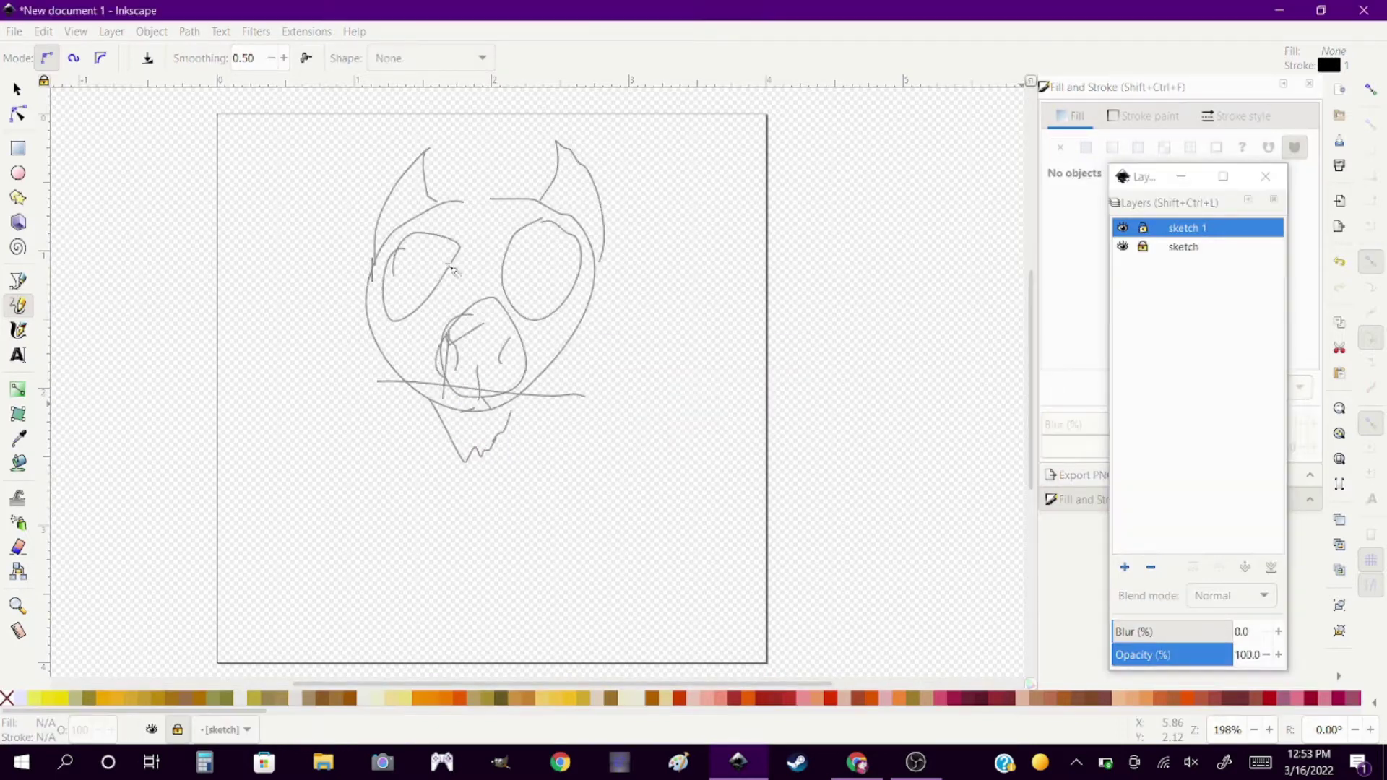
pyautogui.hotkey('shift', 'ctrl', 's')
pyautogui.click(53, 163)
pyautogui.doubleClick(748, 203)
pyautogui.doubleClick(168, 108)
pyautogui.click(406, 62)
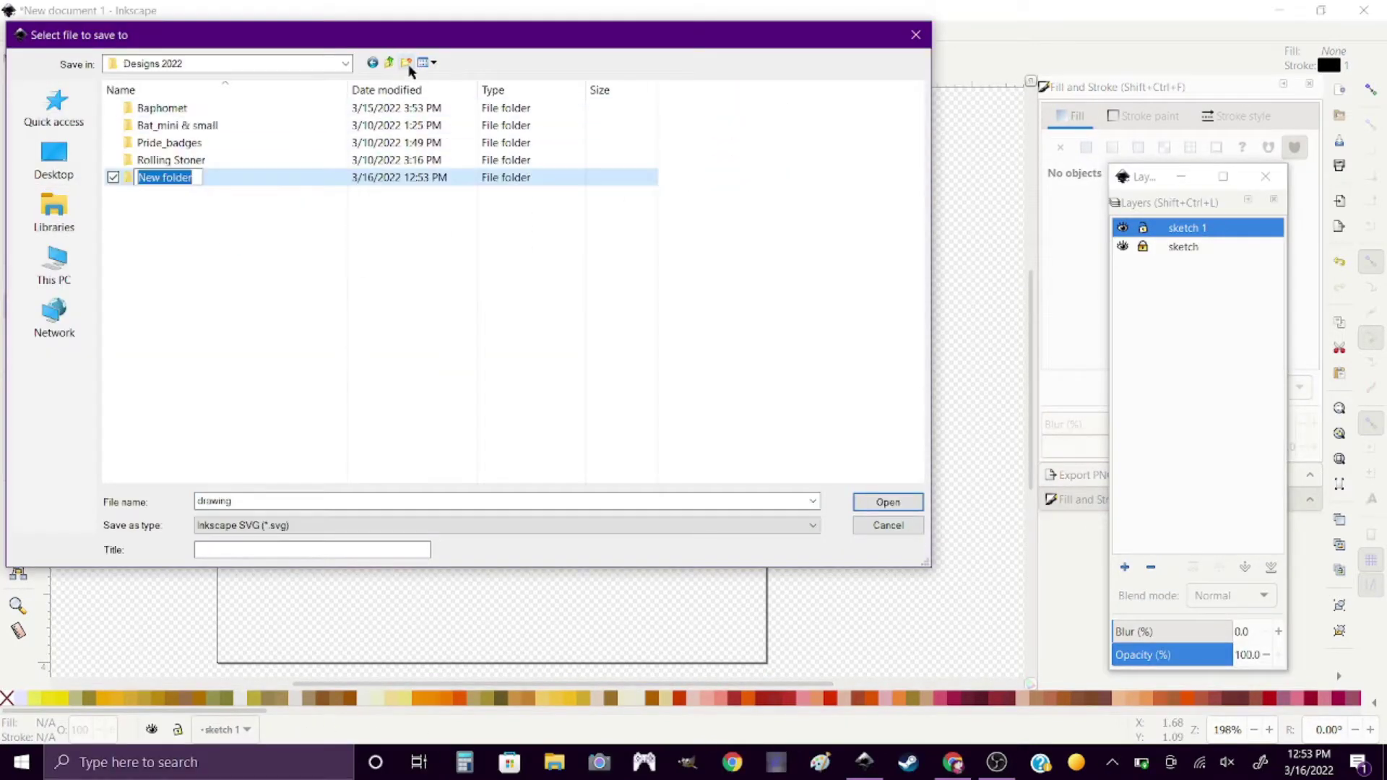
pyautogui.press('Return')
pyautogui.press('Return')
pyautogui.write('baph_cute_face')
pyautogui.press('Return')
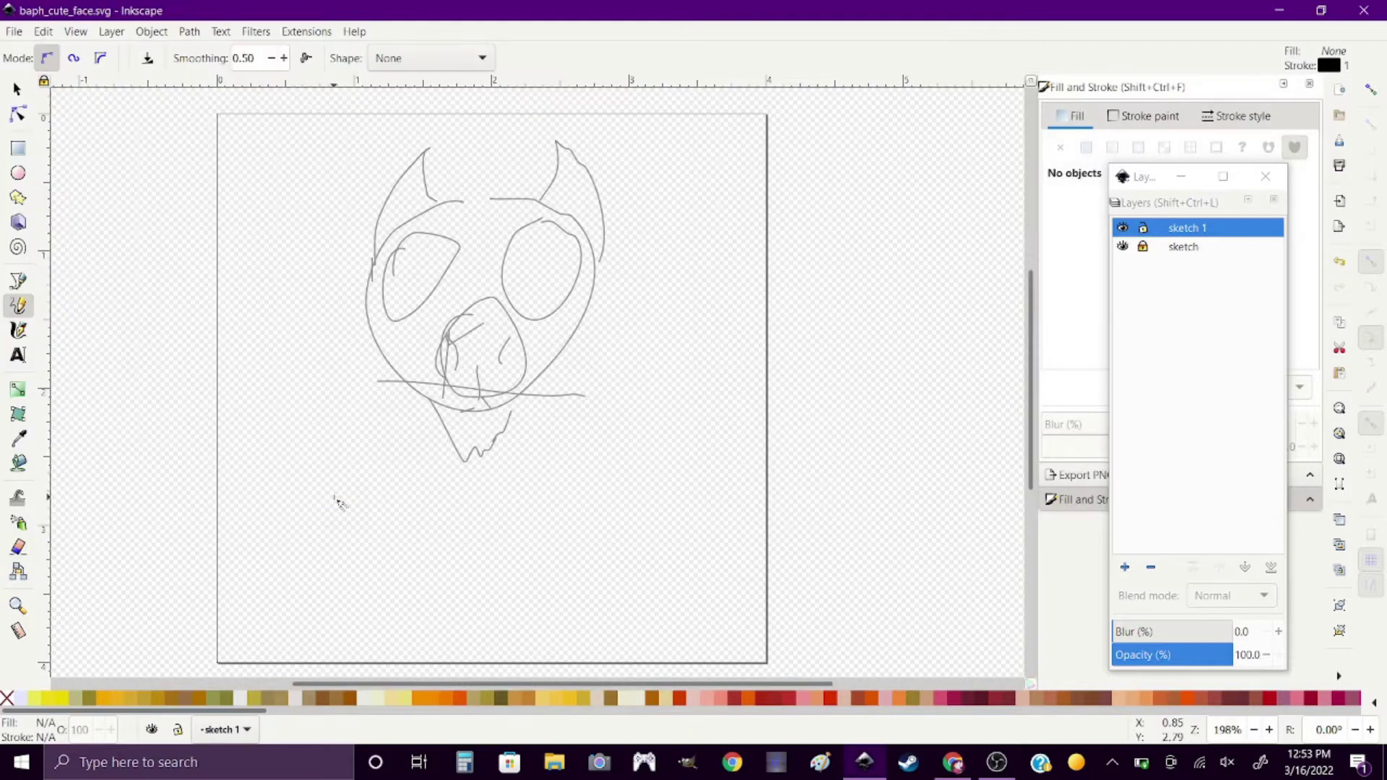
# Ink trial snout, eye and nose strokes, undoing the snout attempt.
pyautogui.moveTo(451, 321); pyautogui.dragTo(479, 404)
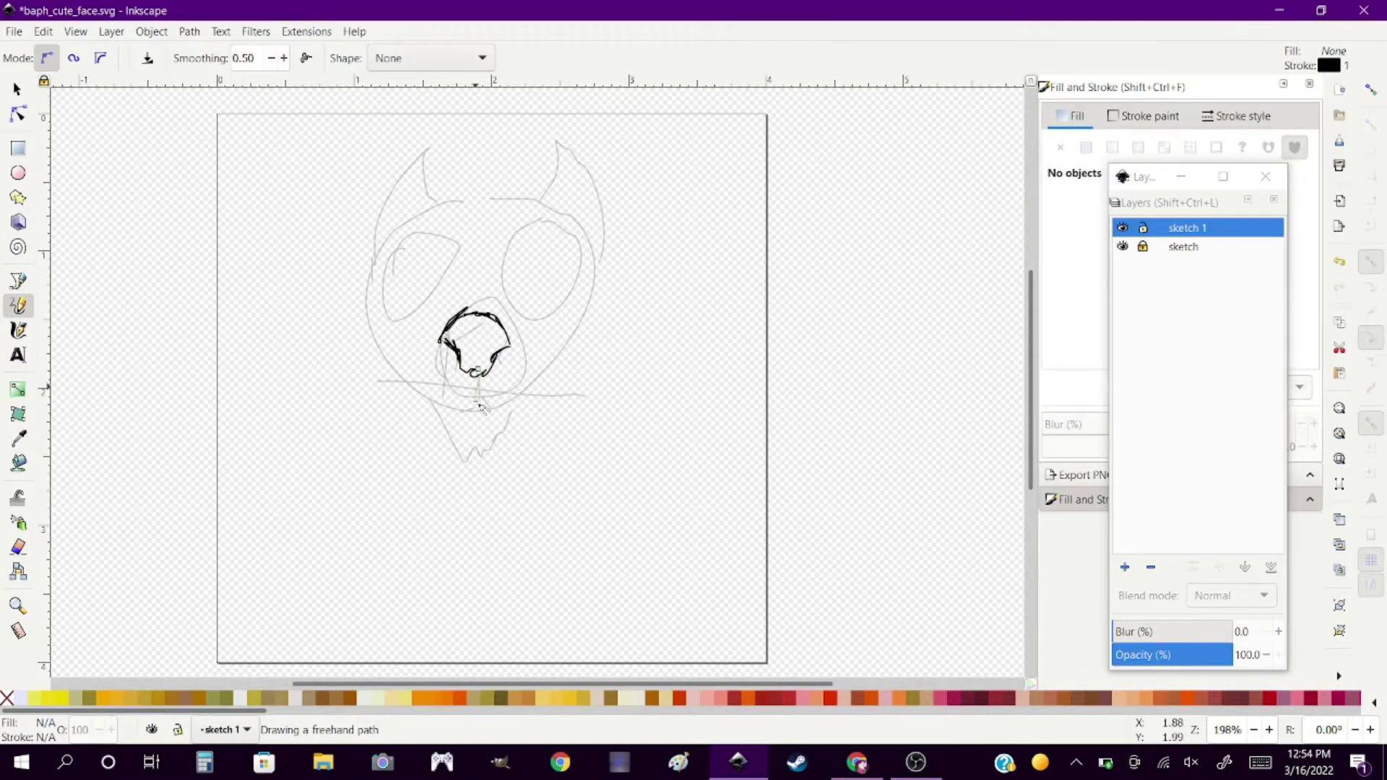
pyautogui.hotkey('ctrl', 'z')
pyautogui.hotkey('ctrl', 'z')
pyautogui.hotkey('ctrl', 'z')
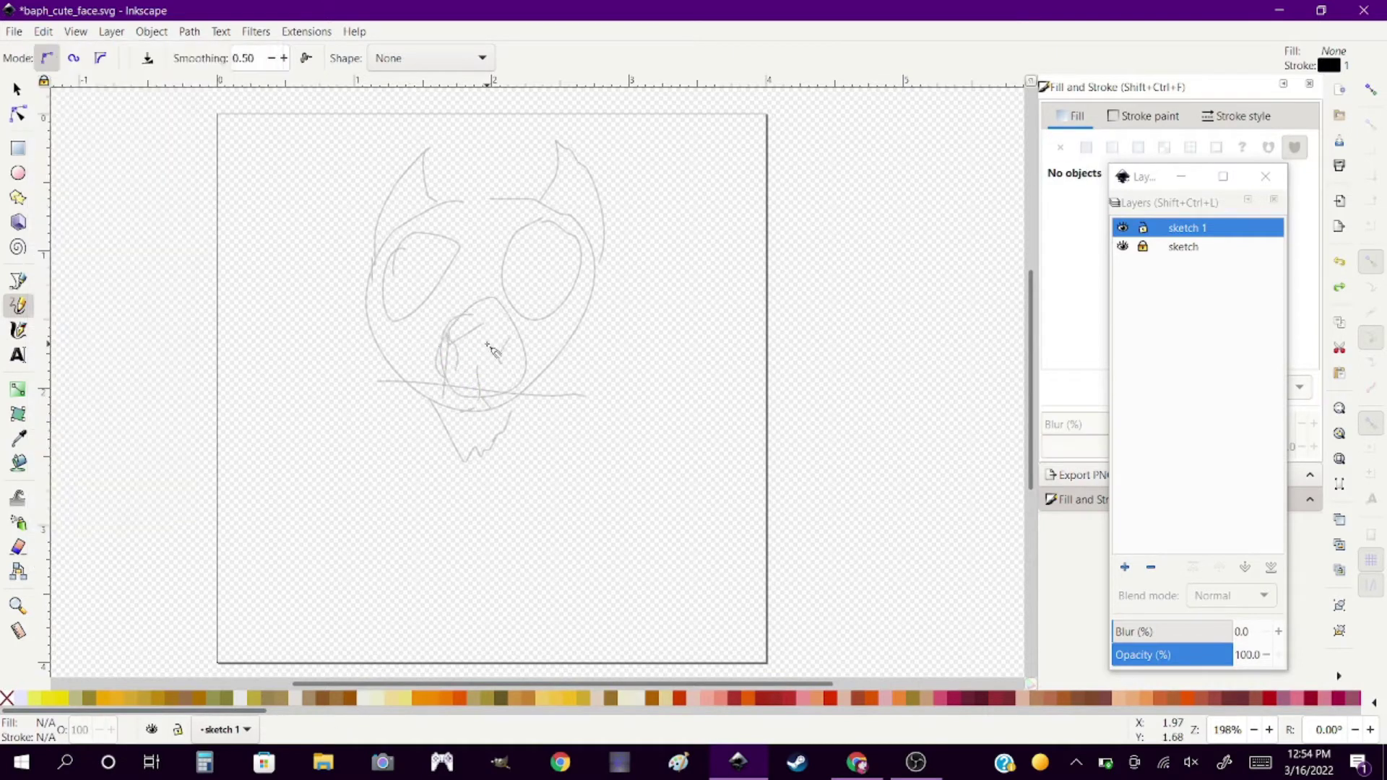
pyautogui.moveTo(520, 300); pyautogui.dragTo(567, 292)
pyautogui.moveTo(440, 238)
pyautogui.mouseDown()
pyautogui.moveTo(415, 303)
pyautogui.moveTo(470, 396)
pyautogui.moveTo(582, 354)
pyautogui.moveTo(591, 247)
pyautogui.mouseUp()
pyautogui.moveTo(475, 393); pyautogui.dragTo(429, 378)
pyautogui.press('Escape')
# Clear all the inked strokes and cancel stray paths to start the linework over.
pyautogui.press('n')
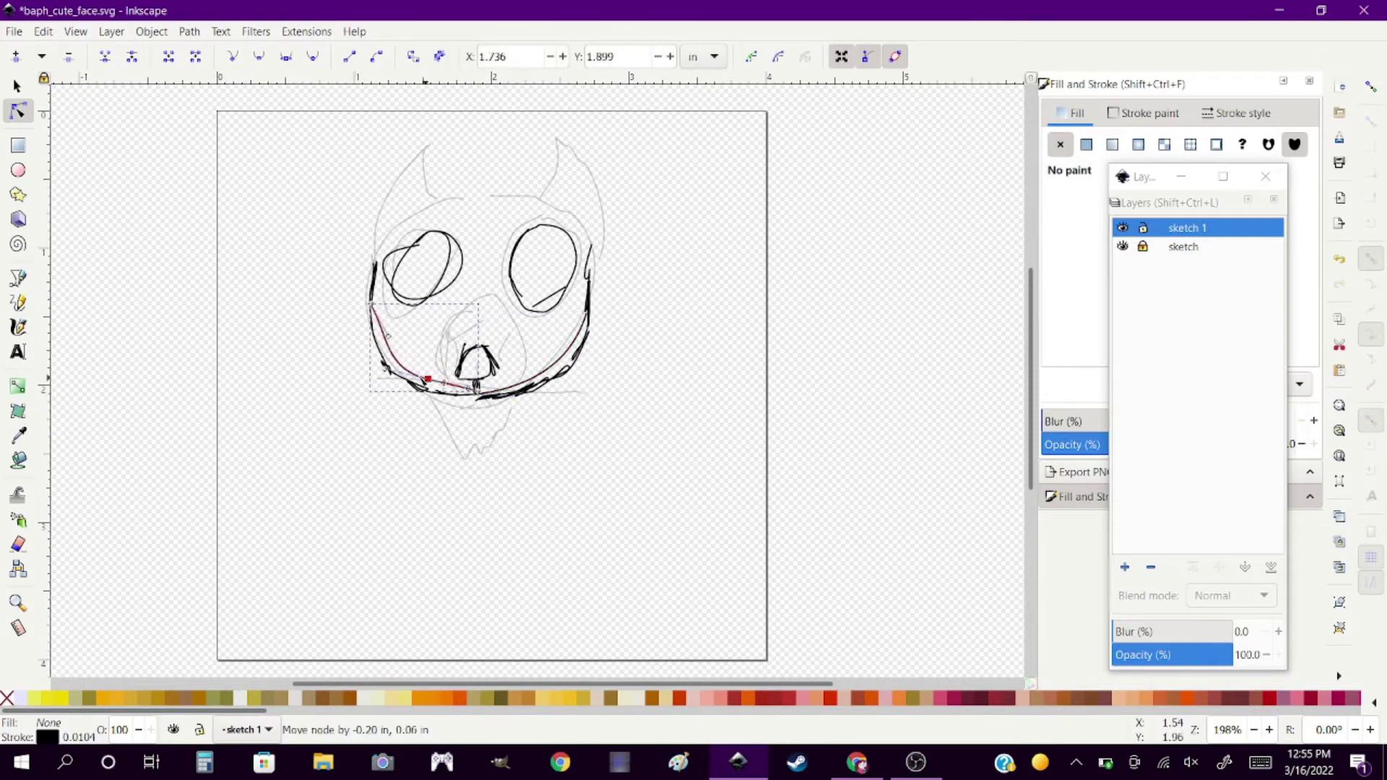
pyautogui.press('Escape')
pyautogui.press('s')
pyautogui.hotkey('ctrl', 'a')
pyautogui.press('Delete')
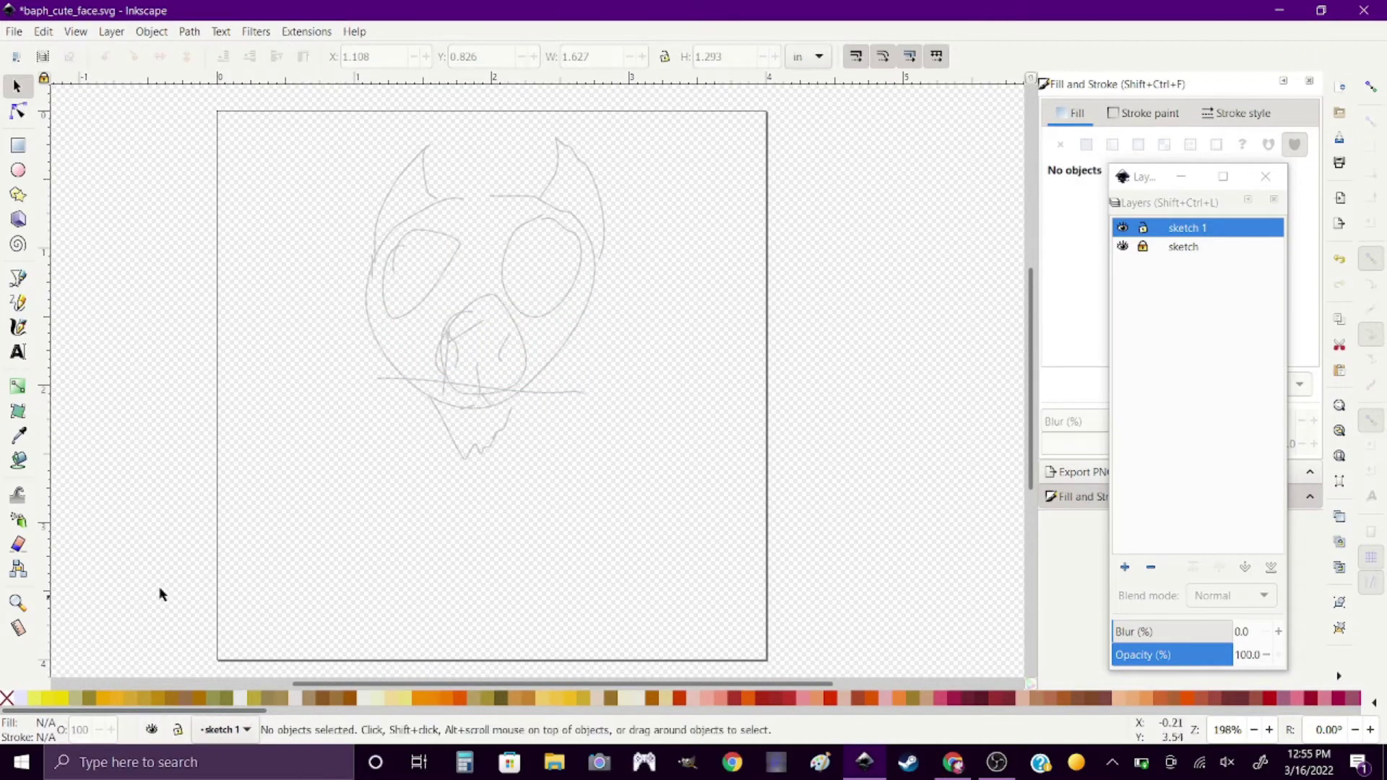
pyautogui.press('p')
pyautogui.click(495, 672)
pyautogui.press('Escape')
pyautogui.moveTo(329, 448); pyautogui.dragTo(728, 557)
pyautogui.press('Escape')
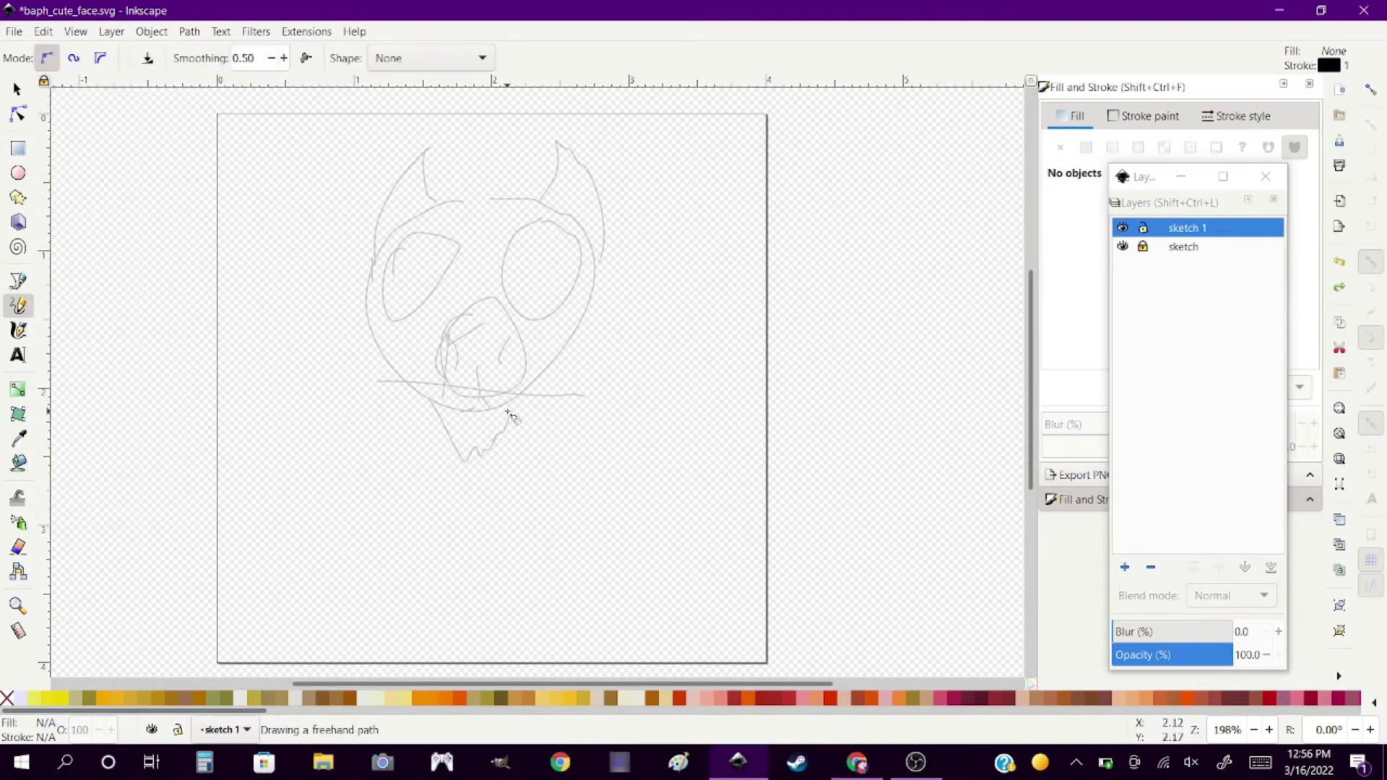
# Ink both eyes, the nose, an arc around the eye, the face outline and jagged beard.
pyautogui.moveTo(582, 253); pyautogui.dragTo(549, 230)
pyautogui.moveTo(422, 238); pyautogui.dragTo(420, 241)
pyautogui.moveTo(491, 462)
pyautogui.mouseDown()
pyautogui.moveTo(509, 484)
pyautogui.moveTo(554, 473)
pyautogui.mouseUp()
pyautogui.hotkey('ctrl', 'z')
pyautogui.moveTo(479, 493); pyautogui.dragTo(496, 492)
pyautogui.moveTo(542, 229); pyautogui.dragTo(630, 345)
pyautogui.moveTo(317, 343); pyautogui.dragTo(646, 311)
pyautogui.moveTo(412, 473); pyautogui.dragTo(554, 473)
# Draw the arc over the head, both curled horns with spirals, and the pointed ears.
pyautogui.moveTo(545, 167); pyautogui.dragTo(717, 167)
pyautogui.hotkey('ctrl', 'z')
pyautogui.moveTo(657, 332); pyautogui.dragTo(480, 203)
pyautogui.moveTo(603, 218)
pyautogui.mouseDown()
pyautogui.moveTo(711, 240)
pyautogui.moveTo(748, 168)
pyautogui.mouseUp()
pyautogui.moveTo(434, 199); pyautogui.dragTo(323, 345)
pyautogui.moveTo(271, 242); pyautogui.dragTo(351, 264)
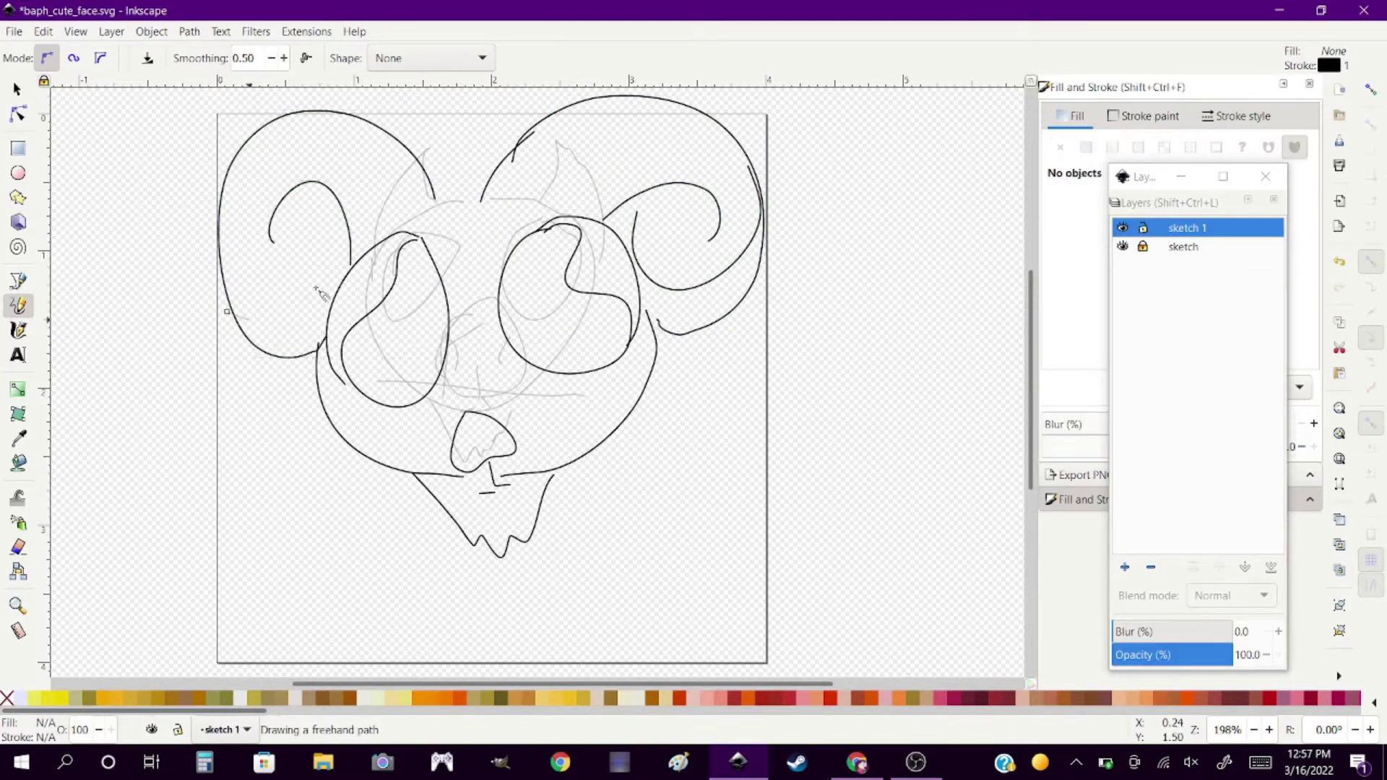
pyautogui.moveTo(227, 296)
pyautogui.mouseDown()
pyautogui.moveTo(305, 307)
pyautogui.moveTo(318, 369)
pyautogui.mouseUp()
pyautogui.moveTo(636, 234); pyautogui.dragTo(724, 289)
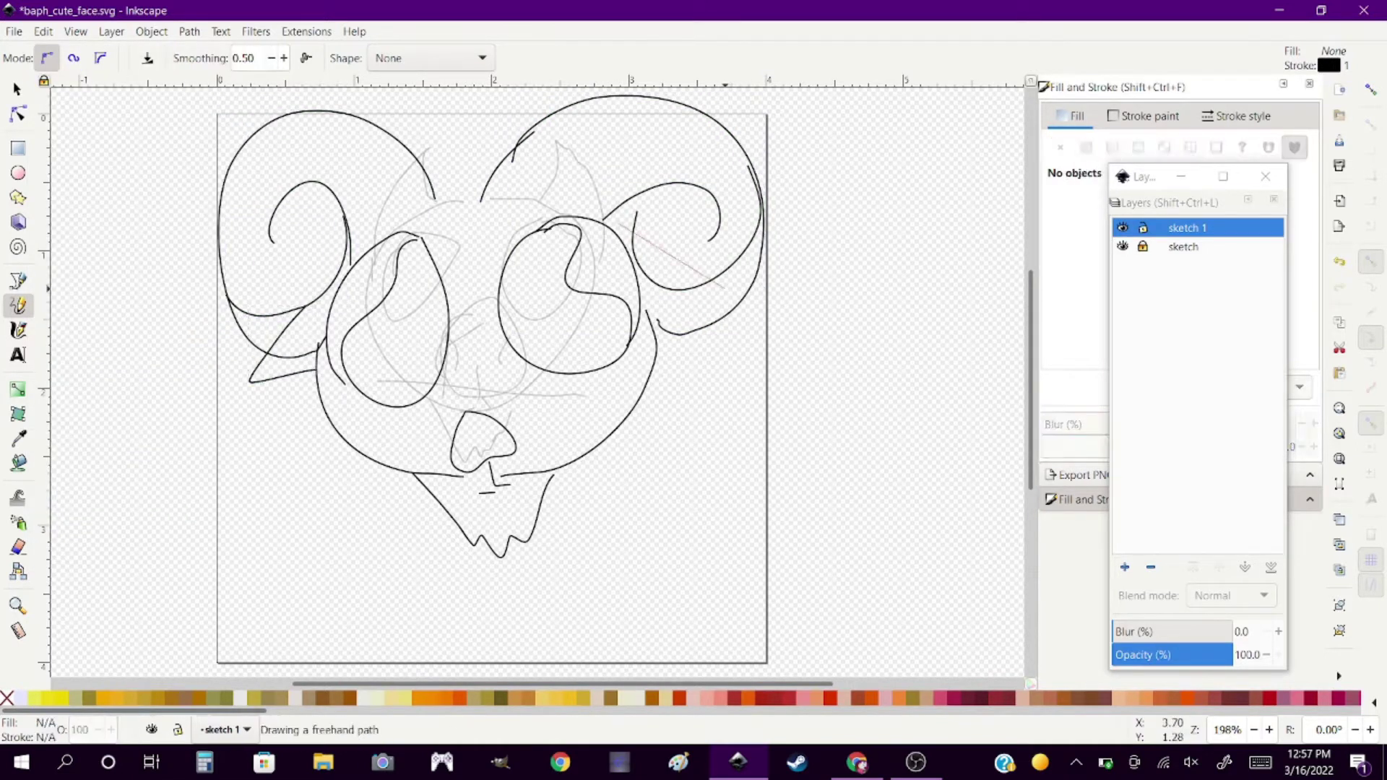
# Inspect the small path and adjust the lower jaw curve's nodes.
pyautogui.press('s')
pyautogui.rightClick(485, 491)
pyautogui.click(517, 480)
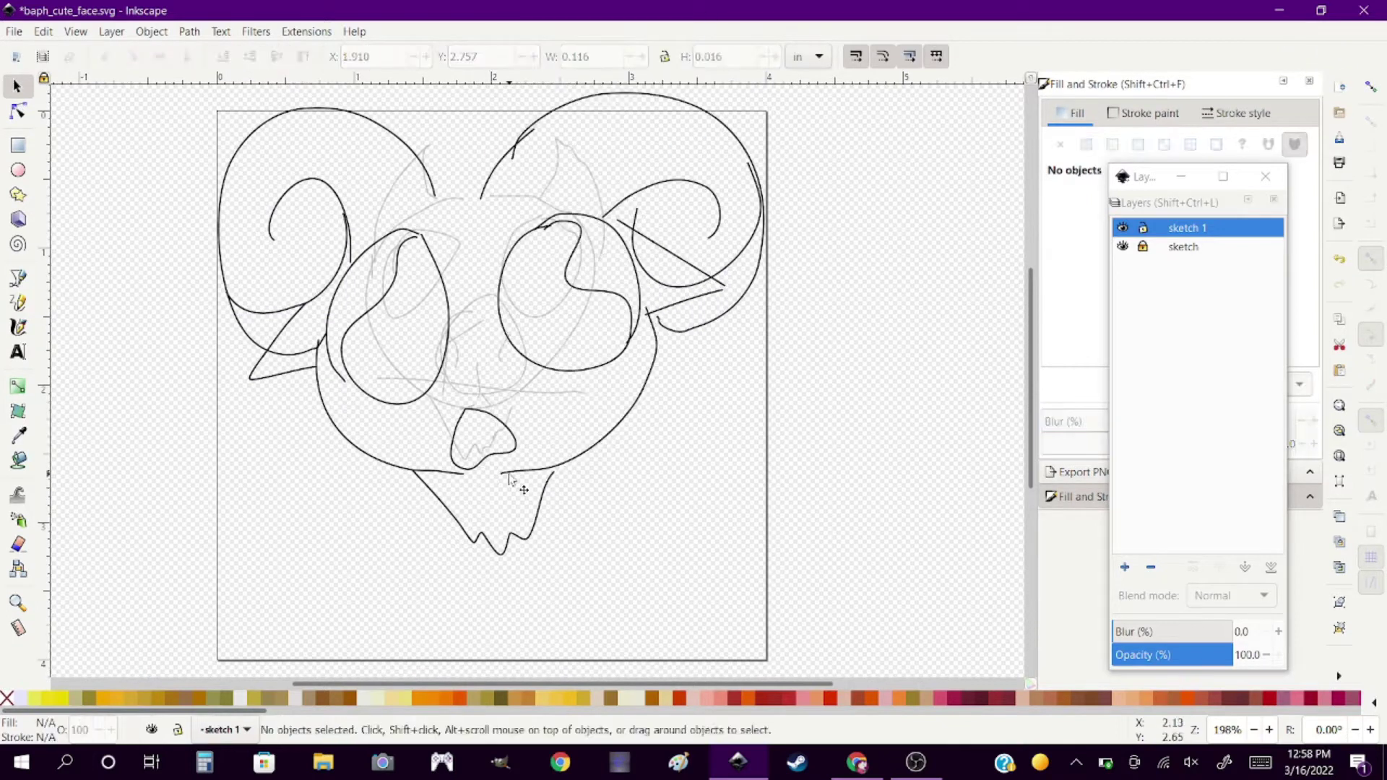
pyautogui.press('n')
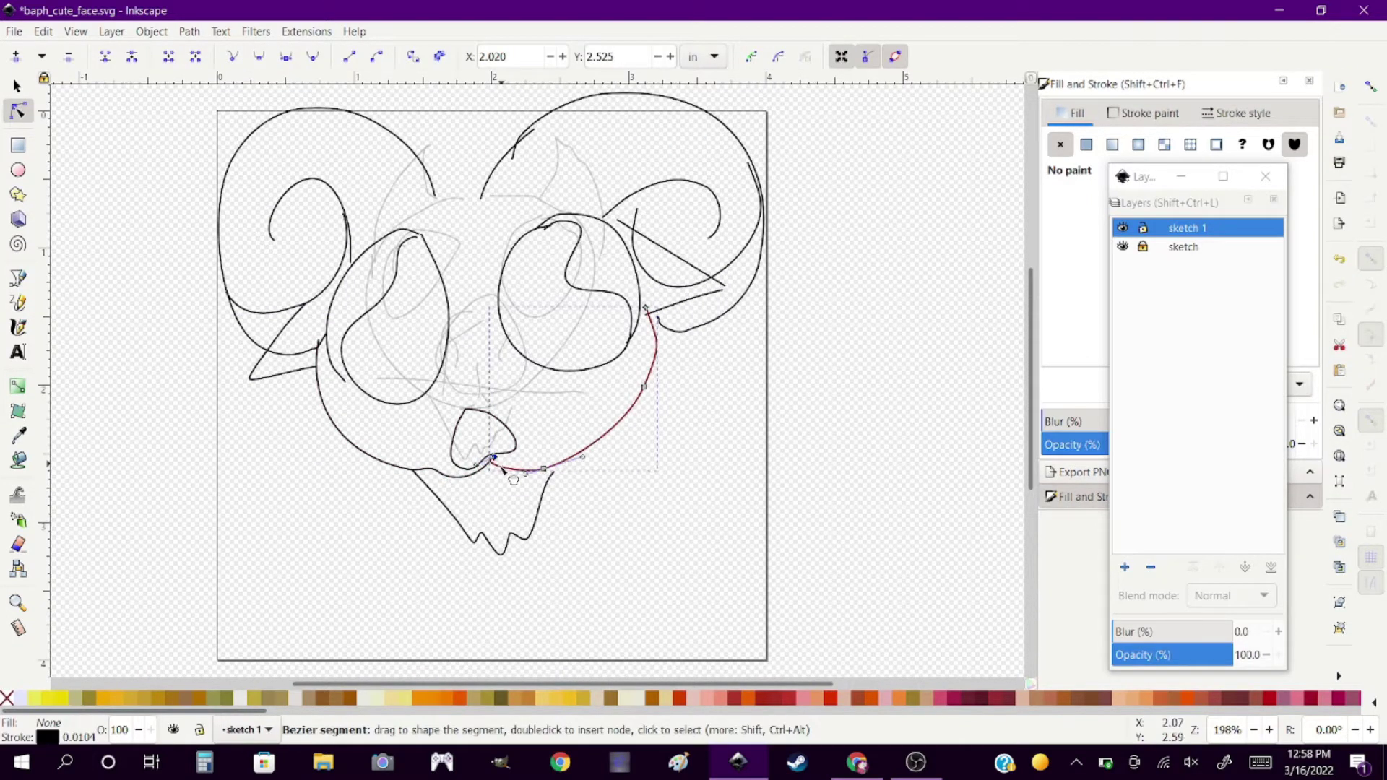
pyautogui.click(609, 531)
pyautogui.click(18, 303)
# Ink the candle on the head, hide layer 'sketch' and fade sketch 1 to 22.6% opacity.
pyautogui.moveTo(483, 153)
pyautogui.mouseDown()
pyautogui.moveTo(496, 160)
pyautogui.moveTo(460, 184)
pyautogui.mouseUp()
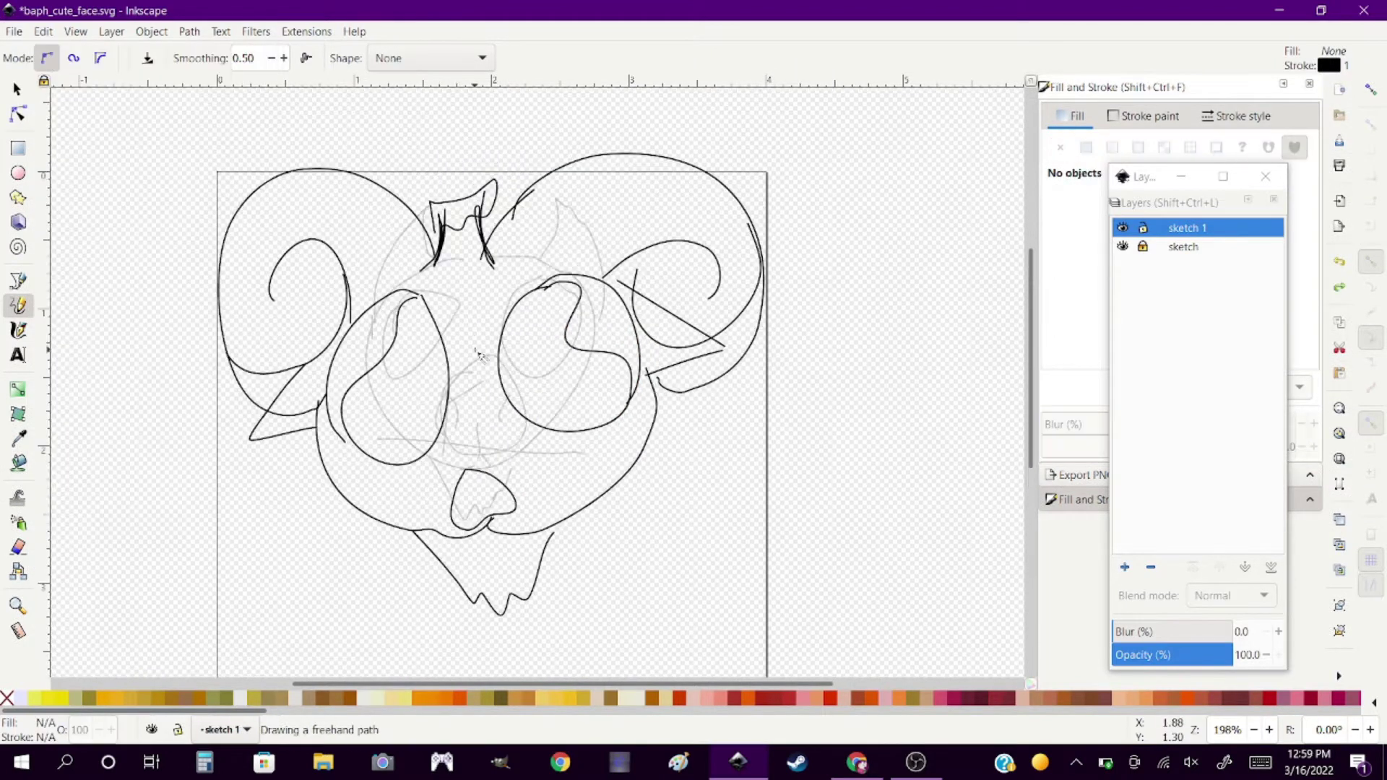
pyautogui.moveTo(455, 323); pyautogui.dragTo(457, 324)
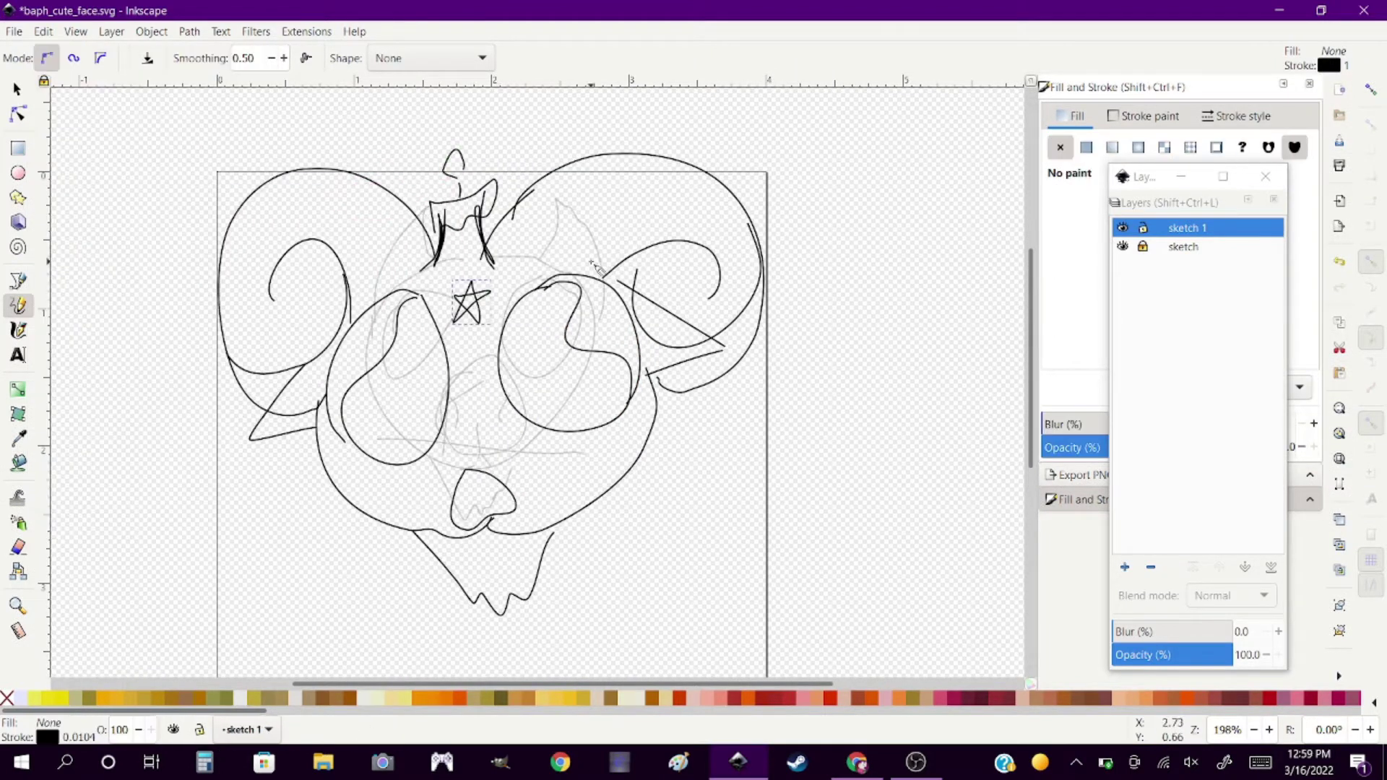
pyautogui.scroll(-2, 578, 368)
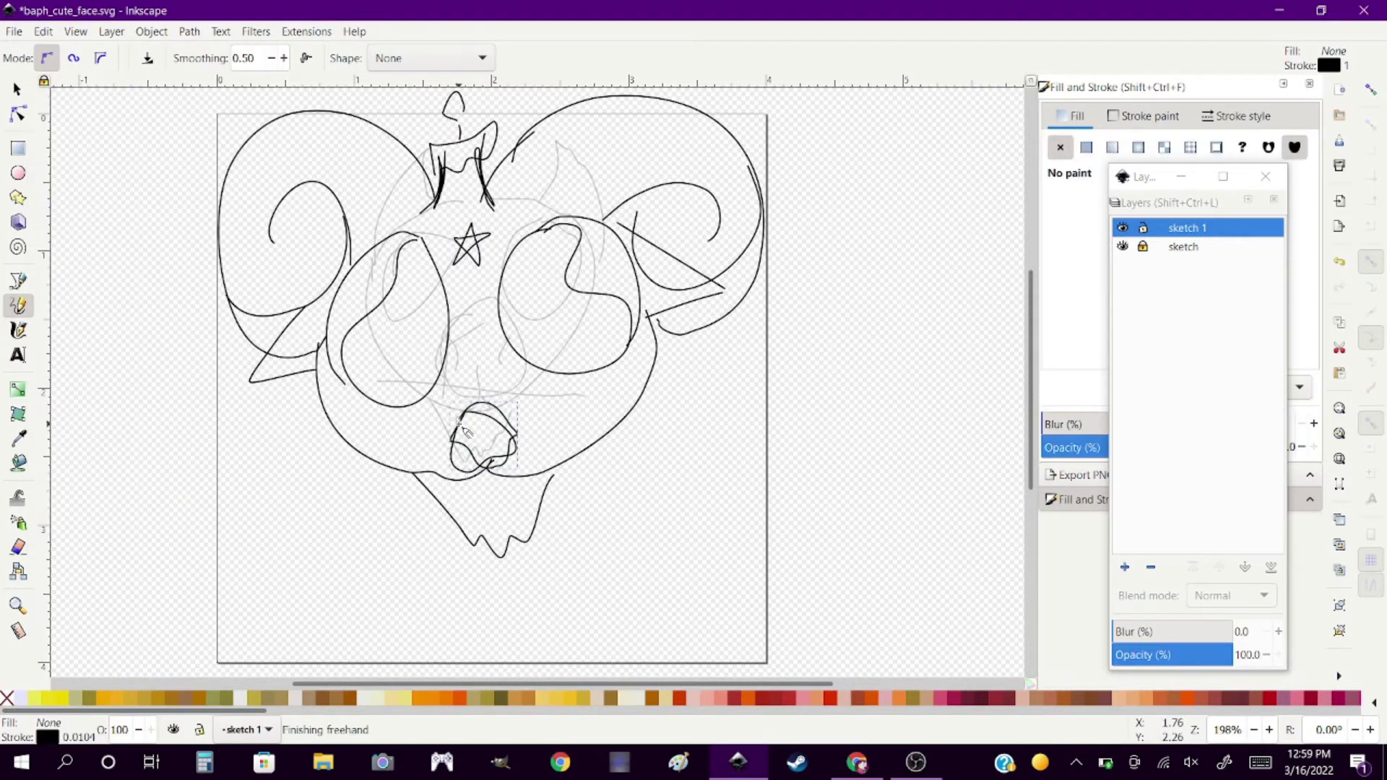
pyautogui.click(1122, 246)
pyautogui.moveTo(1231, 655); pyautogui.dragTo(1140, 654)
# Zoom to fit the page and add a new layer 'sketch 2' above sketch 1.
pyautogui.click(75, 31)
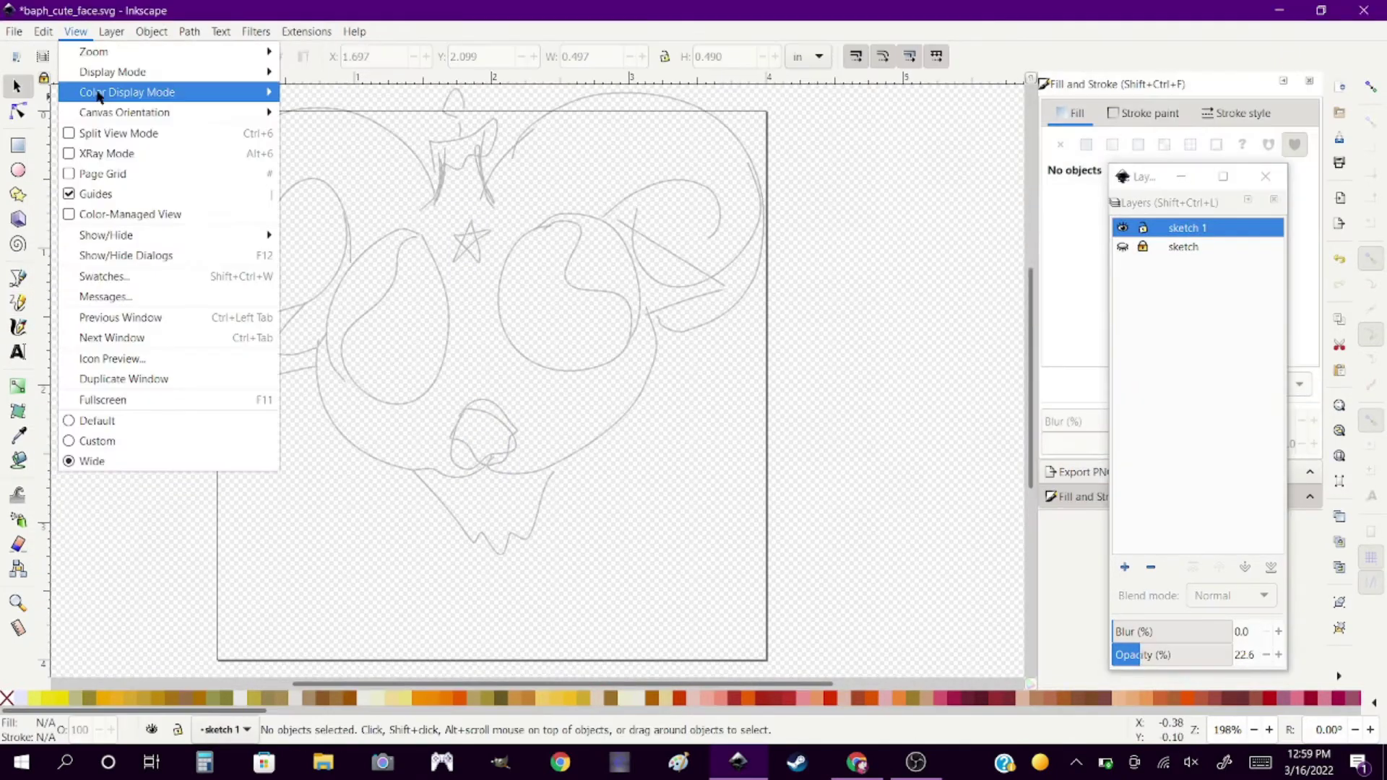
pyautogui.click(325, 71)
pyautogui.press('Escape')
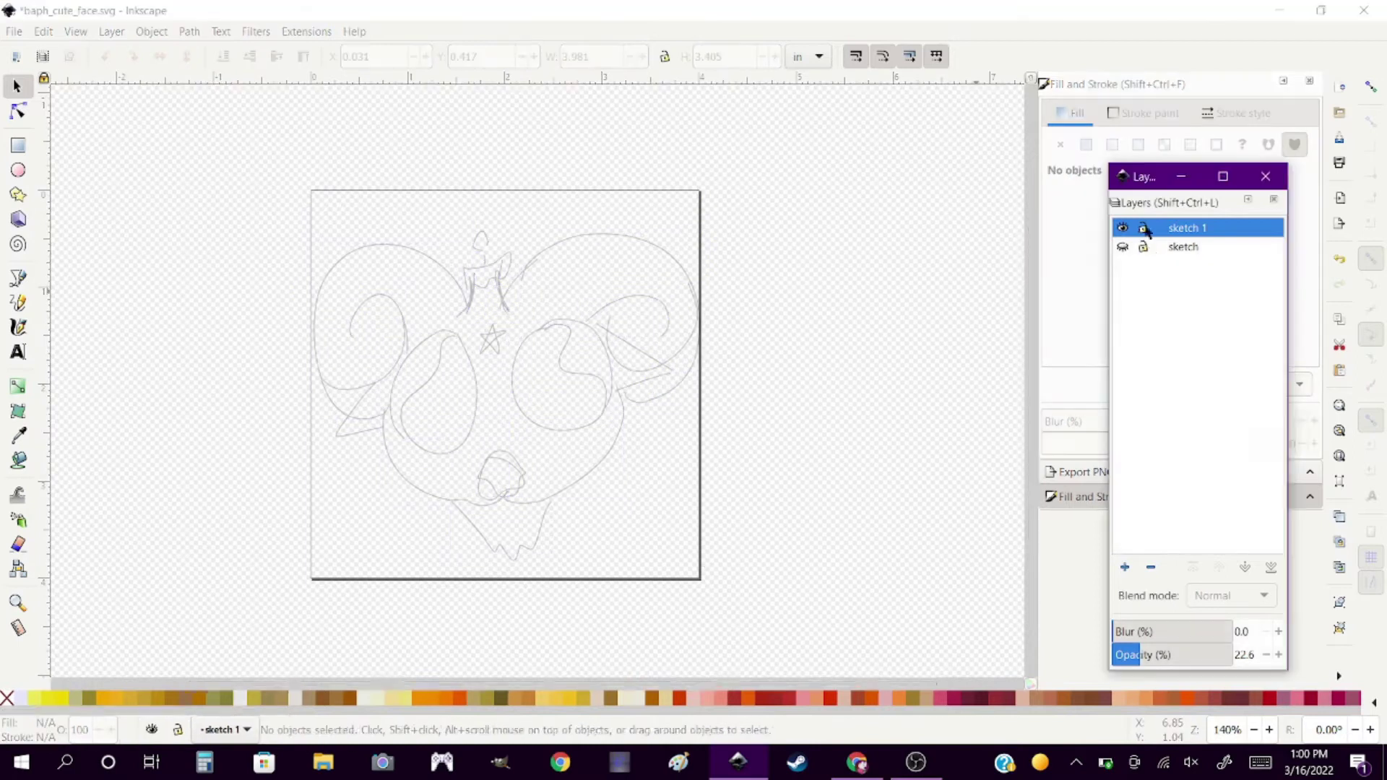
pyautogui.click(75, 31)
pyautogui.click(325, 72)
pyautogui.click(75, 31)
pyautogui.click(312, 194)
pyautogui.click(1125, 567)
pyautogui.press('Return')
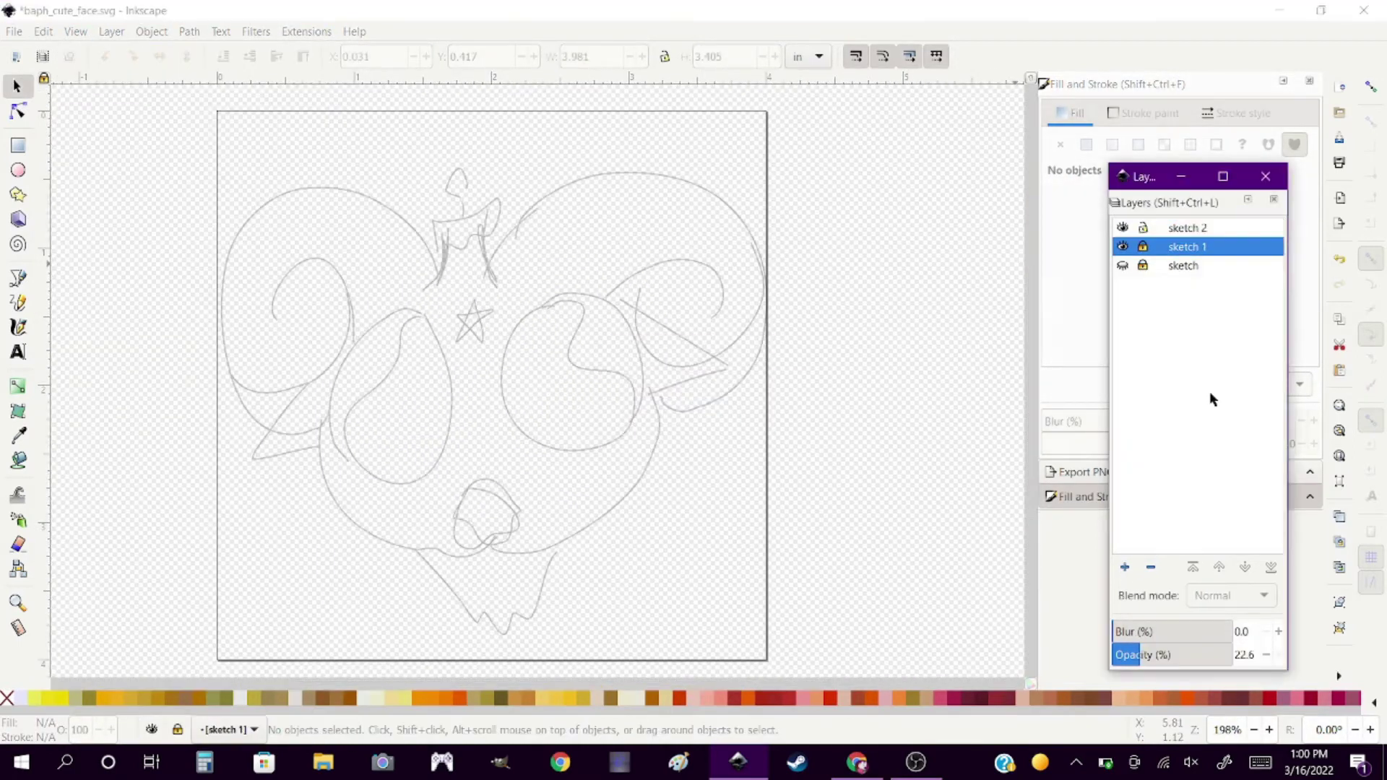
# Try Pencil strokes for the nose, eyes, jaw and an ear, then remove them.
pyautogui.click(18, 303)
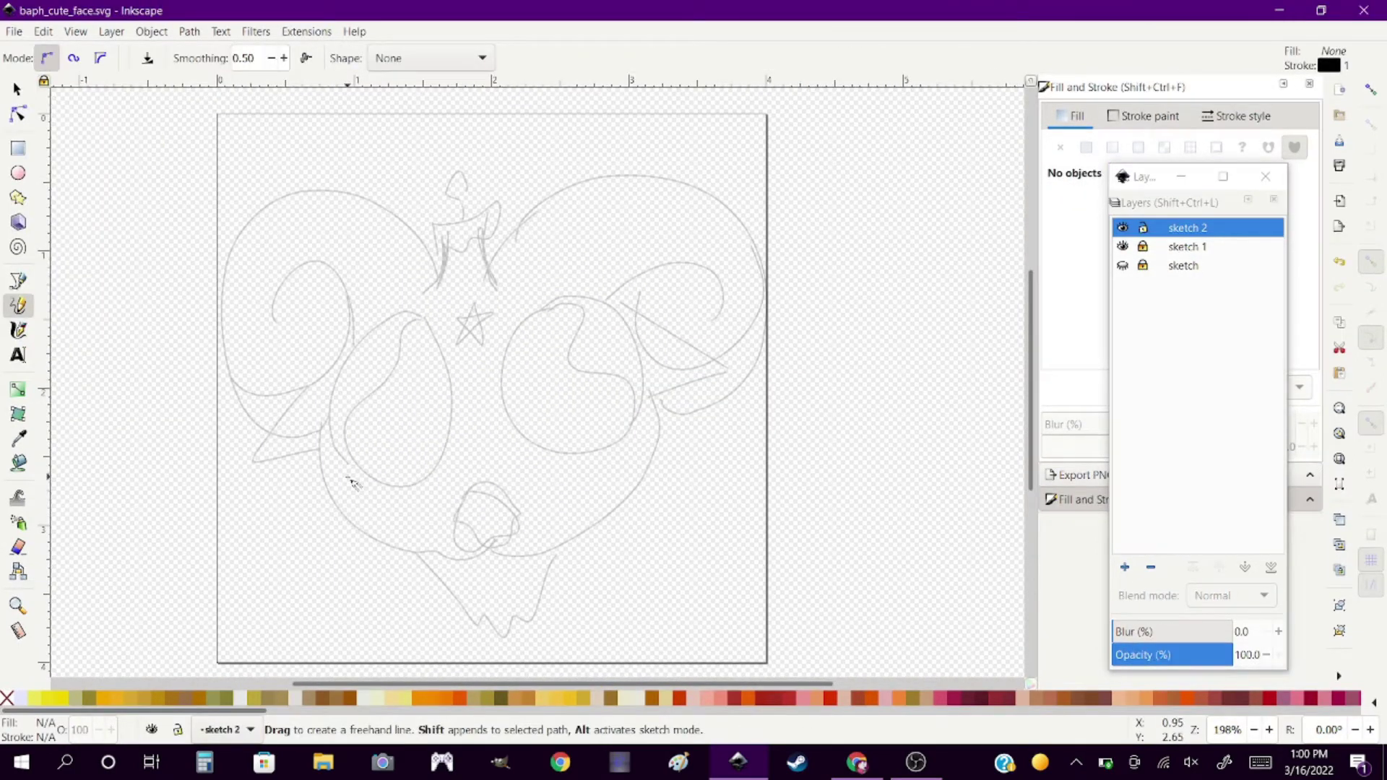
pyautogui.moveTo(460, 533); pyautogui.dragTo(480, 482)
pyautogui.moveTo(356, 371); pyautogui.dragTo(354, 373)
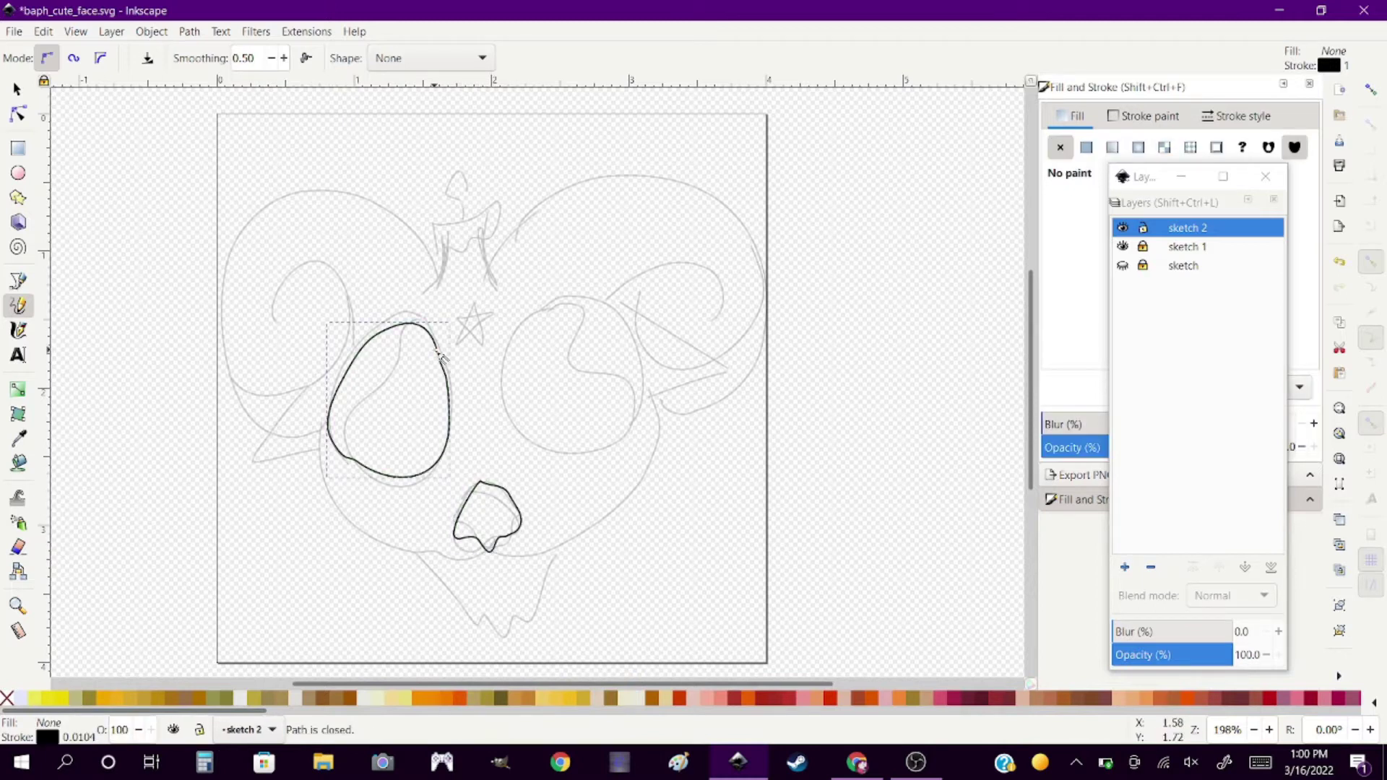
pyautogui.moveTo(518, 457); pyautogui.dragTo(520, 459)
pyautogui.moveTo(488, 562); pyautogui.dragTo(329, 408)
pyautogui.moveTo(642, 396); pyautogui.dragTo(493, 560)
pyautogui.moveTo(581, 309); pyautogui.dragTo(729, 369)
pyautogui.hotkey('ctrl', 'z')
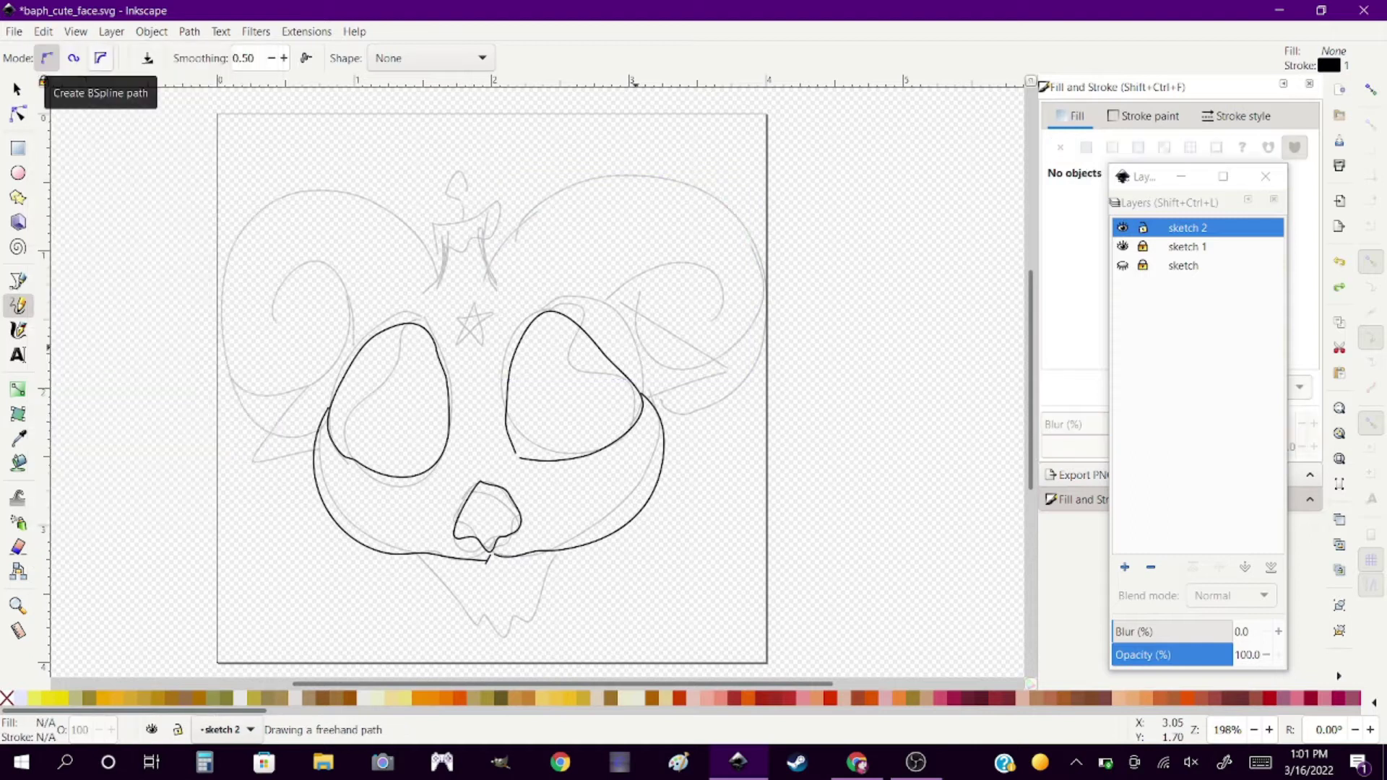
pyautogui.click(44, 31)
pyautogui.press('Escape')
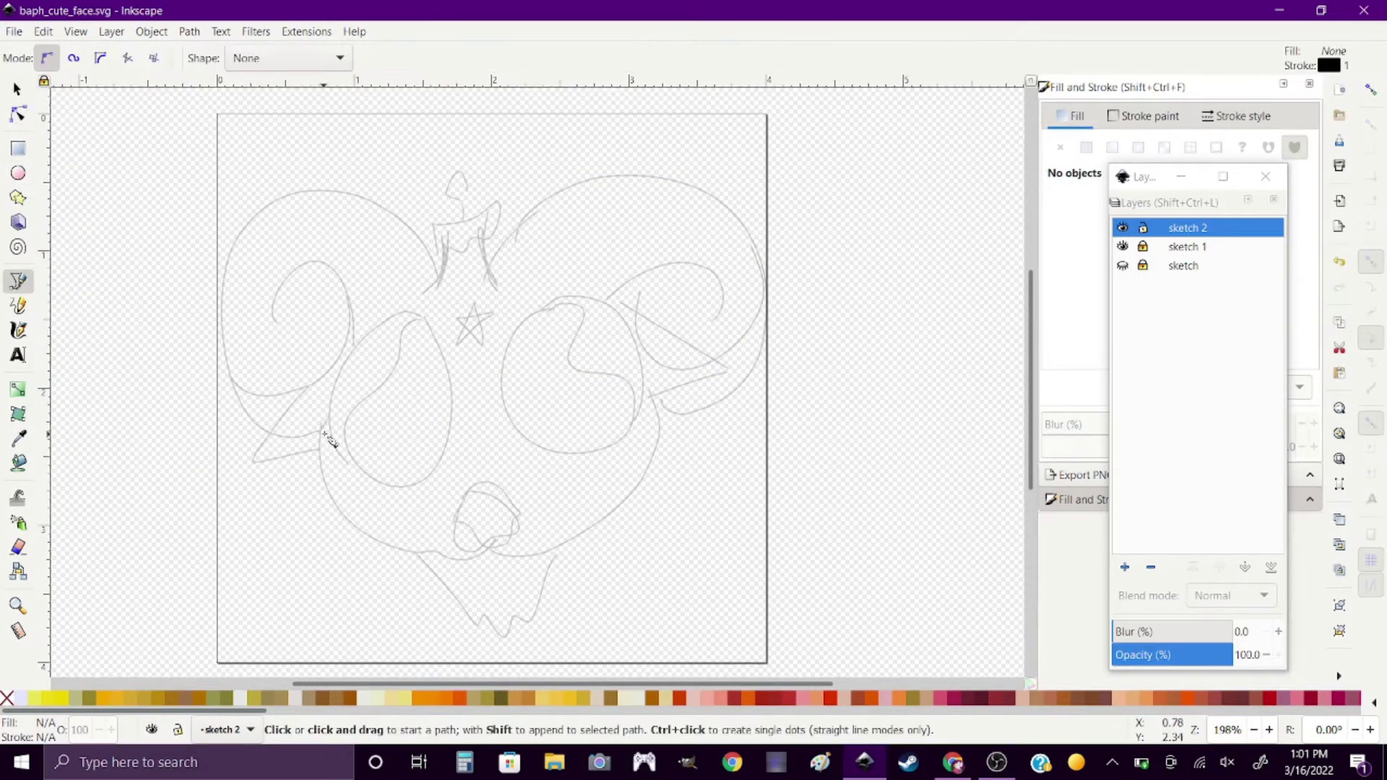
# Draw a triangle and round its nodes into the egg-shaped left eye.
pyautogui.click(405, 306)
pyautogui.click(449, 468)
pyautogui.click(320, 423)
pyautogui.press('n')
pyautogui.press('Delete')
pyautogui.moveTo(384, 444); pyautogui.dragTo(390, 481)
pyautogui.moveTo(475, 469); pyautogui.dragTo(475, 389)
pyautogui.moveTo(442, 489); pyautogui.dragTo(419, 508)
pyautogui.press('Escape')
# Copy the left eye and move the pasted copy right as the second eye.
pyautogui.press('s')
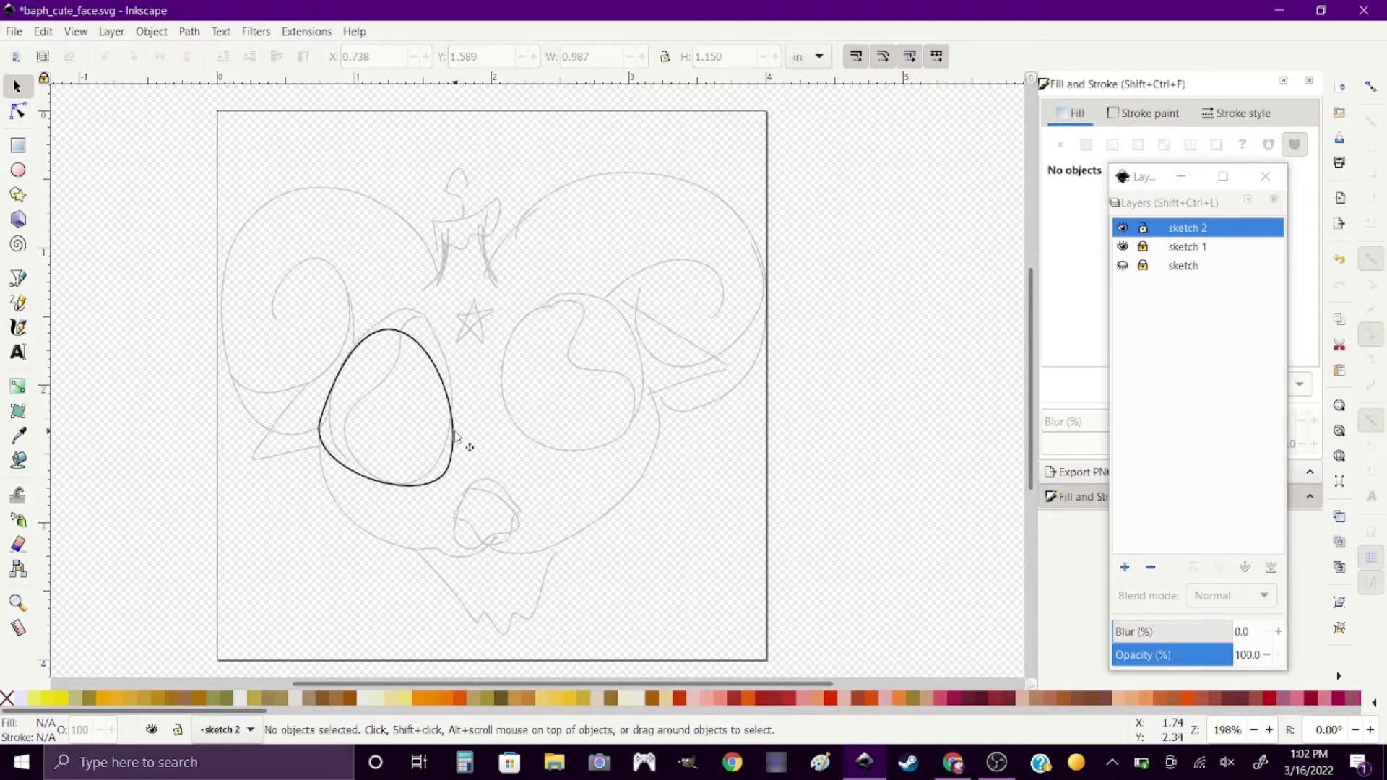
pyautogui.click(452, 441)
pyautogui.click(43, 31)
pyautogui.click(62, 133)
pyautogui.hotkey('ctrl', 'v')
pyautogui.moveTo(463, 448); pyautogui.dragTo(614, 442)
pyautogui.press('Escape')
# Draw the nose shape below the eyes and adjust its top point.
pyautogui.press('b')
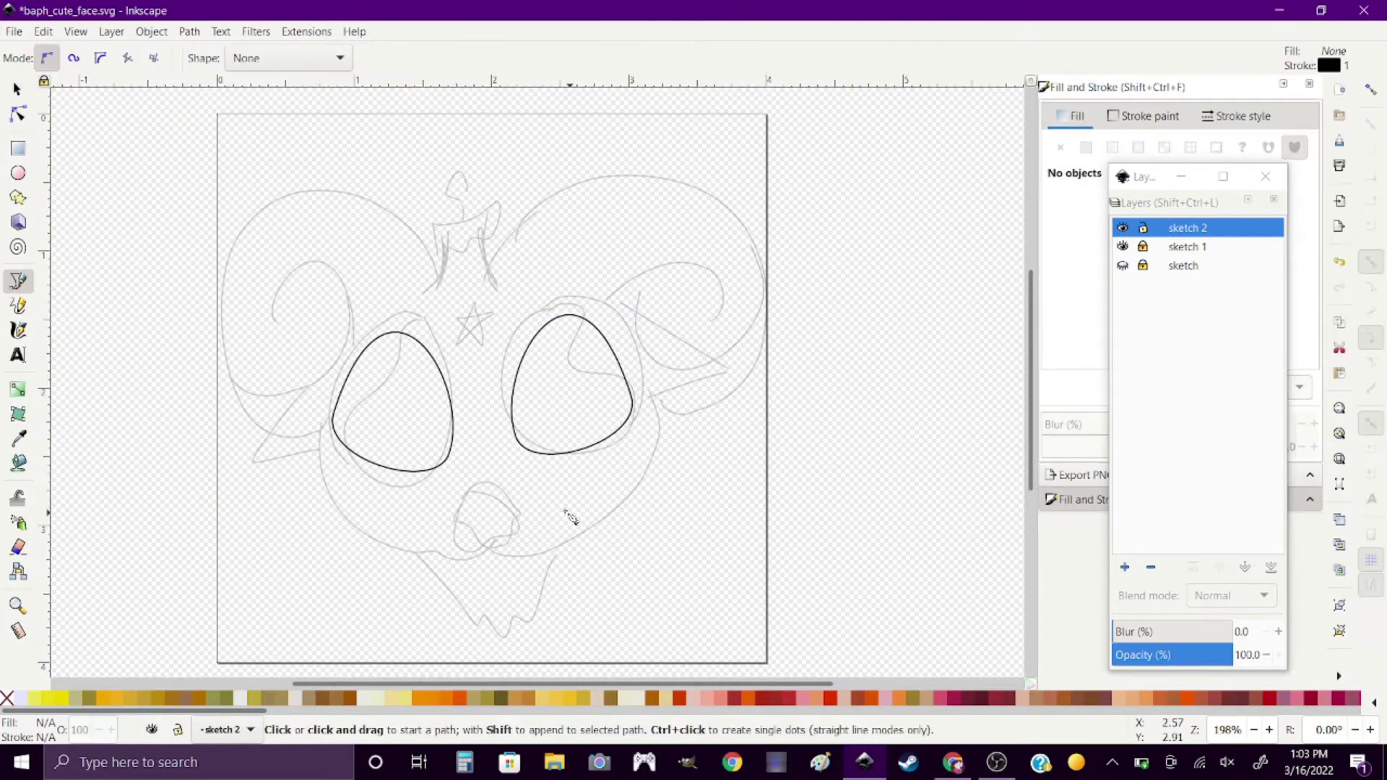
pyautogui.click(479, 484)
pyautogui.press('n')
pyautogui.moveTo(478, 483); pyautogui.dragTo(486, 483)
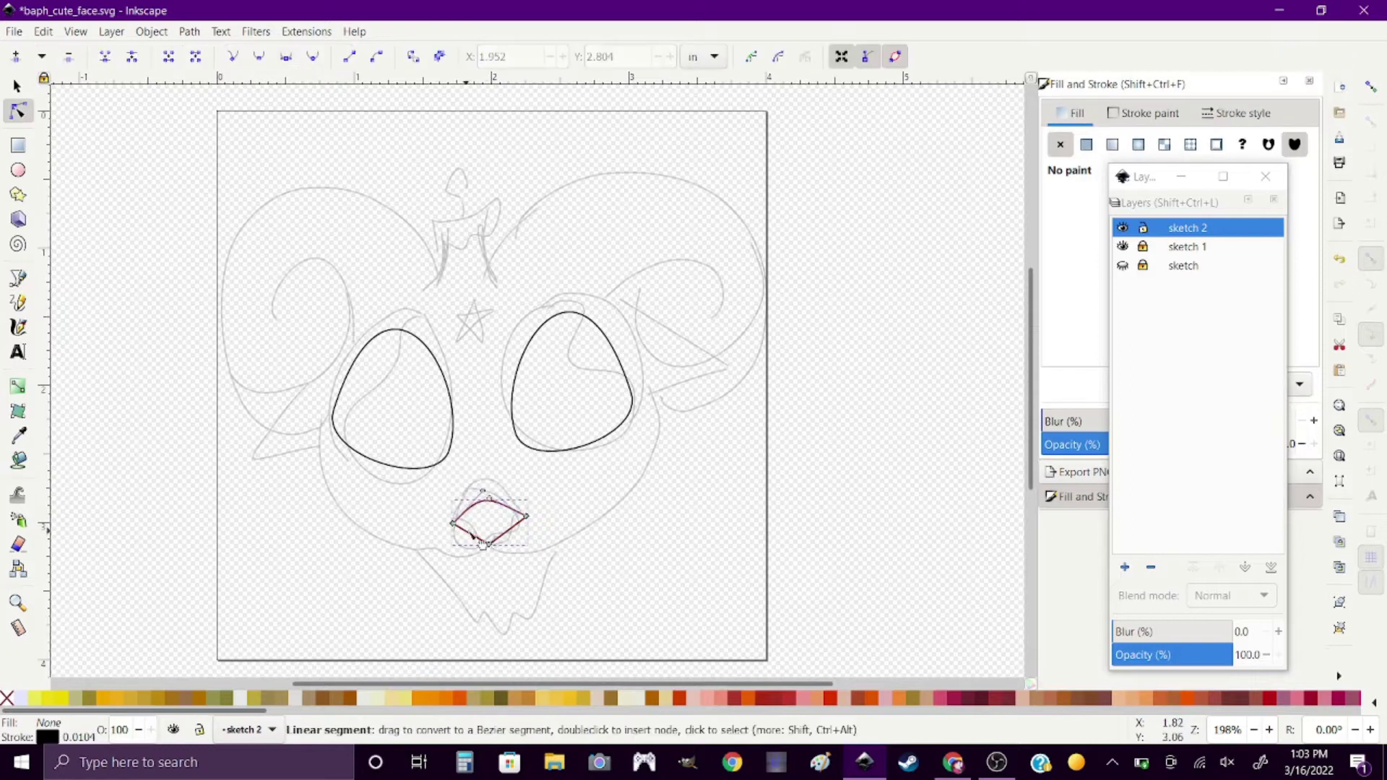
pyautogui.press('s')
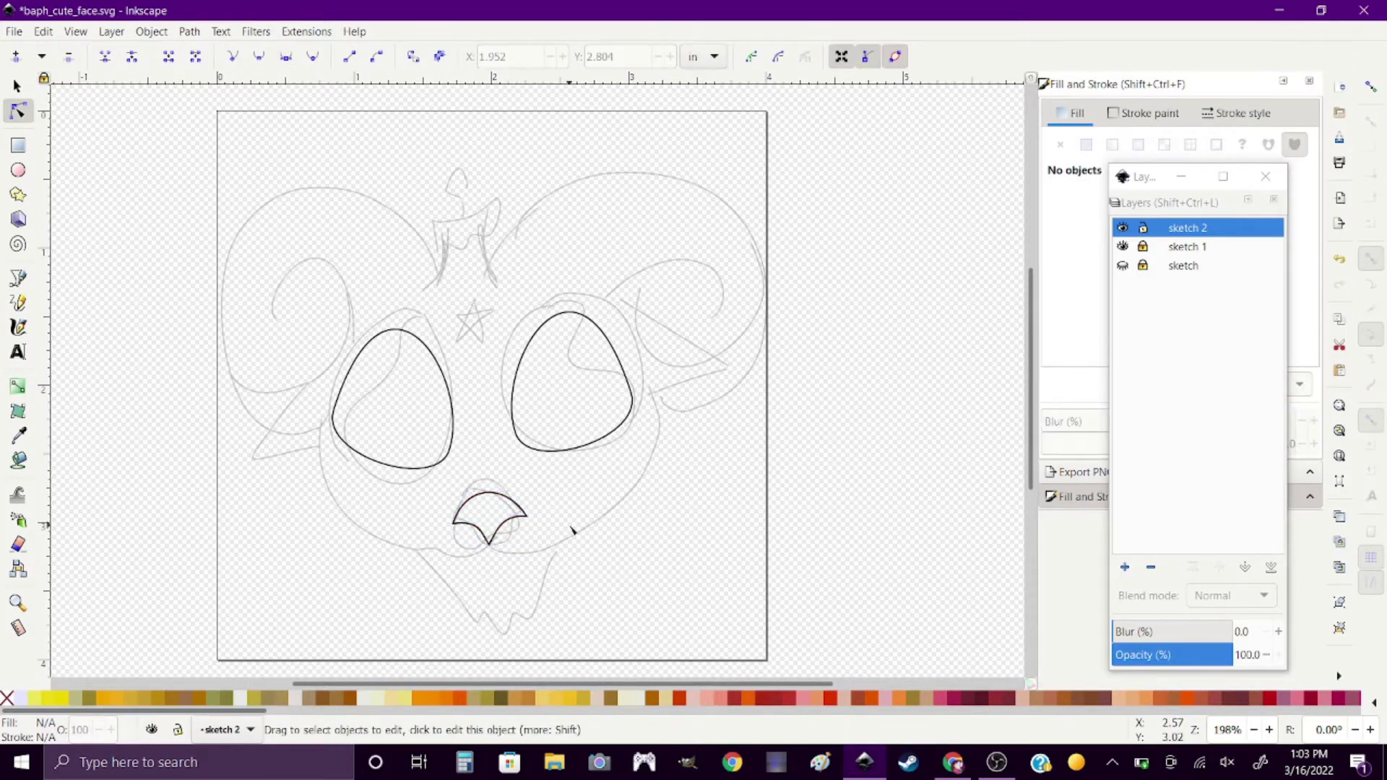
pyautogui.press('Escape')
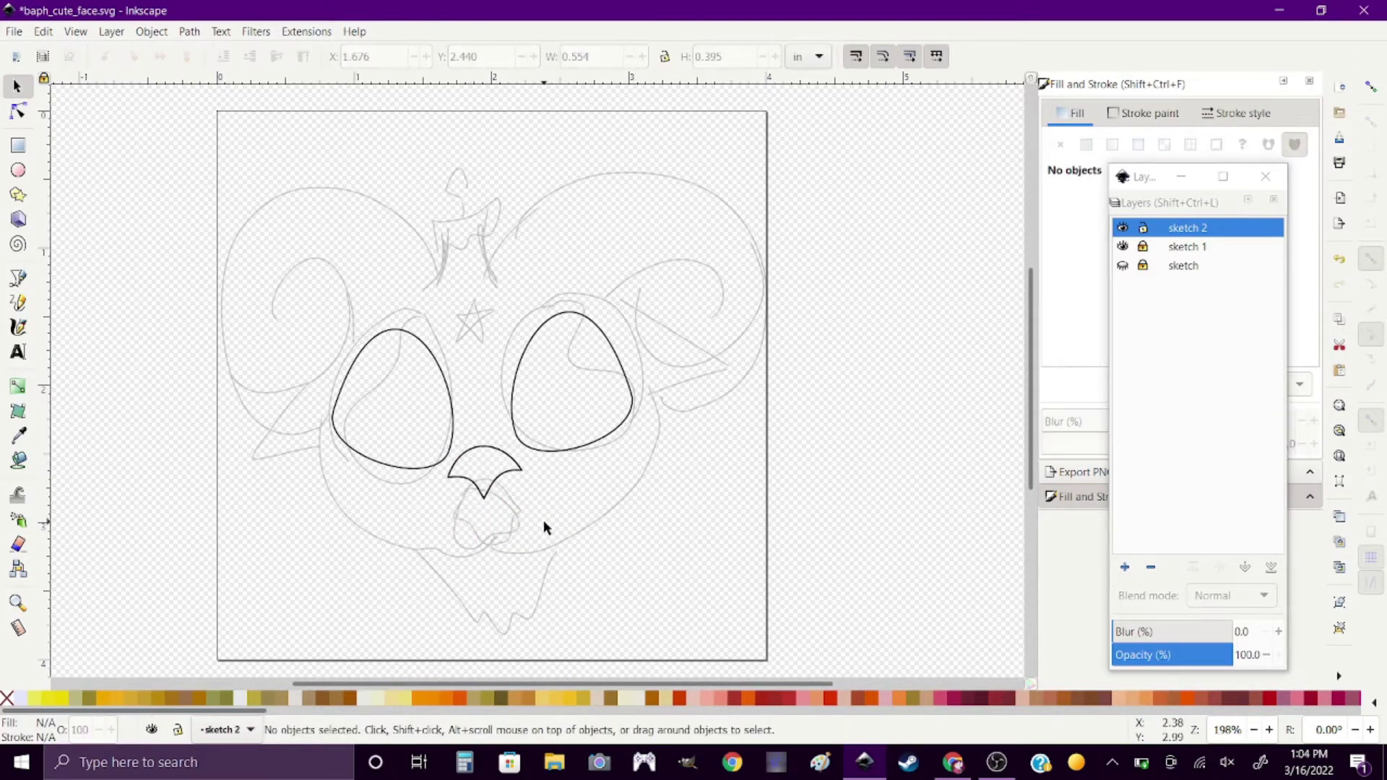
# Draw the stem-and-V mouth line under the nose plus a short extra stroke.
pyautogui.press('b')
pyautogui.click(485, 499)
pyautogui.press('Return')
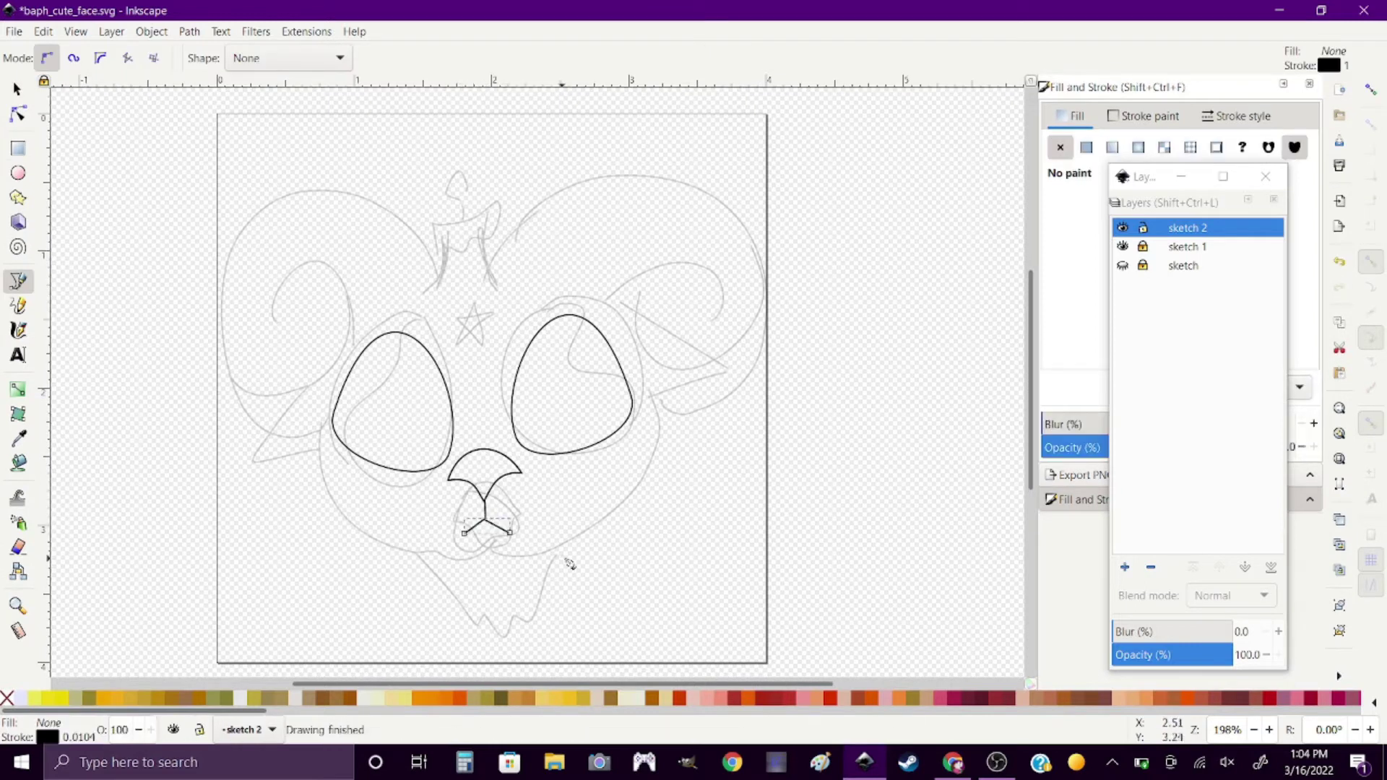
pyautogui.press('s')
pyautogui.click(227, 376)
pyautogui.press('b')
pyautogui.click(527, 511)
pyautogui.doubleClick(526, 539)
# Move the mouth V's tip so it meets the nose stem.
pyautogui.press('n')
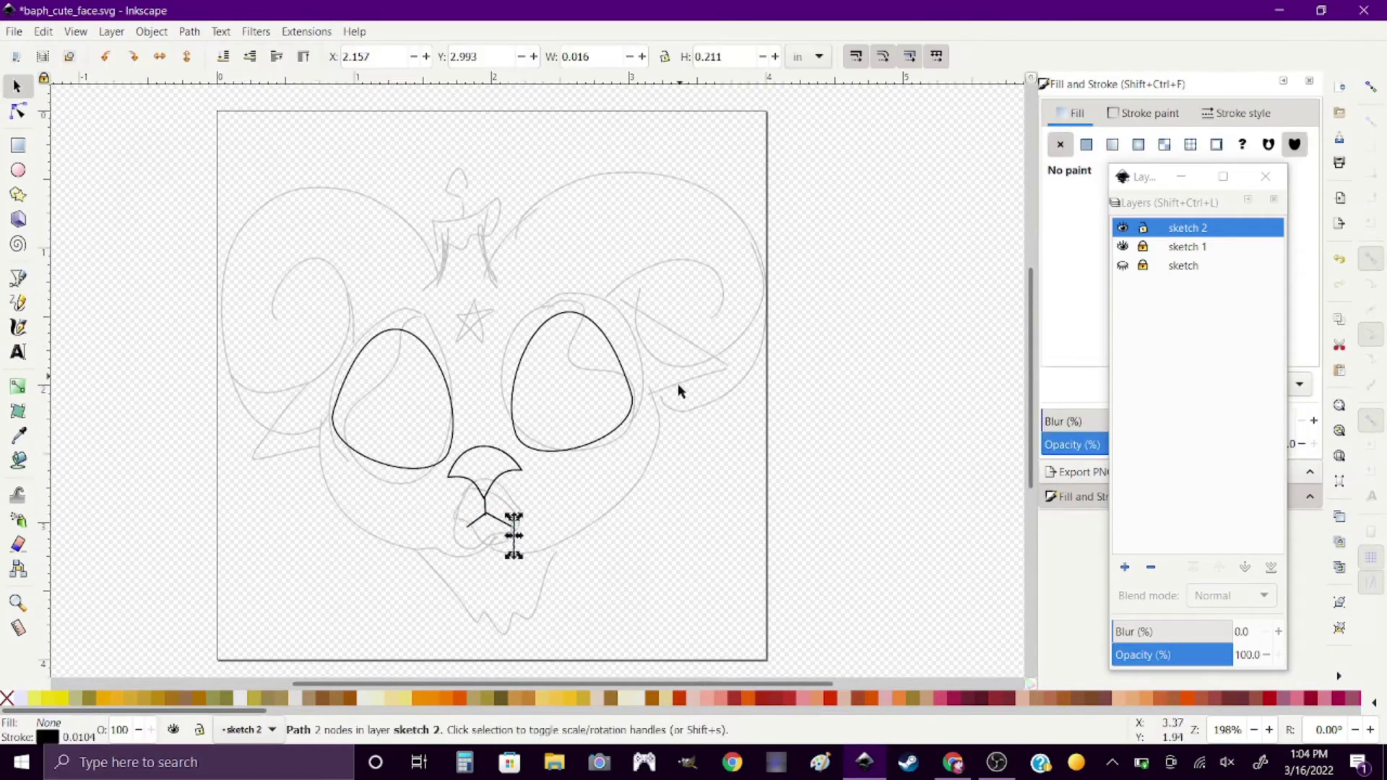
pyautogui.scroll(3, 621, 511)
pyautogui.scroll(-3, 383, 553)
pyautogui.press('s')
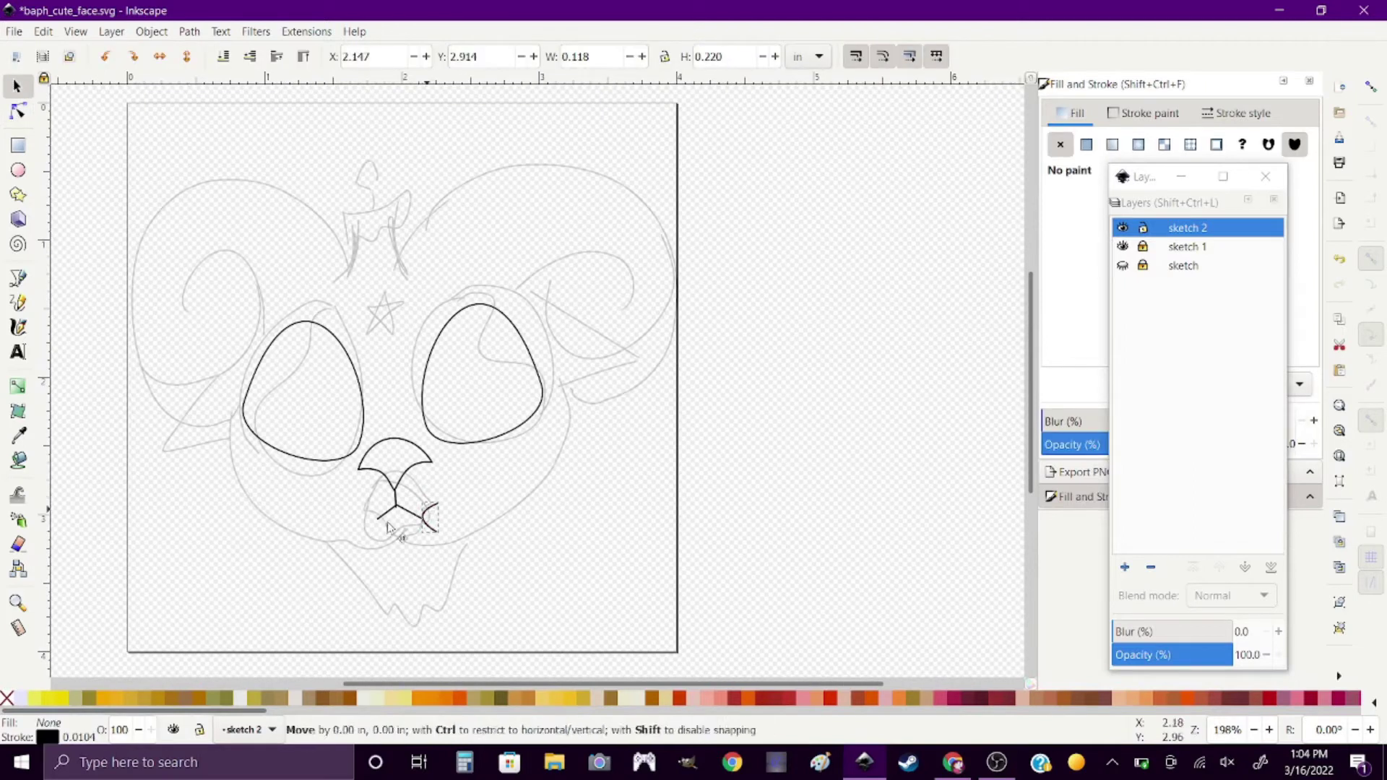
pyautogui.press('n')
pyautogui.scroll(4, 395, 517)
pyautogui.moveTo(406, 457)
pyautogui.mouseDown()
pyautogui.moveTo(422, 451)
pyautogui.moveTo(424, 478)
pyautogui.mouseUp()
# Review the lower mouth line's nodes and discard an unfinished extra line.
pyautogui.press('s')
pyautogui.scroll(-2, 566, 537)
pyautogui.scroll(-2, 566, 536)
pyautogui.scroll(4, 546, 565)
pyautogui.press('n')
pyautogui.click(567, 490)
pyautogui.scroll(-3, 512, 610)
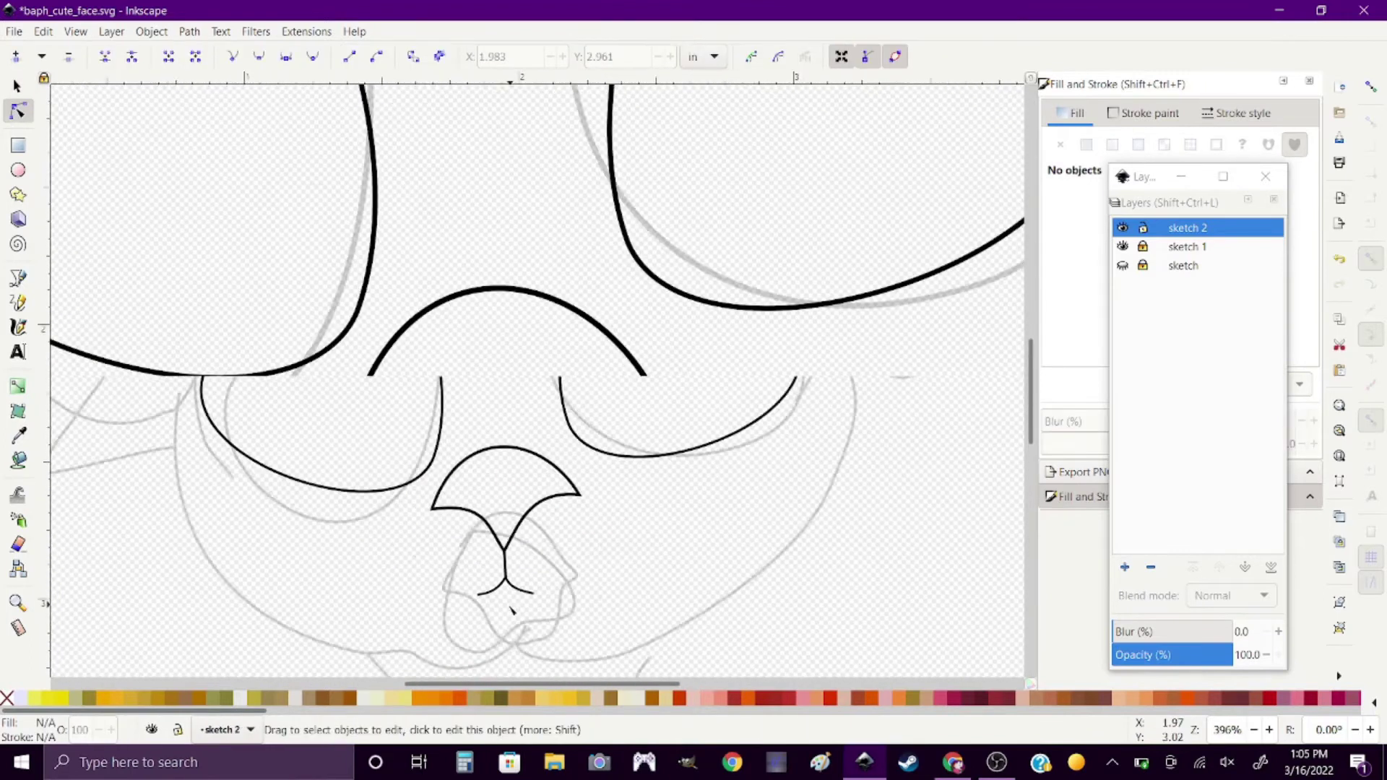
pyautogui.scroll(-1, 511, 611)
pyautogui.press('b')
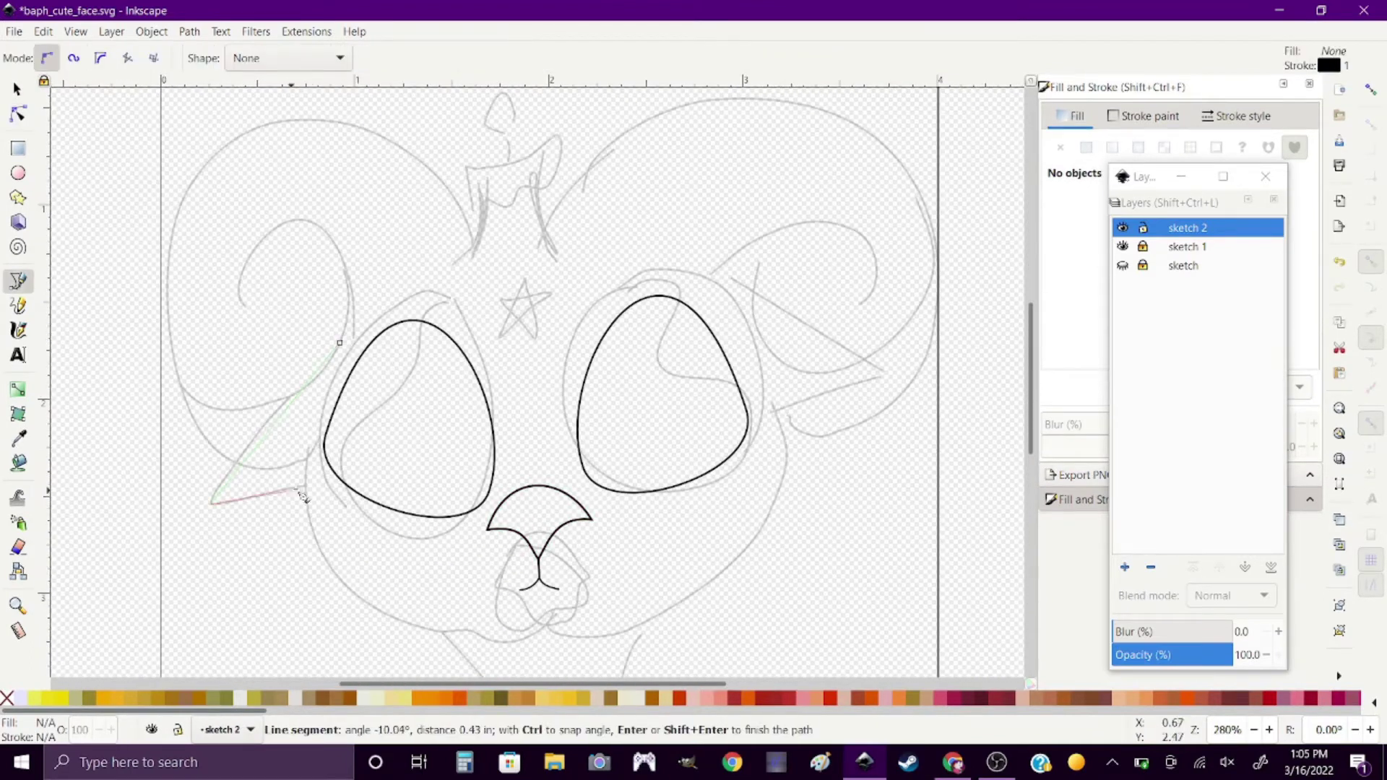
pyautogui.press('Escape')
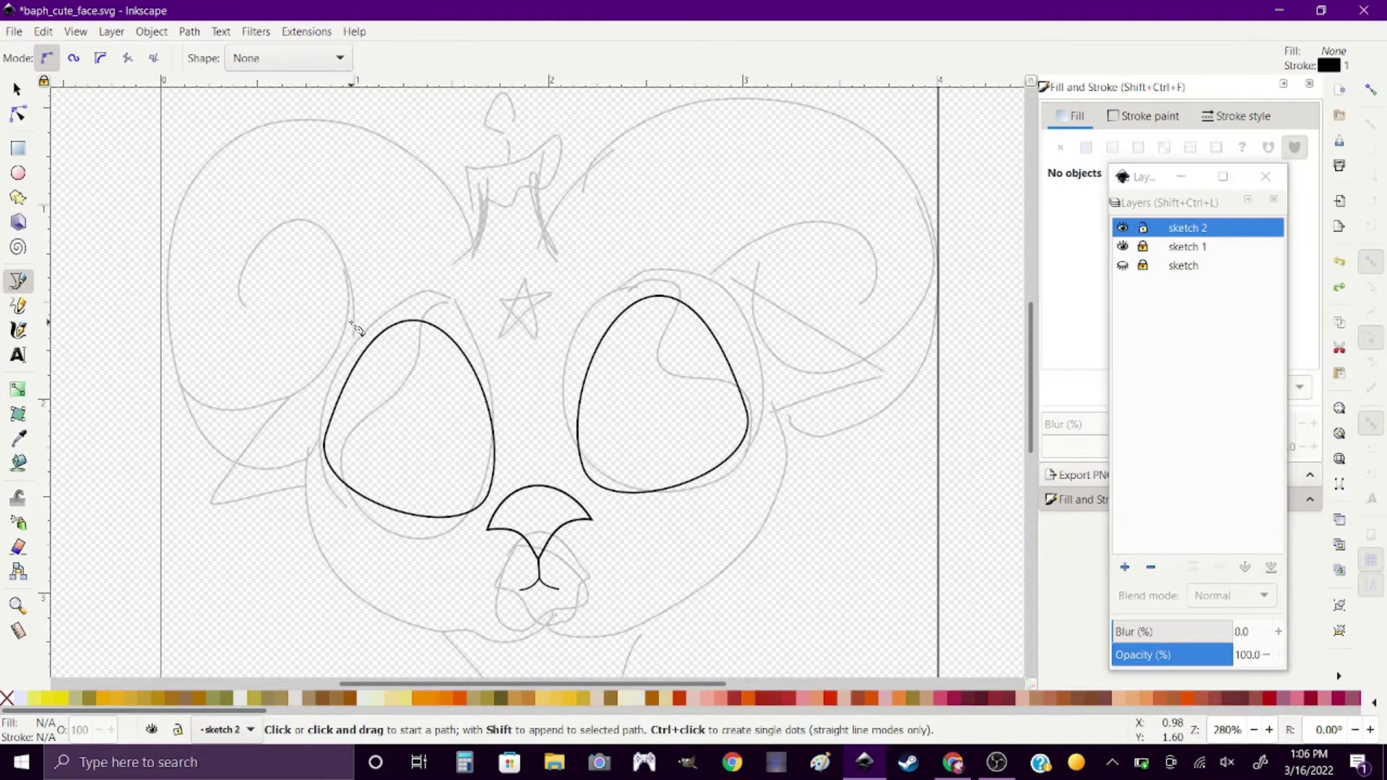
# Finish the small pointed shape beside the left eye and curve its lower edge.
pyautogui.click(308, 476)
pyautogui.press('Return')
pyautogui.press('n')
pyautogui.moveTo(257, 475); pyautogui.dragTo(254, 468)
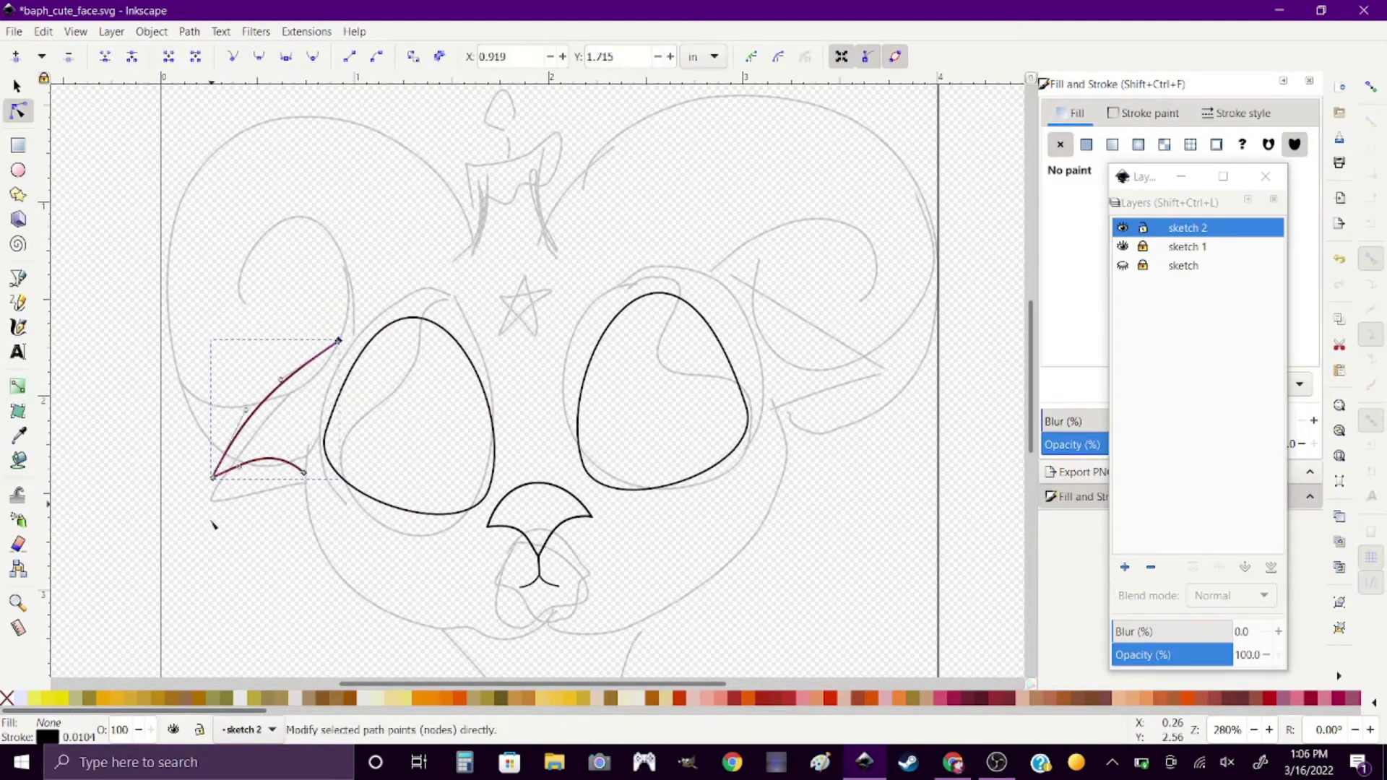
pyautogui.press('s')
pyautogui.moveTo(341, 338); pyautogui.dragTo(315, 374)
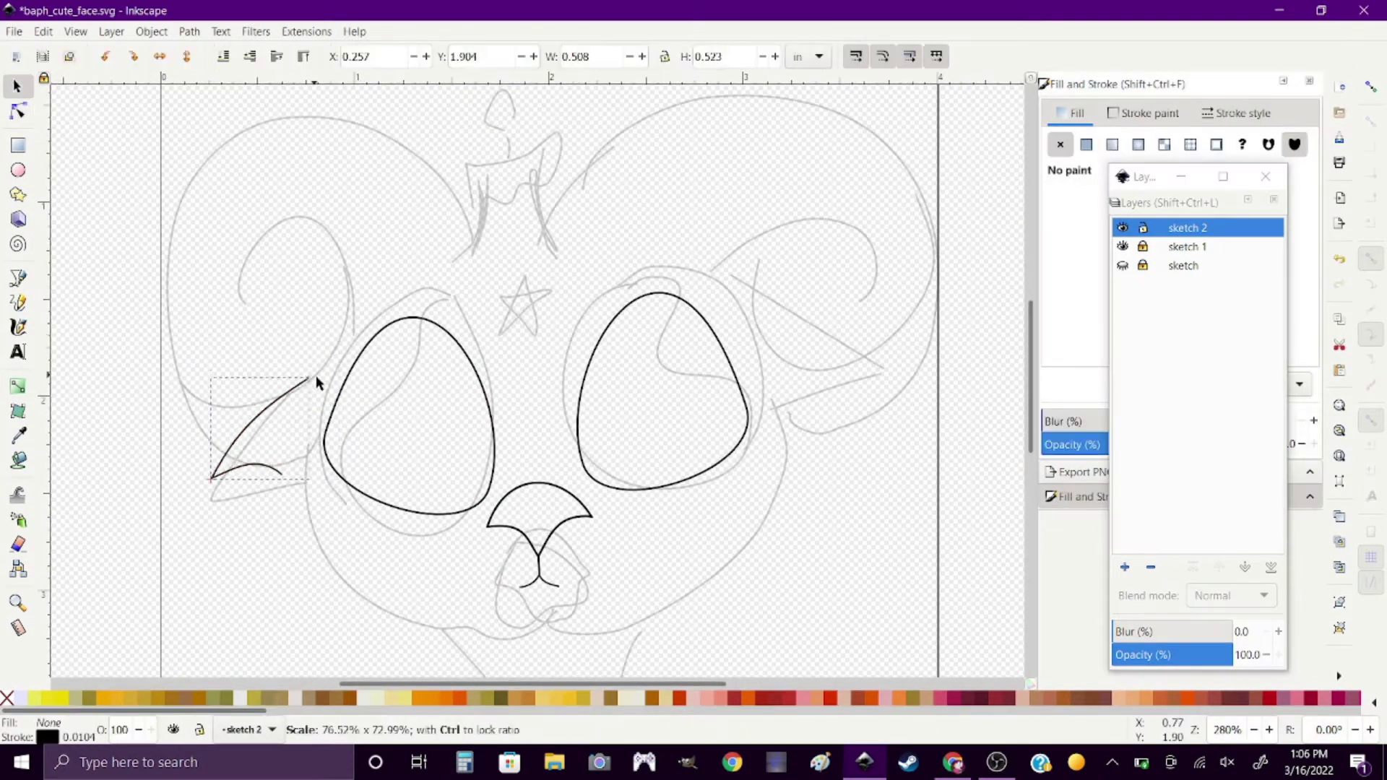
pyautogui.hotkey('ctrl', 'z')
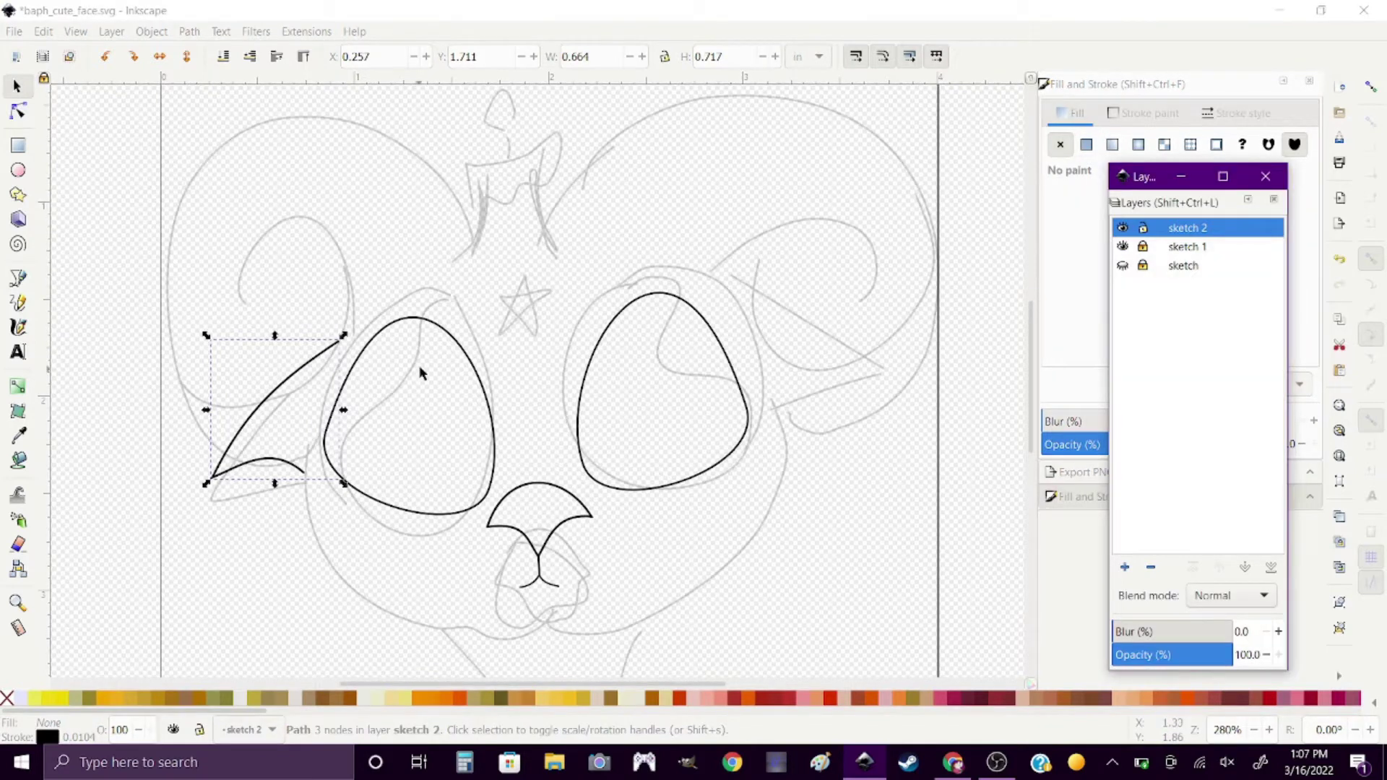
pyautogui.click(27, 110)
pyautogui.press('Escape')
pyautogui.click(228, 468)
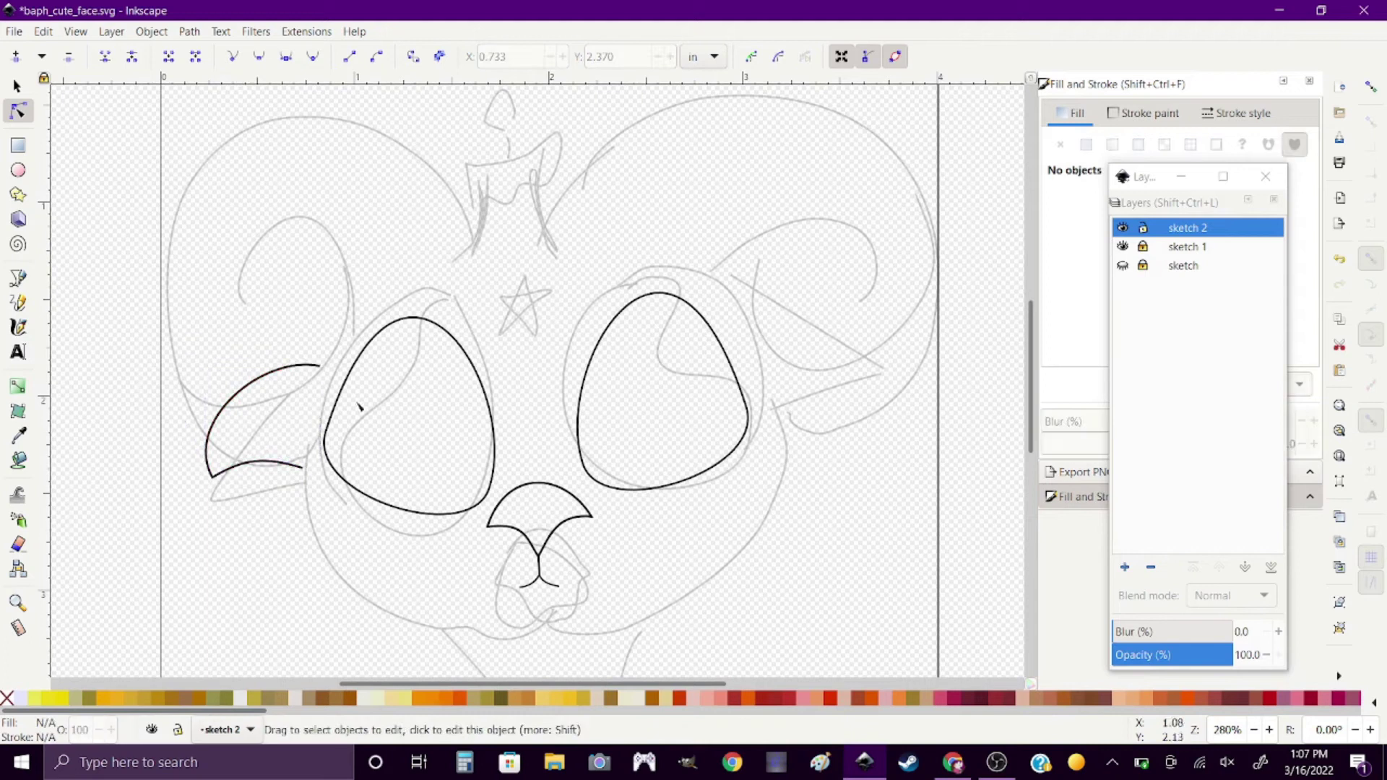
# Draw the large ear arc and bend its top and left edges round.
pyautogui.press('b')
pyautogui.click(474, 244)
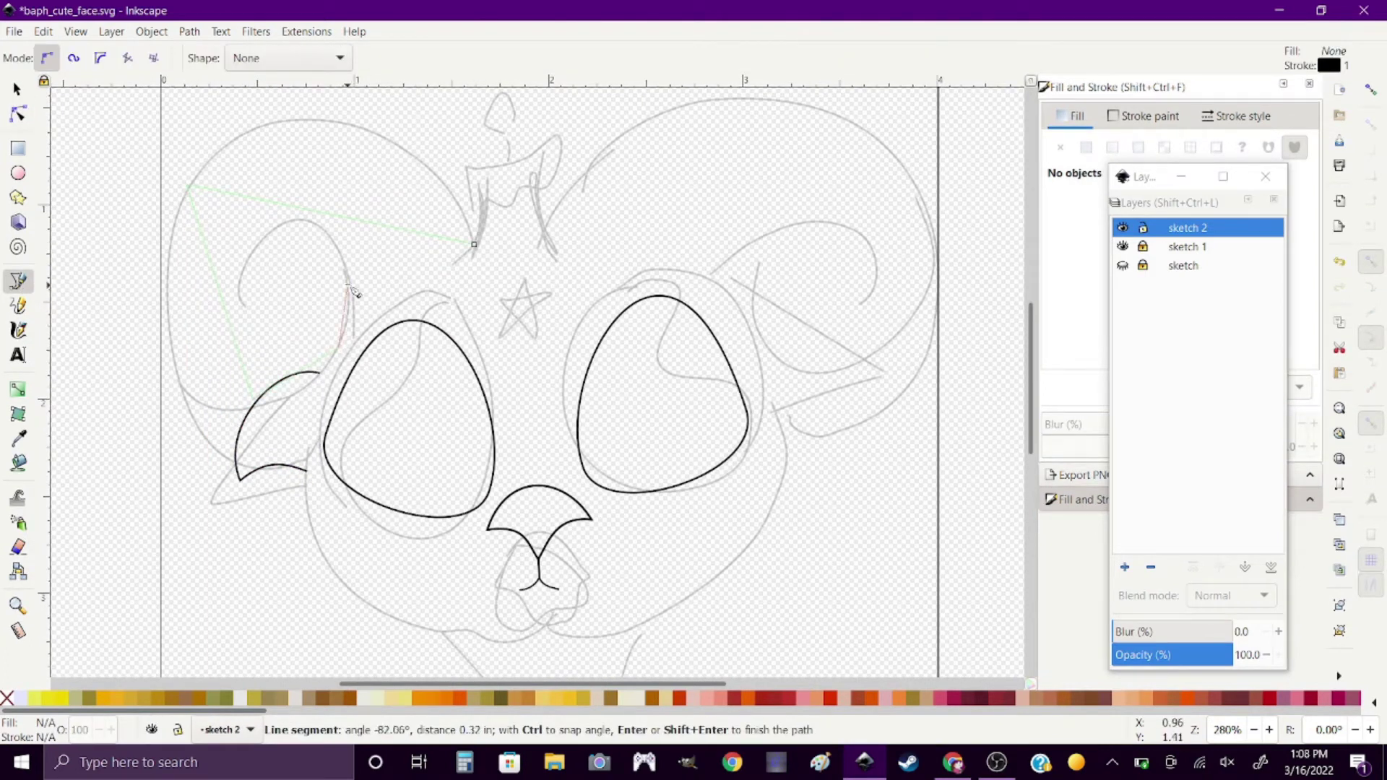
pyautogui.click(347, 275)
pyautogui.press('Return')
pyautogui.press('n')
pyautogui.moveTo(331, 215); pyautogui.dragTo(311, 122)
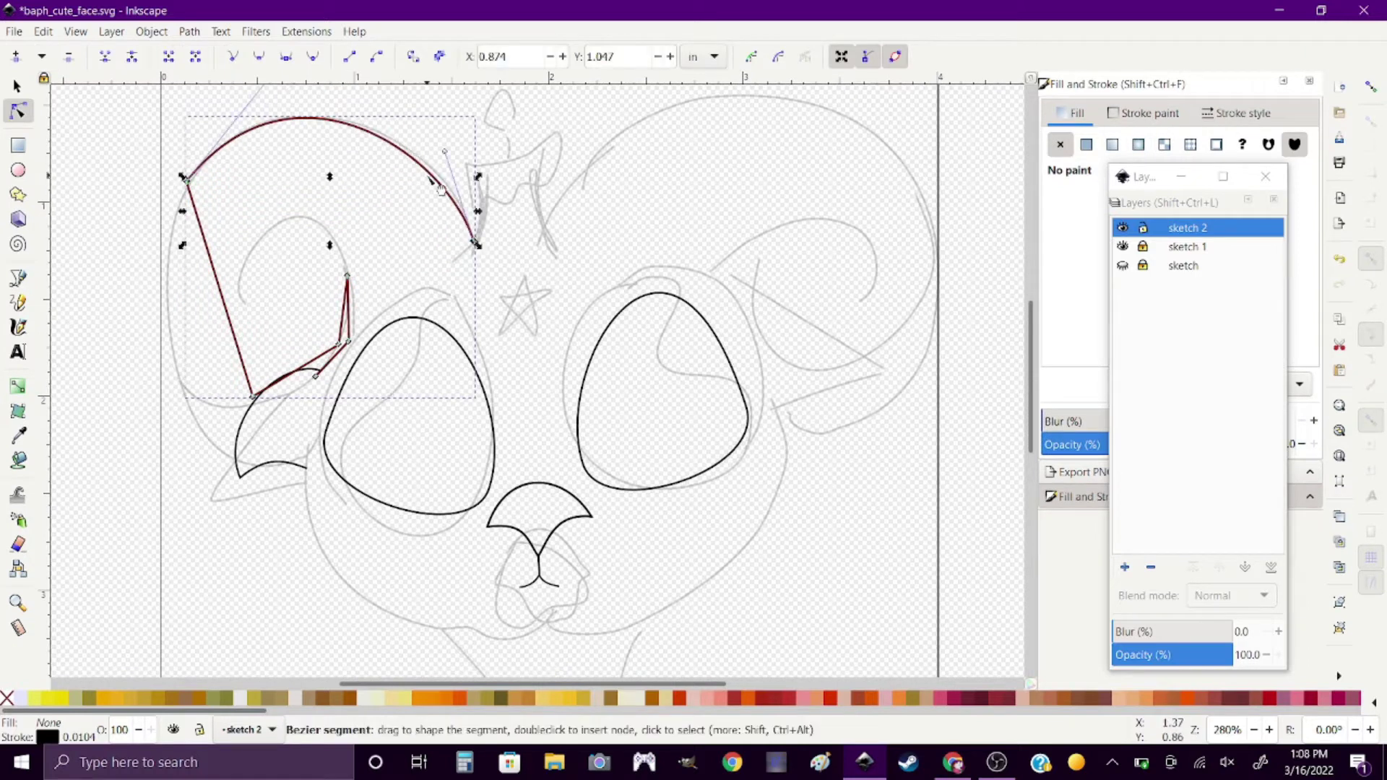
pyautogui.moveTo(228, 298); pyautogui.dragTo(200, 332)
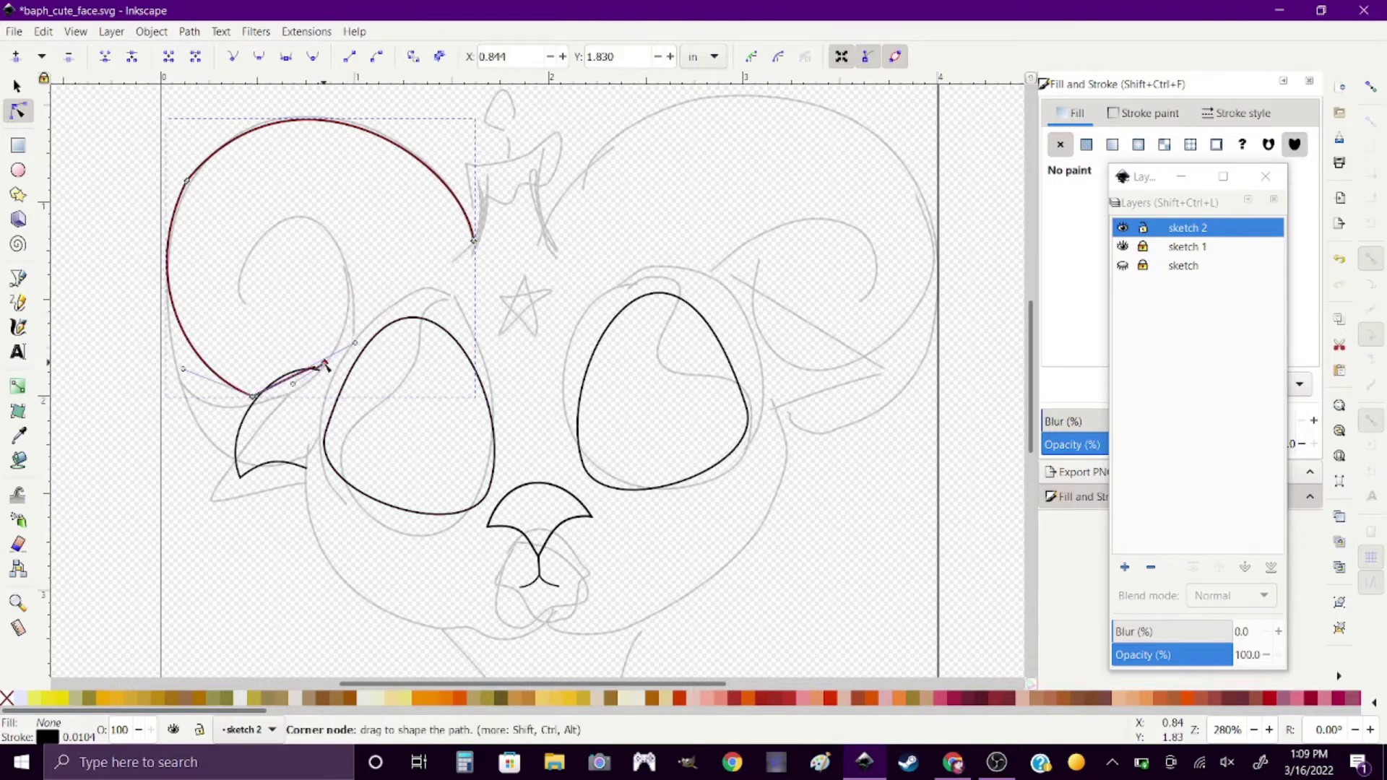
# Try a pasted, horizontally flipped copy of the arc on the right, then undo it.
pyautogui.press('Escape')
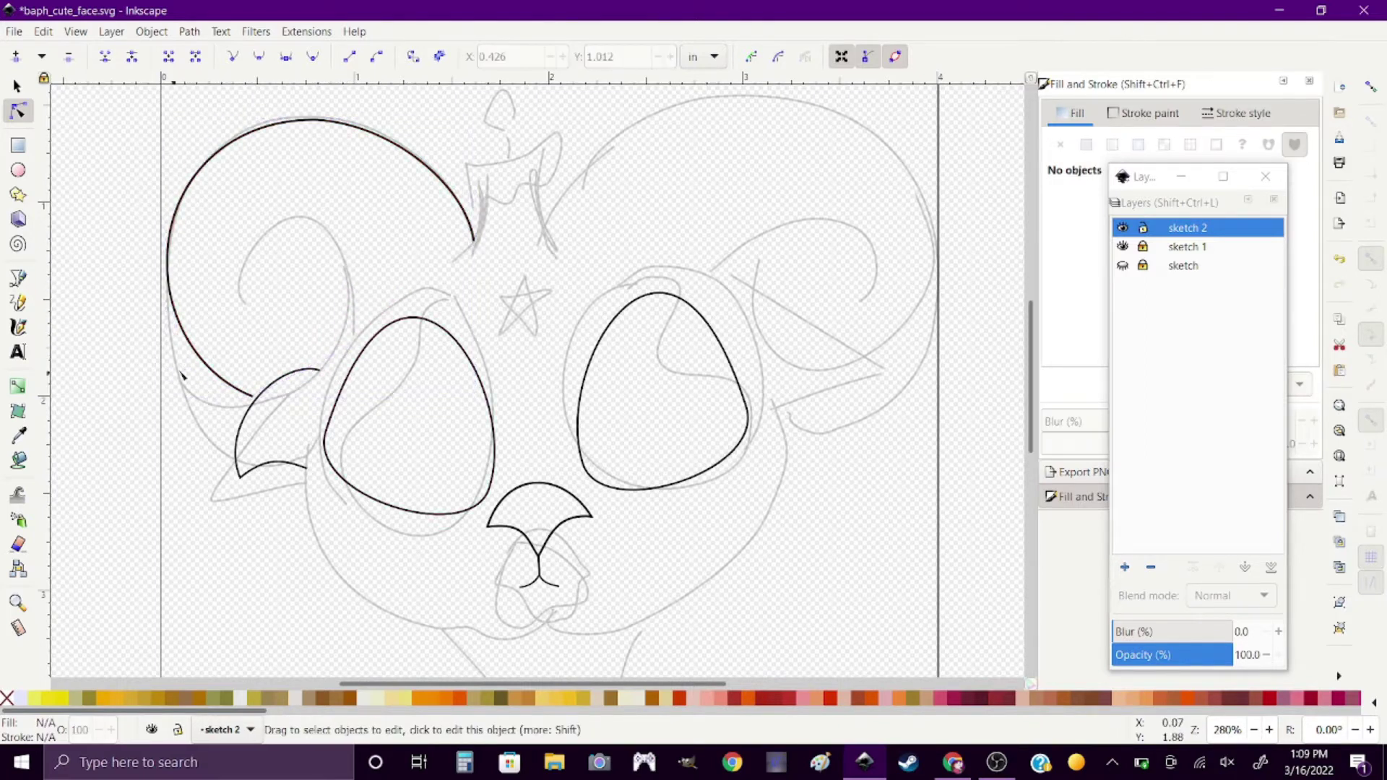
pyautogui.press('s')
pyautogui.click(224, 387)
pyautogui.hotkey('ctrl', 'c')
pyautogui.click(44, 31)
pyautogui.click(80, 171)
pyautogui.press('h')
pyautogui.moveTo(443, 397); pyautogui.dragTo(859, 334)
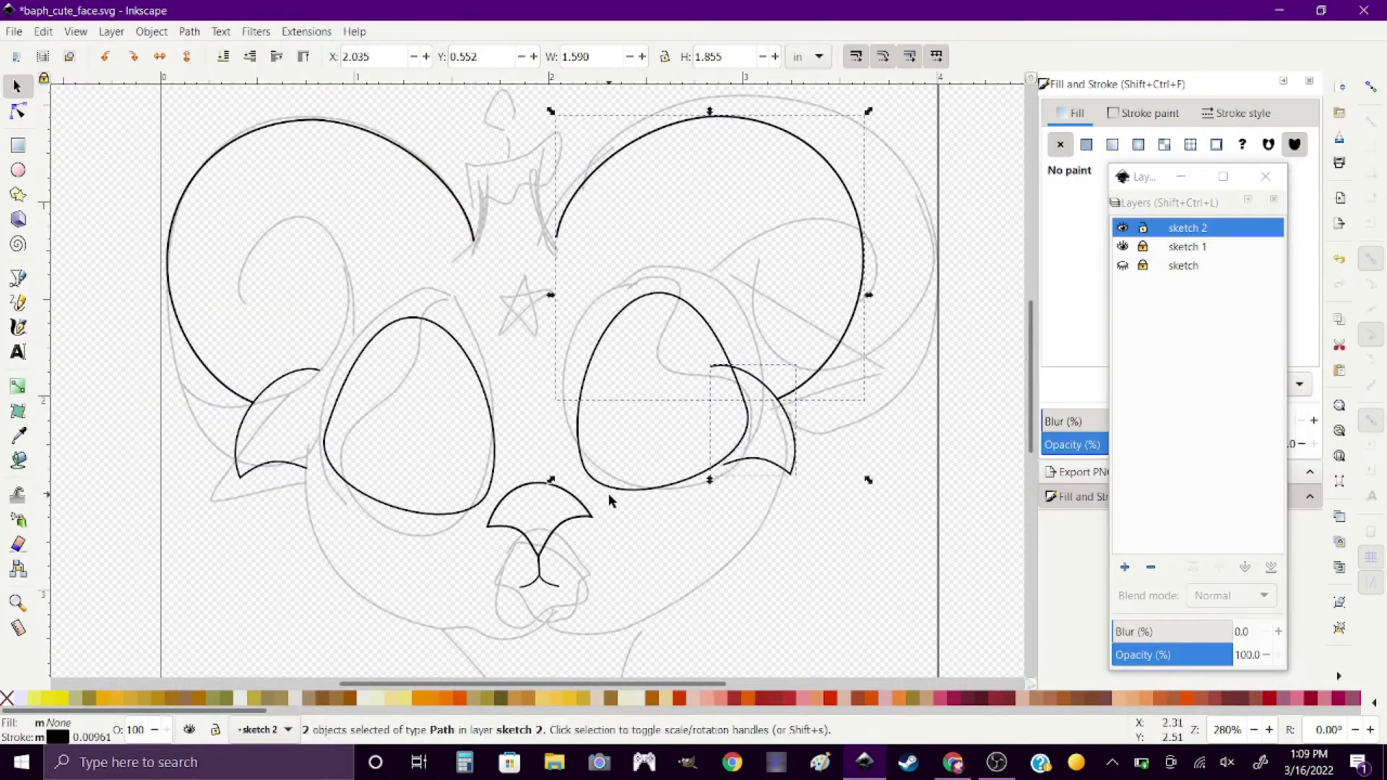
pyautogui.hotkey('ctrl', 'z')
pyautogui.hotkey('ctrl', 'z')
pyautogui.hotkey('ctrl', 'z')
pyautogui.hotkey('ctrl', 'z')
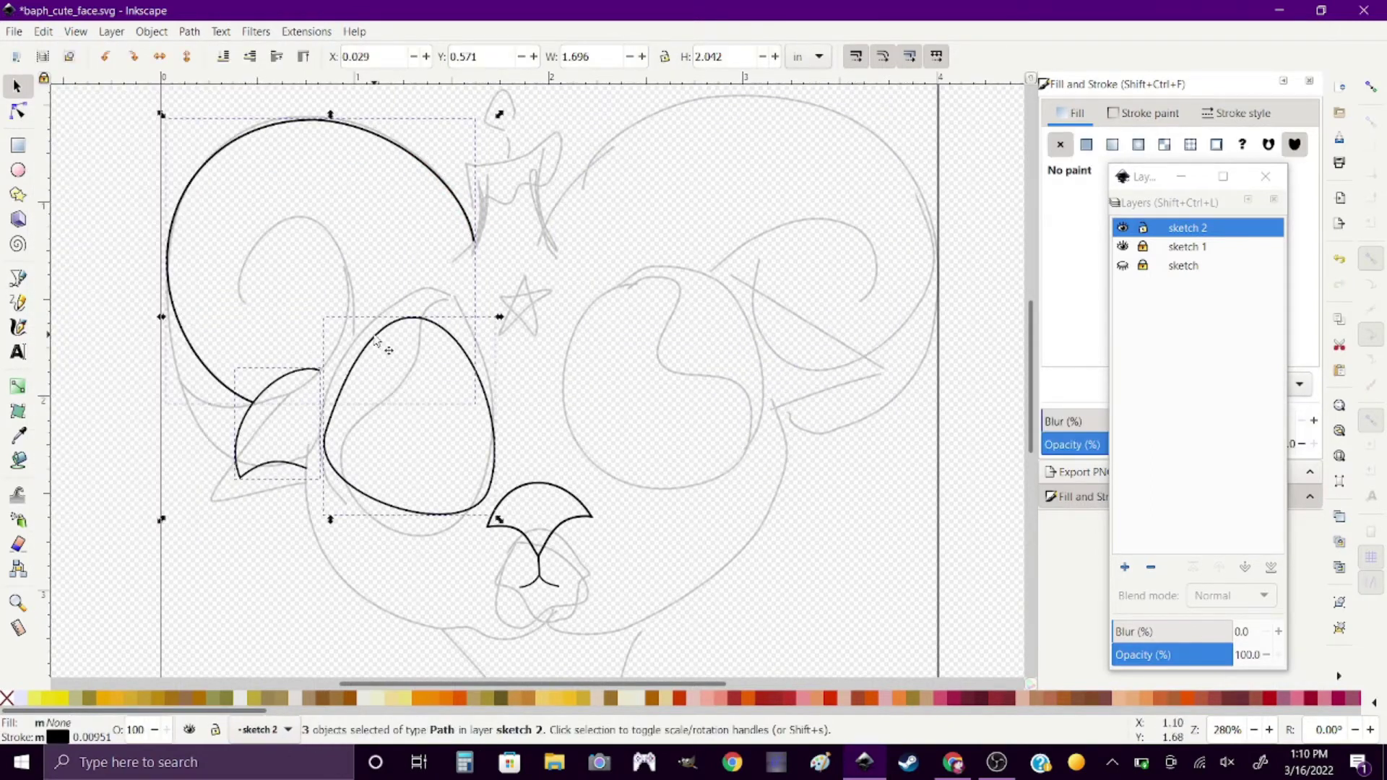
# Duplicate the arc, pointed shape and eye, flip them, and move them right.
pyautogui.hotkey('ctrl', 'd')
pyautogui.press('h')
pyautogui.moveTo(336, 433); pyautogui.dragTo(755, 433)
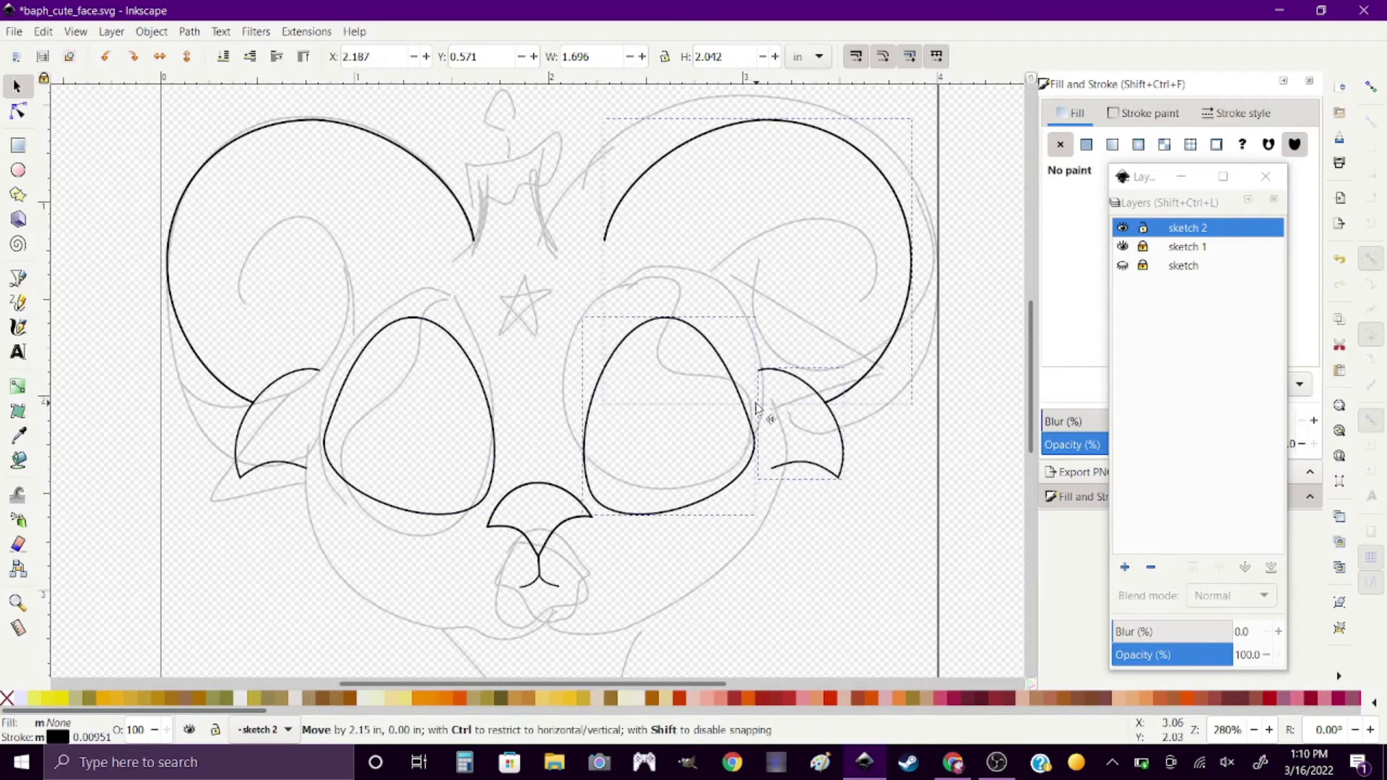
pyautogui.press('Escape')
pyautogui.scroll(1, 744, 582)
pyautogui.click(19, 282)
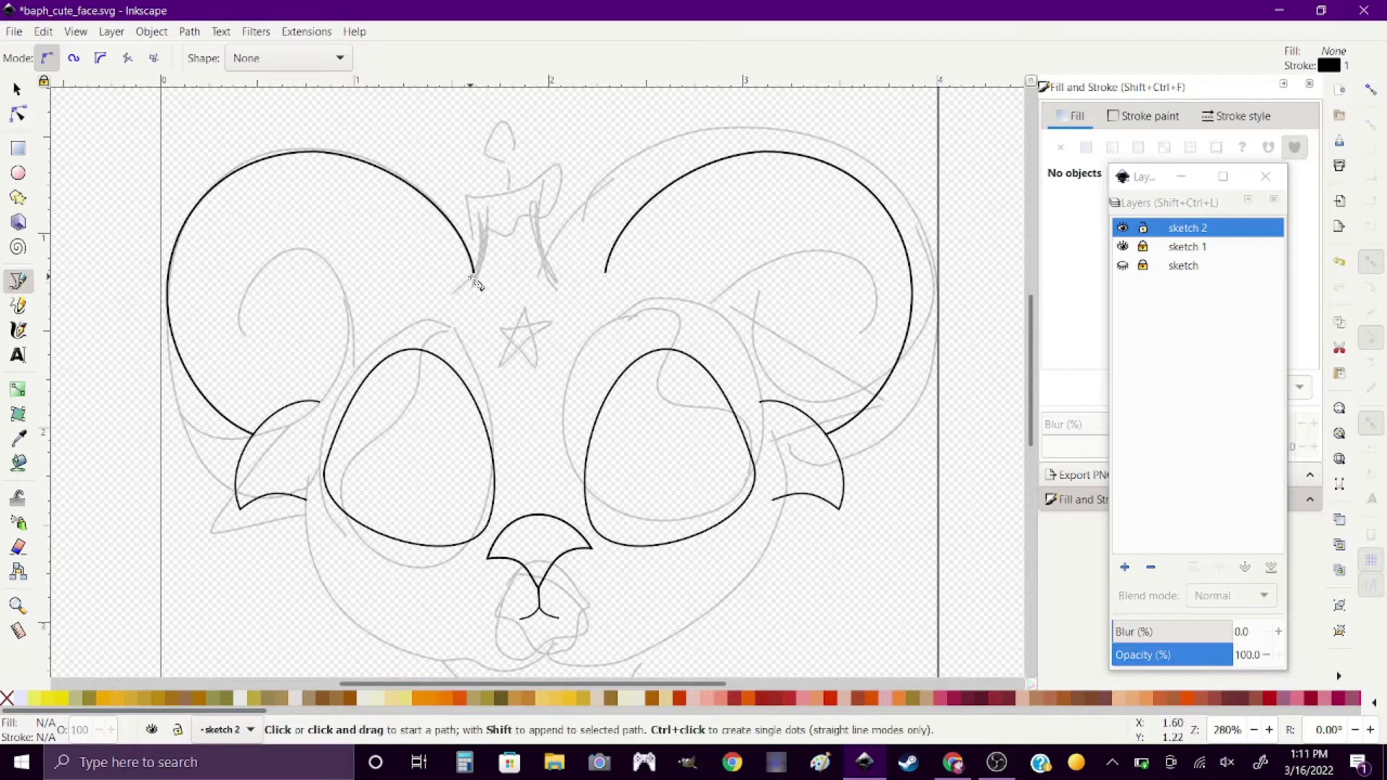
# In sketch 1, delete the old grey top figure, eye, horn and nose lines.
pyautogui.press('s')
pyautogui.click(585, 140)
pyautogui.press('Delete')
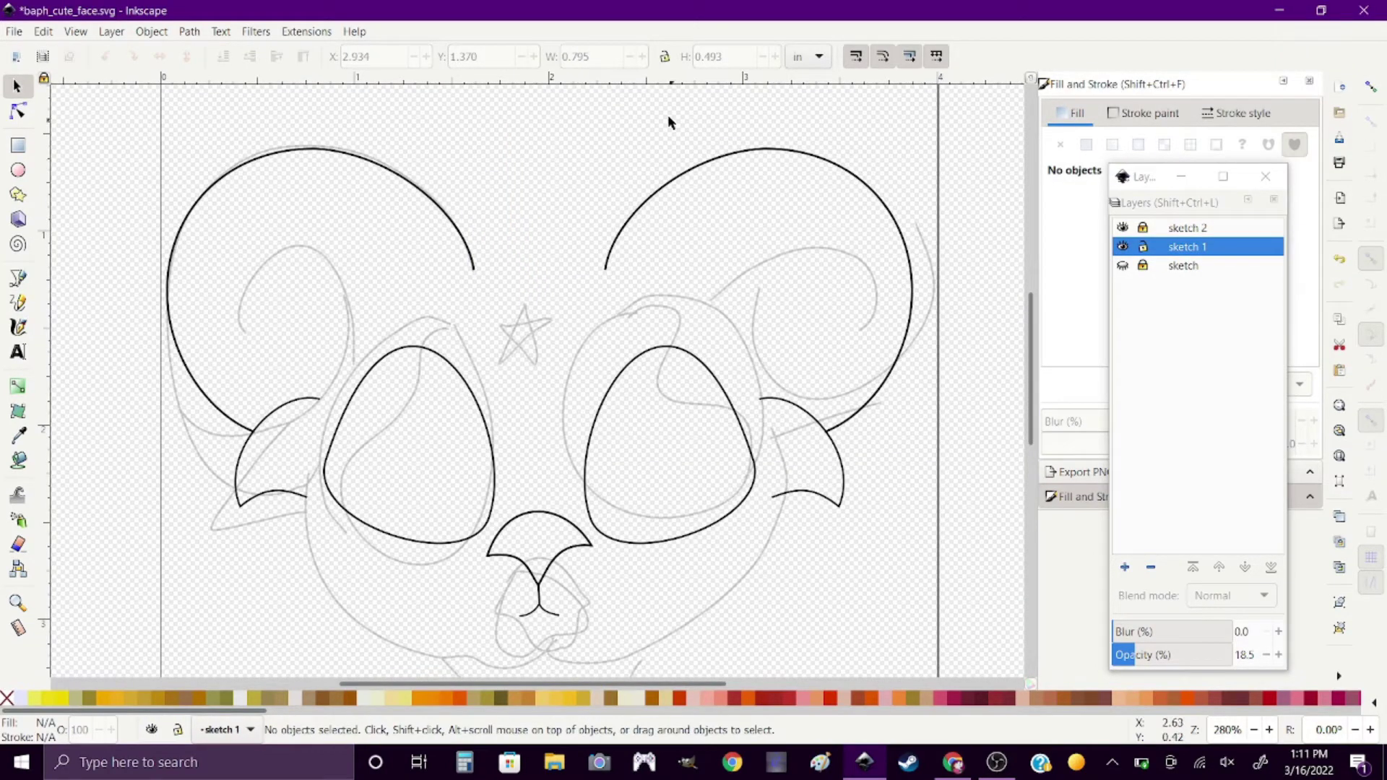
pyautogui.click(657, 311)
pyautogui.press('Delete')
pyautogui.click(415, 319)
pyautogui.press('Delete')
pyautogui.click(325, 395)
pyautogui.press('Delete')
pyautogui.click(571, 582)
pyautogui.press('Delete')
# Freehand-sketch a zigzag base, dripping candle body and flame above the star.
pyautogui.click(20, 305)
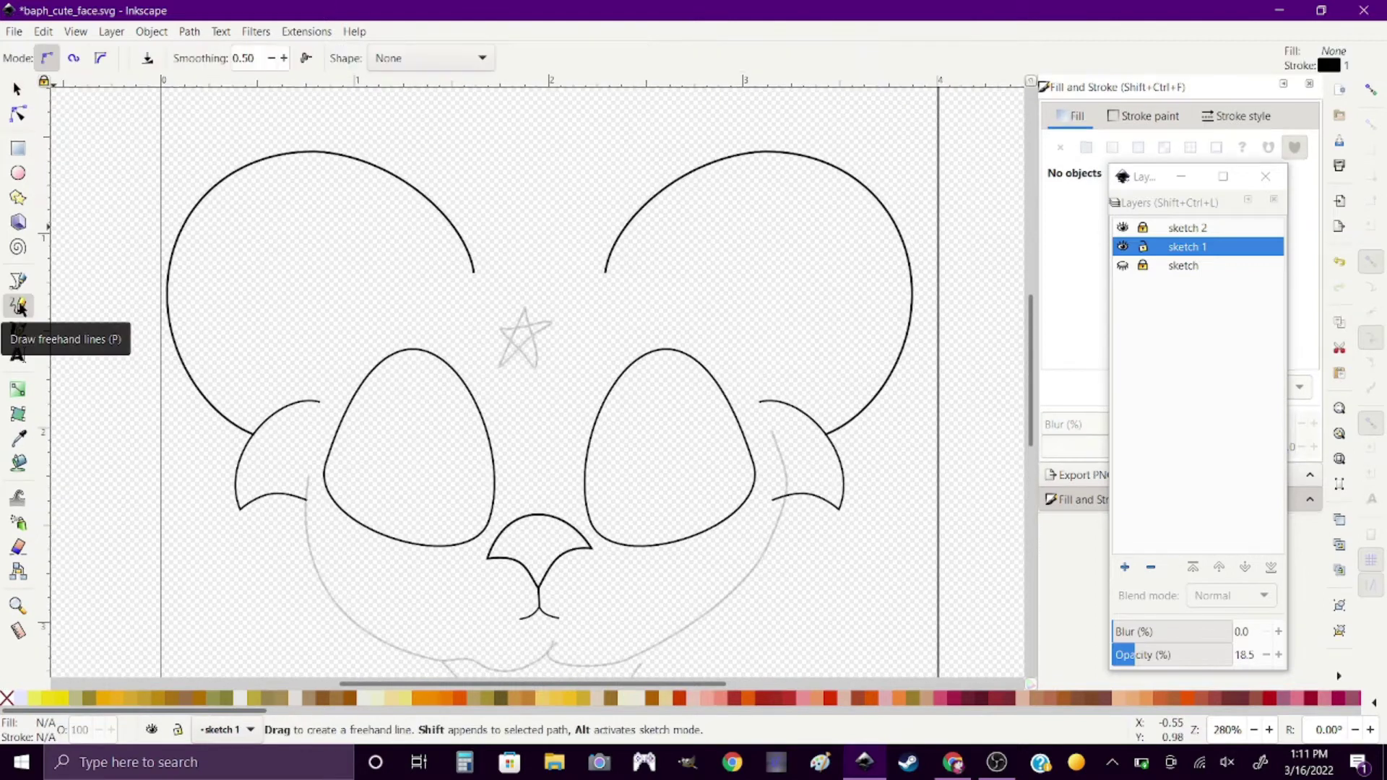
pyautogui.moveTo(603, 271); pyautogui.dragTo(473, 273)
pyautogui.moveTo(499, 182); pyautogui.dragTo(564, 274)
pyautogui.moveTo(506, 208); pyautogui.dragTo(515, 258)
pyautogui.moveTo(492, 177)
pyautogui.mouseDown()
pyautogui.moveTo(563, 188)
pyautogui.moveTo(526, 122)
pyautogui.mouseUp()
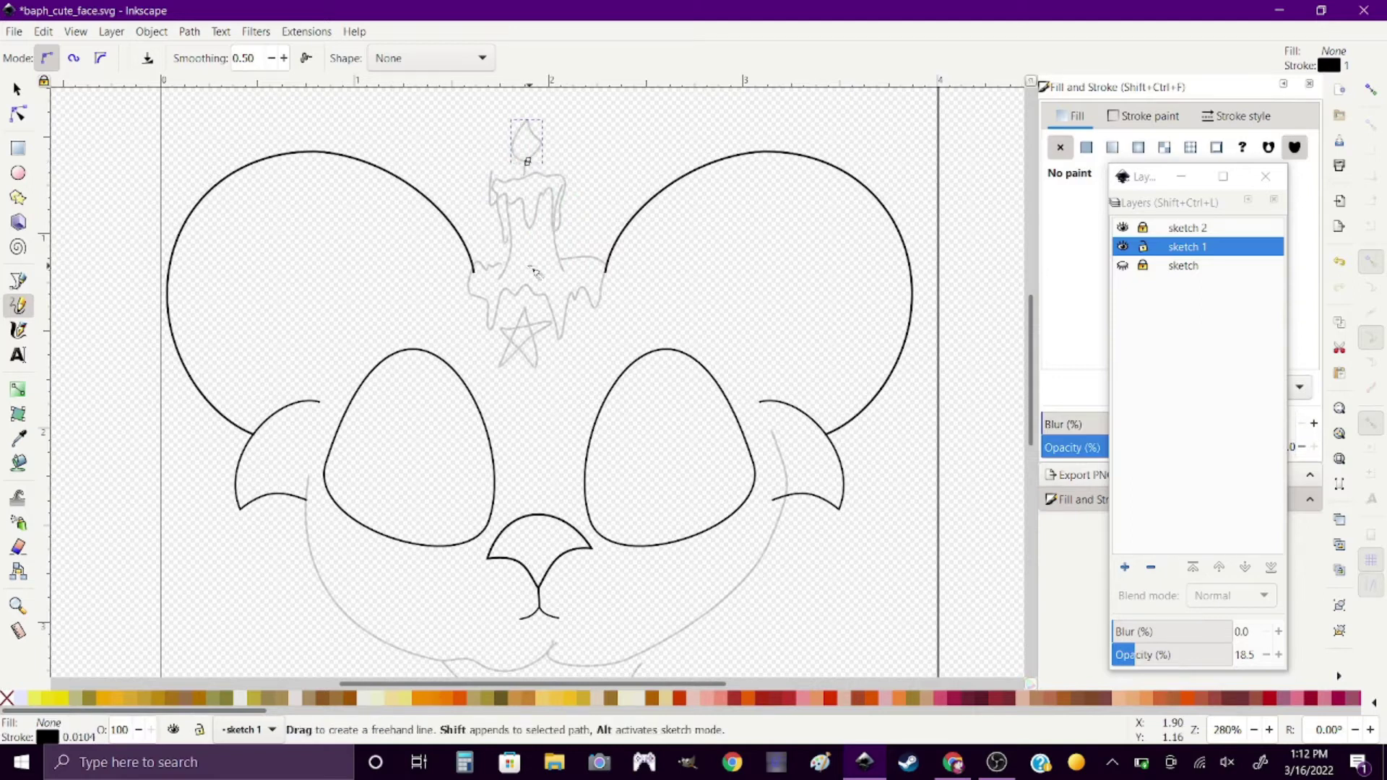
# Make sketch 2 the current layer and save the drawing.
pyautogui.press('s')
pyautogui.click(1187, 227)
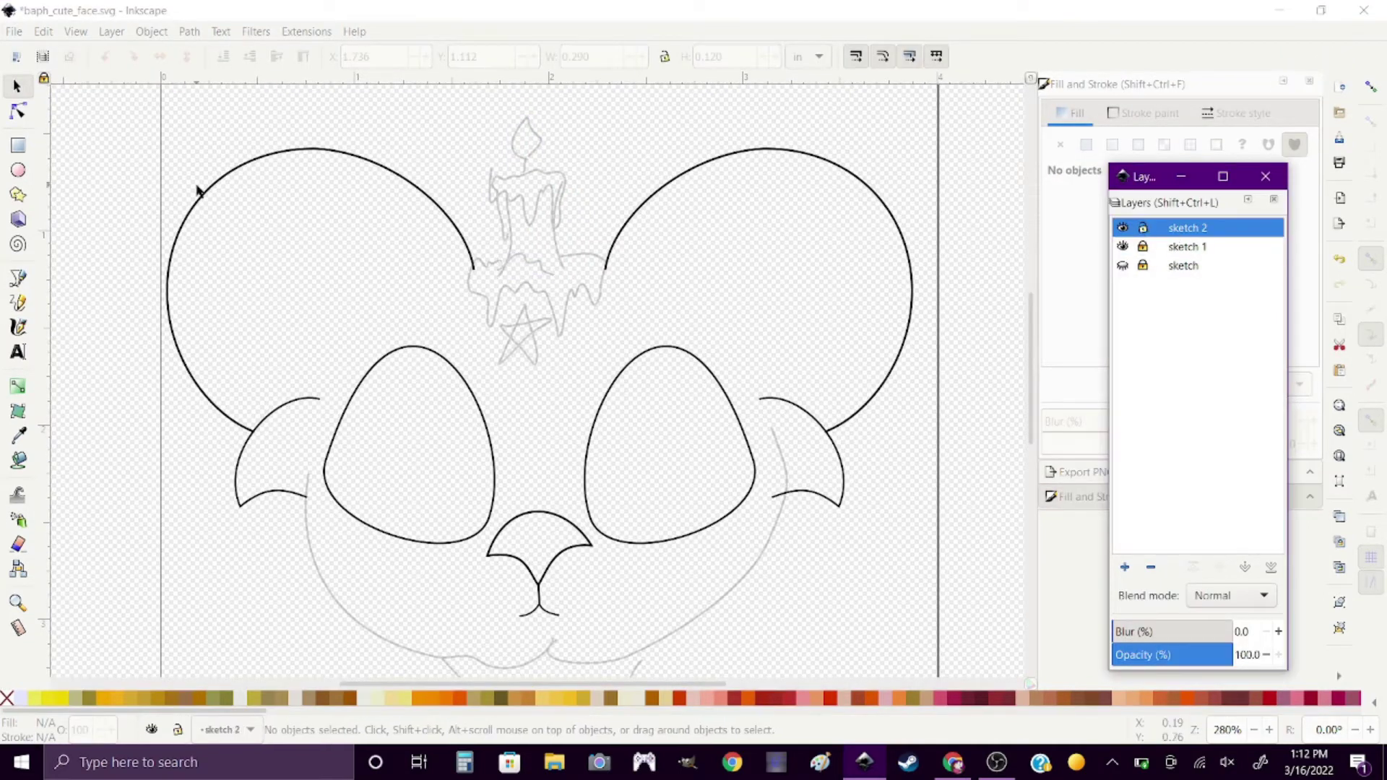
pyautogui.hotkey('ctrl', 's')
# Draw a curved line inside the left ear and a short curved line down toward the eye.
pyautogui.press('b')
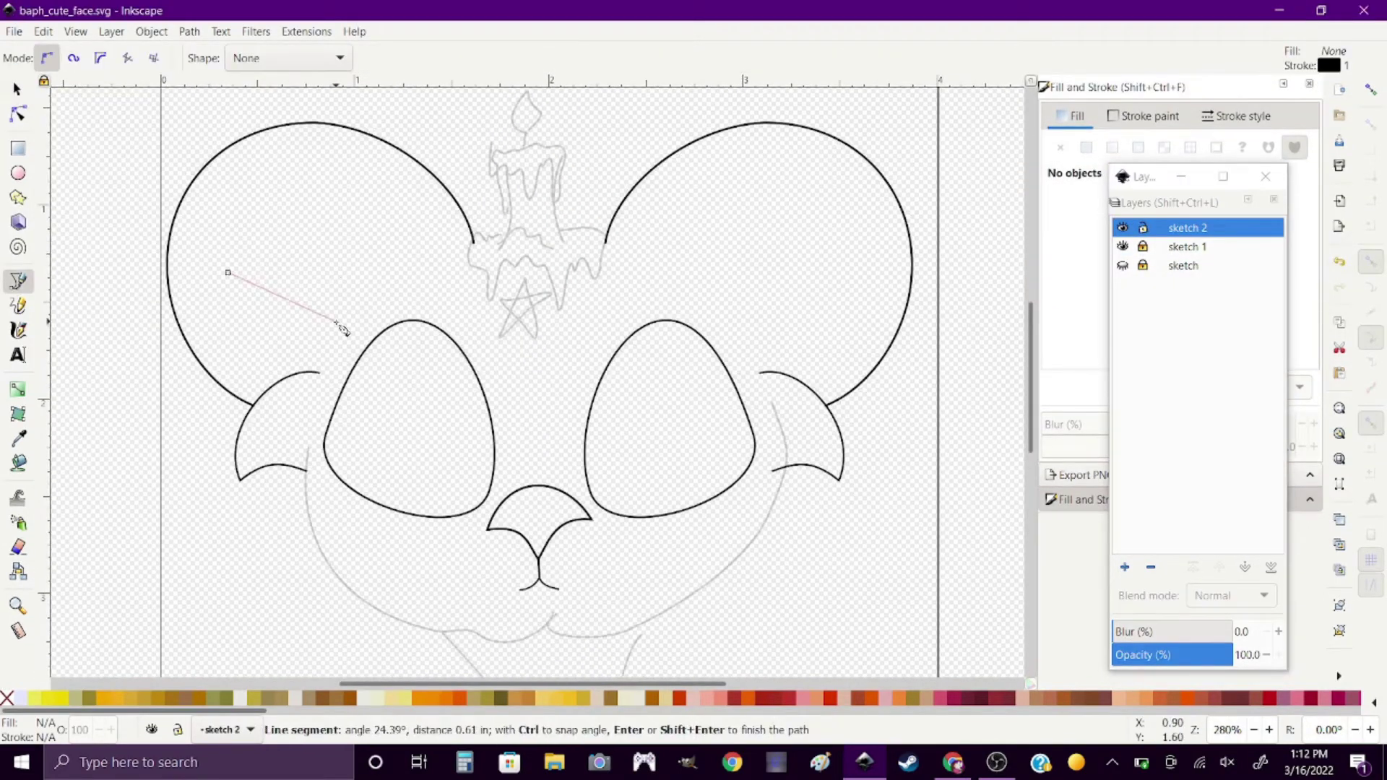
pyautogui.moveTo(343, 327); pyautogui.dragTo(346, 339)
pyautogui.press('n')
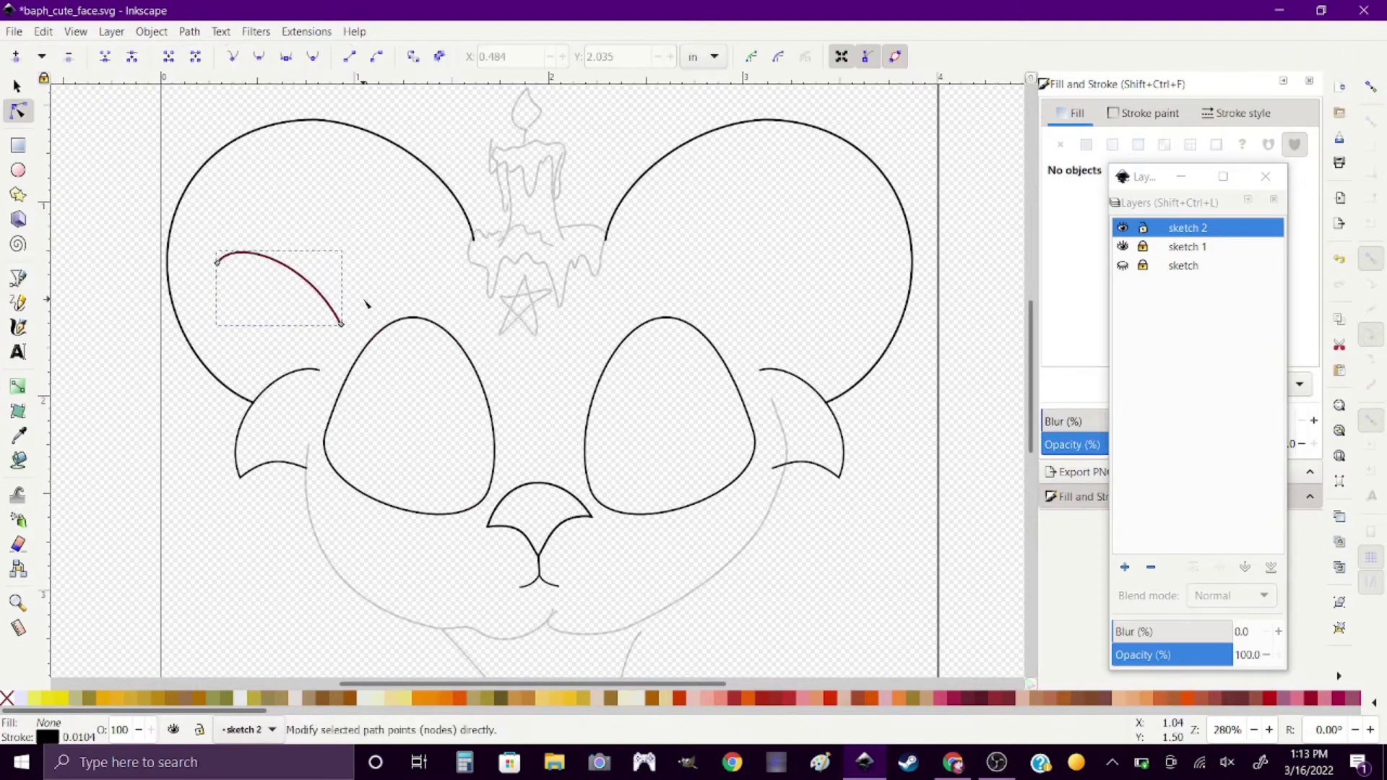
pyautogui.press('Escape')
pyautogui.press('b')
pyautogui.click(320, 372)
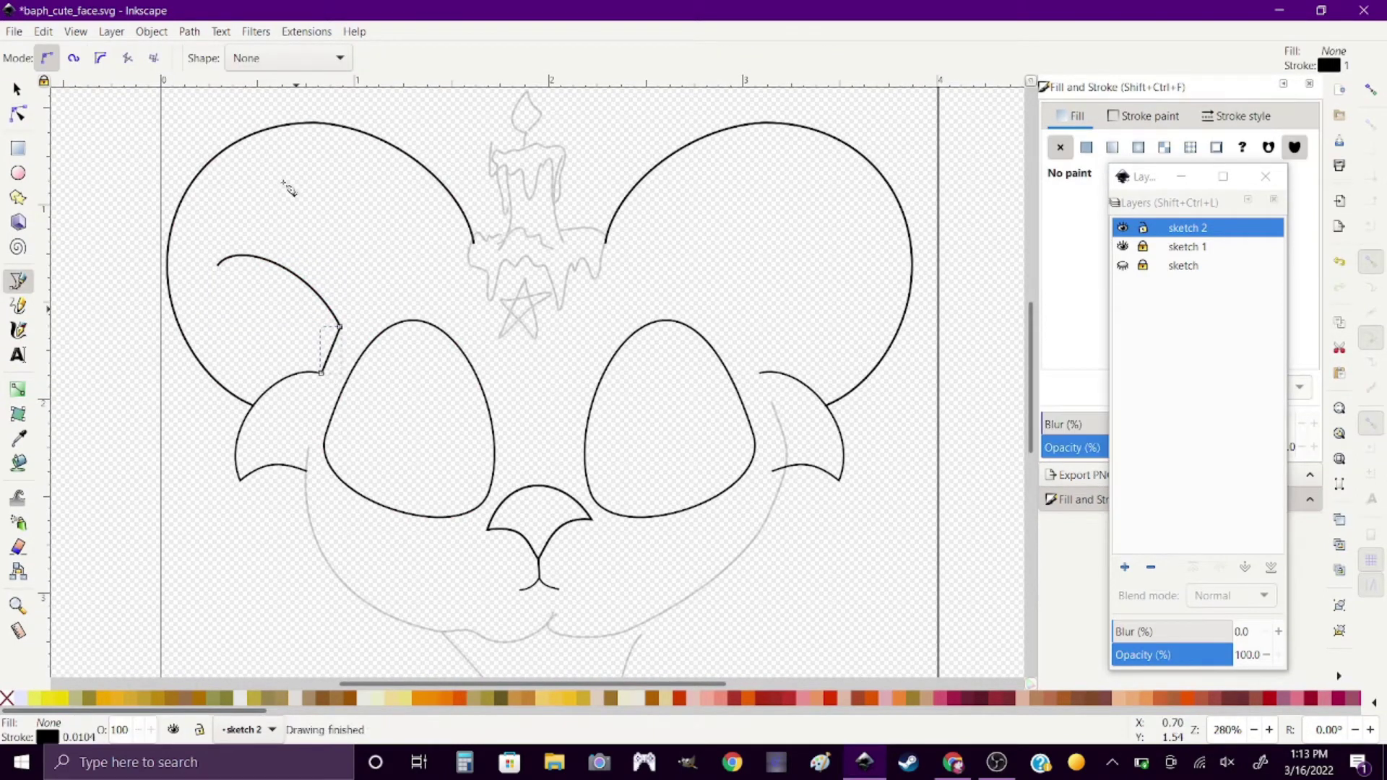
pyautogui.press('n')
pyautogui.moveTo(323, 343); pyautogui.dragTo(318, 345)
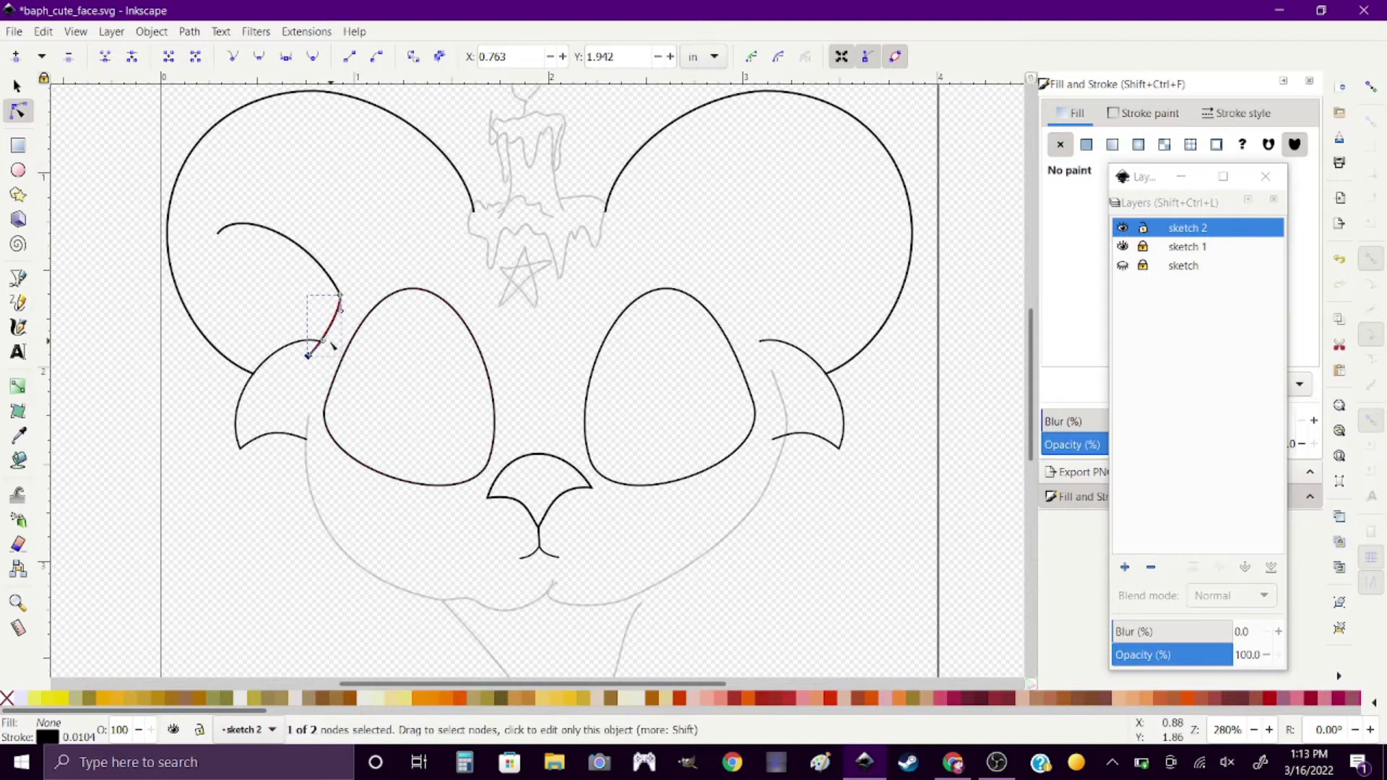
pyautogui.press('Escape')
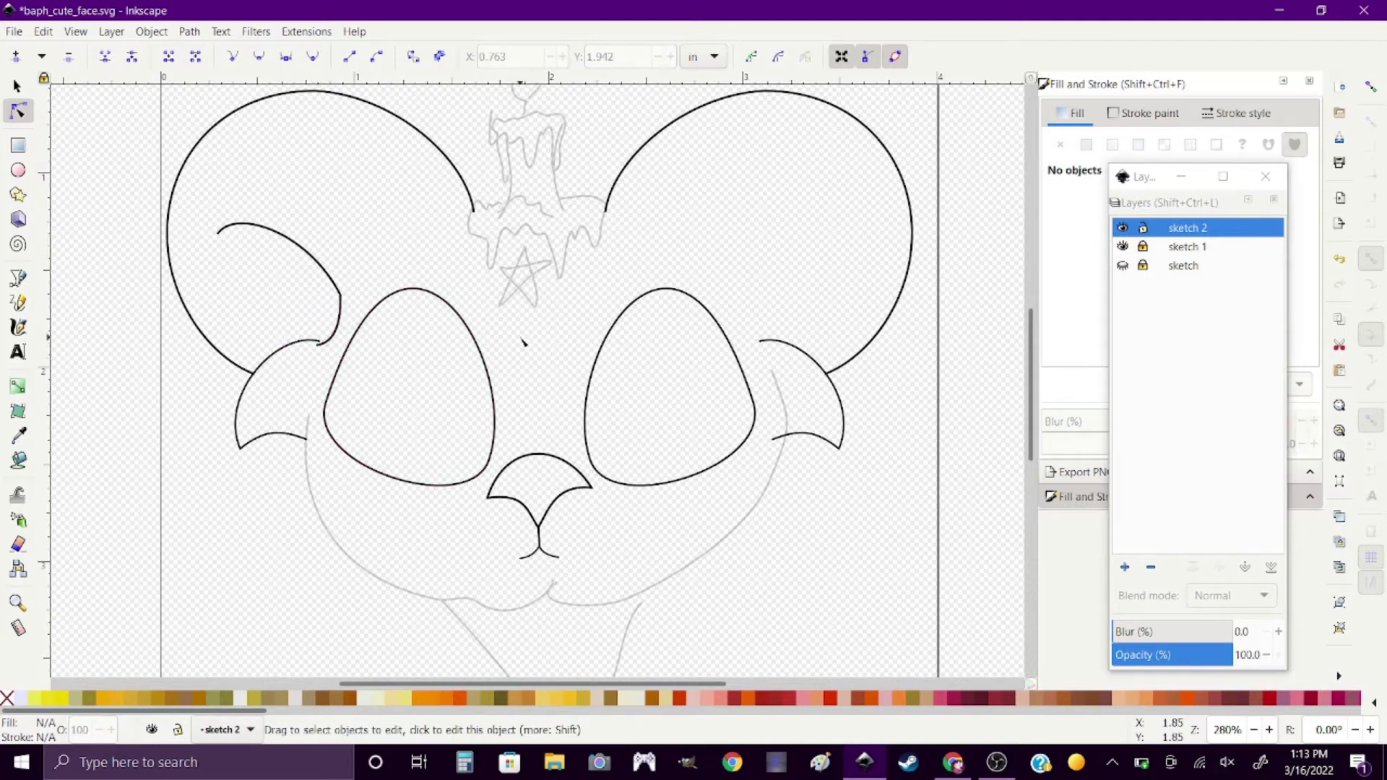
# Draw the left ear's inner curve path and check it at full-page zoom.
pyautogui.click(18, 280)
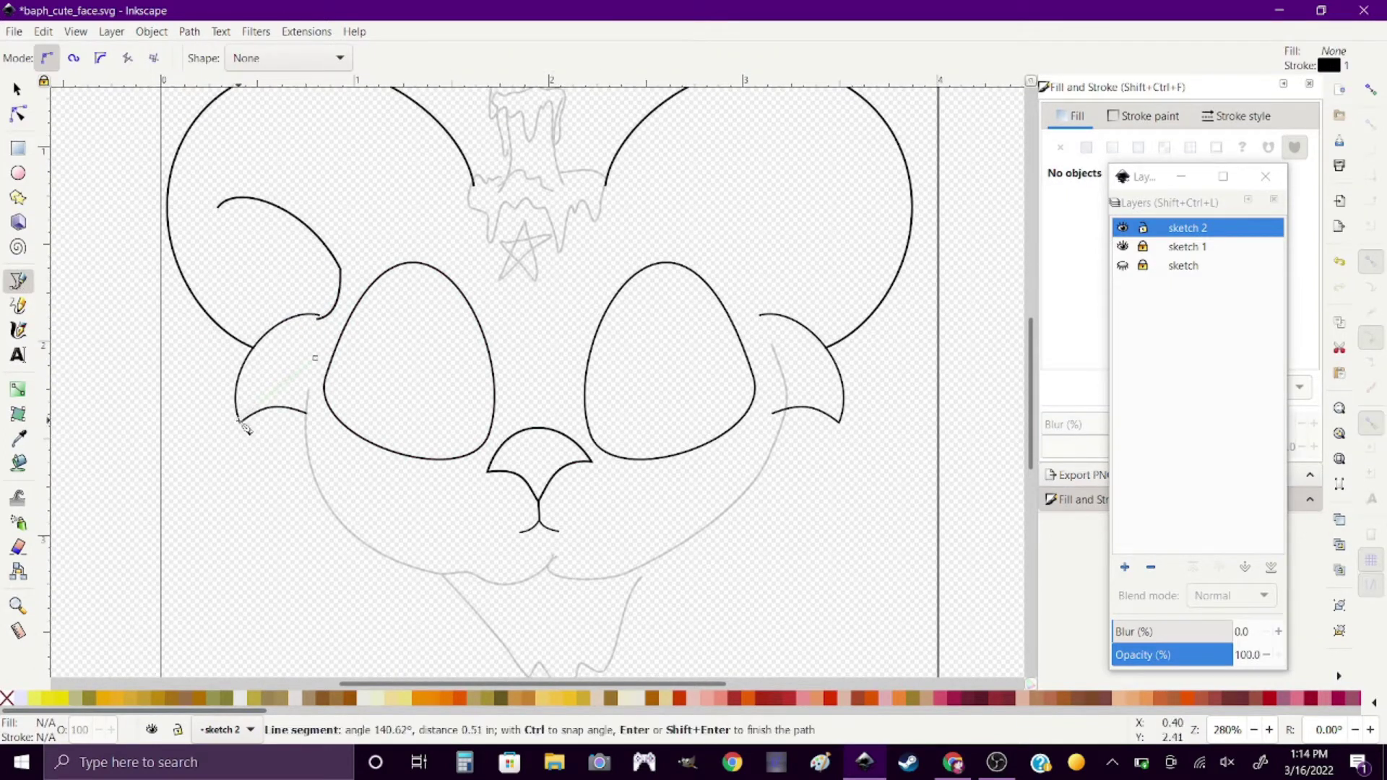
pyautogui.click(239, 419)
pyautogui.press('Return')
pyautogui.press('n')
pyautogui.press('Escape')
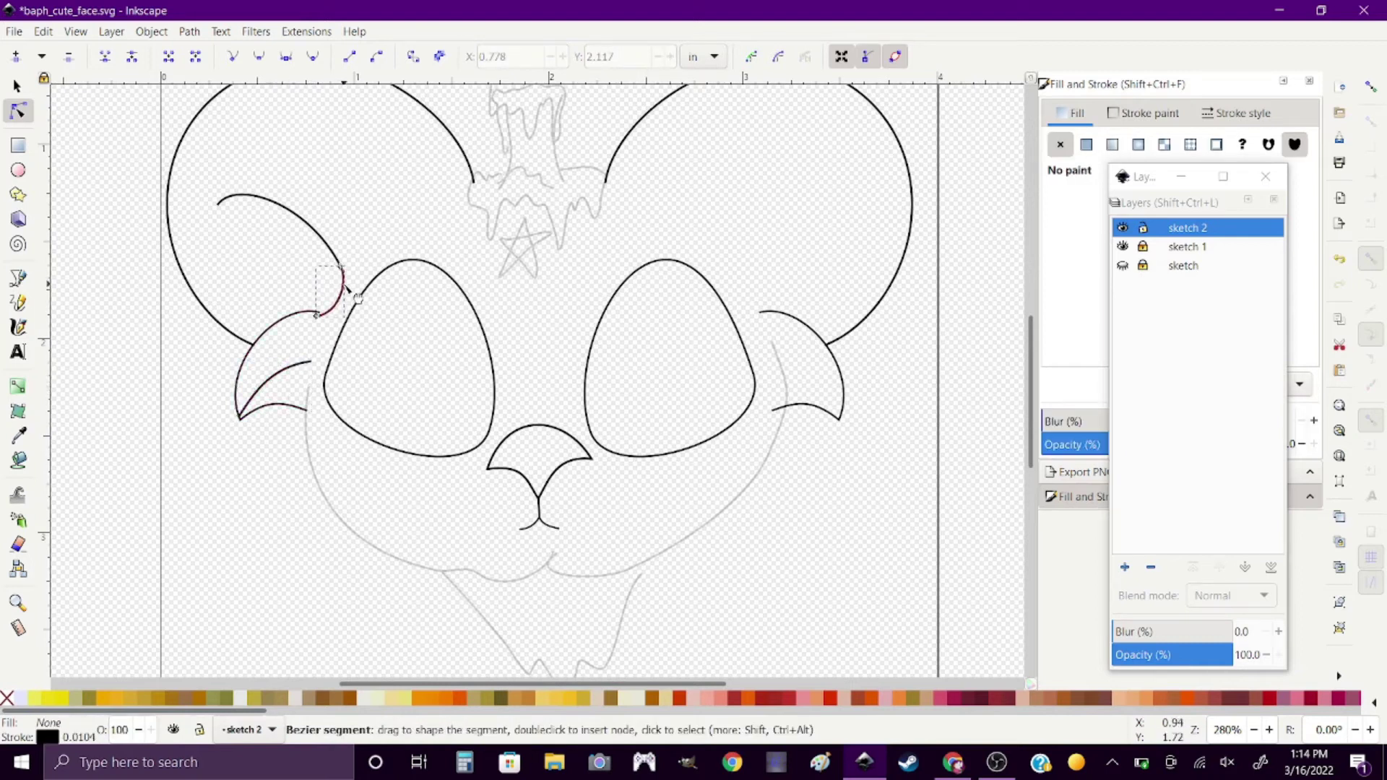
pyautogui.press('5')
pyautogui.press('`')
# Paste a horizontally mirrored copy of the left inner-ear curves into the right ear.
pyautogui.click(43, 31)
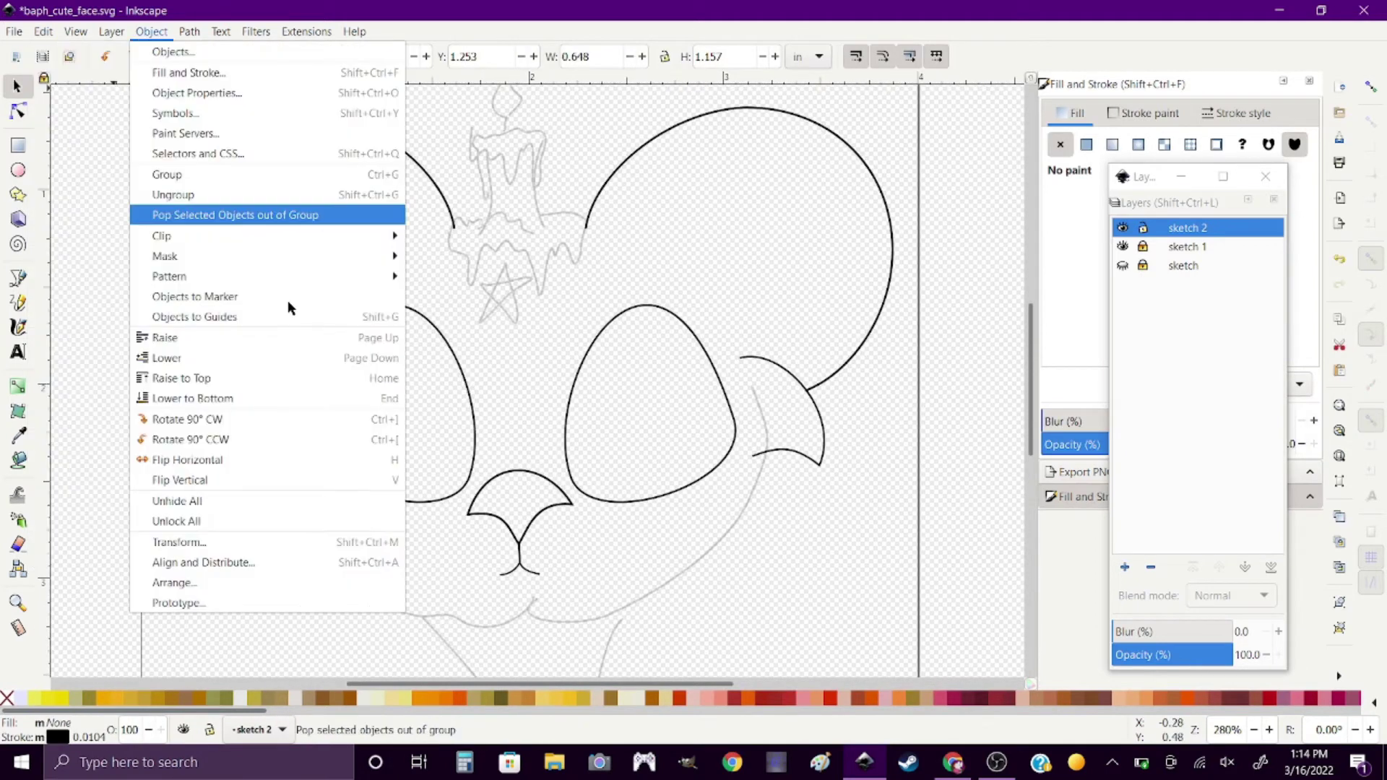
pyautogui.click(474, 433)
pyautogui.click(43, 31)
pyautogui.click(82, 155)
pyautogui.click(43, 31)
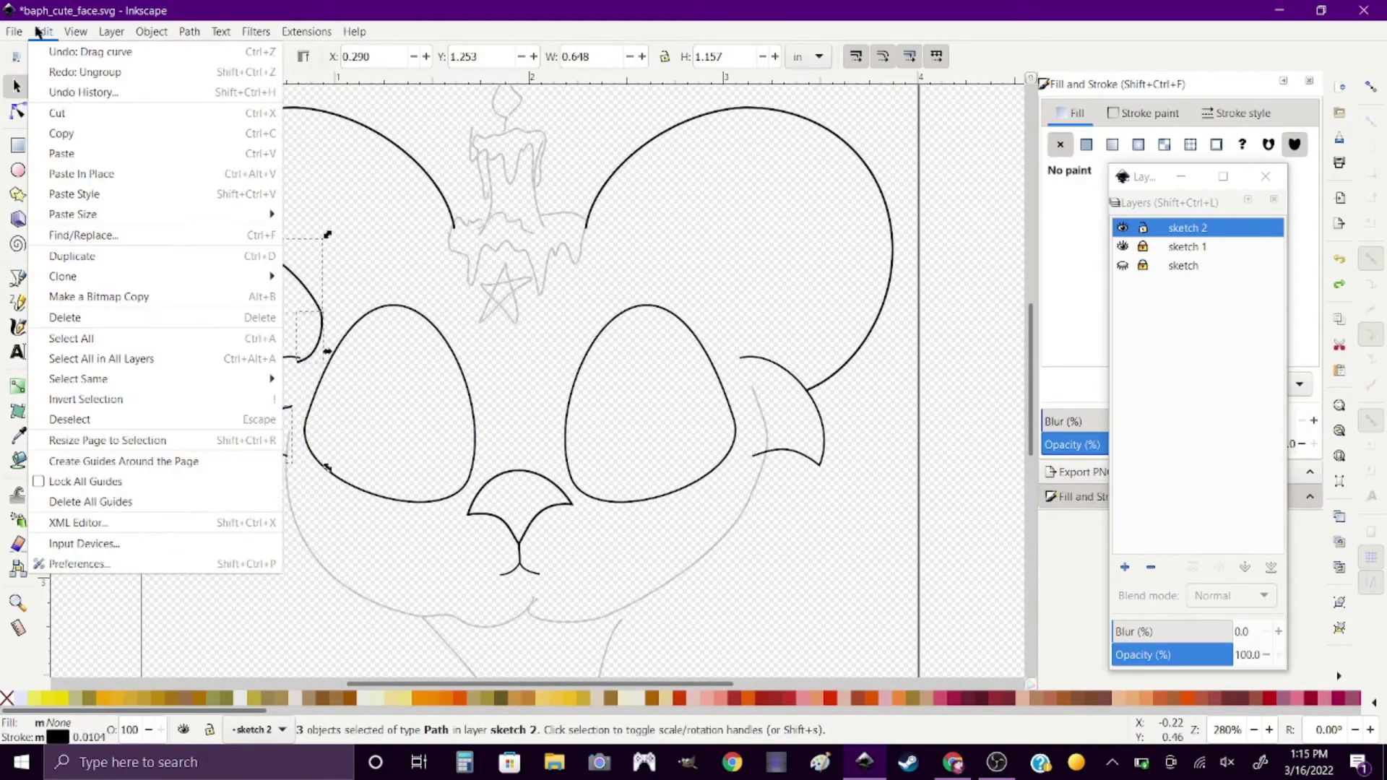
pyautogui.click(217, 452)
pyautogui.moveTo(273, 244); pyautogui.dragTo(780, 232)
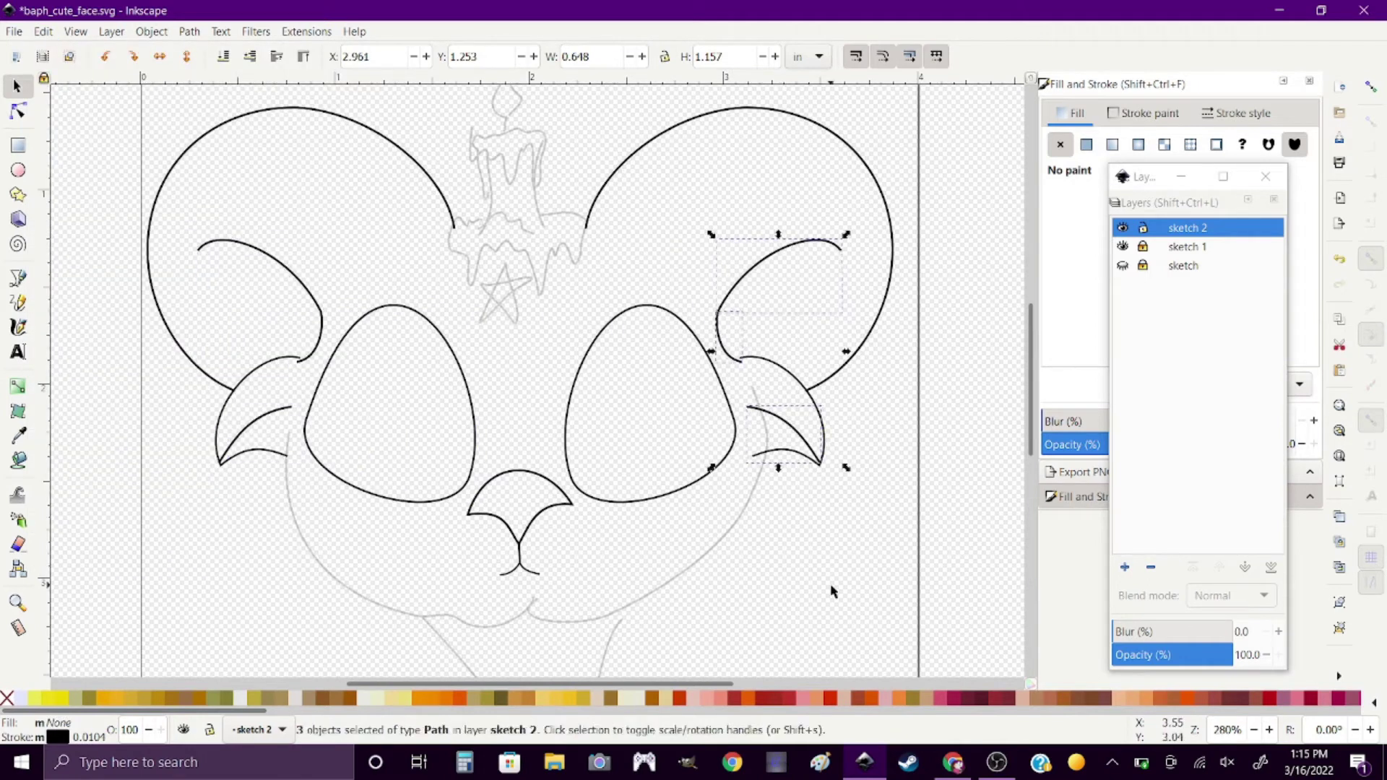
pyautogui.click(830, 591)
pyautogui.press('b')
pyautogui.click(271, 260)
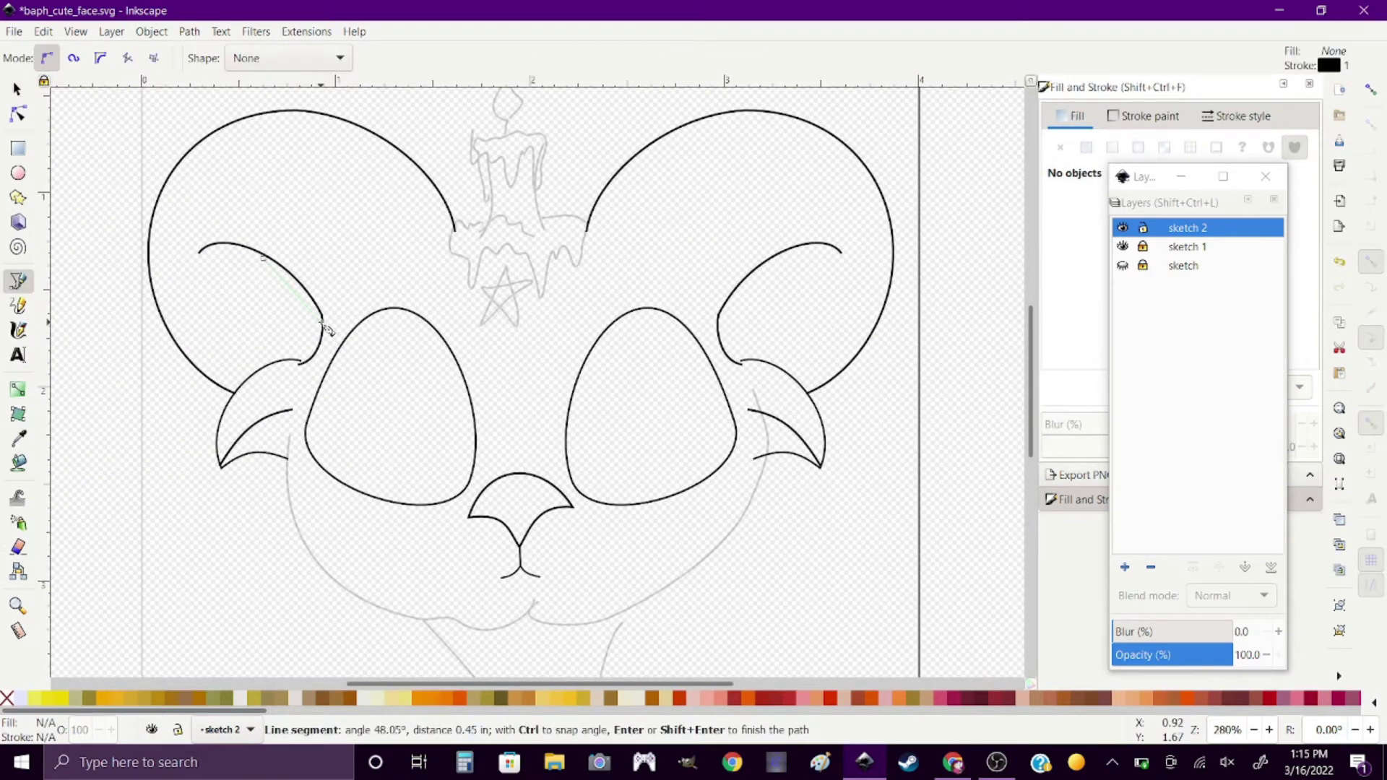
# Draw the zigzag left-cheek fur path, curving its last segment into the jaw and pulling its top onto the ear.
pyautogui.click(127, 235)
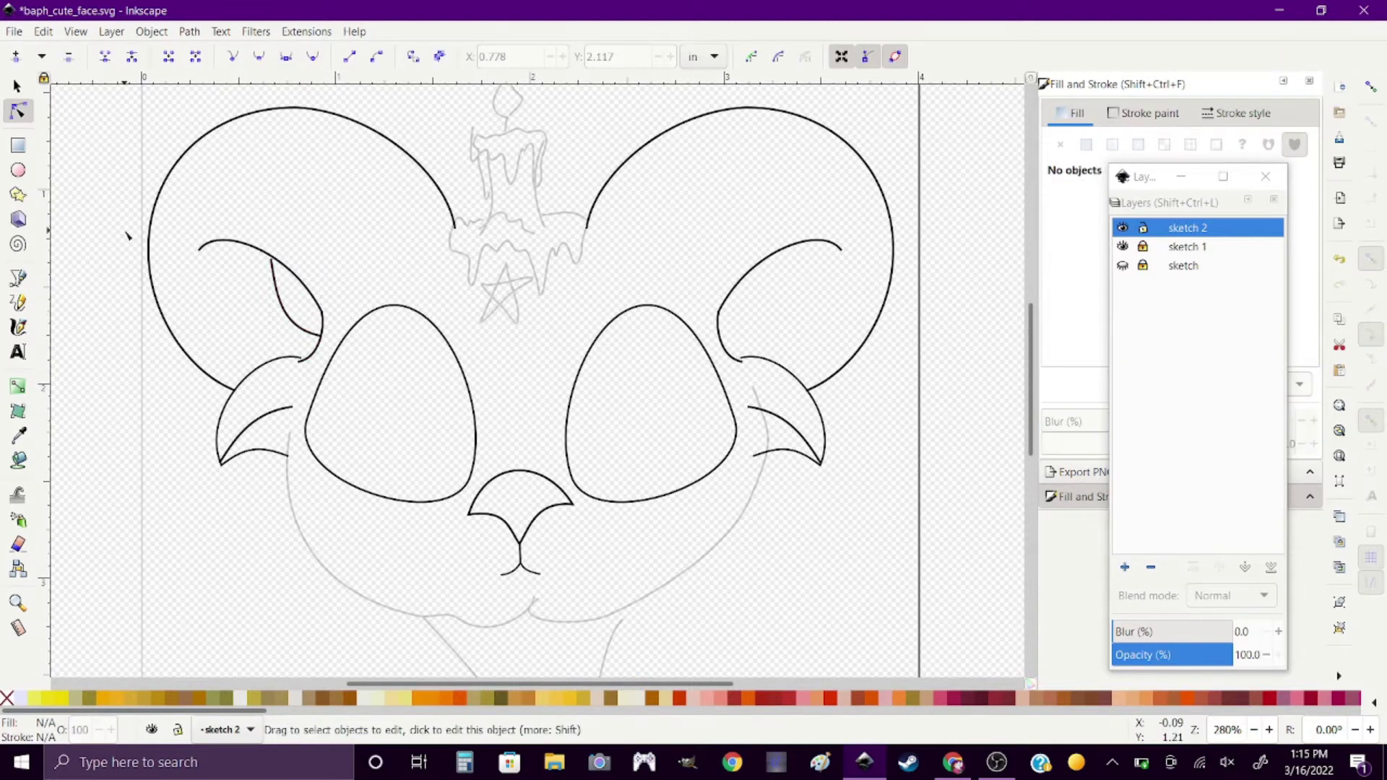
pyautogui.scroll(-1, 617, 434)
pyautogui.press('b')
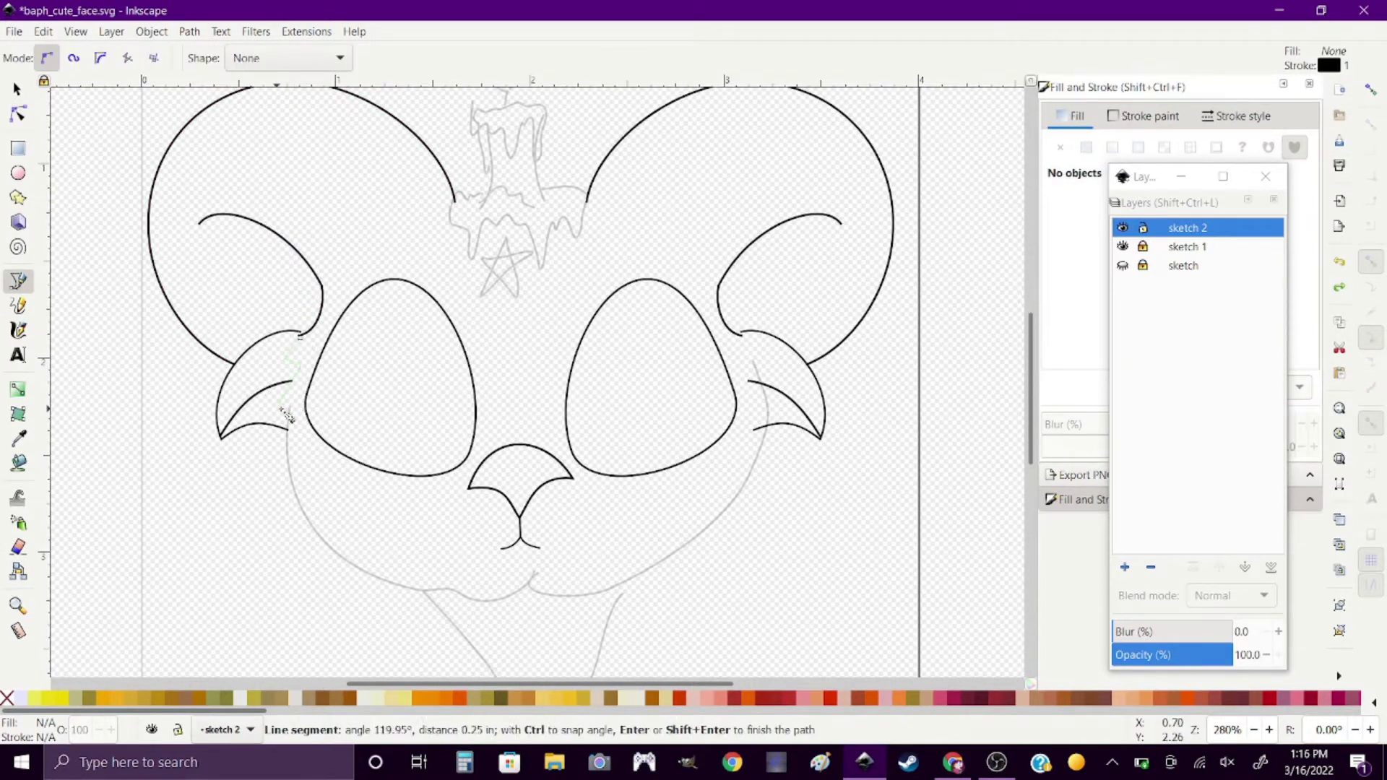
pyautogui.press('Return')
pyautogui.press('n')
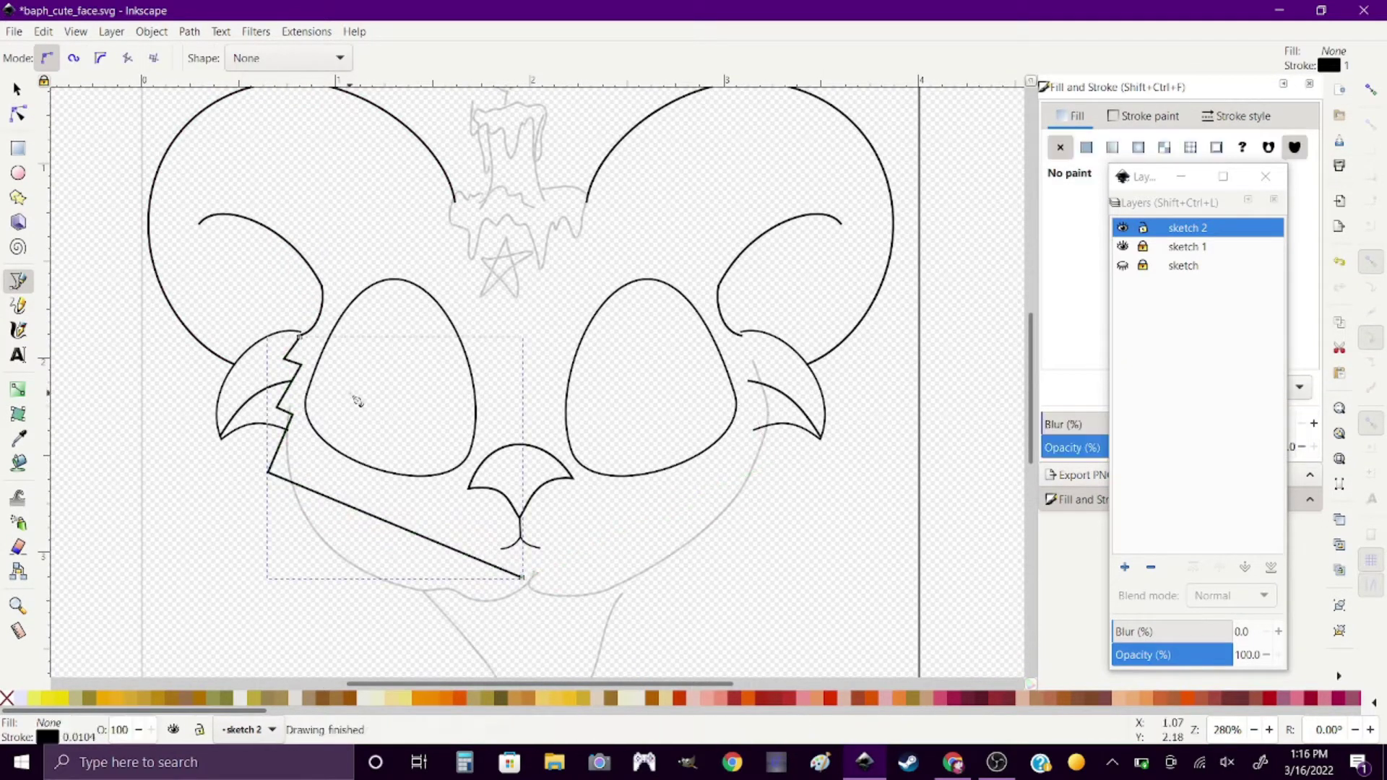
pyautogui.moveTo(365, 512); pyautogui.dragTo(364, 561)
pyautogui.moveTo(300, 423); pyautogui.dragTo(290, 399)
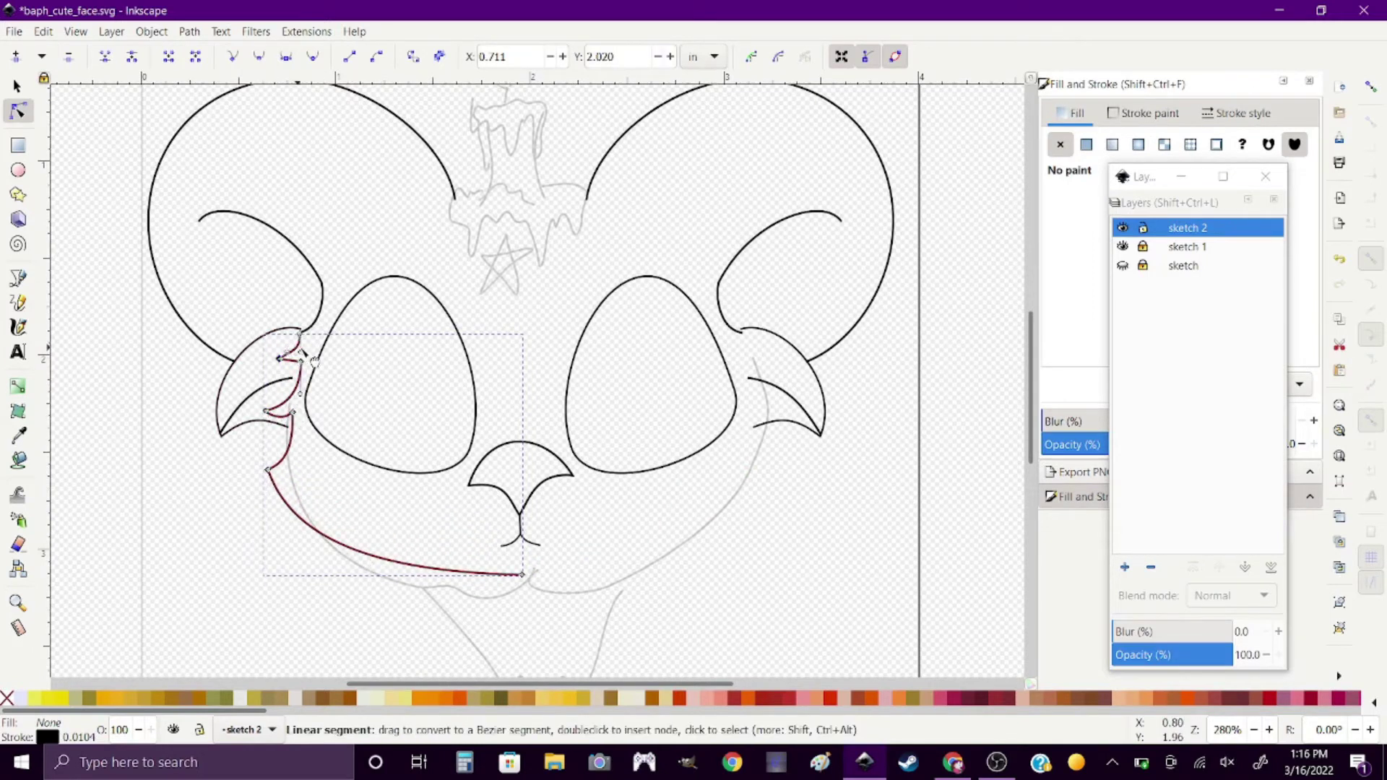
# Extend the cheek path with a new segment curving along the jawline.
pyautogui.click(210, 551)
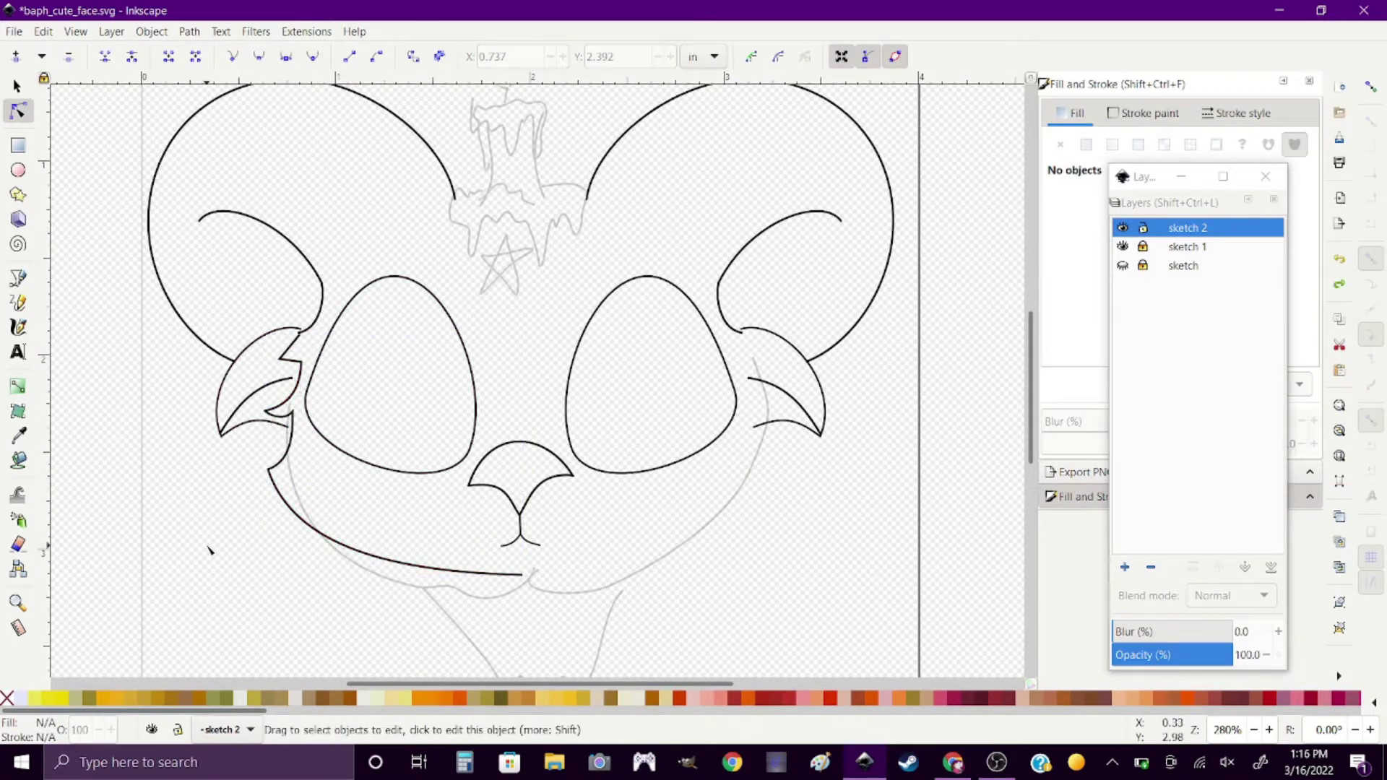
pyautogui.click(282, 456)
pyautogui.click(304, 378)
pyautogui.moveTo(522, 575); pyautogui.dragTo(517, 575)
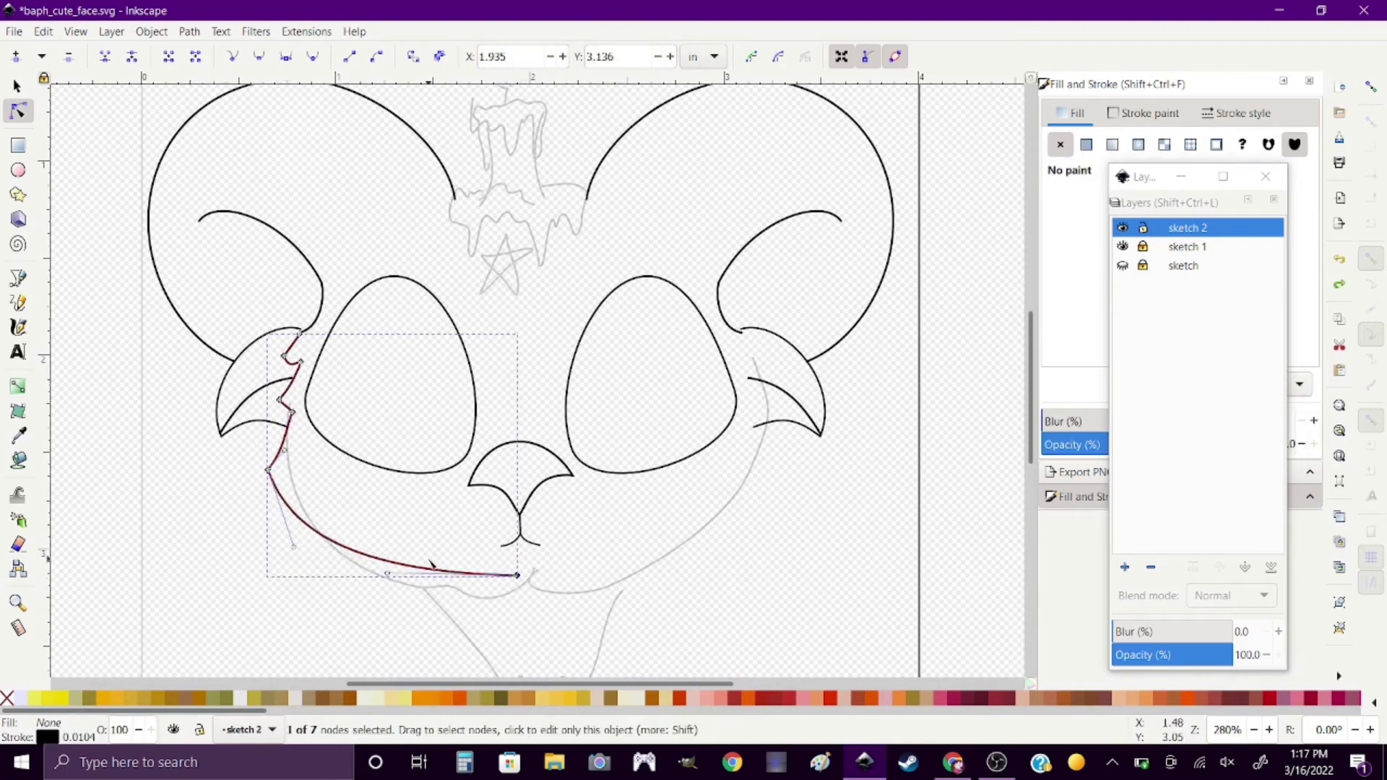
pyautogui.press('b')
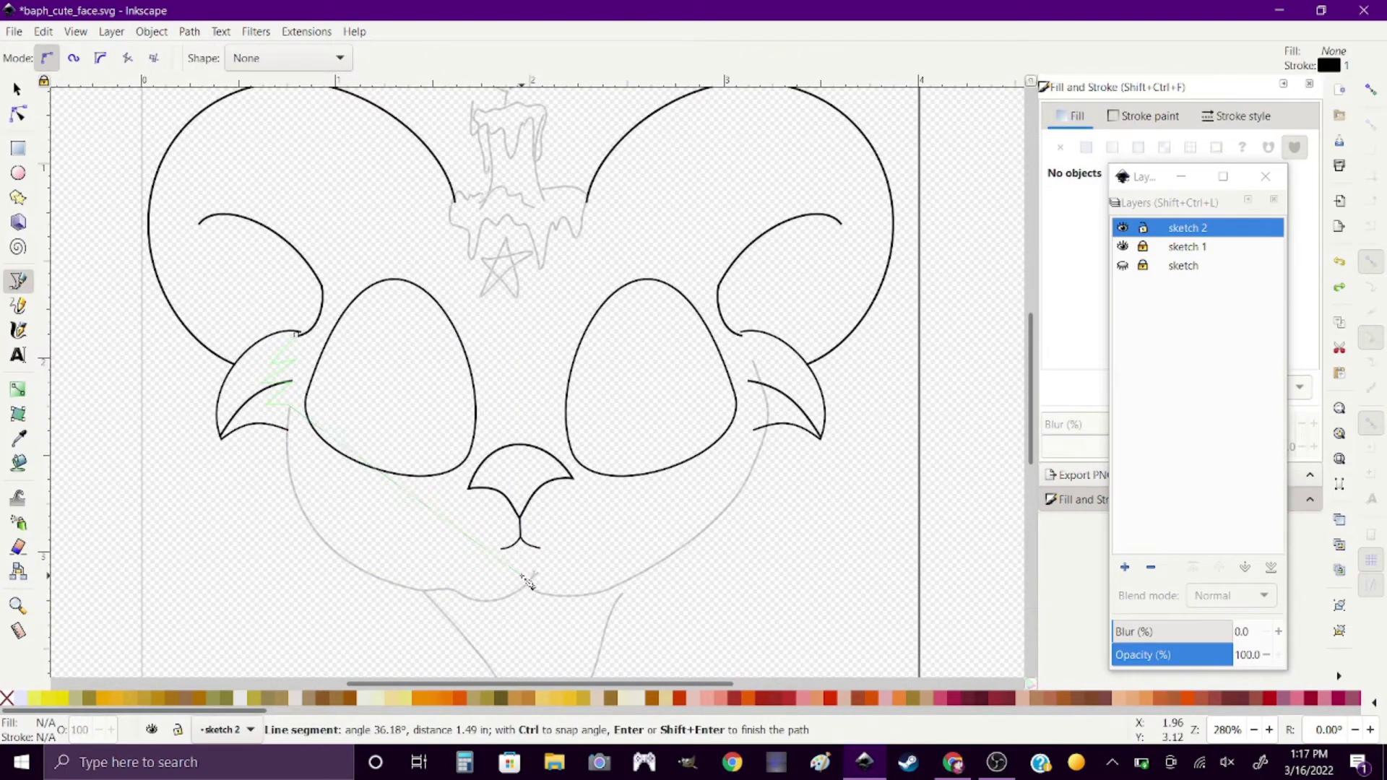
pyautogui.doubleClick(528, 582)
pyautogui.press('n')
pyautogui.moveTo(433, 510)
pyautogui.mouseDown()
pyautogui.moveTo(429, 571)
pyautogui.moveTo(361, 581)
pyautogui.mouseUp()
# Duplicate the cheek tuft, flip it horizontally, and place the copy on the right cheek.
pyautogui.scroll(2, 252, 364)
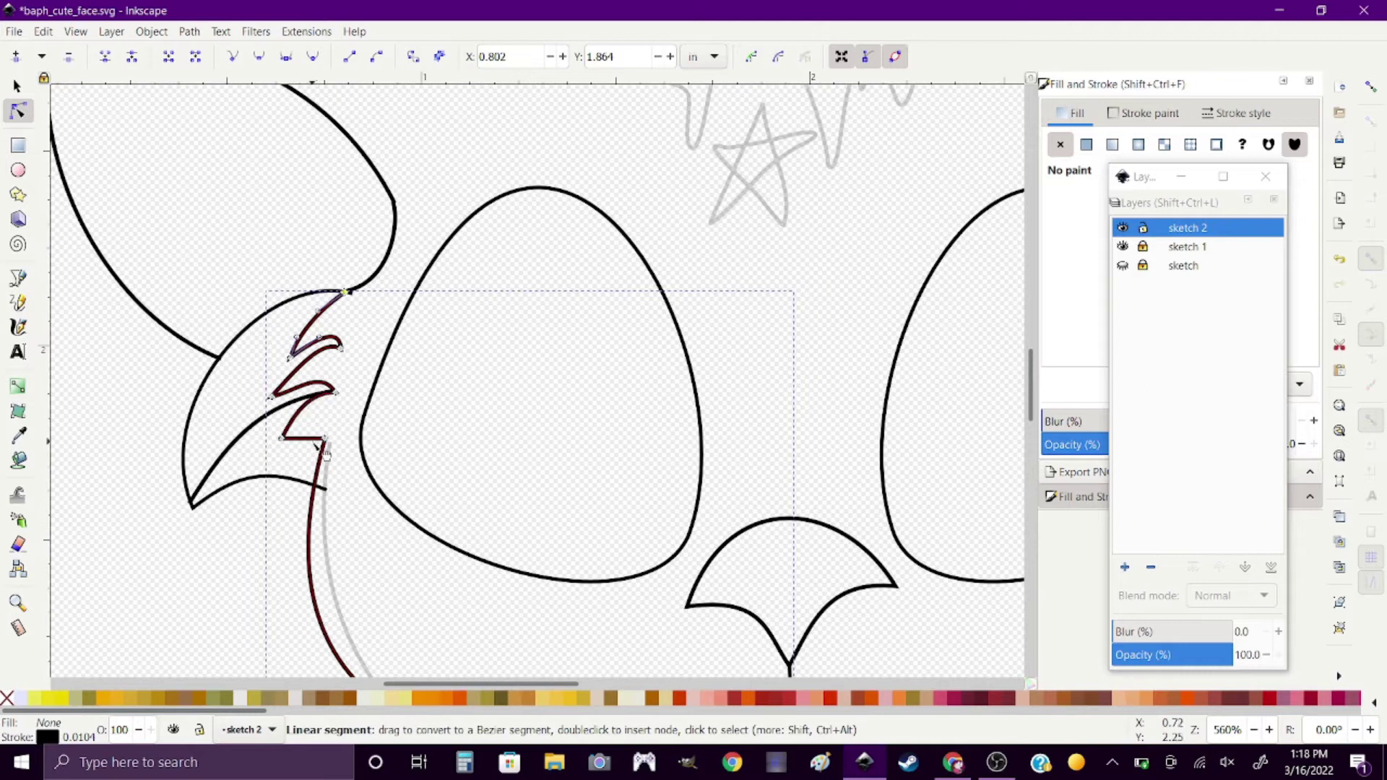
pyautogui.scroll(-1, 325, 454)
pyautogui.scroll(-1, 310, 433)
pyautogui.scroll(-1, 288, 396)
pyautogui.press('s')
pyautogui.hotkey('ctrl', 'd')
pyautogui.press('h')
pyautogui.moveTo(268, 417); pyautogui.dragTo(583, 445)
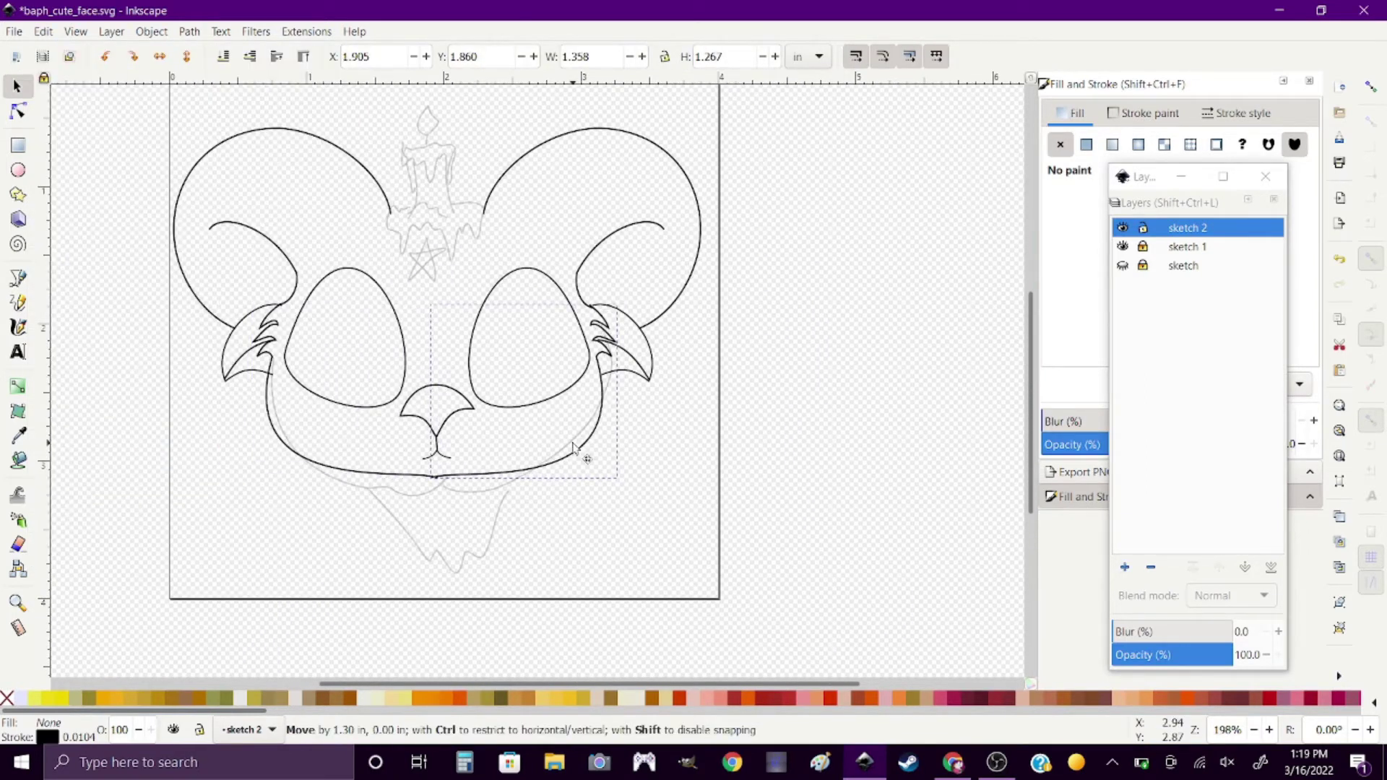
# Draw a pointed zigzag tuft hanging below the chin.
pyautogui.scroll(2, 628, 325)
pyautogui.click(522, 267)
pyautogui.press('n')
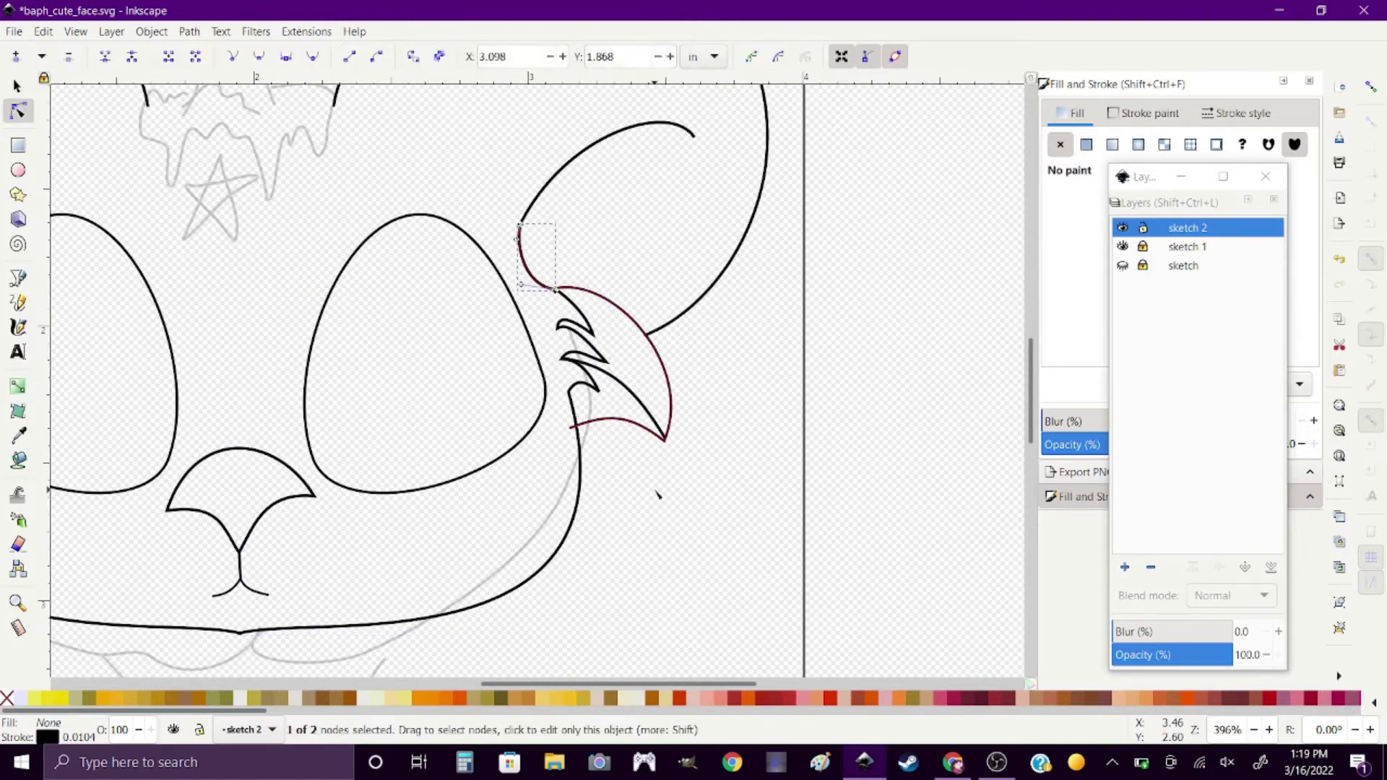
pyautogui.scroll(-2, 796, 504)
pyautogui.click(20, 277)
pyautogui.click(426, 481)
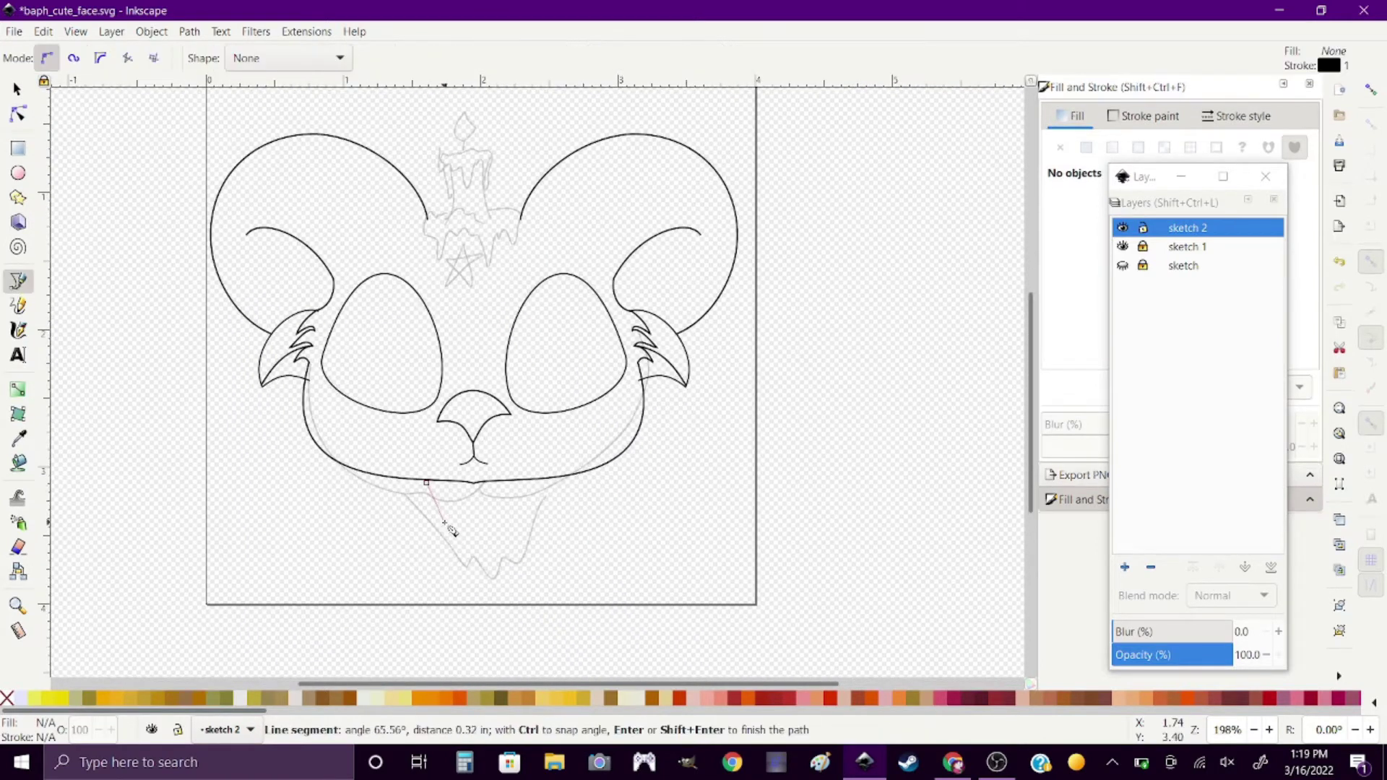
pyautogui.click(509, 538)
pyautogui.doubleClick(517, 477)
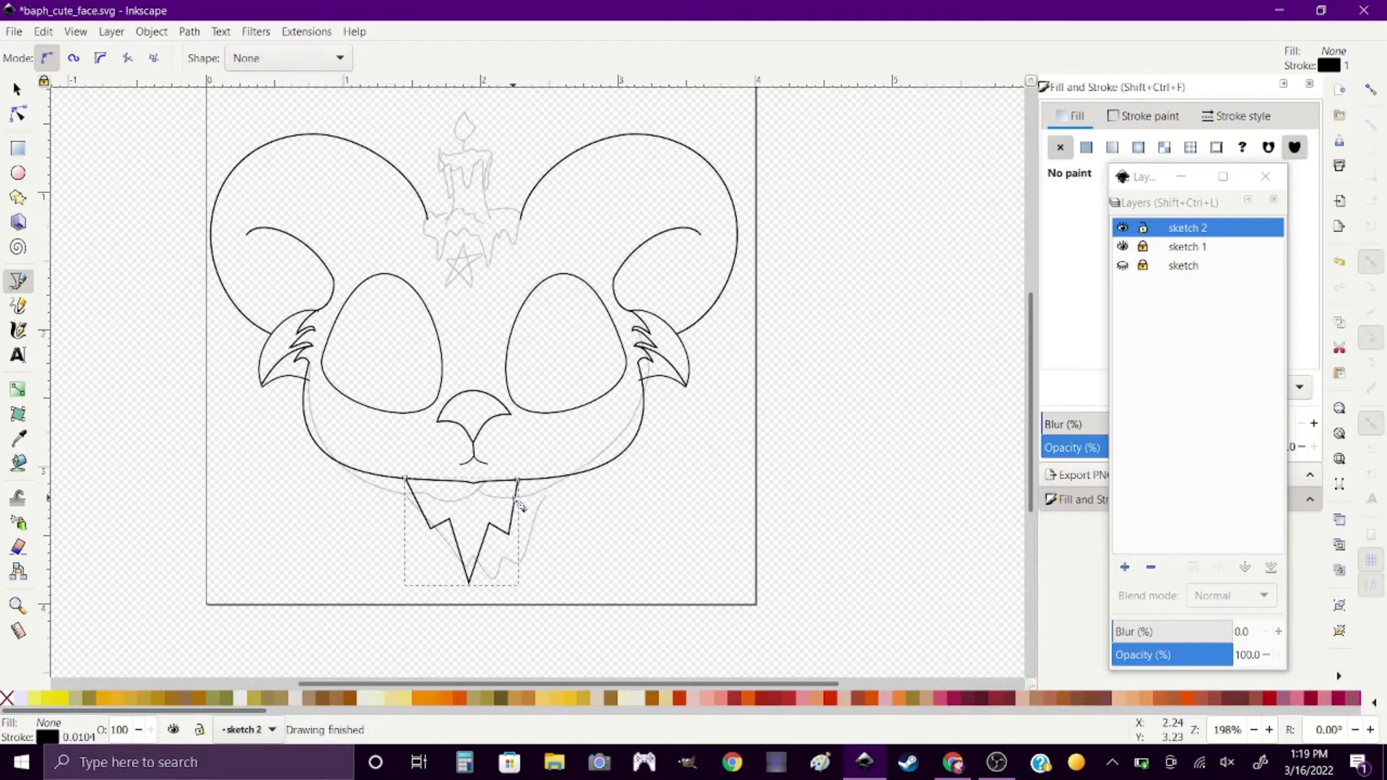
pyautogui.press('n')
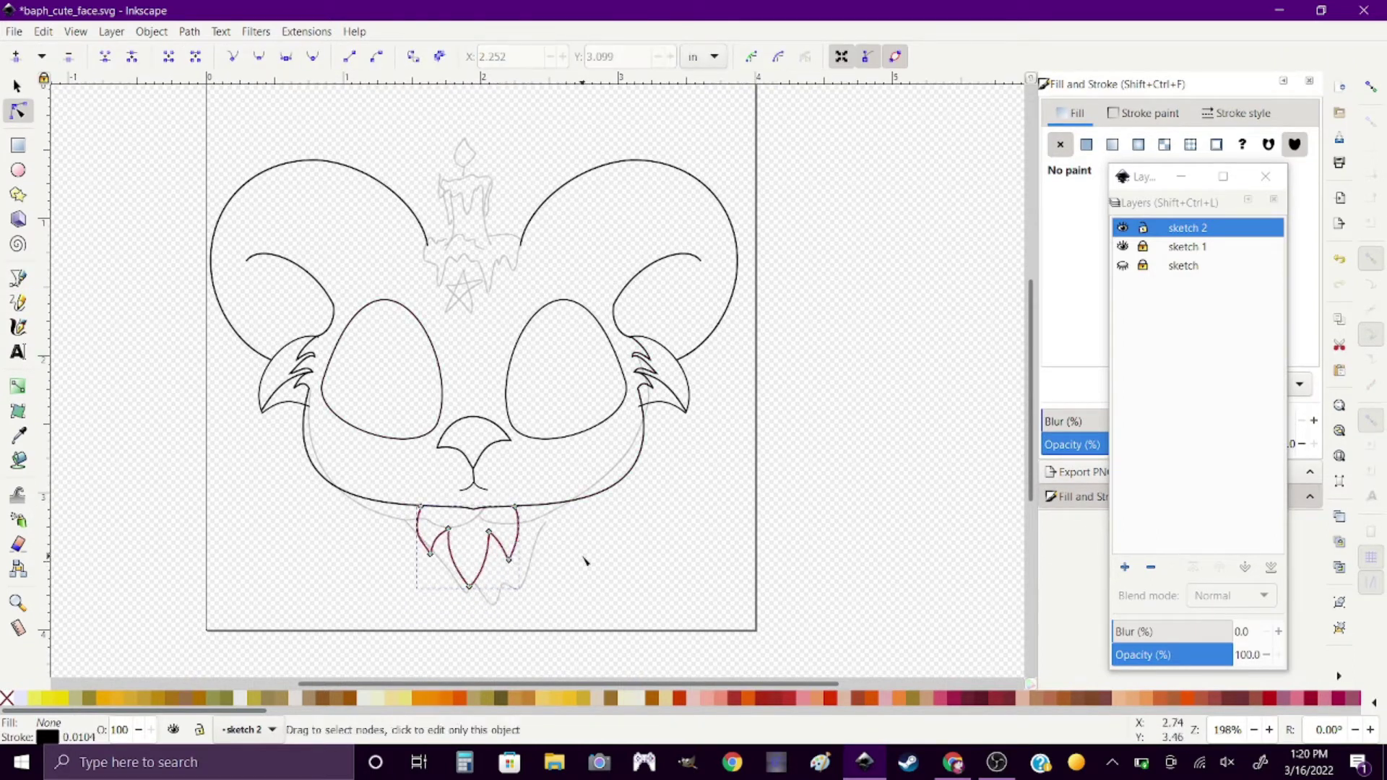
# Clear the selection and save the drawing.
pyautogui.click(637, 551)
pyautogui.click(17, 85)
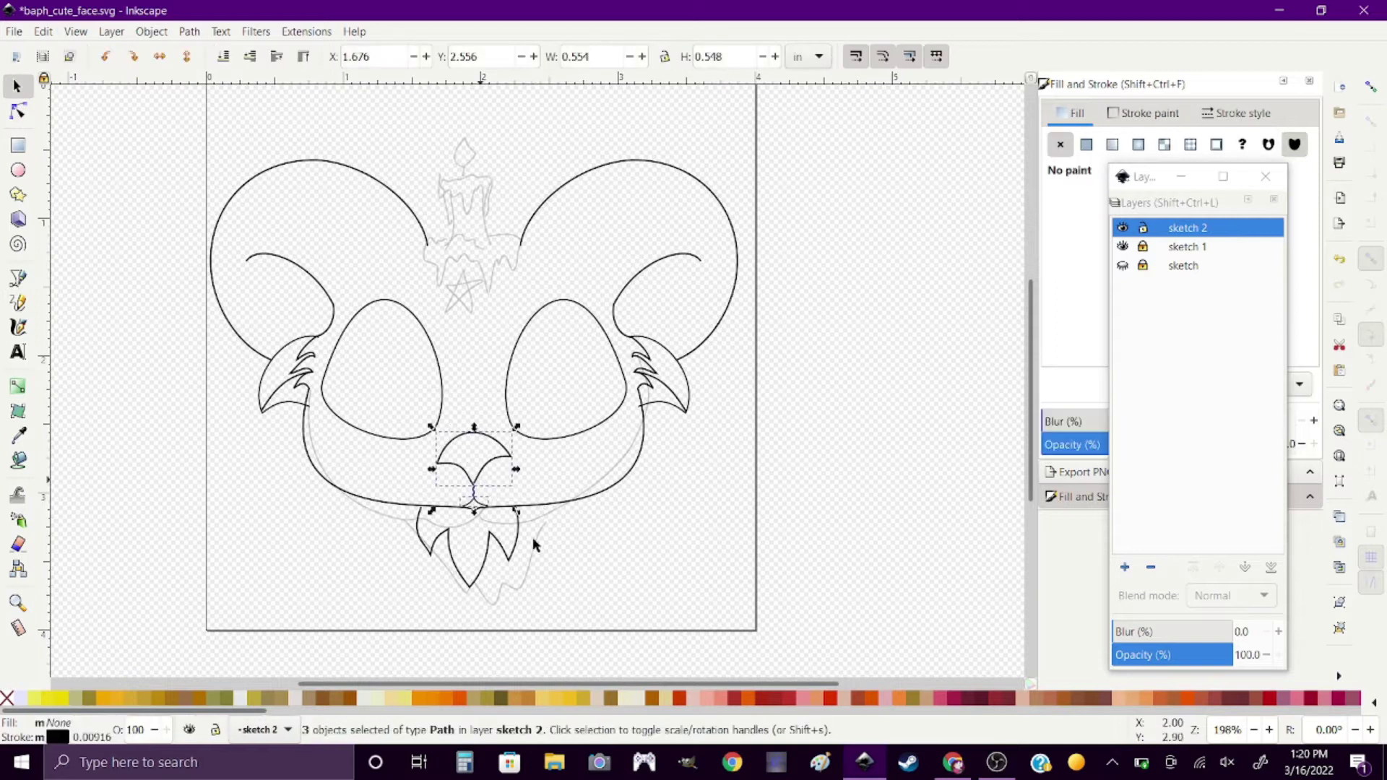
pyautogui.click(601, 575)
pyautogui.scroll(2, 601, 575)
pyautogui.hotkey('ctrl', 's')
pyautogui.press('b')
pyautogui.scroll(1, 464, 455)
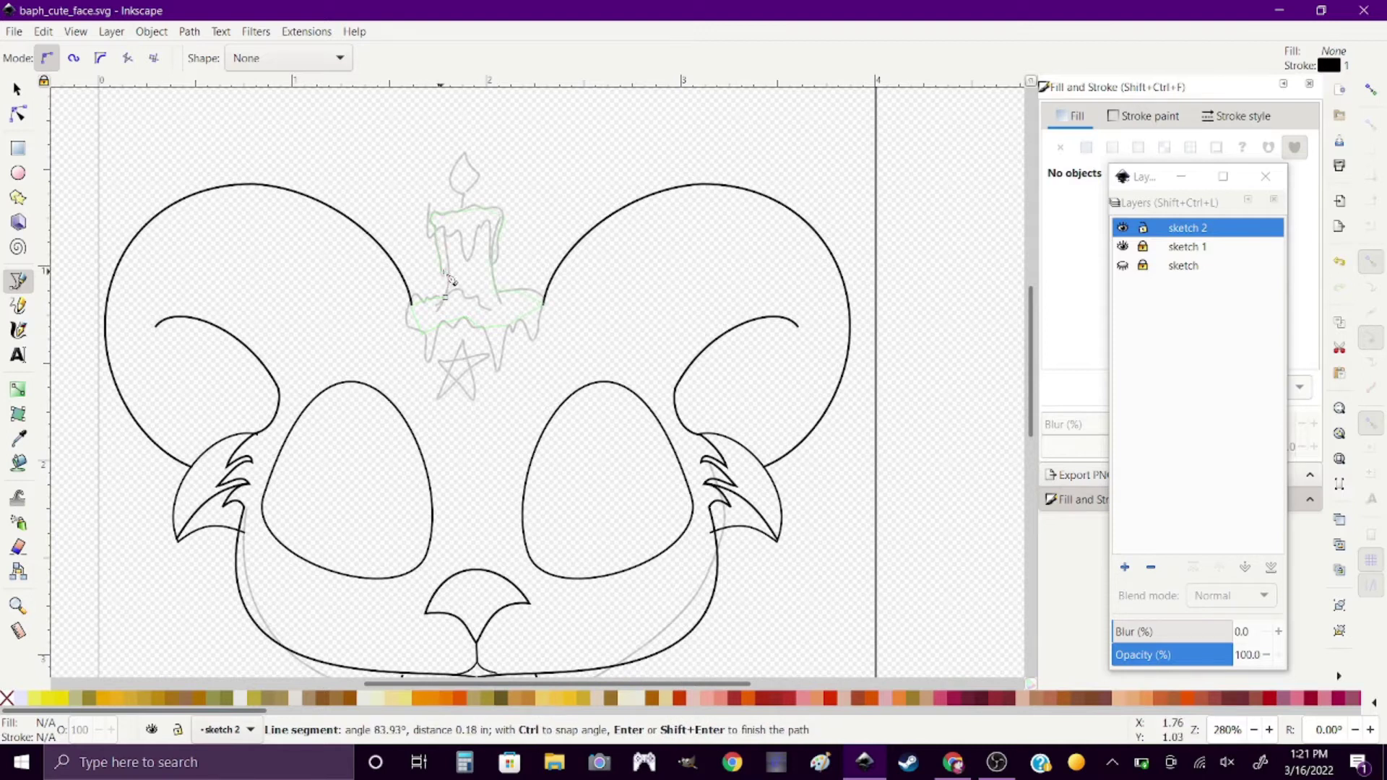
# Close the candle outline on the forehead.
pyautogui.click(447, 279)
pyautogui.scroll(2, 515, 323)
pyautogui.press('n')
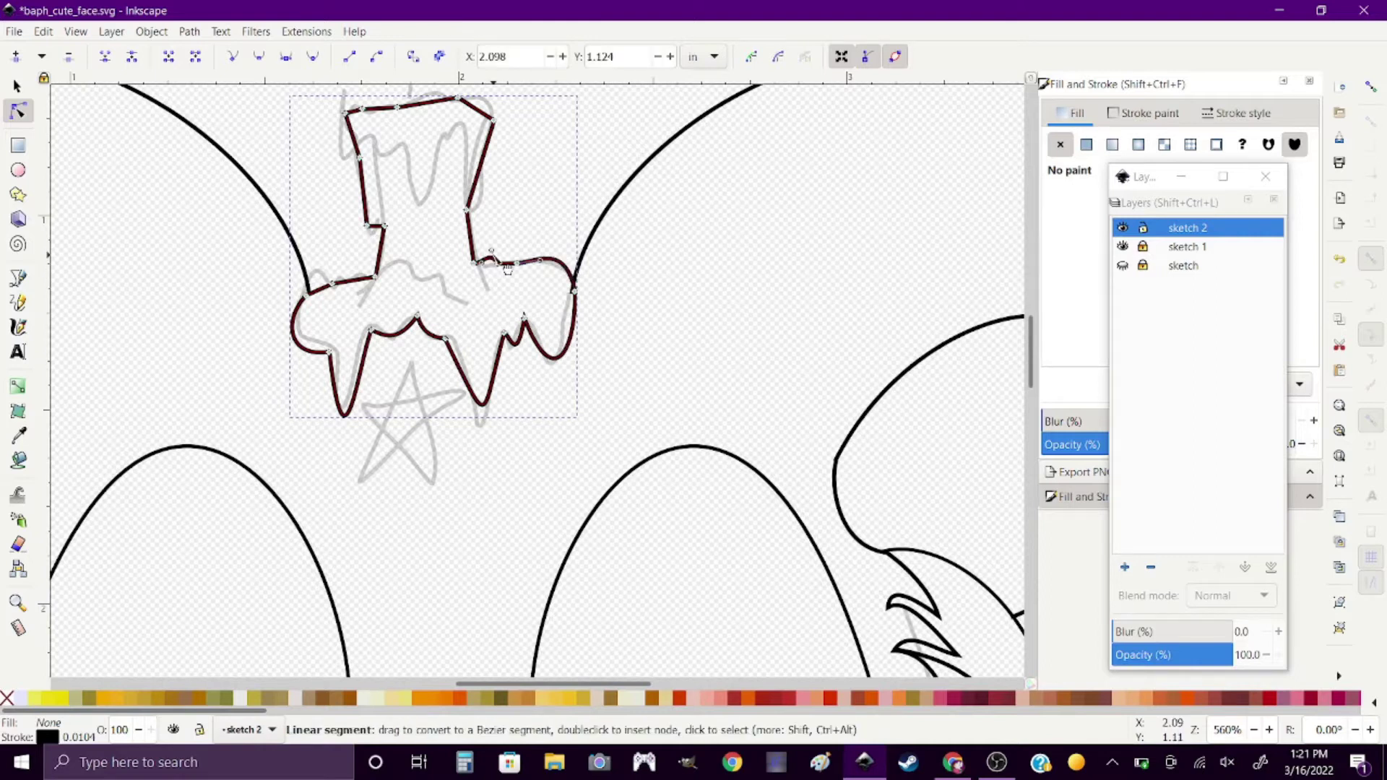
pyautogui.scroll(1, 361, 293)
pyautogui.scroll(1, 438, 320)
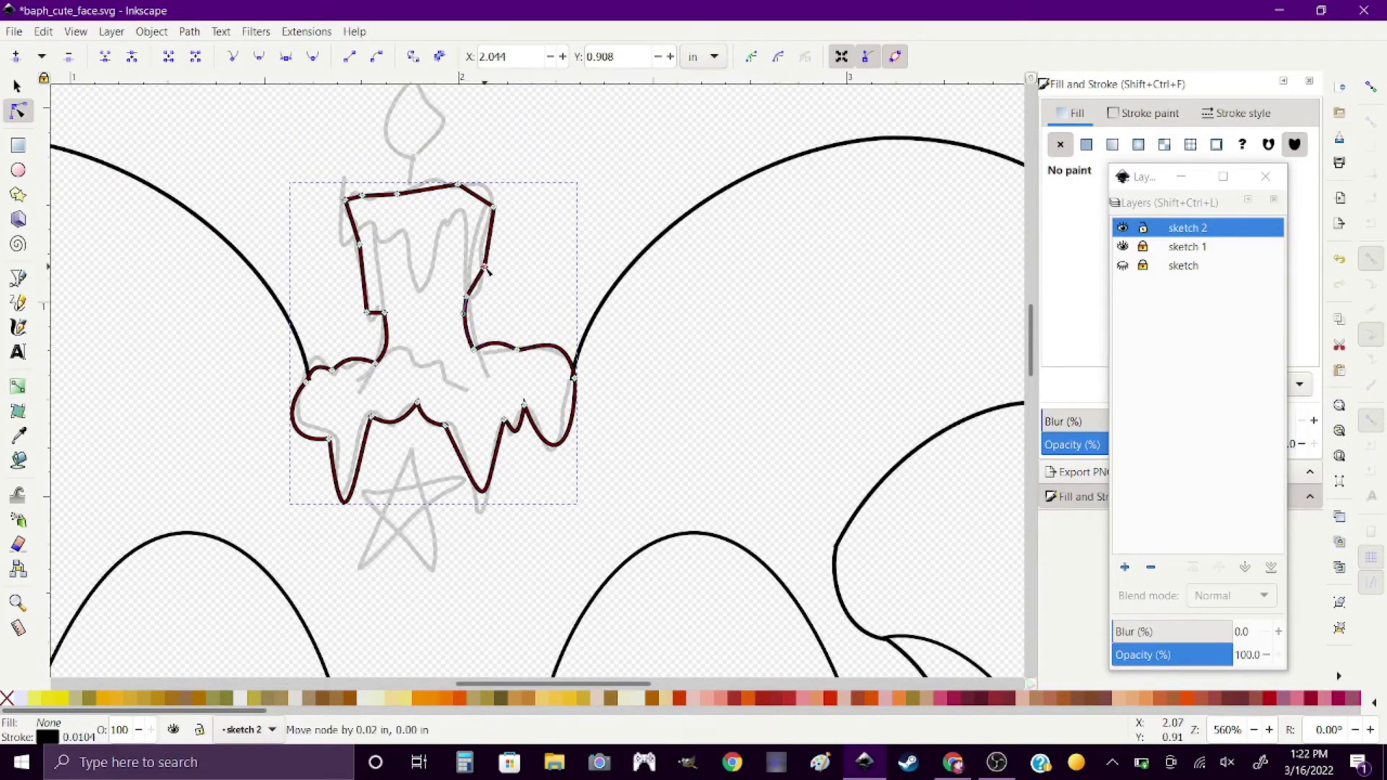
# Curve the candle's top-right and top-left corners into rounded wax edges.
pyautogui.moveTo(480, 192); pyautogui.dragTo(500, 197)
pyautogui.scroll(2, 366, 211)
pyautogui.moveTo(390, 155); pyautogui.dragTo(357, 165)
pyautogui.scroll(-2, 442, 619)
pyautogui.scroll(-3, 567, 375)
pyautogui.scroll(-2, 567, 375)
pyautogui.scroll(2, 699, 570)
pyautogui.press('b')
pyautogui.scroll(2, 509, 403)
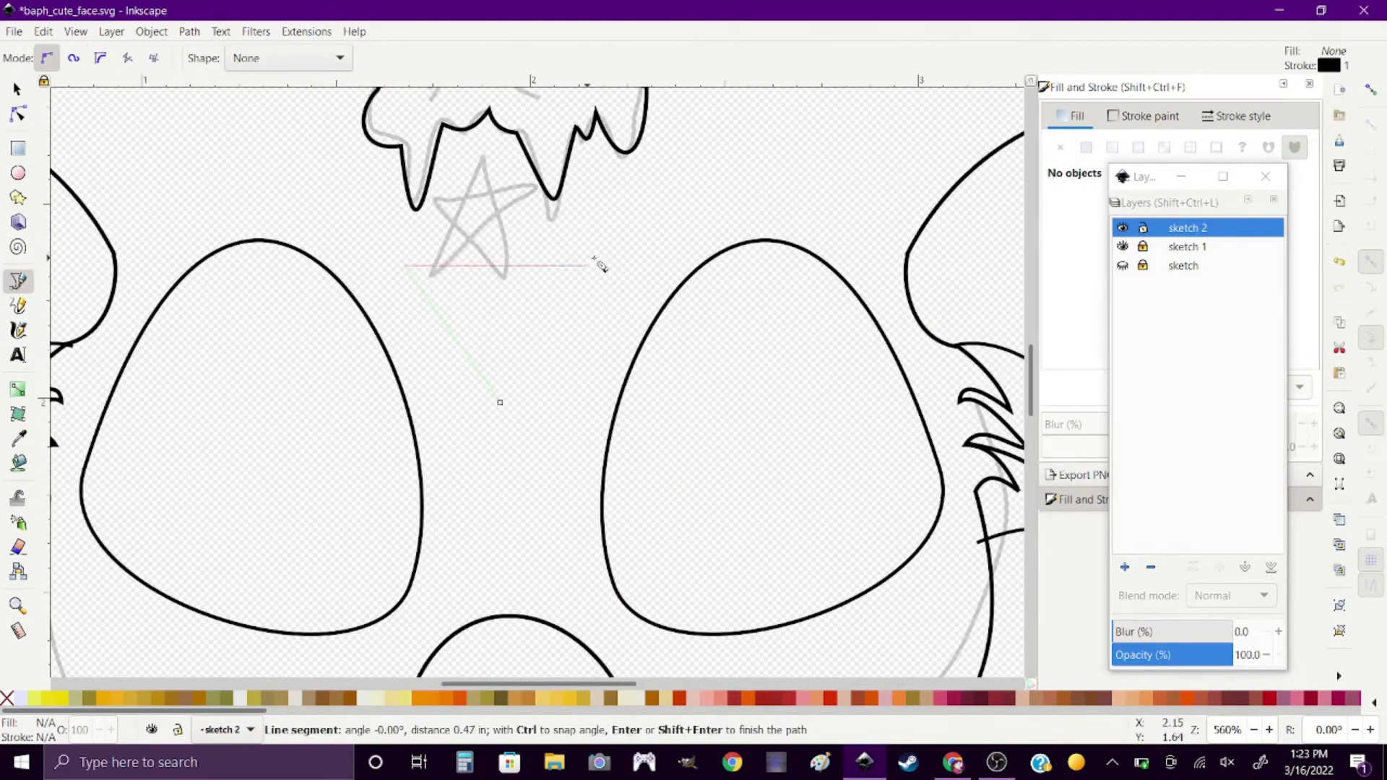
# Close the star path, raise its top point, widen its bottom points, and flip it vertically.
pyautogui.click(501, 235)
pyautogui.press('n')
pyautogui.moveTo(502, 235); pyautogui.dragTo(502, 207)
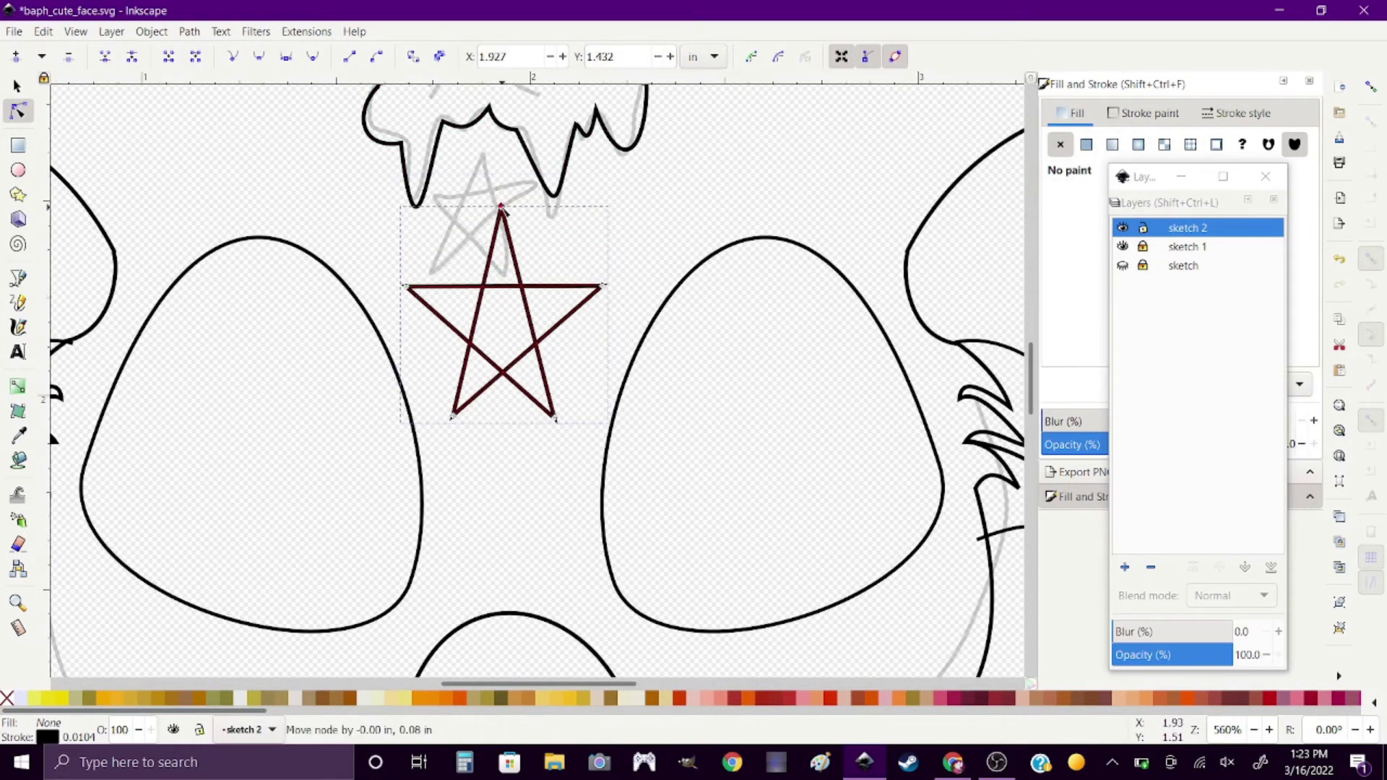
pyautogui.moveTo(554, 418); pyautogui.dragTo(586, 414)
pyautogui.moveTo(452, 417); pyautogui.dragTo(442, 415)
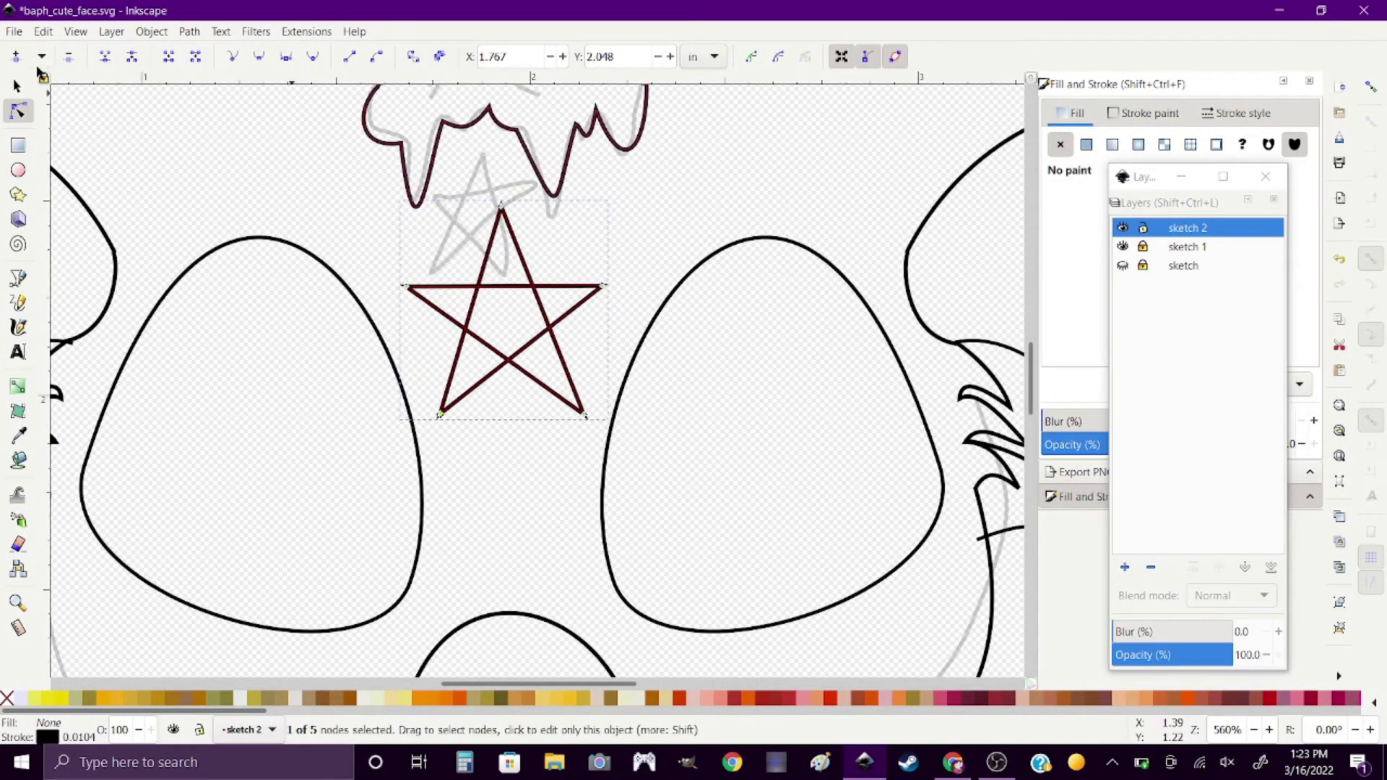
pyautogui.scroll(-3, 511, 455)
pyautogui.hotkey('ctrl', 'a')
pyautogui.press('v')
pyautogui.press('Escape')
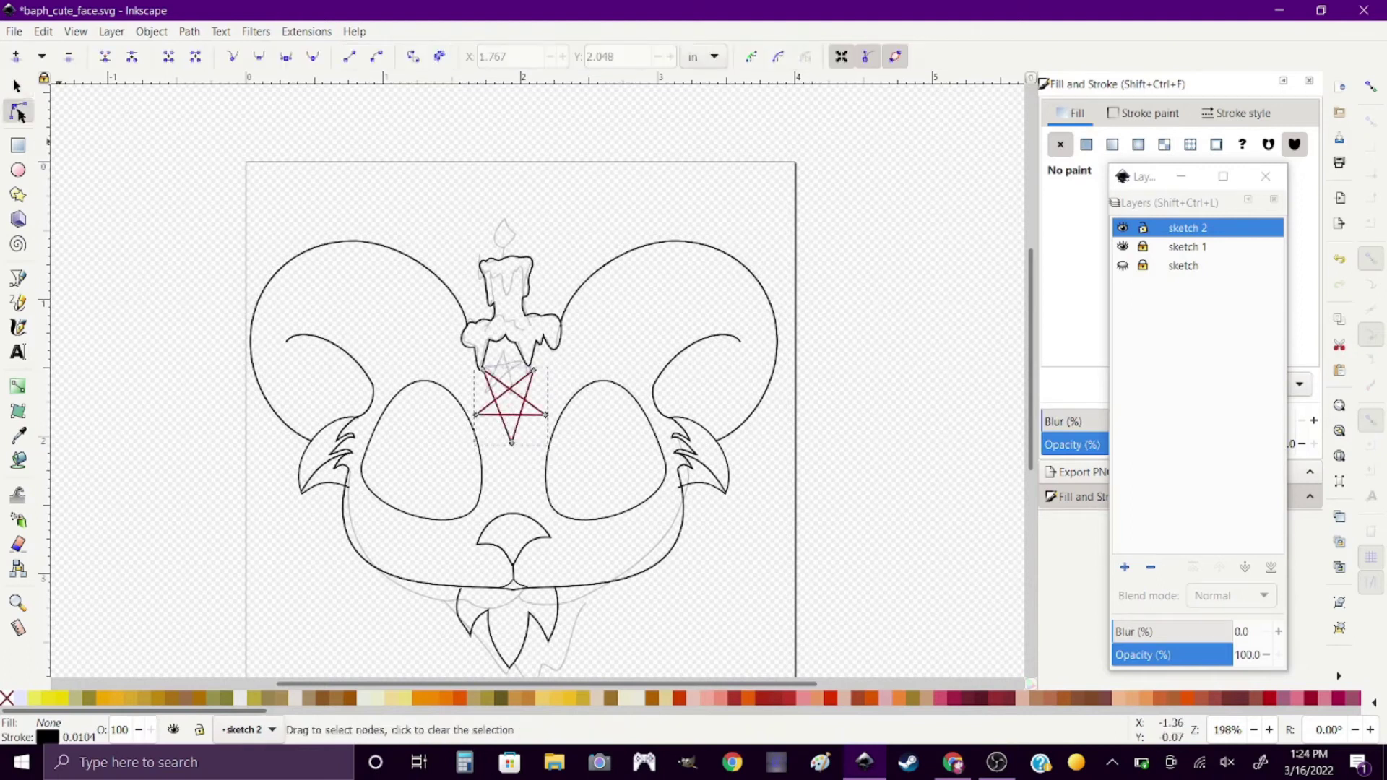
pyautogui.scroll(2, 515, 390)
# Deselect the star and save the drawing from the File menu.
pyautogui.press('s')
pyautogui.press('n')
pyautogui.press('s')
pyautogui.click(718, 301)
pyautogui.scroll(-2, 718, 300)
pyautogui.click(14, 31)
pyautogui.click(63, 153)
pyautogui.scroll(2, 718, 405)
# Draw a W-shaped wax drip line across the candle.
pyautogui.press('b')
pyautogui.click(550, 260)
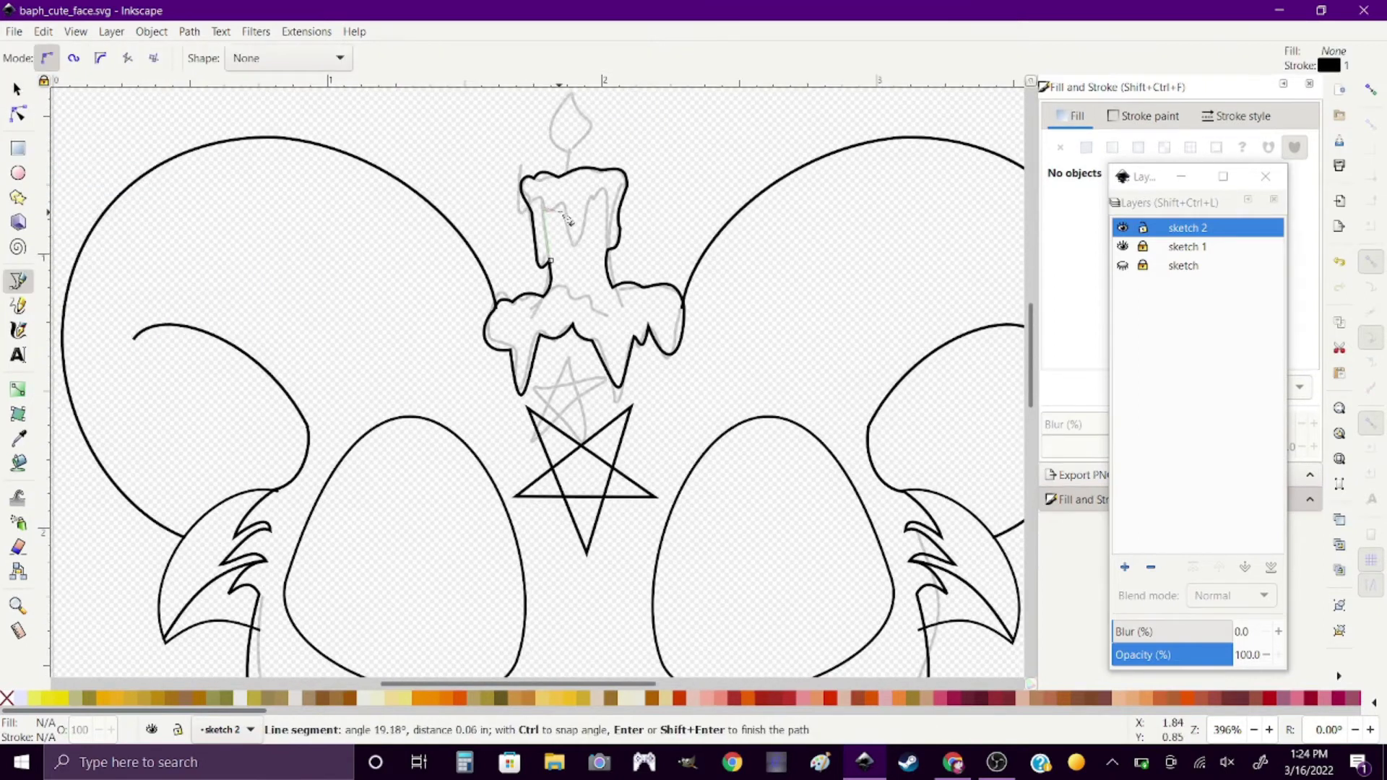
pyautogui.doubleClick(609, 247)
pyautogui.press('n')
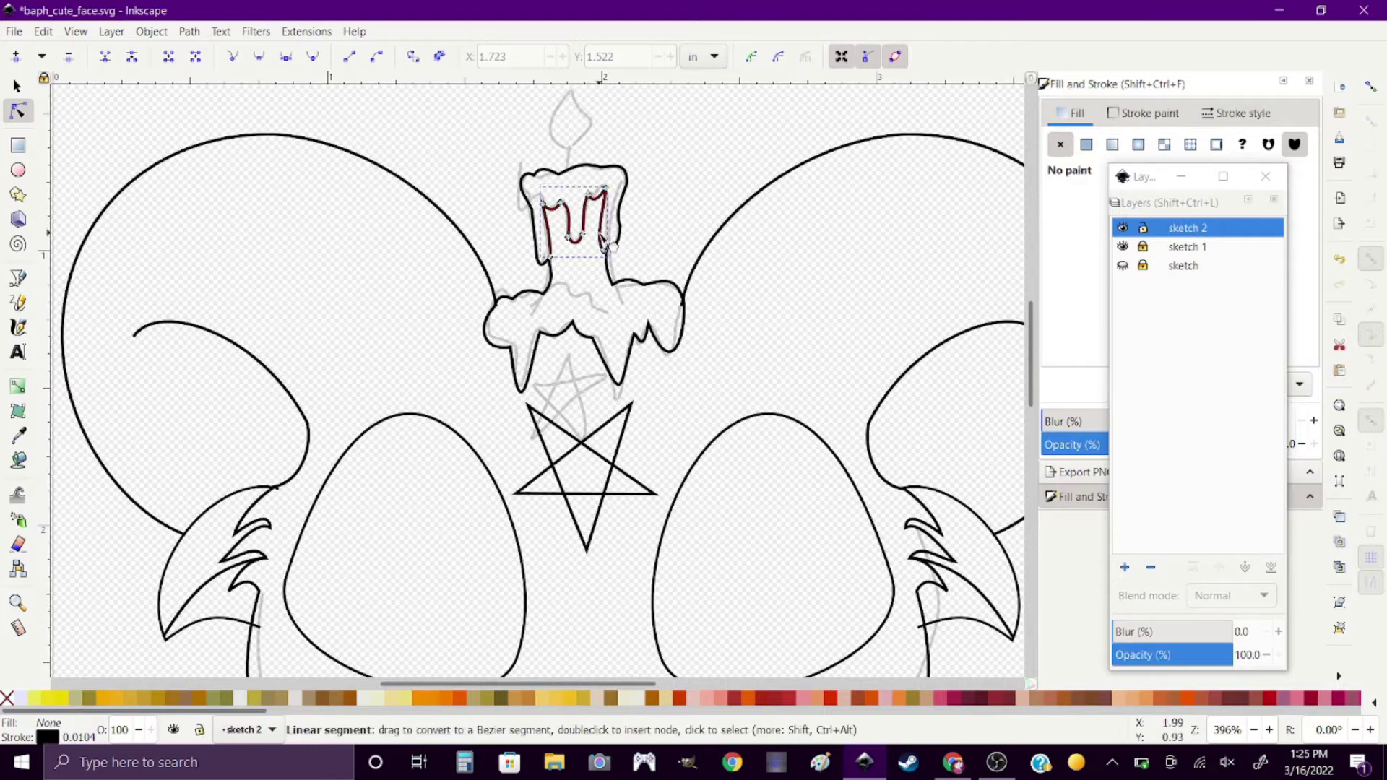
pyautogui.press('b')
pyautogui.press('5')
pyautogui.scroll(4, 652, 260)
# Draw a closed diamond-shaped flame above the candle wick.
pyautogui.click(652, 260)
pyautogui.click(621, 215)
pyautogui.click(657, 164)
pyautogui.click(688, 227)
pyautogui.click(657, 238)
pyautogui.press('n')
pyautogui.click(754, 199)
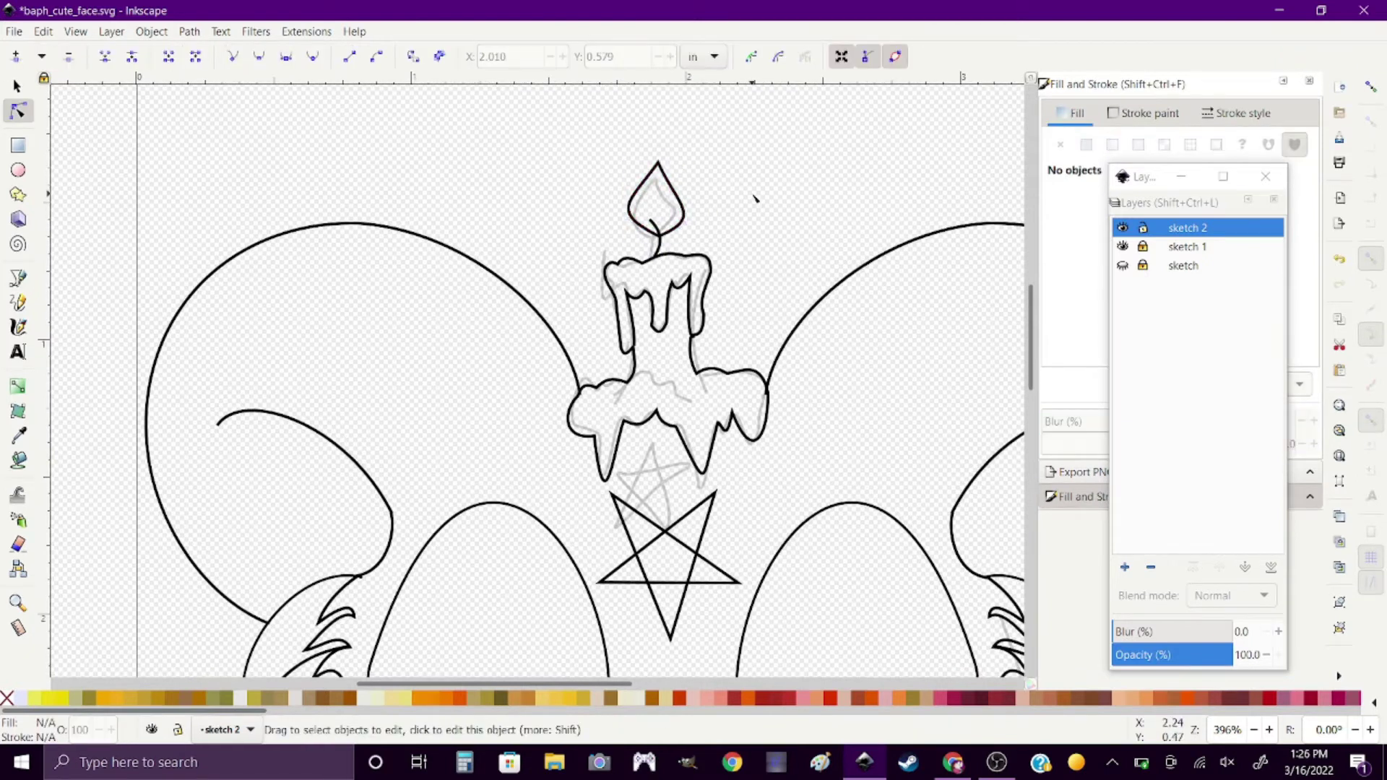
# Add a short line at the candle base.
pyautogui.press('b')
pyautogui.click(639, 377)
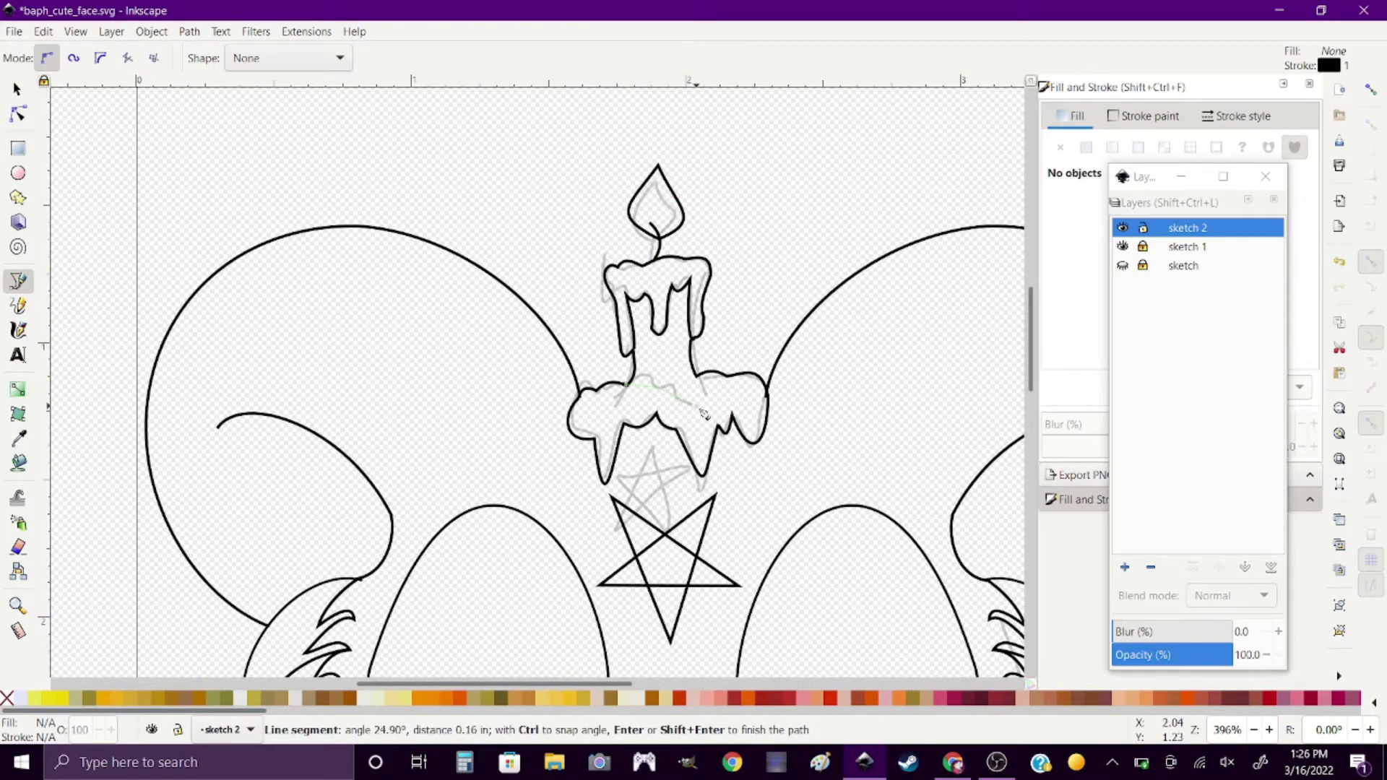
pyautogui.doubleClick(695, 402)
pyautogui.press('n')
pyautogui.click(794, 299)
# Hide the sketch 1 layer and save the drawing.
pyautogui.scroll(-5, 794, 298)
pyautogui.click(1122, 246)
pyautogui.hotkey('ctrl', 's')
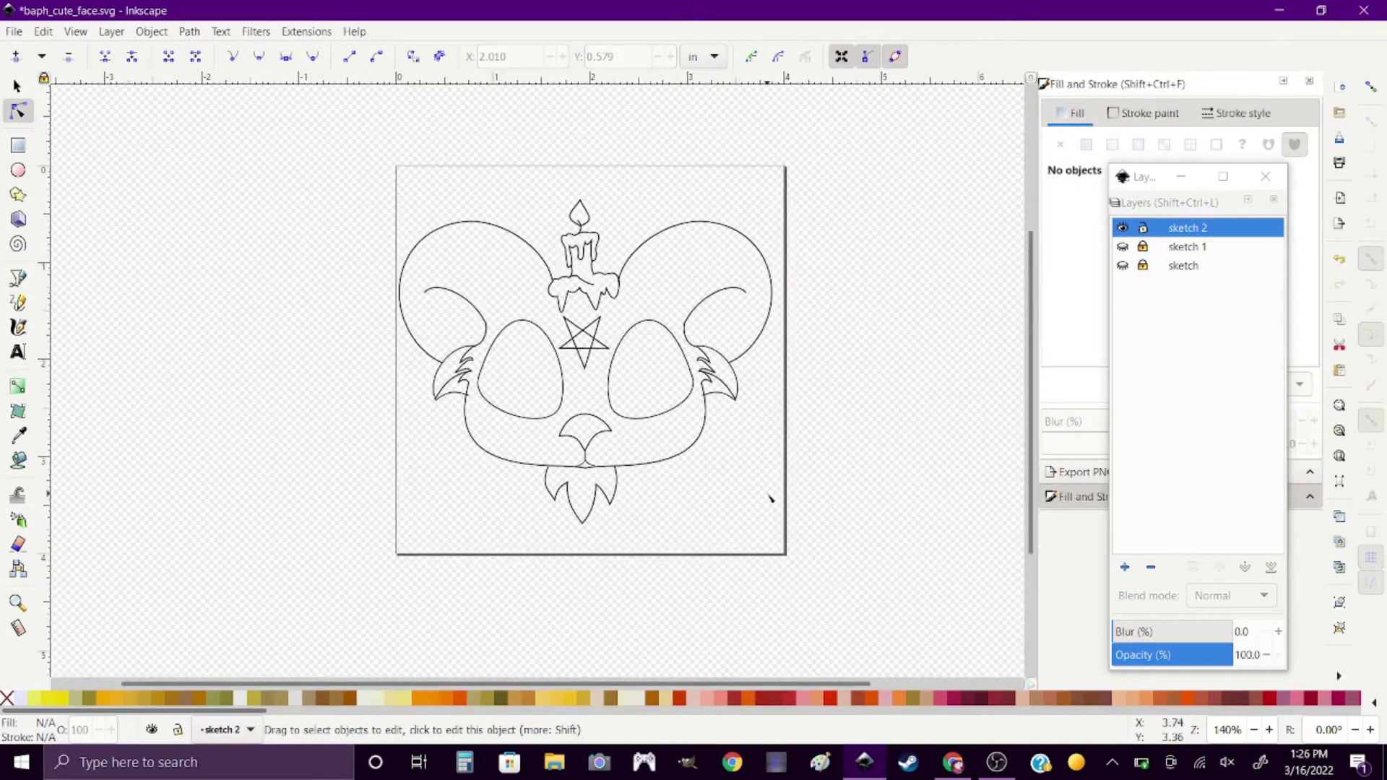
# Select the whole drawing and resize it to 3.5 in wide.
pyautogui.press('s')
pyautogui.hotkey('ctrl', 'a')
pyautogui.hotkey('ctrl', 'shift', 'r')
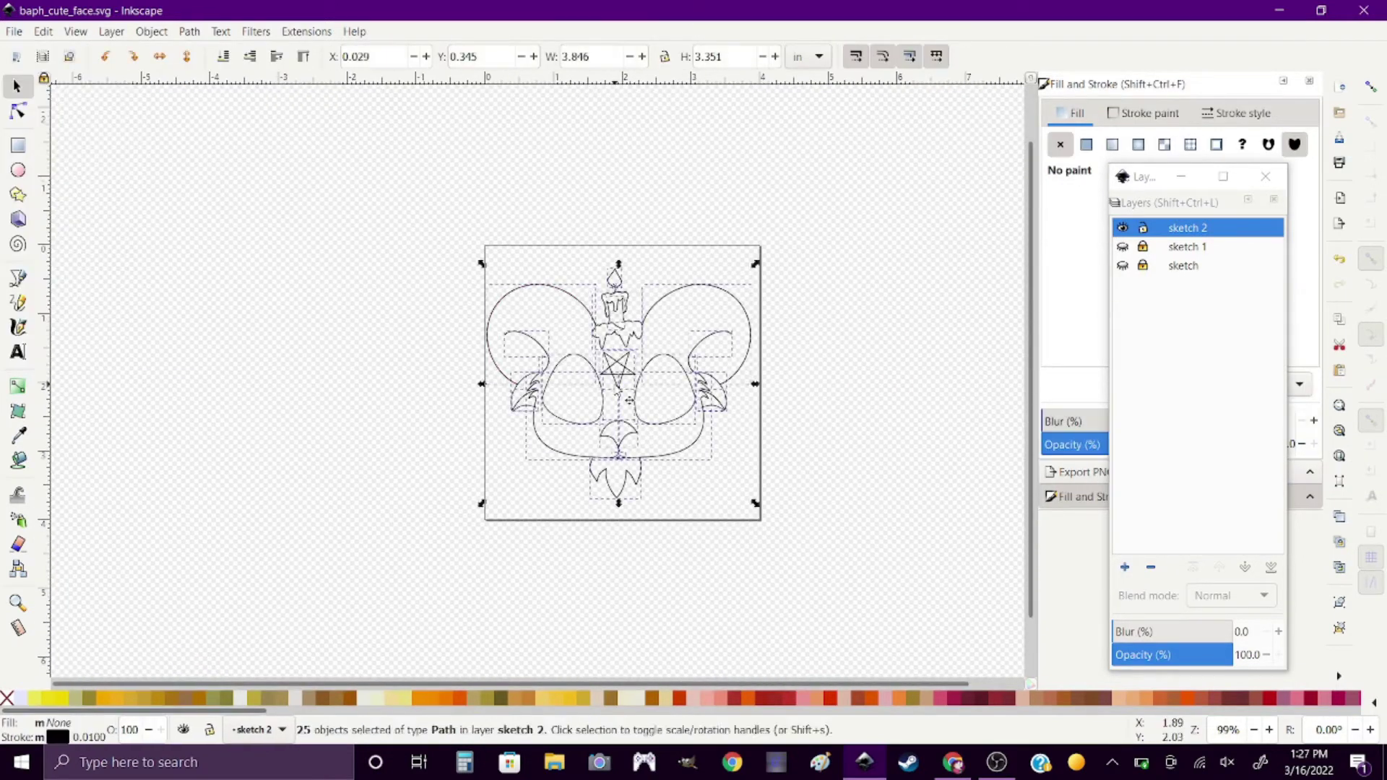
pyautogui.write('3.500')
pyautogui.press('Return')
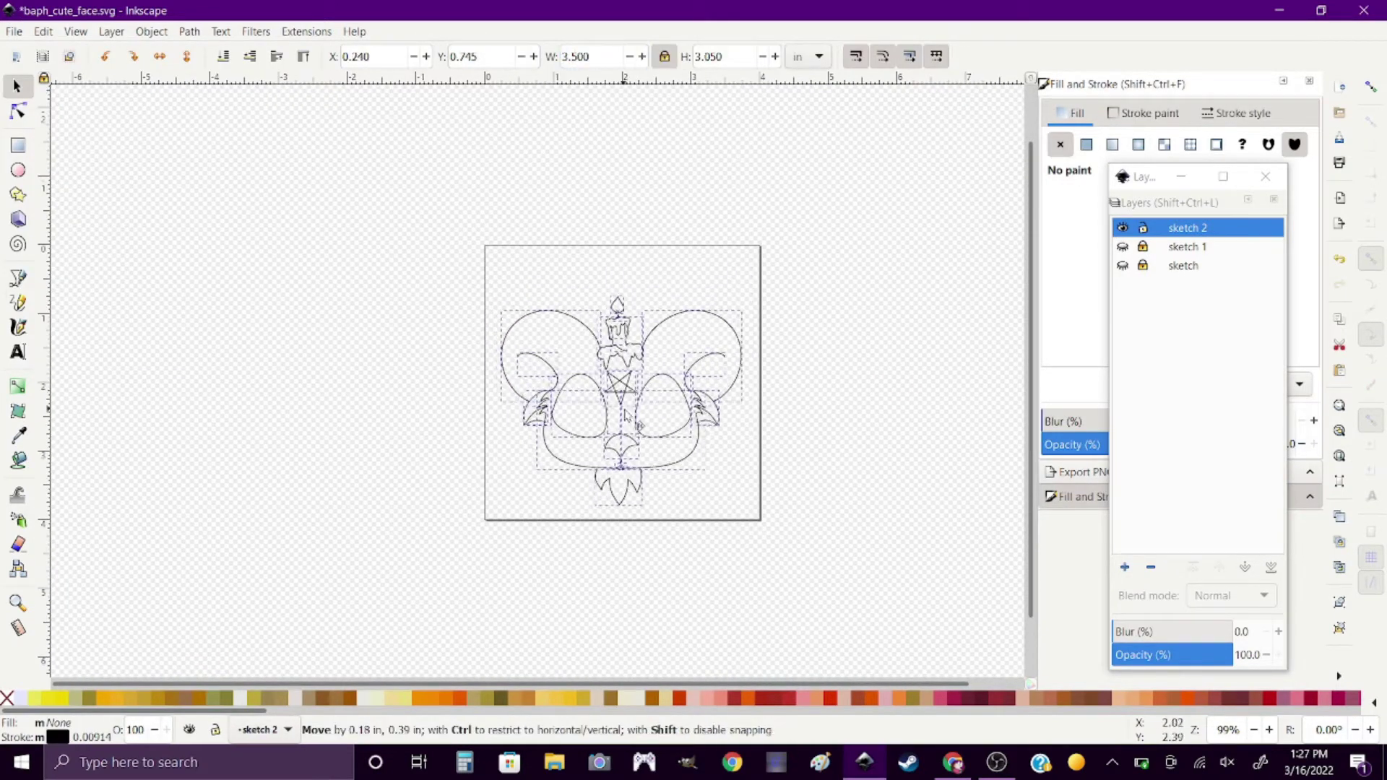
pyautogui.click(758, 480)
# Add a new layer named 'sketch 2 - DETAILS'.
pyautogui.scroll(3, 449, 486)
pyautogui.hscroll(1, 717, 496)
pyautogui.moveTo(717, 497); pyautogui.dragTo(754, 513)
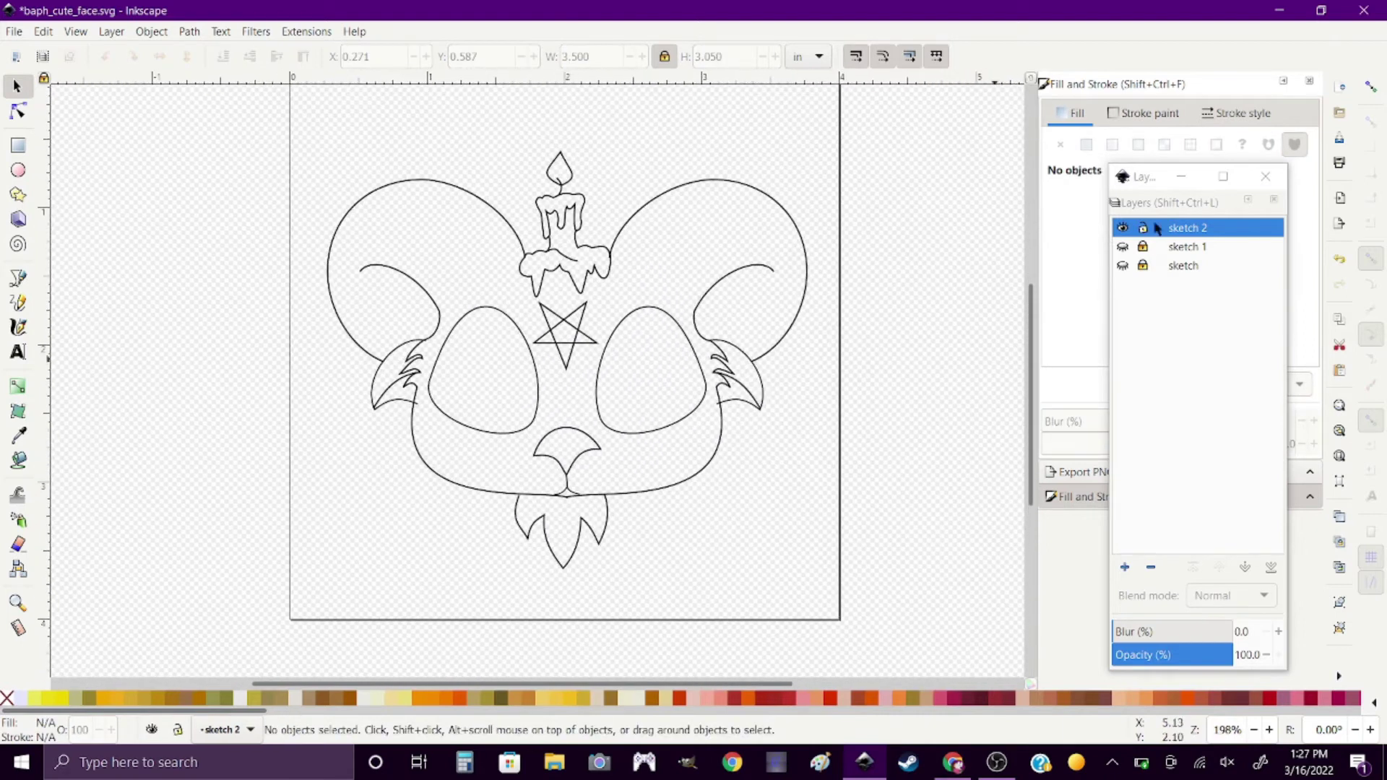
pyautogui.hotkey('ctrl', 'shift', 'n')
pyautogui.press('Return')
# Draw a filled circle in the left eye, cut a wedge into it, and remove its outline.
pyautogui.press('b')
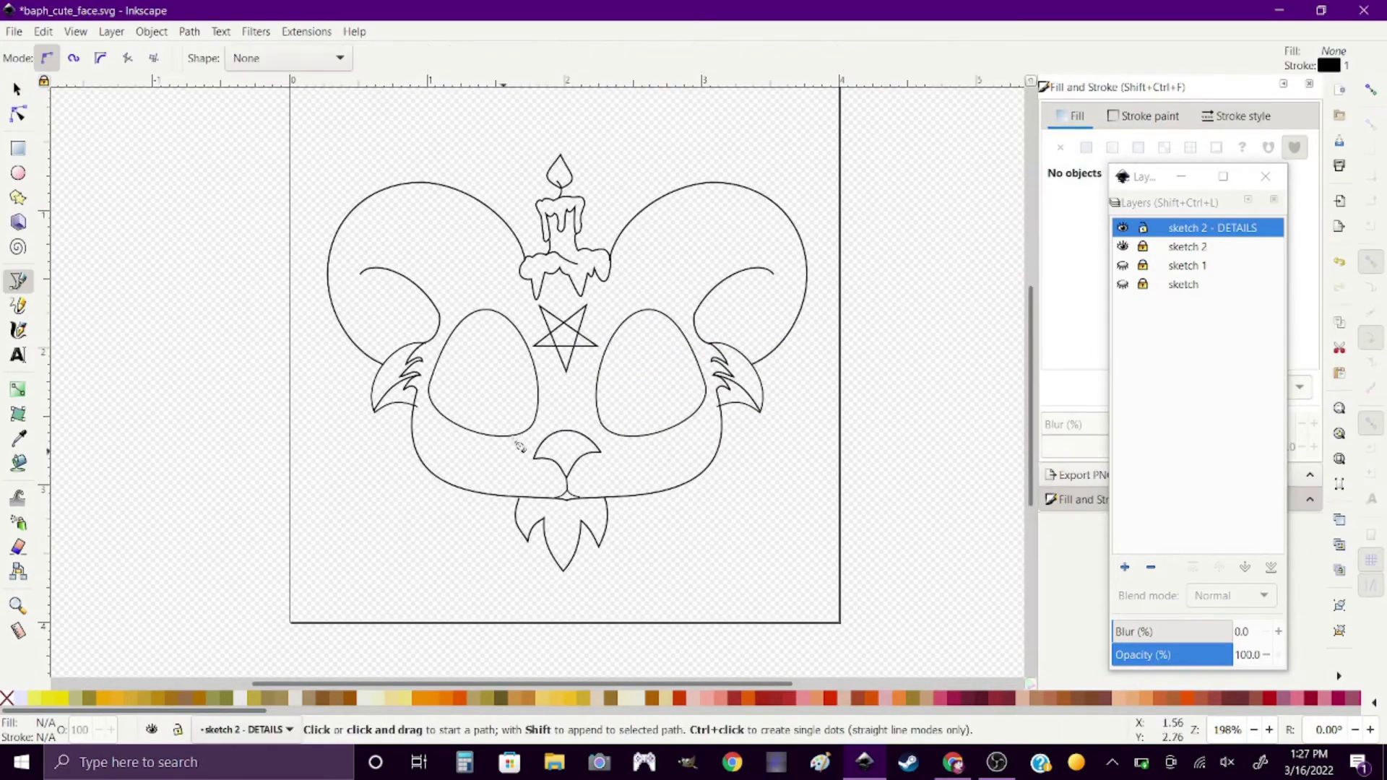
pyautogui.scroll(1, 463, 411)
pyautogui.press('e')
pyautogui.moveTo(432, 309)
pyautogui.mouseDown()
pyautogui.moveTo(559, 451)
pyautogui.moveTo(543, 418)
pyautogui.mouseUp()
pyautogui.press('n')
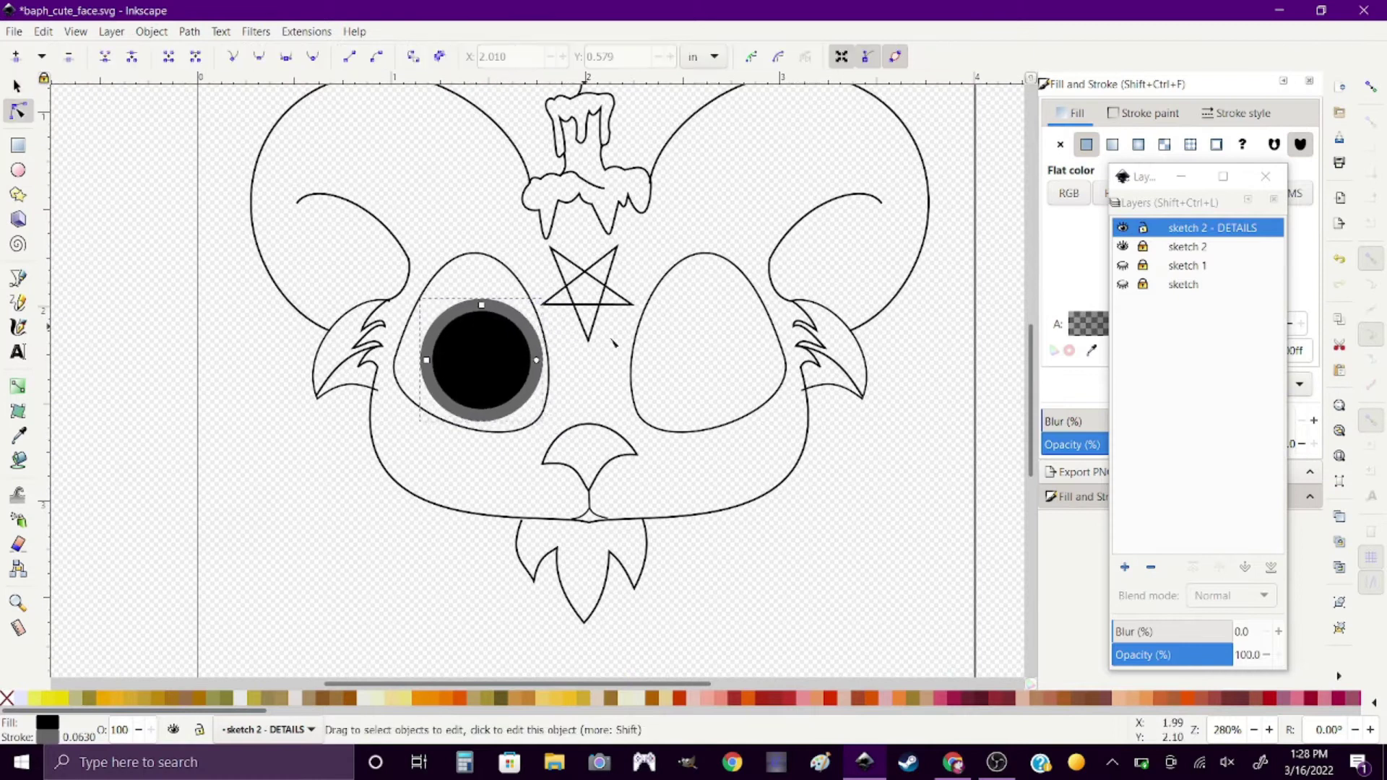
pyautogui.moveTo(537, 360); pyautogui.dragTo(511, 313)
pyautogui.click(1060, 144)
pyautogui.press('s')
# Bend the wedge edges to turn the pie into a crescent-moon pupil.
pyautogui.press('+')
pyautogui.press('+')
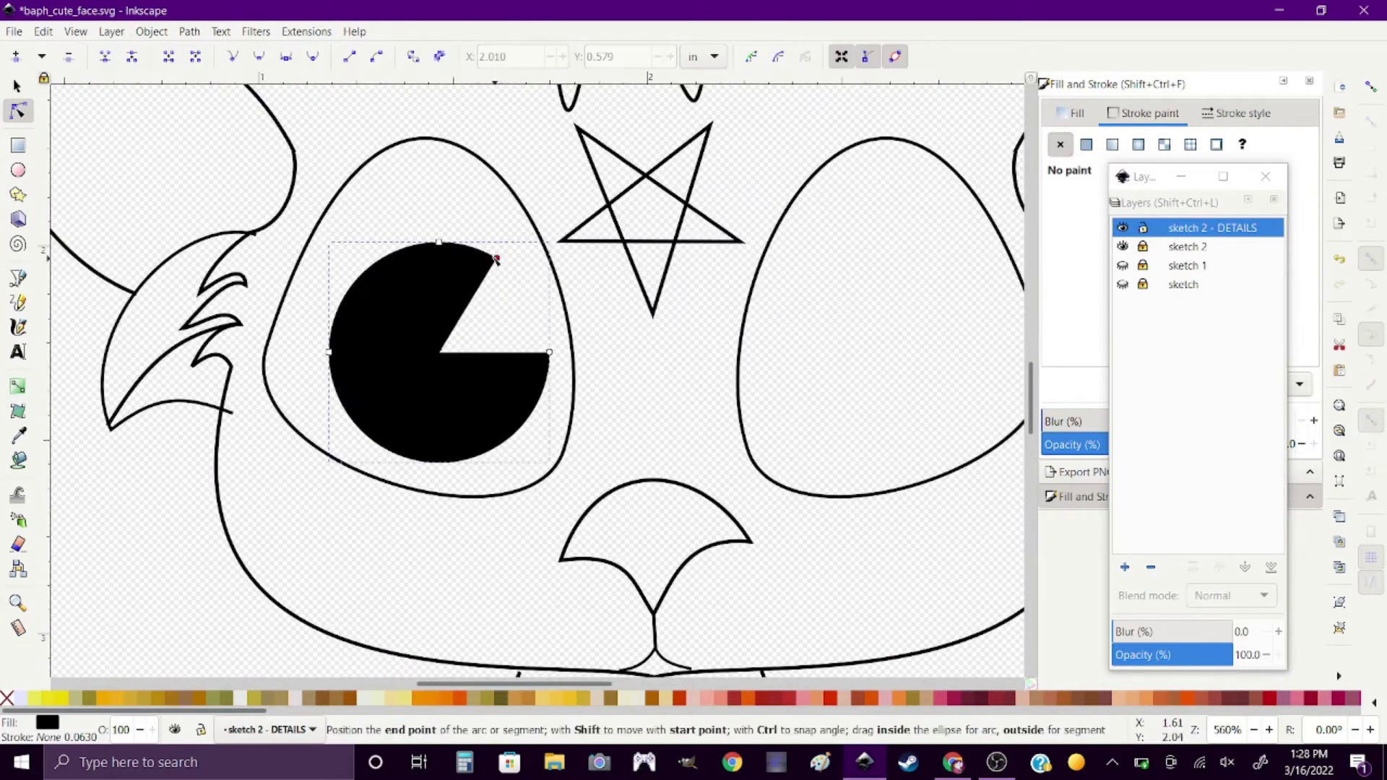
pyautogui.press('n')
pyautogui.moveTo(462, 357); pyautogui.dragTo(488, 381)
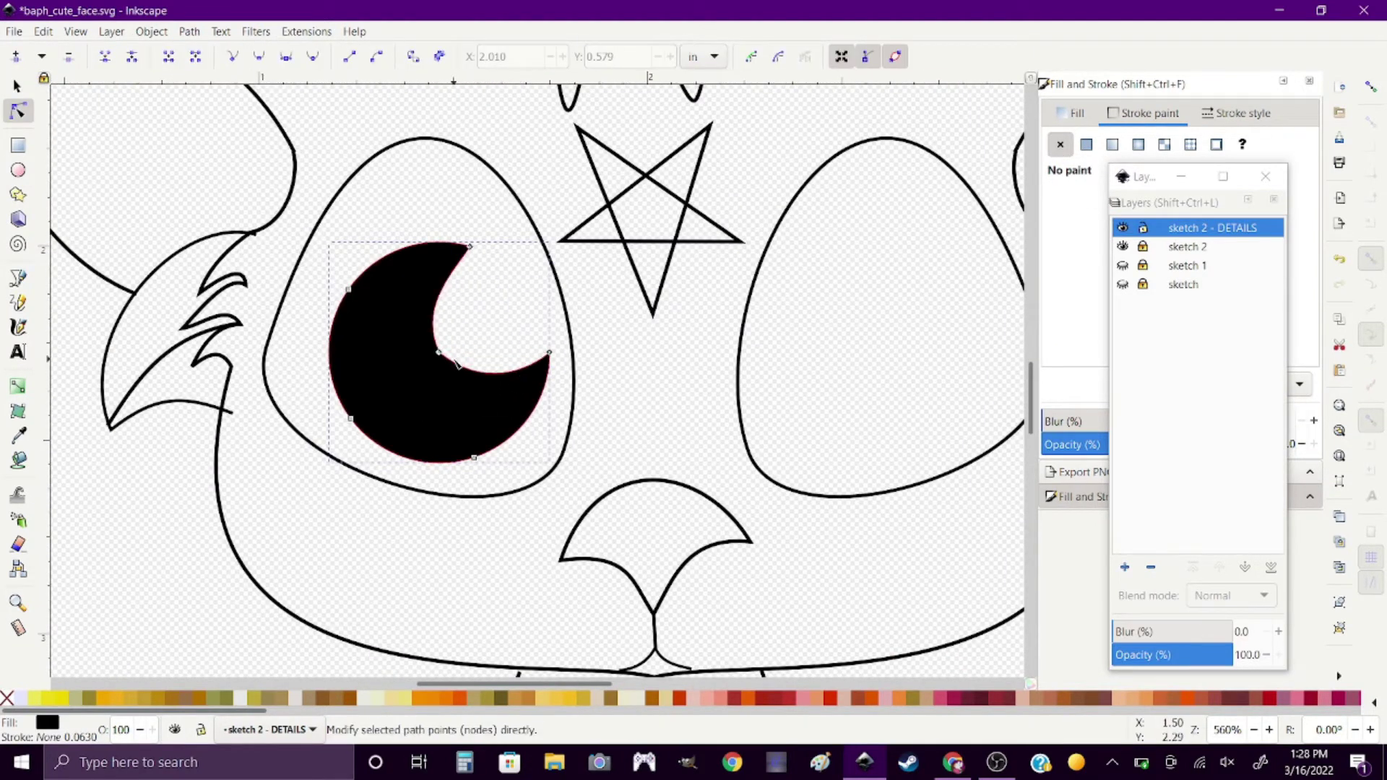
pyautogui.press('Escape')
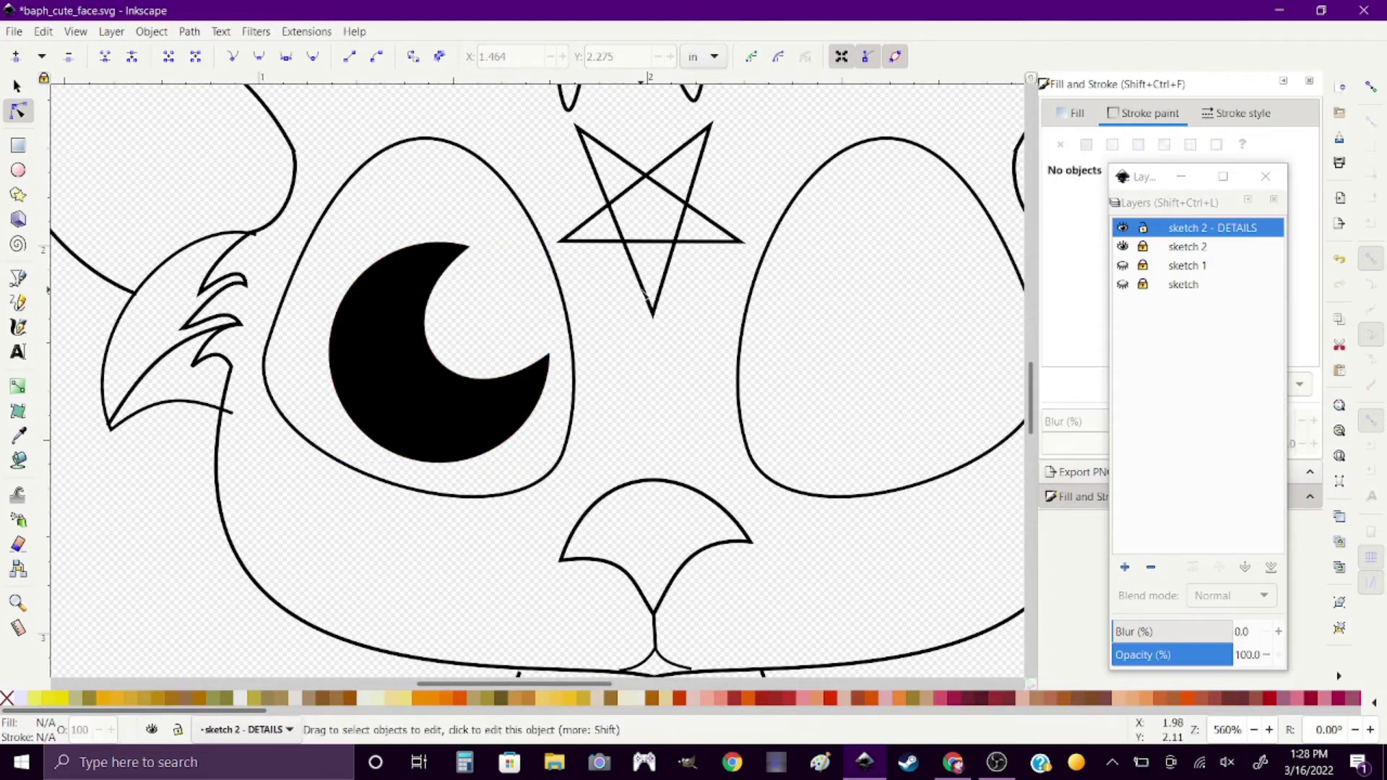
# Duplicate the crescent pupil and move the copy into the right eye.
pyautogui.press('5')
pyautogui.press('s')
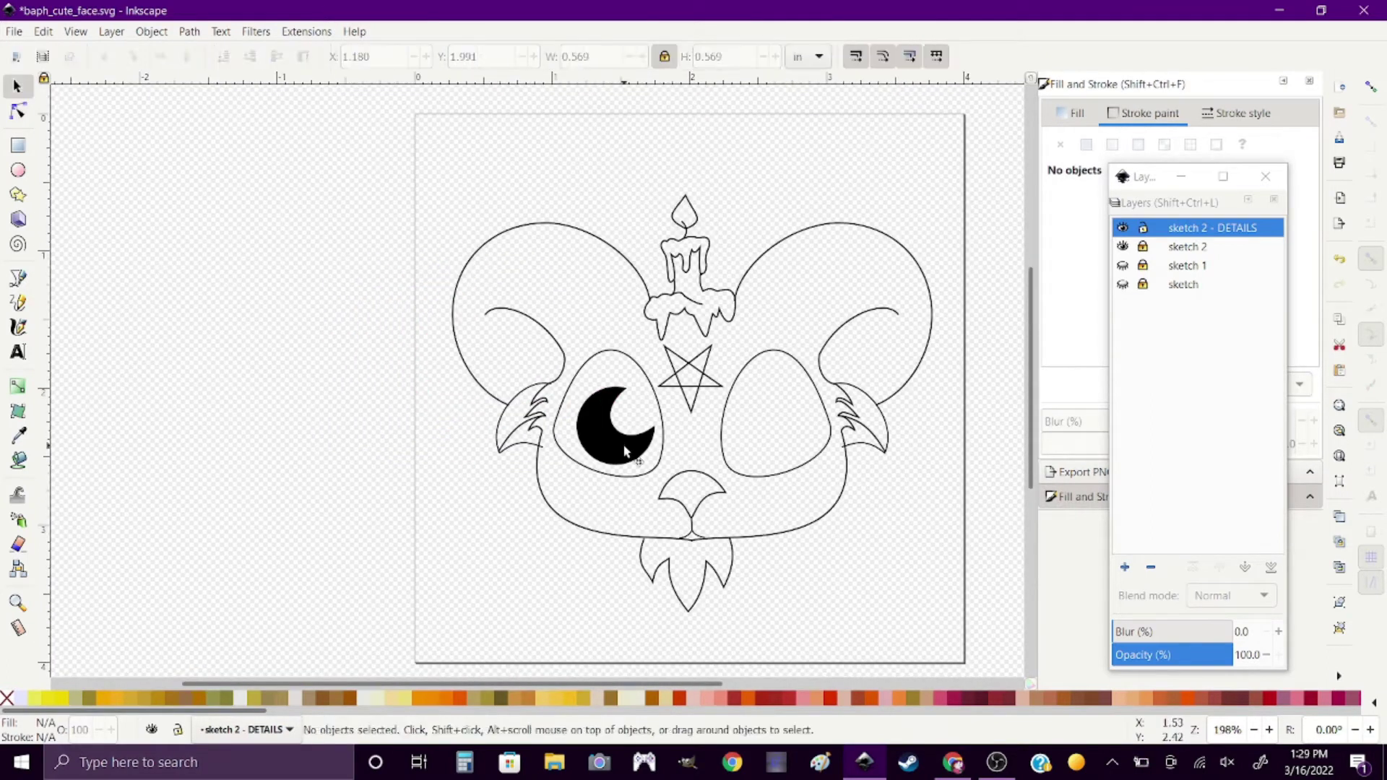
pyautogui.click(626, 451)
pyautogui.click(43, 31)
pyautogui.click(151, 32)
pyautogui.moveTo(632, 446); pyautogui.dragTo(786, 440)
pyautogui.click(915, 579)
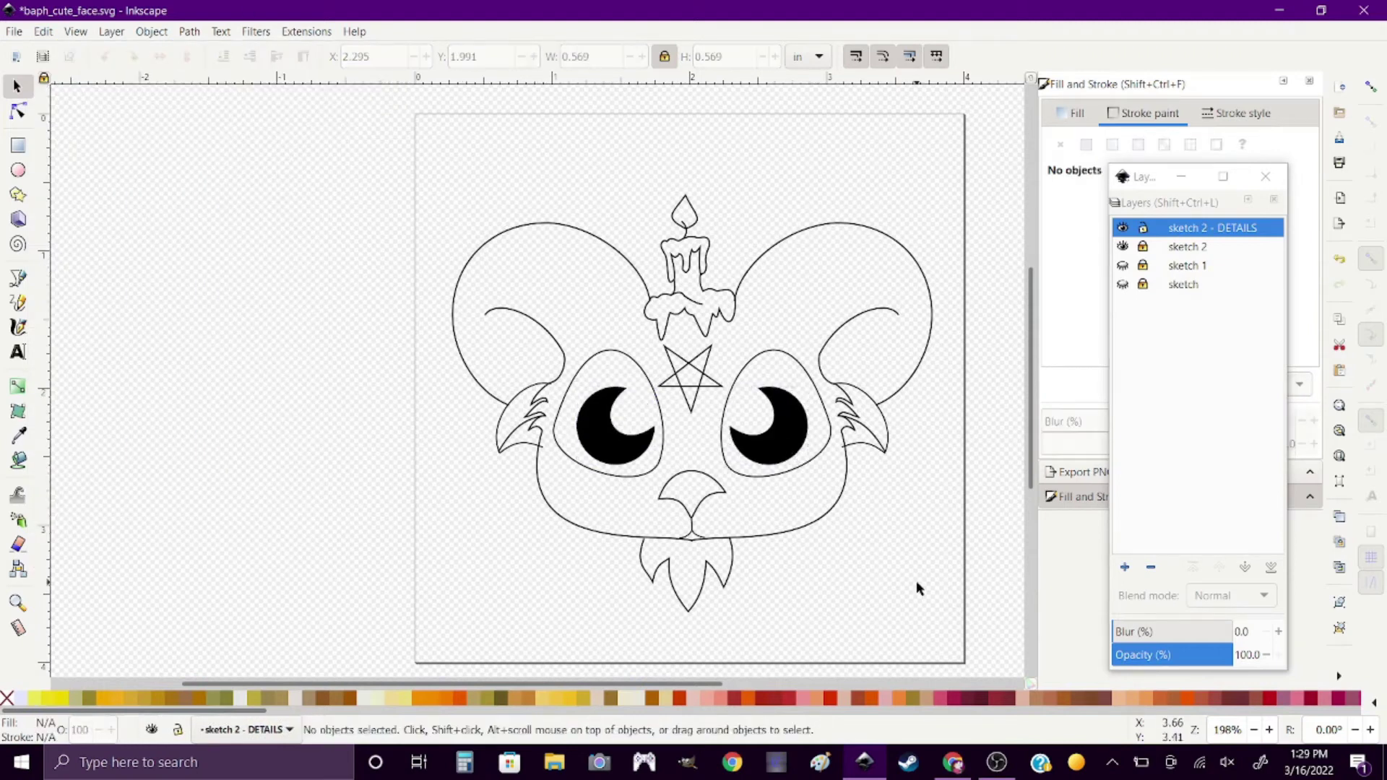
pyautogui.scroll(-1, 916, 587)
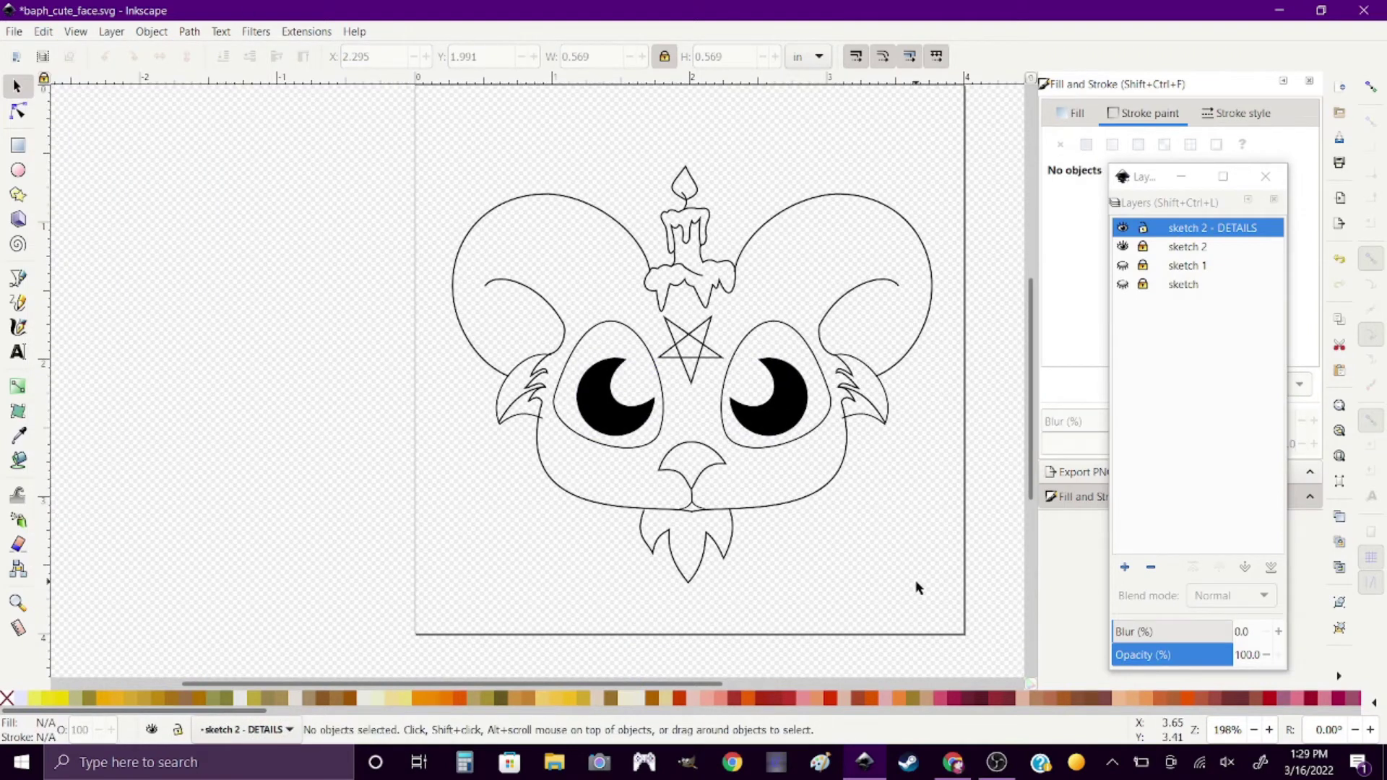
# Draw a first forehead line, zoom in to inspect it, then undo it.
pyautogui.press('b')
pyautogui.scroll(2, 677, 306)
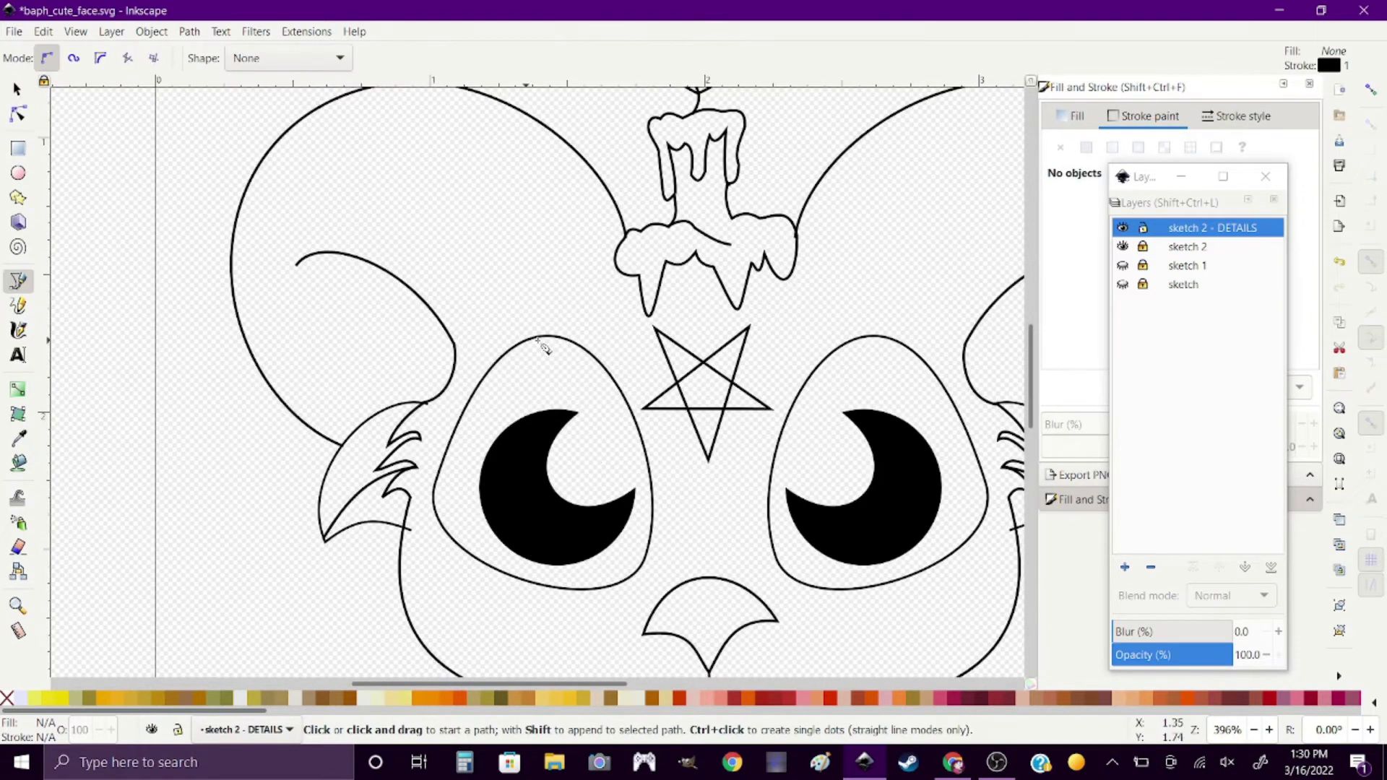
pyautogui.doubleClick(628, 238)
pyautogui.press('n')
pyautogui.press('5')
pyautogui.scroll(3, 496, 310)
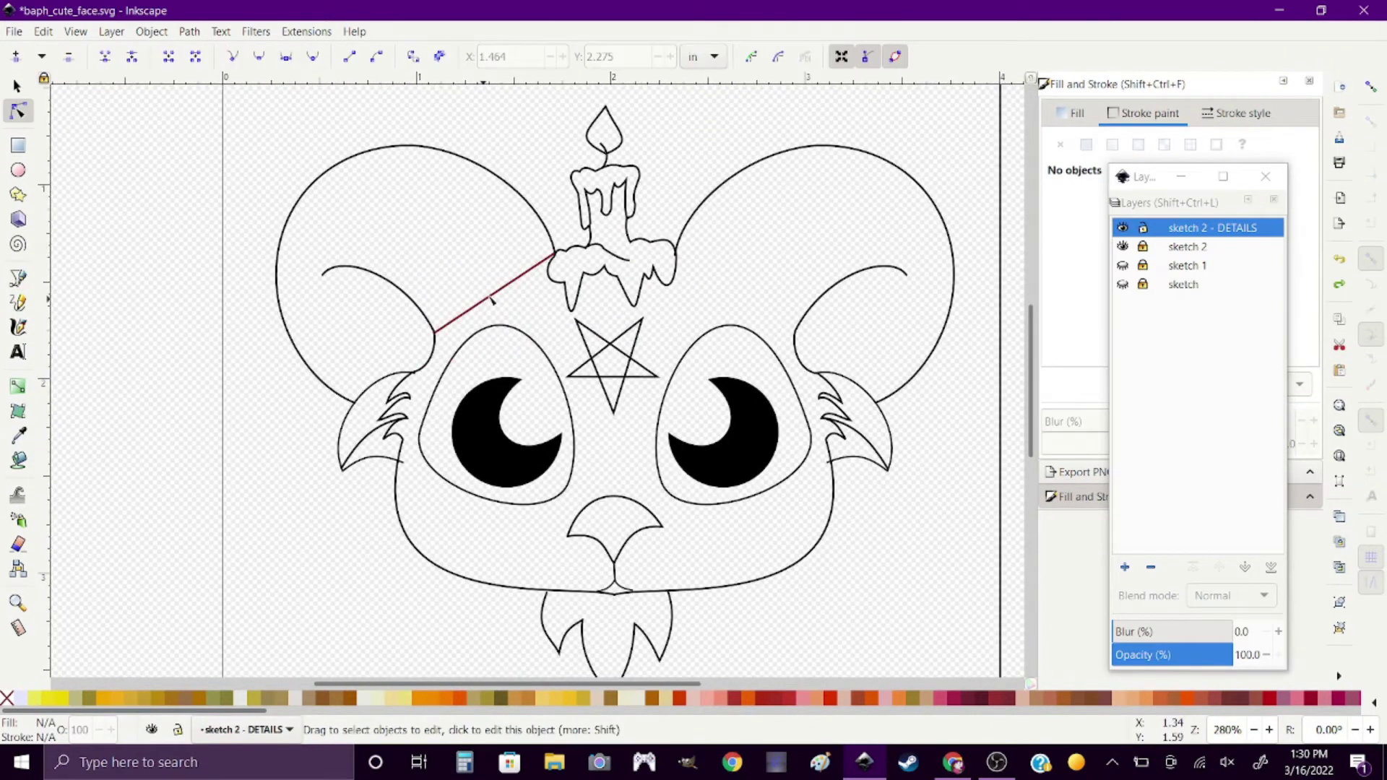
pyautogui.click(494, 281)
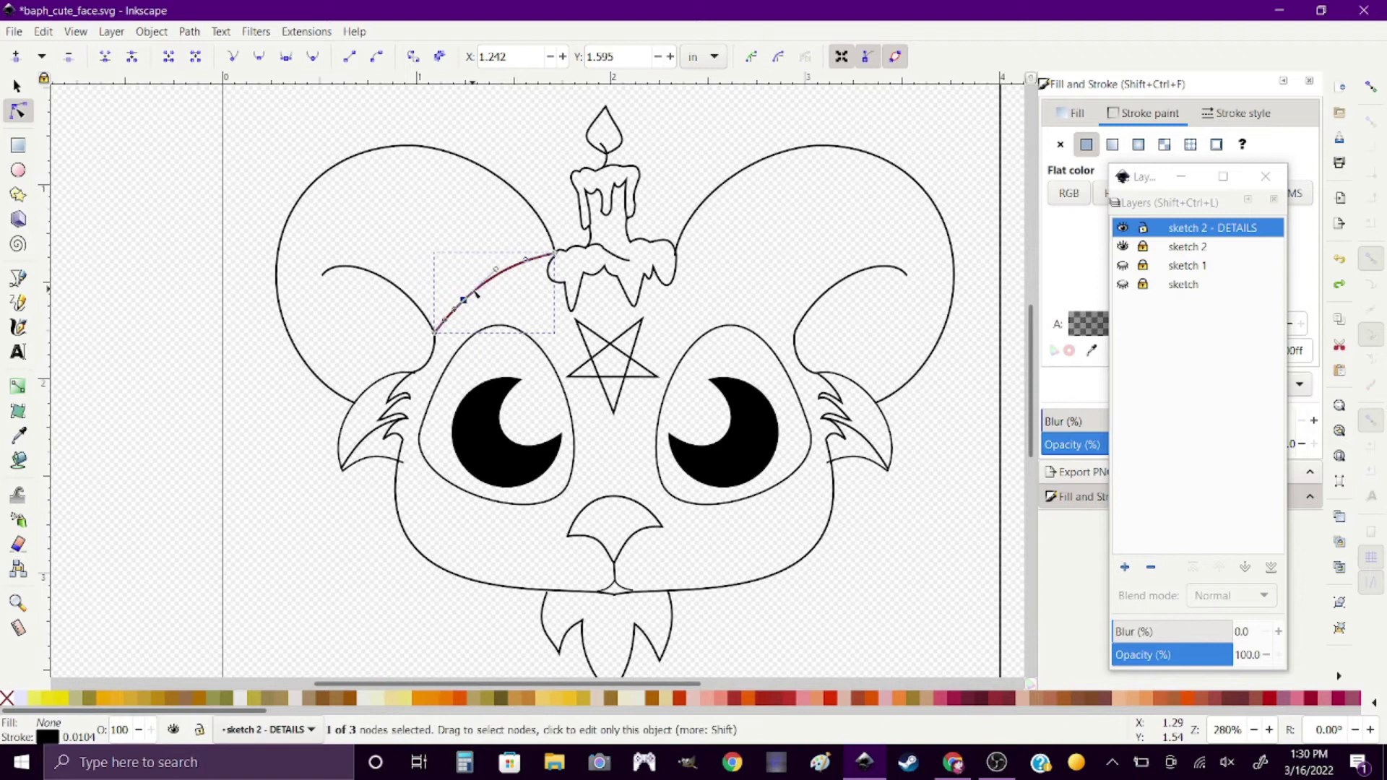
pyautogui.hotkey('ctrl', 'z')
# Redraw the jagged zig-zag hairline from the left ear up to the candle.
pyautogui.press('b')
pyautogui.doubleClick(553, 254)
pyautogui.press('n')
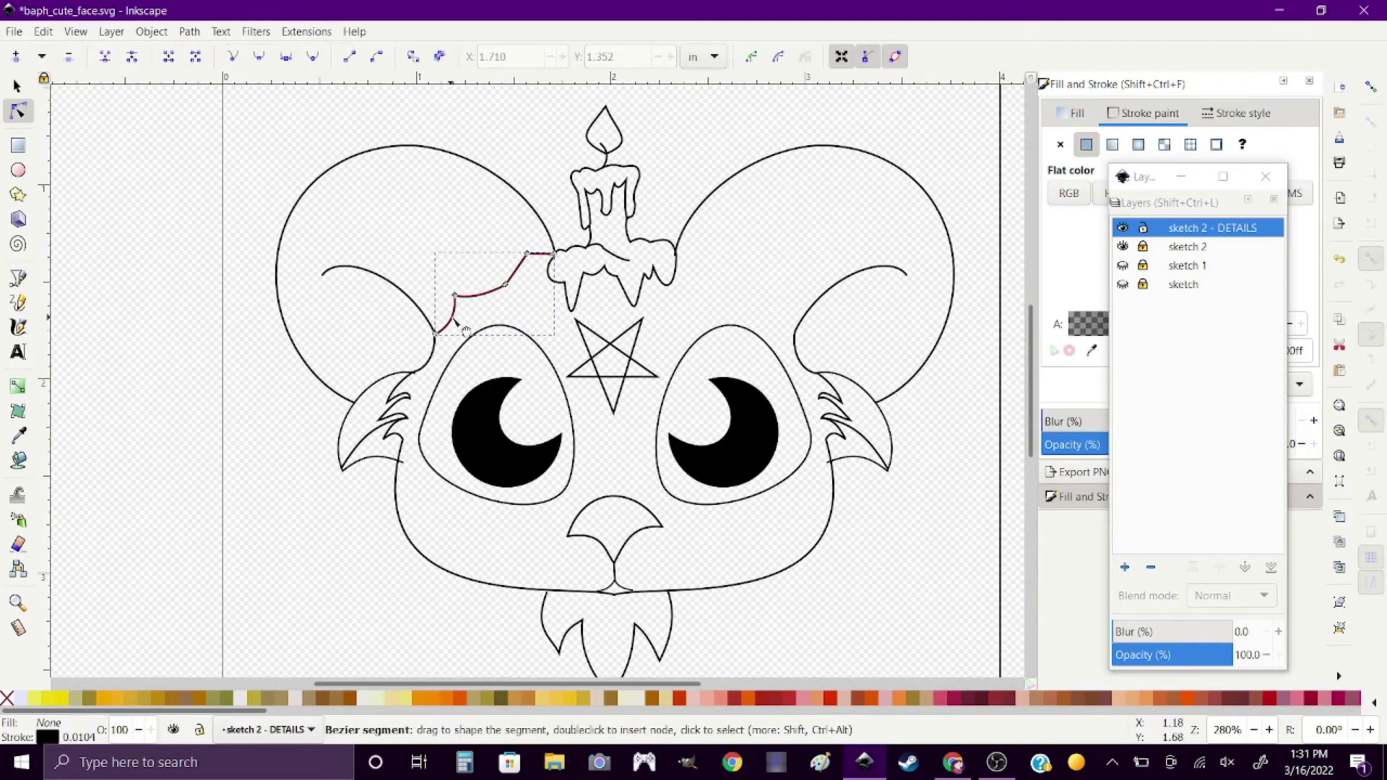
pyautogui.hotkey('ctrl', 'z')
pyautogui.press('b')
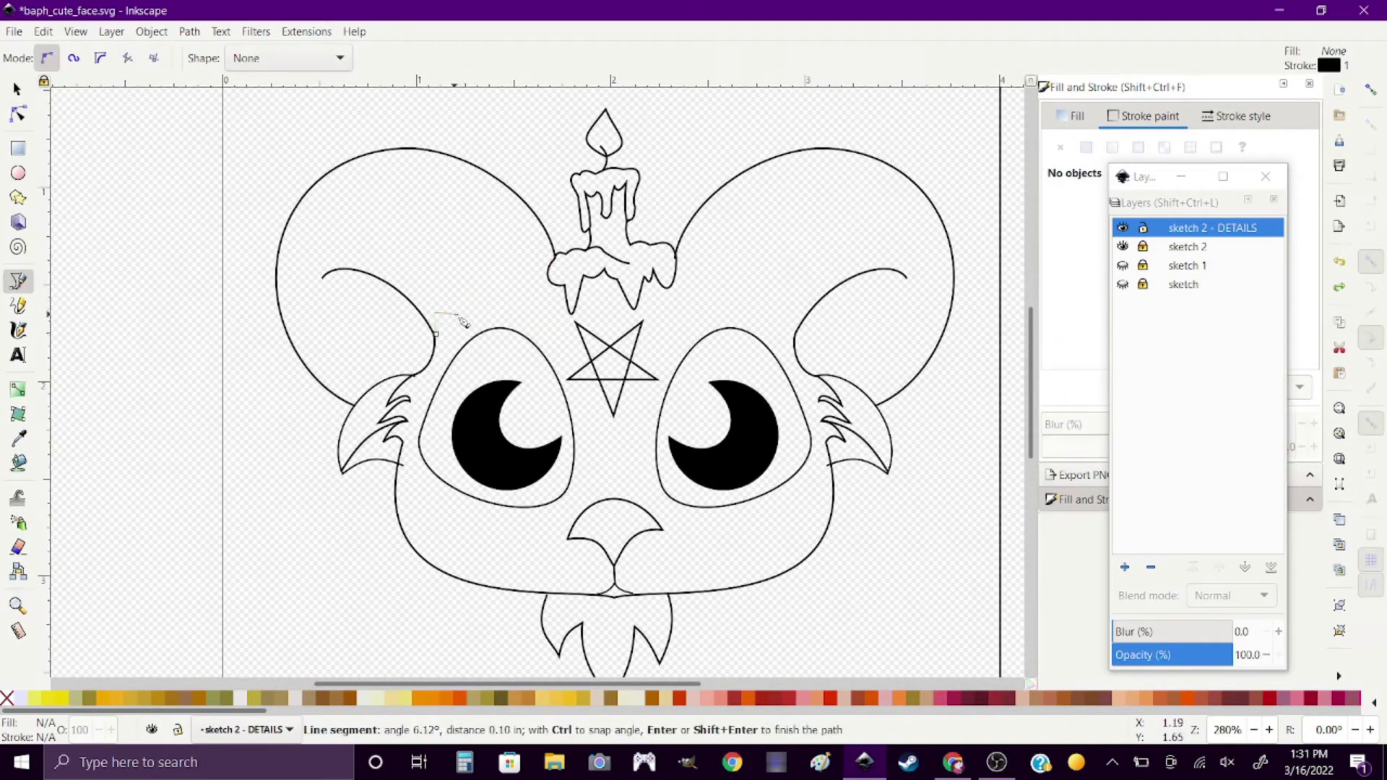
pyautogui.press('Return')
pyautogui.press('n')
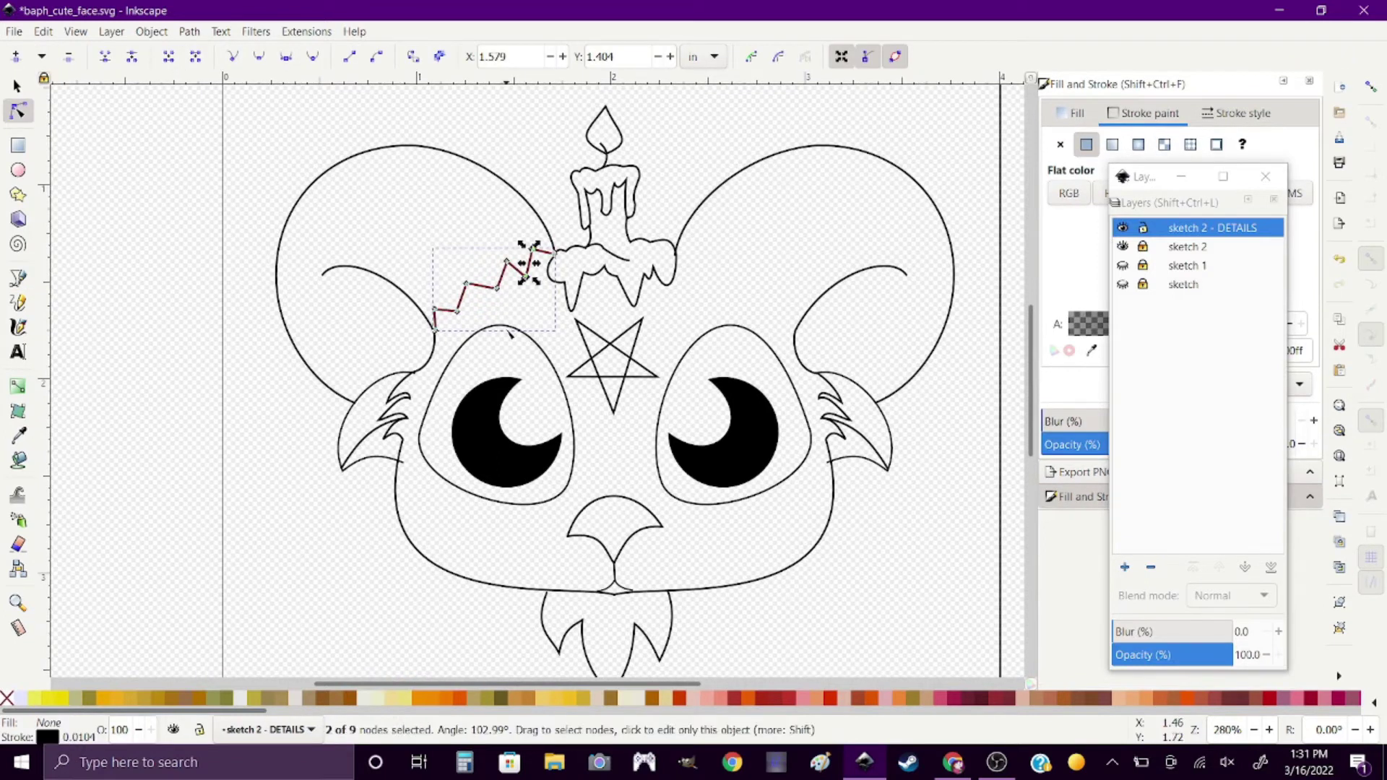
pyautogui.scroll(3, 513, 278)
# Duplicate the zig-zag, flip it horizontally and move it to the right forehead.
pyautogui.press('s')
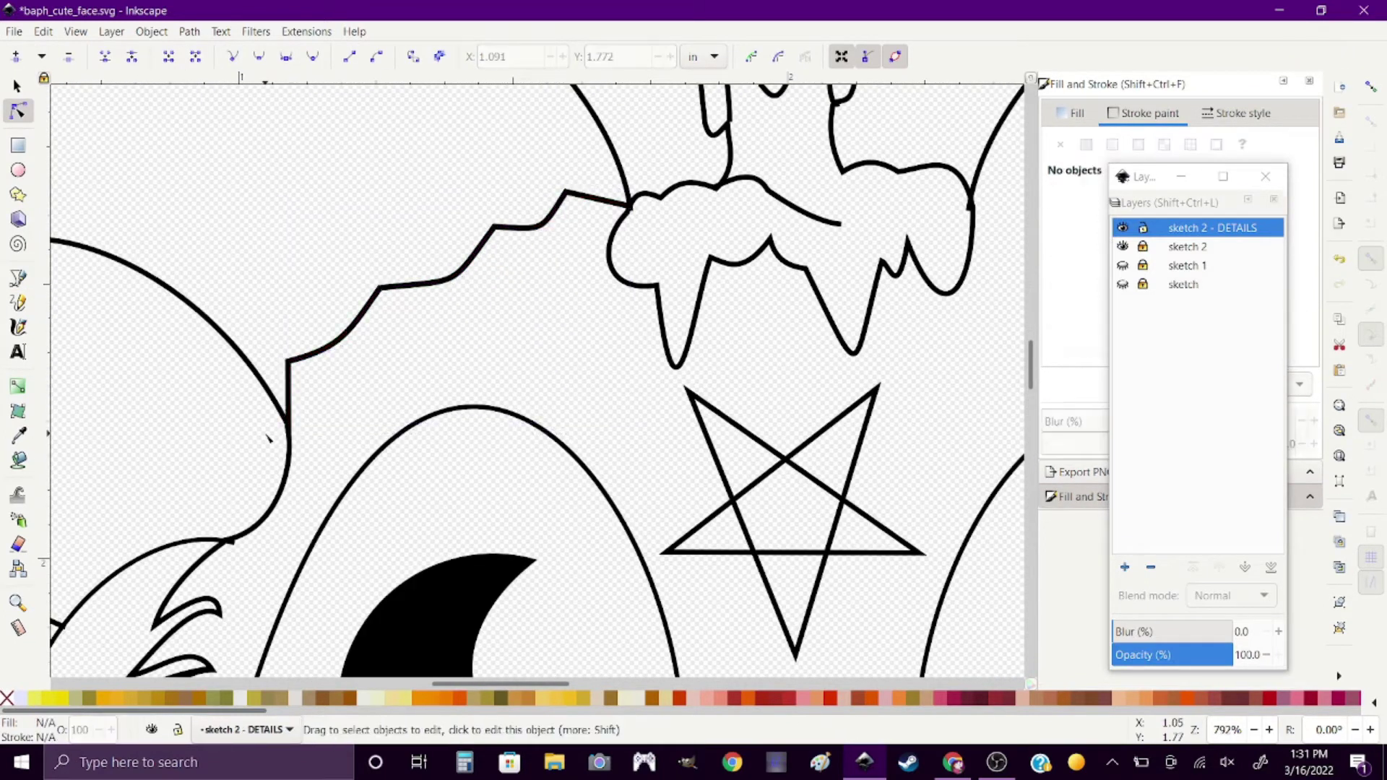
pyautogui.scroll(-5, 334, 201)
pyautogui.scroll(2, 334, 201)
pyautogui.hotkey('ctrl', 'd')
pyautogui.moveTo(480, 376); pyautogui.dragTo(718, 375)
pyautogui.press('h')
pyautogui.scroll(-2, 254, 518)
pyautogui.click(254, 518)
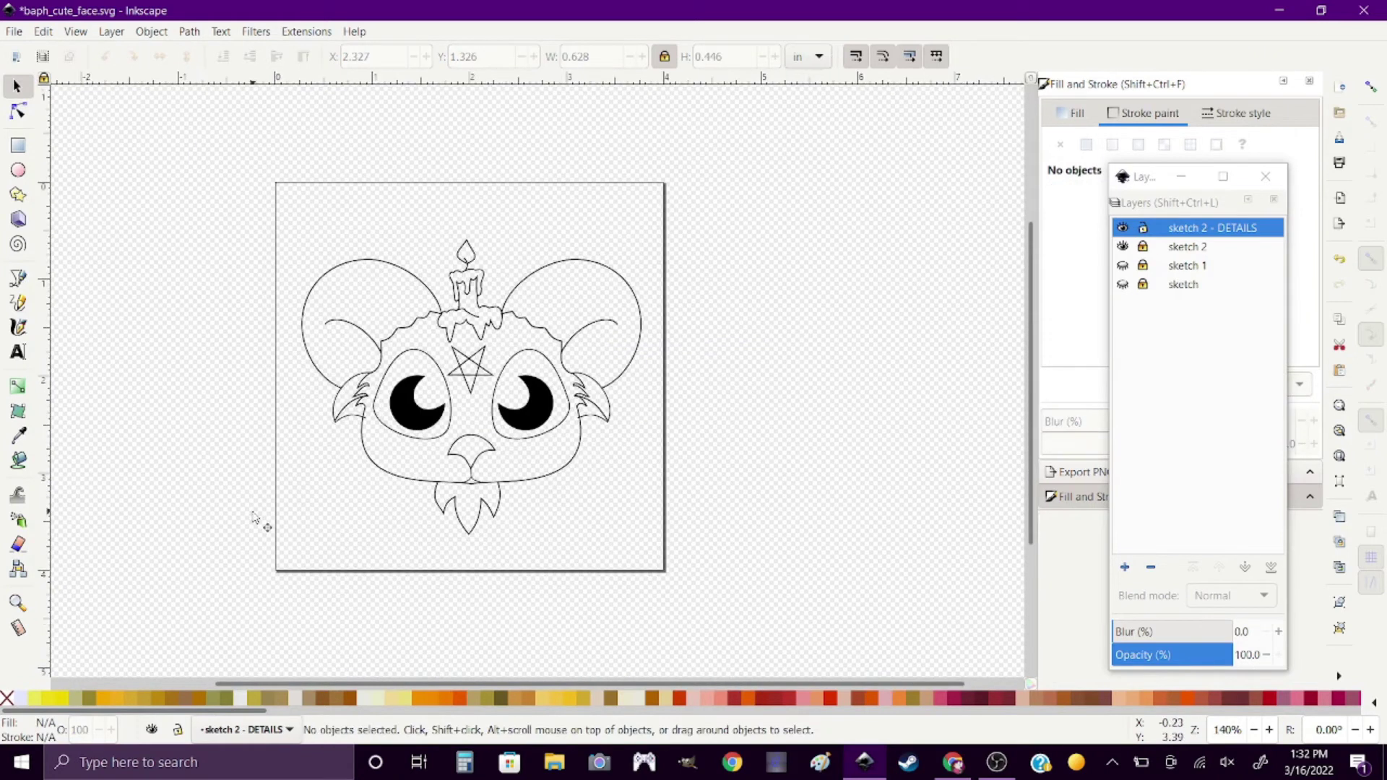
pyautogui.scroll(3, 418, 317)
pyautogui.press('b')
pyautogui.click(201, 332)
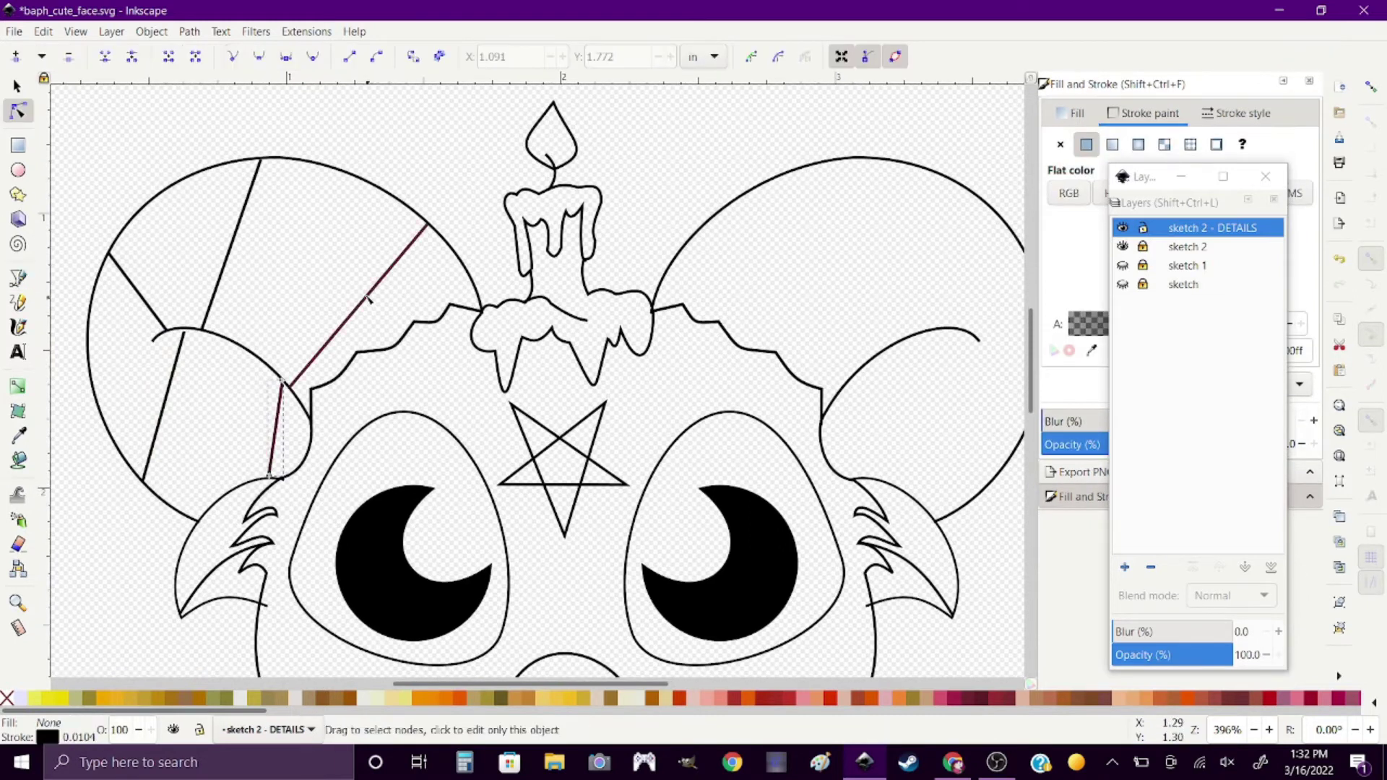
# Bend three straight left-horn segments into curves and zoom out.
pyautogui.moveTo(367, 298); pyautogui.dragTo(386, 322)
pyautogui.moveTo(231, 247); pyautogui.dragTo(262, 247)
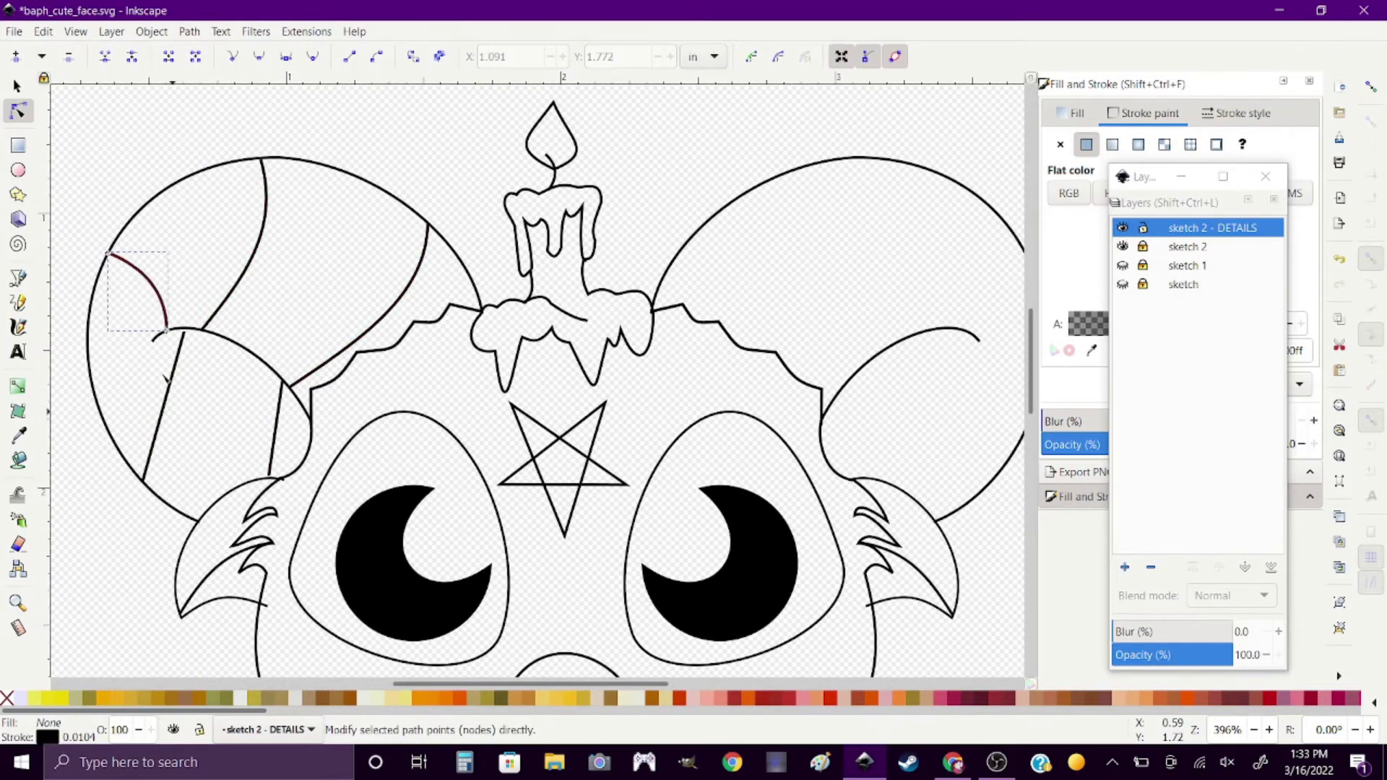
pyautogui.moveTo(170, 453); pyautogui.dragTo(173, 361)
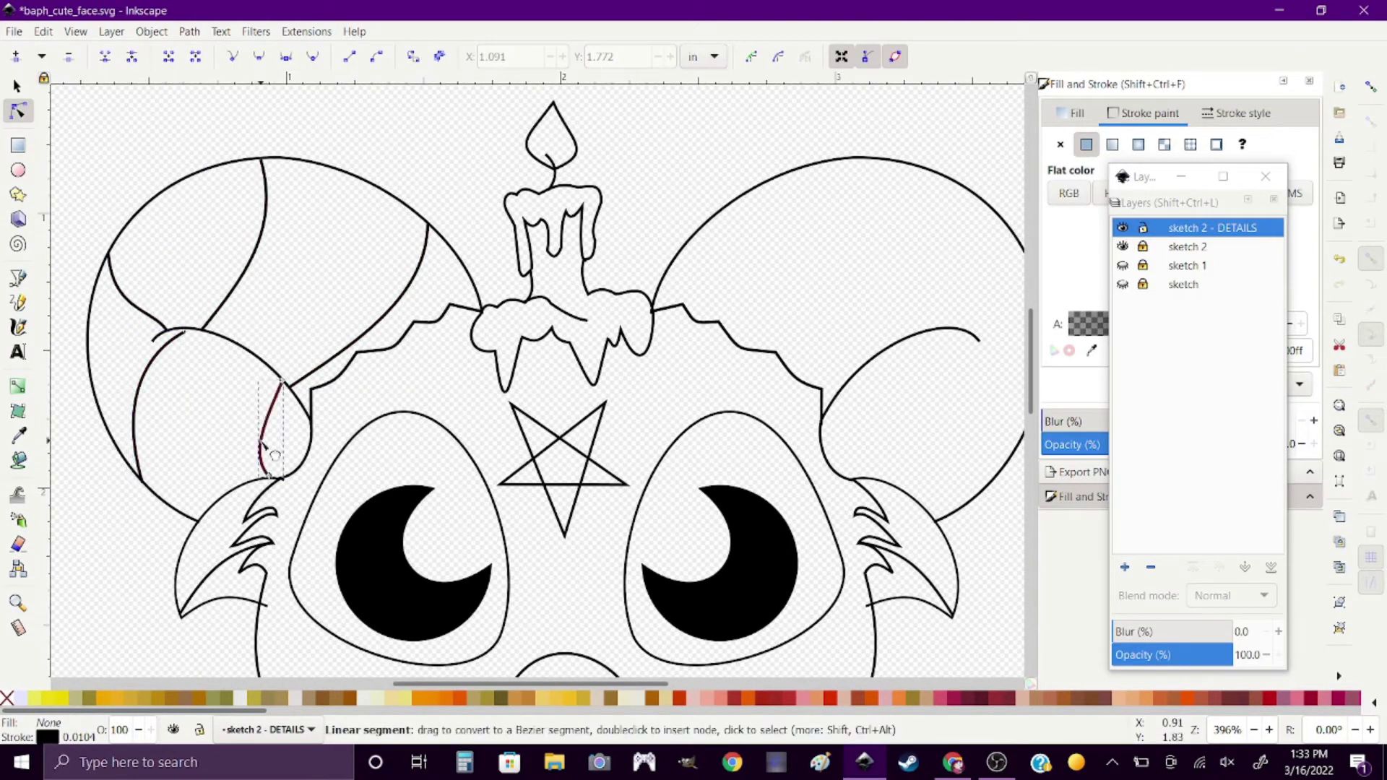
pyautogui.press('-')
pyautogui.press('-')
pyautogui.press('s')
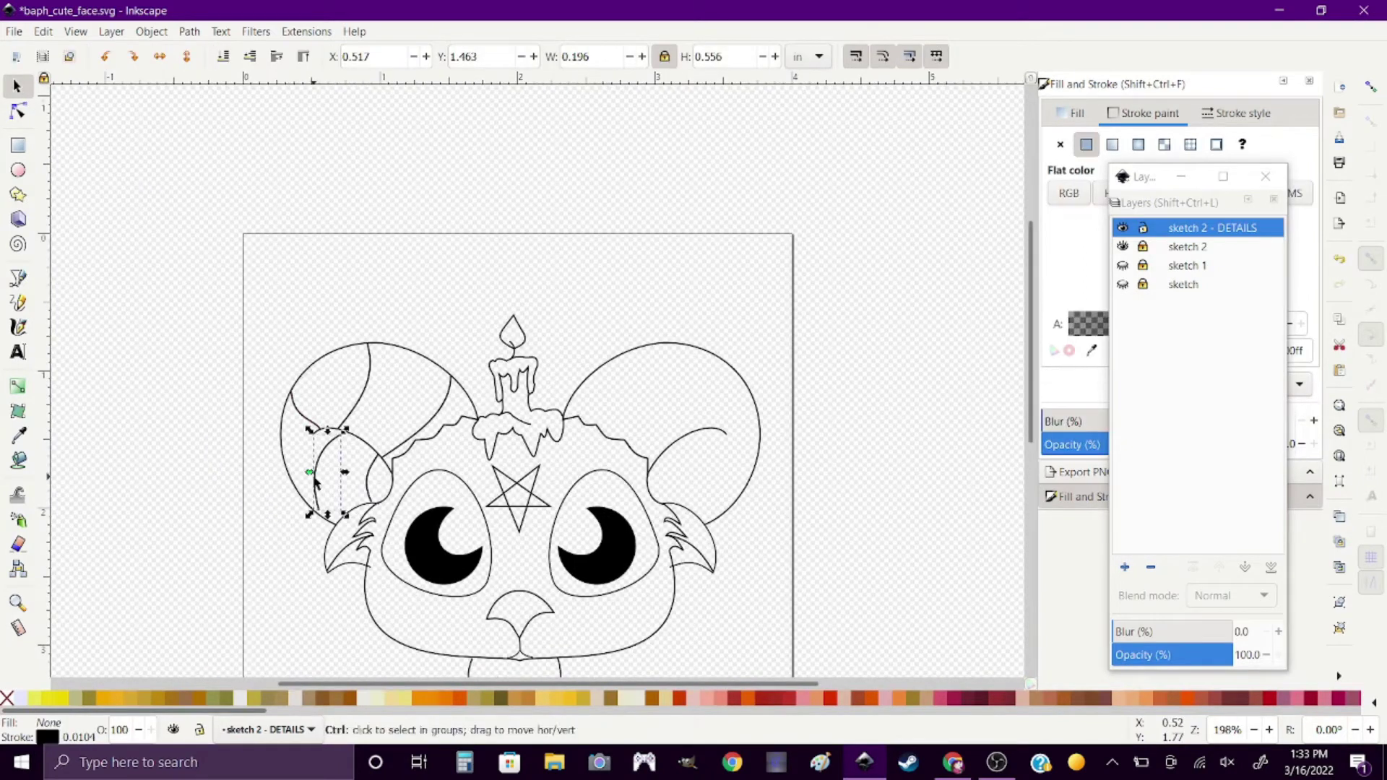
# Reposition another horn curve, then undo the move.
pyautogui.click(303, 404)
pyautogui.scroll(3, 334, 384)
pyautogui.moveTo(334, 383); pyautogui.dragTo(329, 356)
pyautogui.scroll(-5, 329, 356)
pyautogui.hotkey('ctrl', 'z')
pyautogui.hotkey('ctrl', 'z')
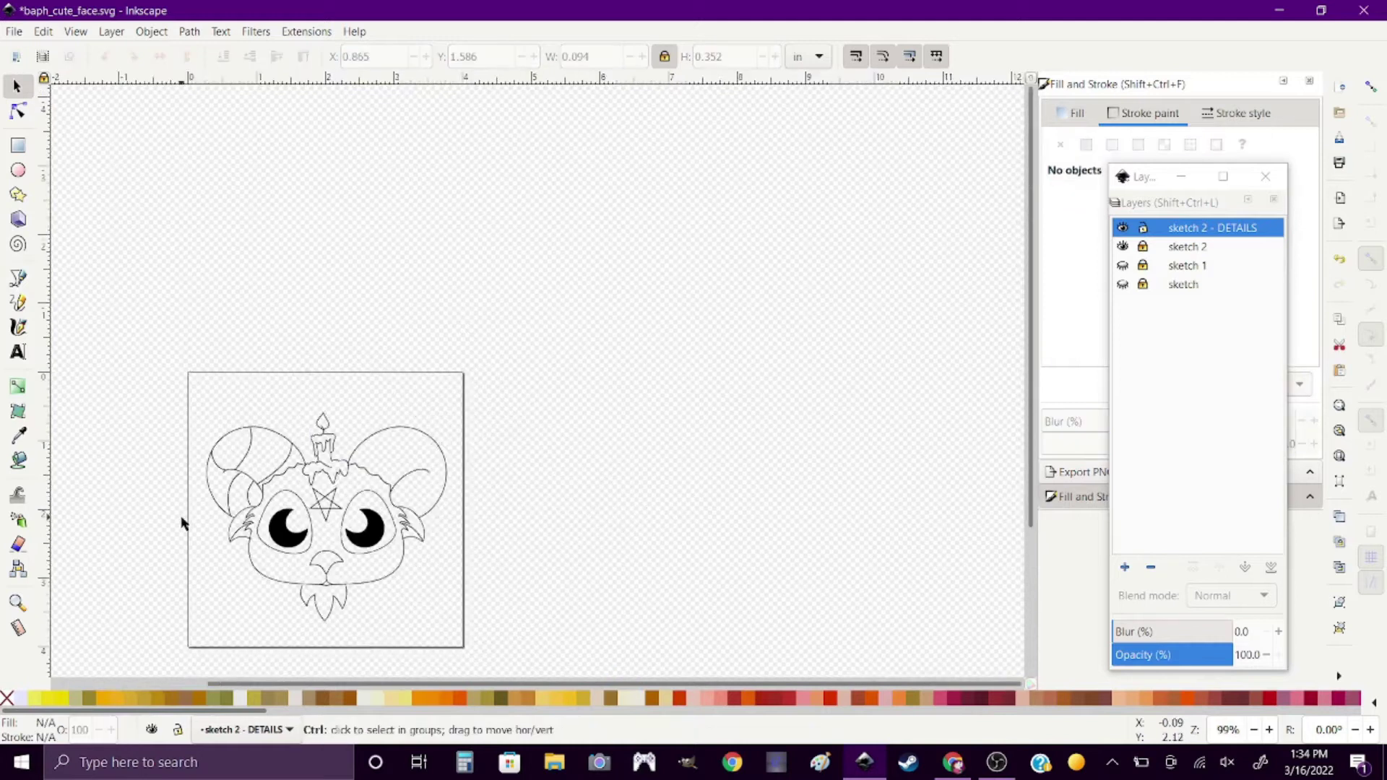
pyautogui.scroll(5, 182, 522)
# Draw a curved stroke inside the left horn, then delete it.
pyautogui.press('b')
pyautogui.click(461, 356)
pyautogui.doubleClick(571, 298)
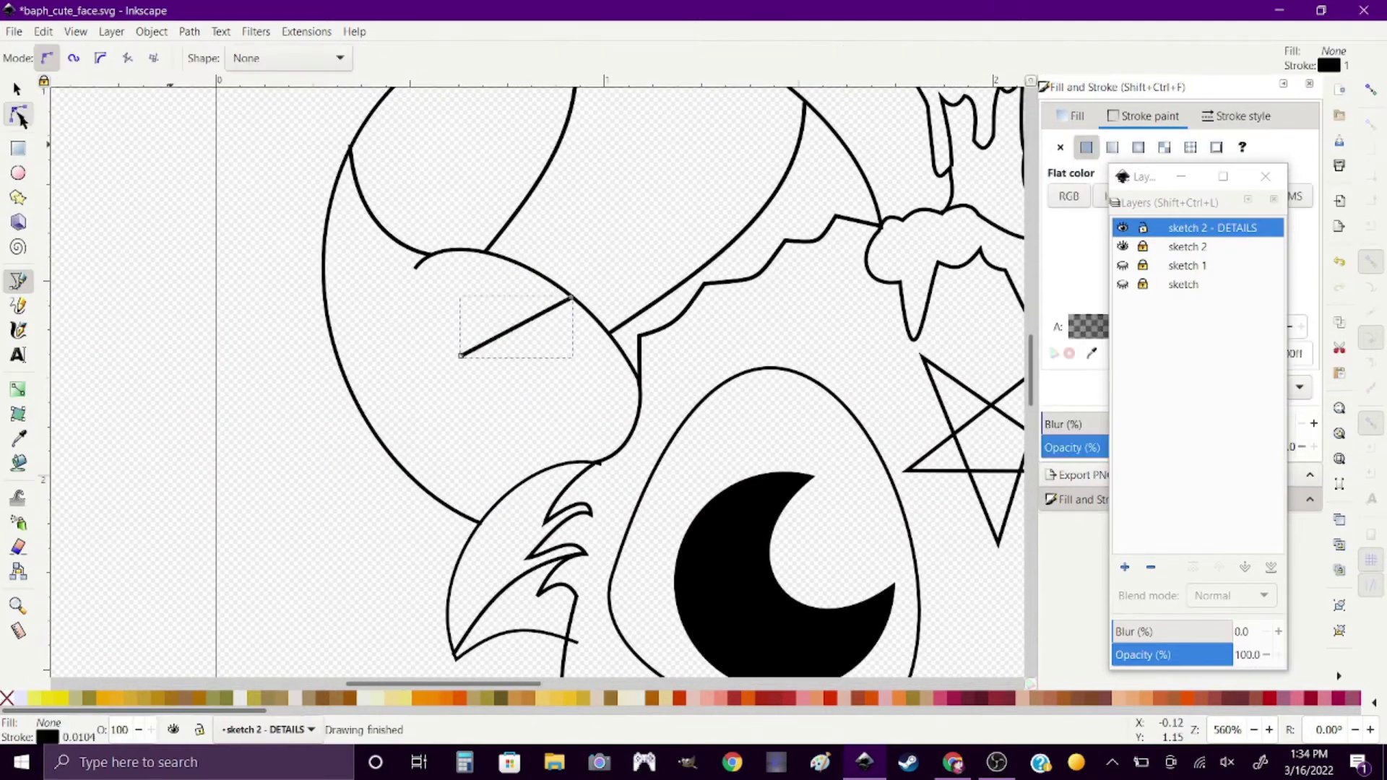
pyautogui.click(18, 114)
pyautogui.moveTo(516, 327); pyautogui.dragTo(557, 387)
pyautogui.moveTo(570, 298); pyautogui.dragTo(544, 319)
pyautogui.press('Delete')
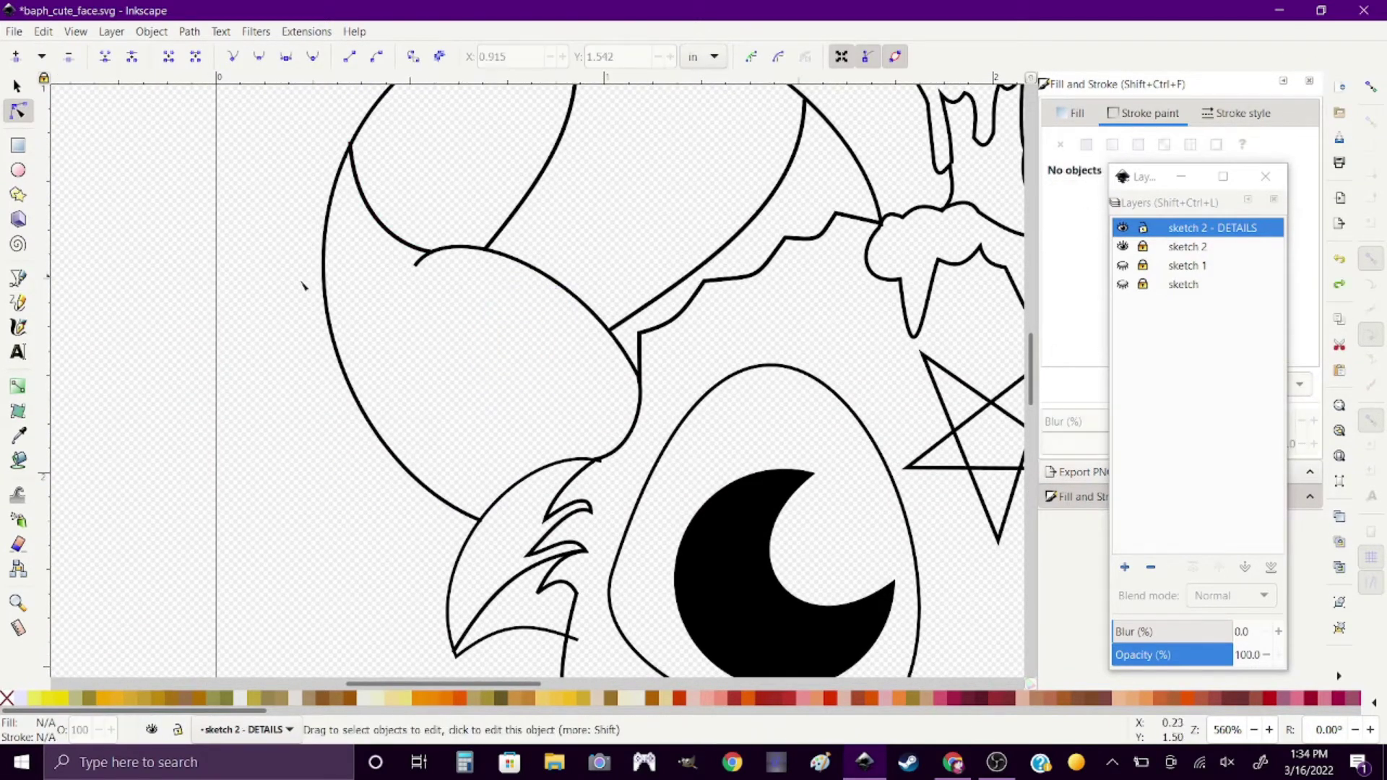
pyautogui.press('b')
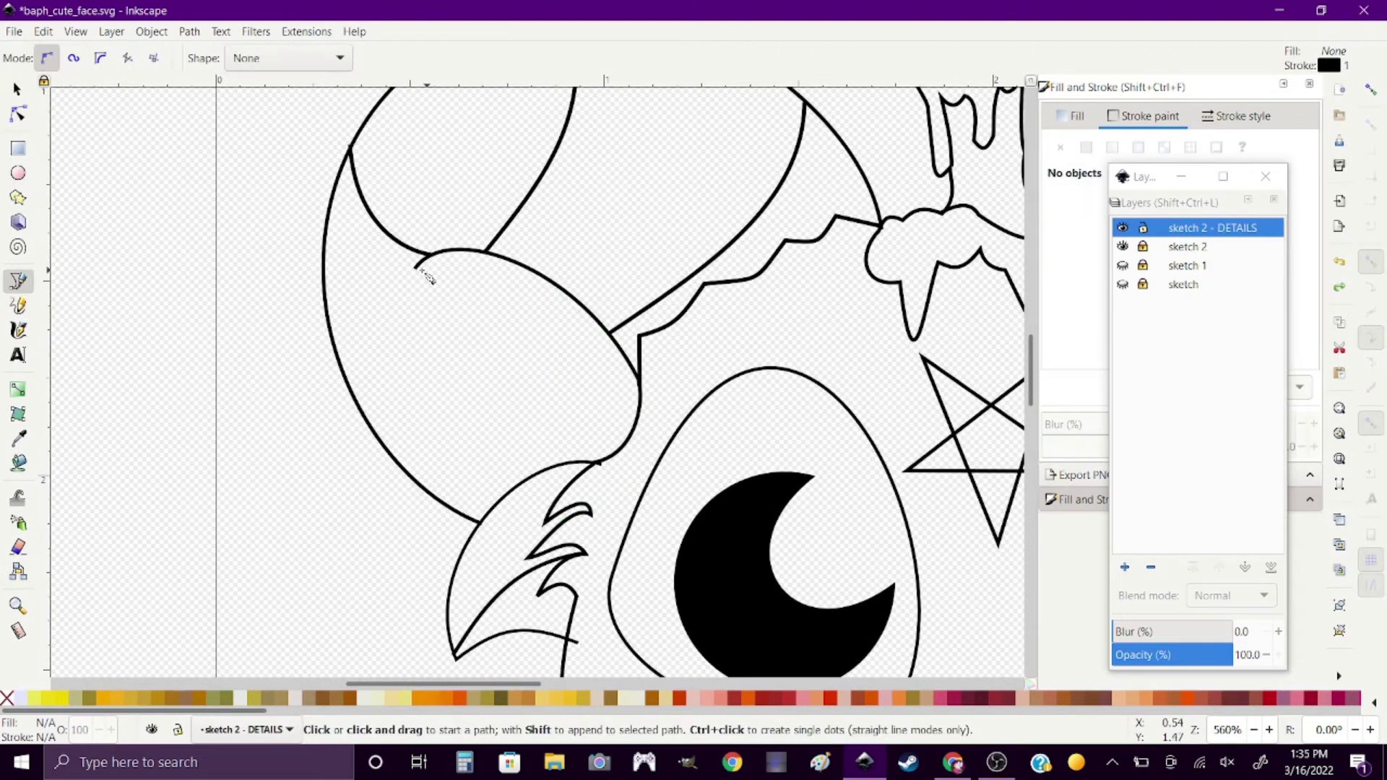
# Draw a triangular curl path in the horn and round its left and bottom sides.
pyautogui.click(567, 392)
pyautogui.click(491, 318)
pyautogui.doubleClick(461, 363)
pyautogui.press('n')
pyautogui.moveTo(417, 332); pyautogui.dragTo(395, 331)
pyautogui.moveTo(491, 394); pyautogui.dragTo(492, 419)
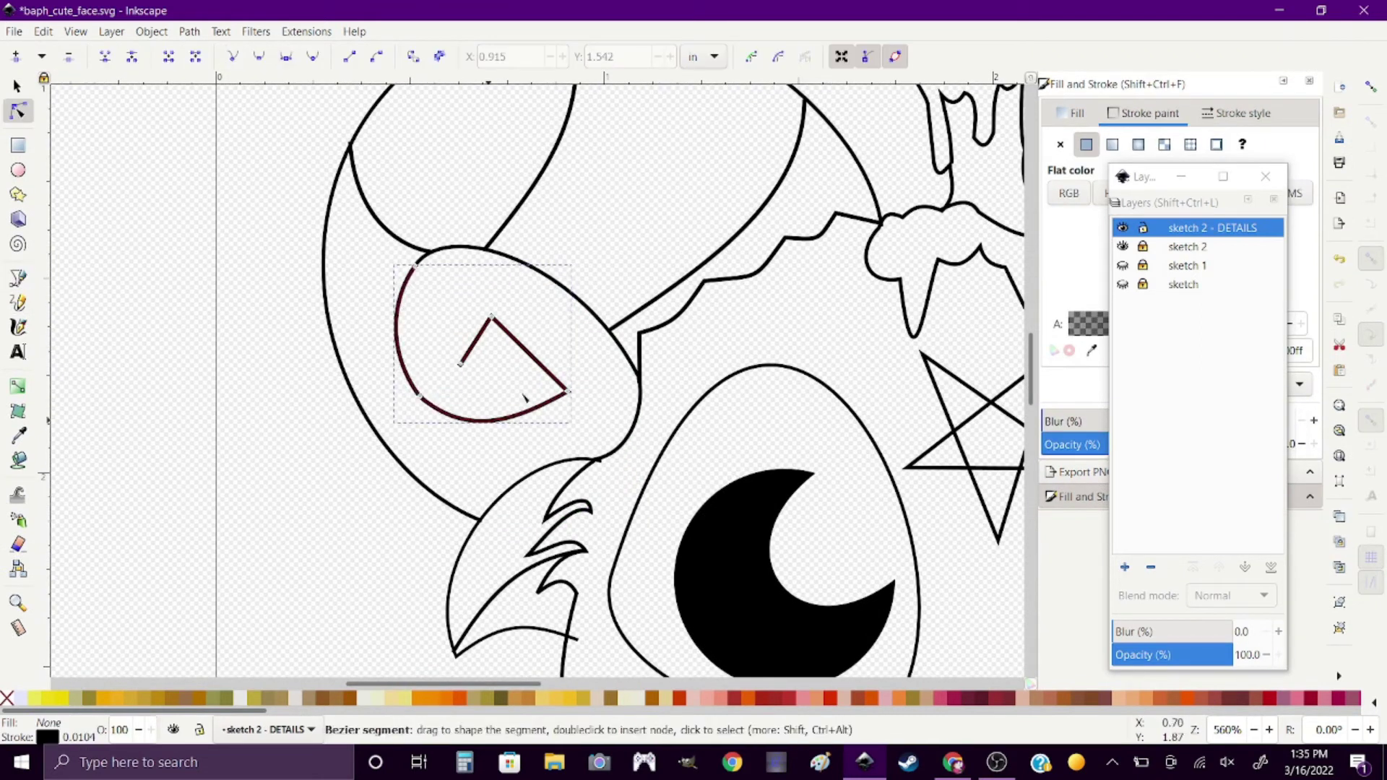
pyautogui.press('Escape')
# Smooth the curl's top corner and wind the loop into a spiral.
pyautogui.scroll(1, 396, 476)
pyautogui.hscroll(3, 396, 477)
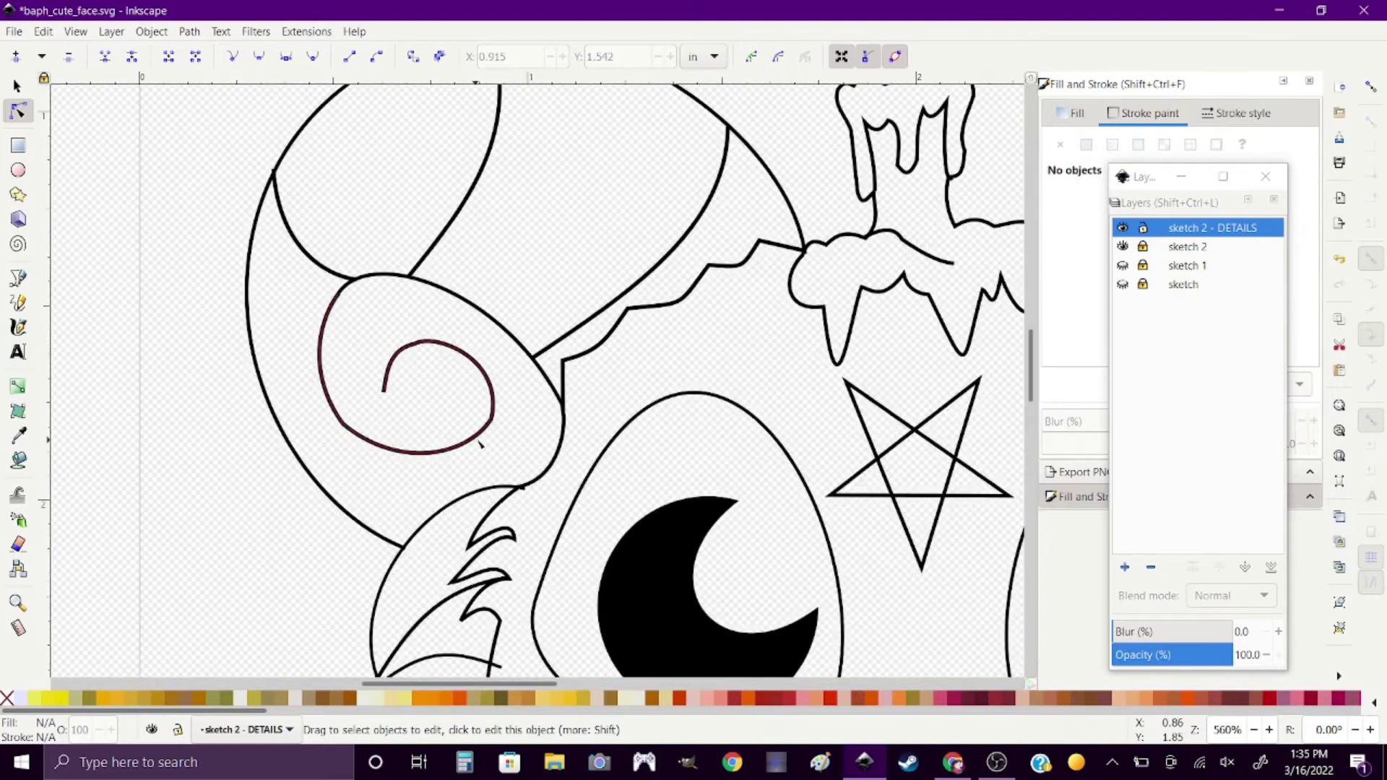
pyautogui.click(396, 477)
pyautogui.moveTo(390, 375)
pyautogui.mouseDown()
pyautogui.moveTo(395, 477)
pyautogui.moveTo(404, 408)
pyautogui.moveTo(450, 452)
pyautogui.mouseUp()
pyautogui.hotkey('ctrl', 'a')
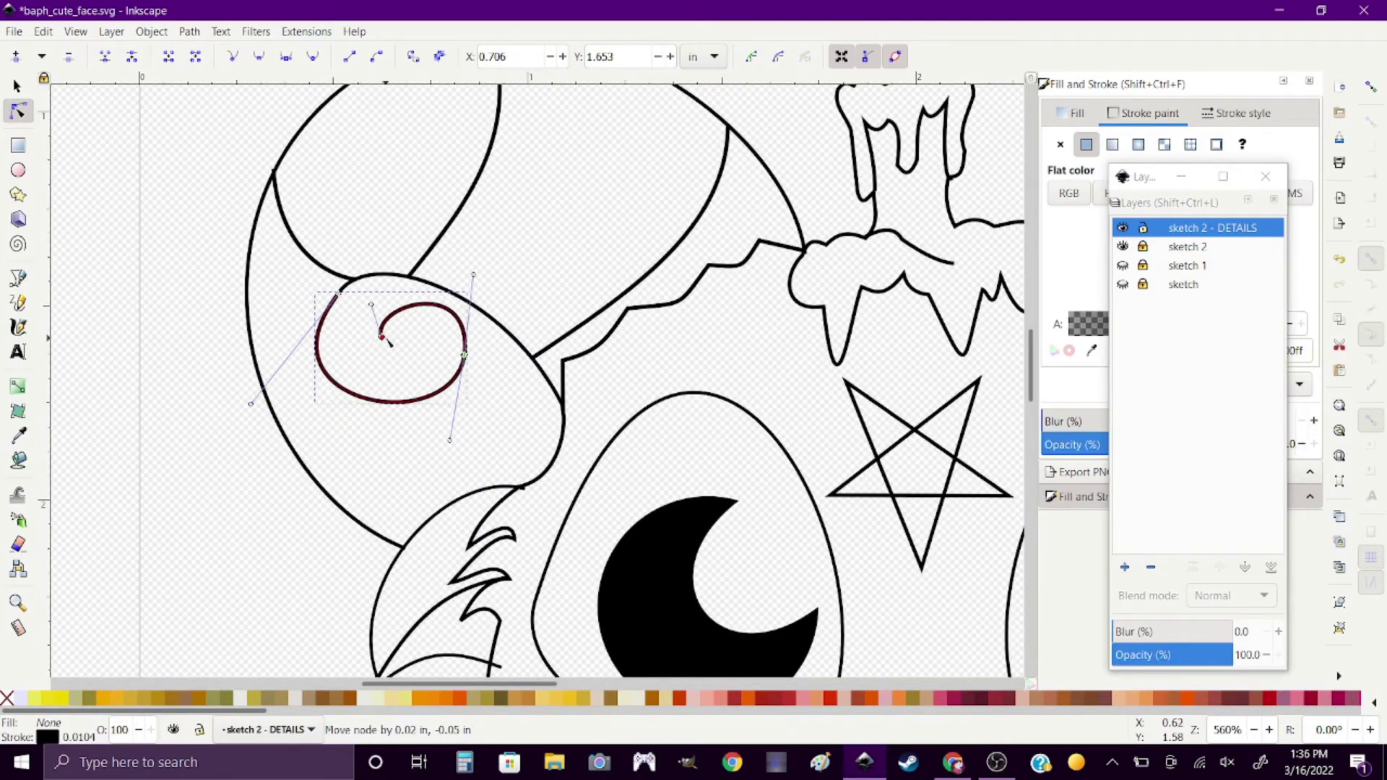
pyautogui.moveTo(251, 404); pyautogui.dragTo(274, 421)
pyautogui.press('Escape')
# Undo the last spiral curl edit and save the drawing.
pyautogui.scroll(-4, 313, 498)
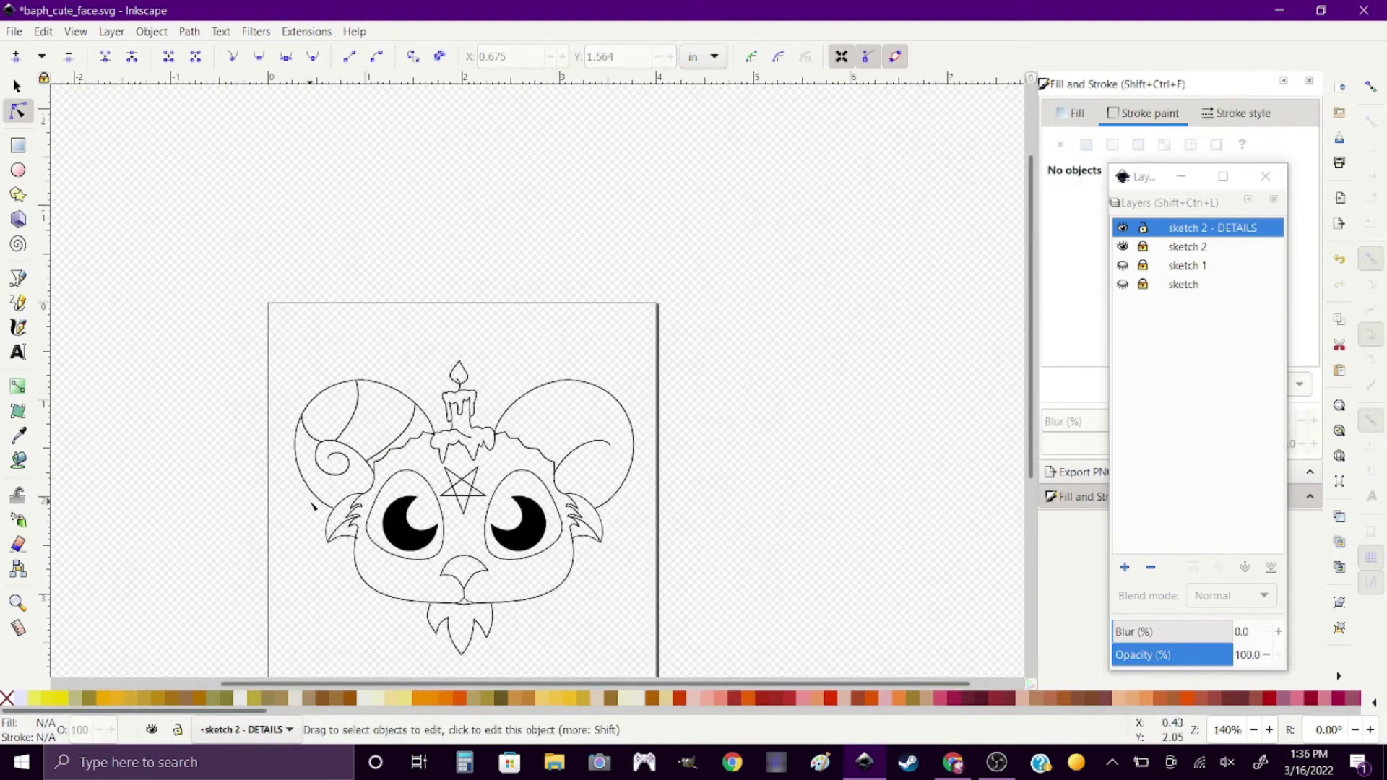
pyautogui.press('z')
pyautogui.click(44, 31)
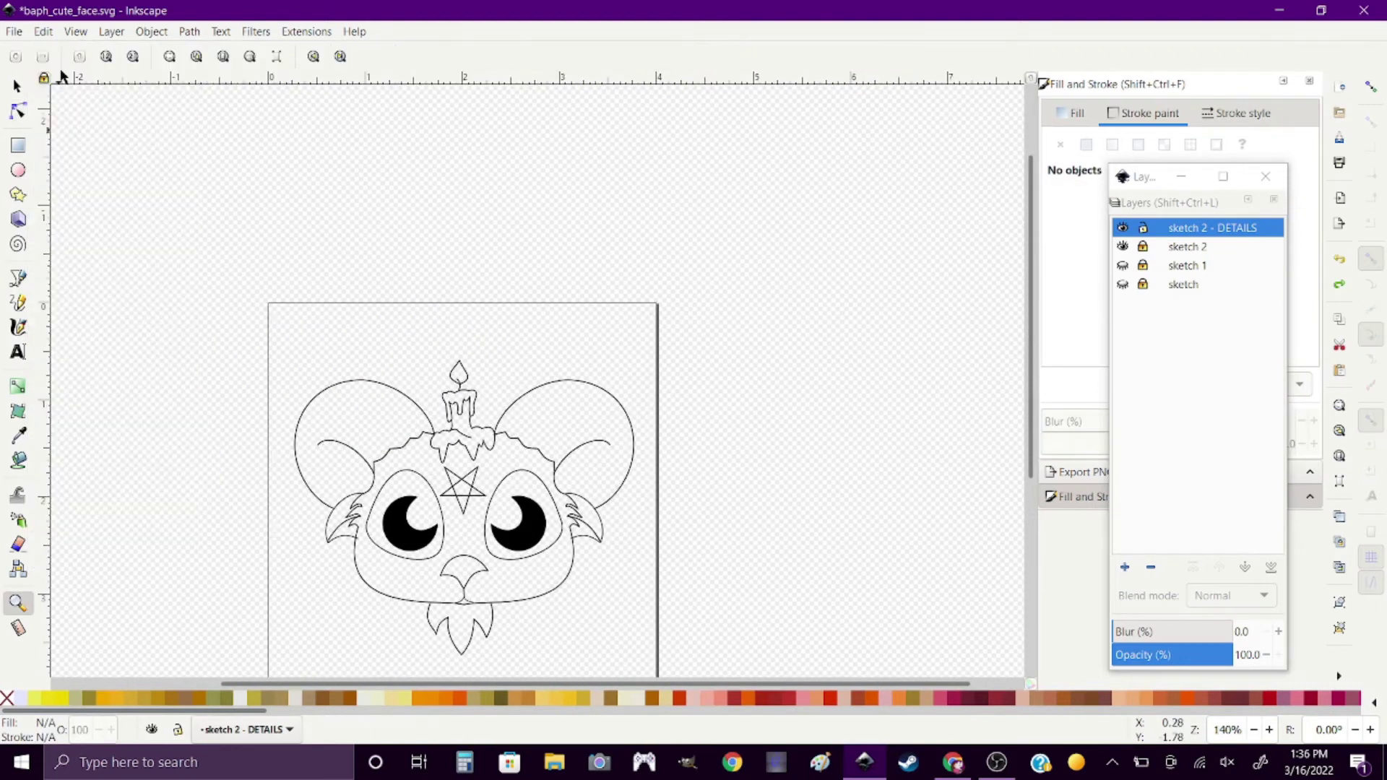
pyautogui.hotkey('ctrl', 's')
# Try a Bezier curve bent leftward beside the left ear, then undo it.
pyautogui.scroll(3, 363, 509)
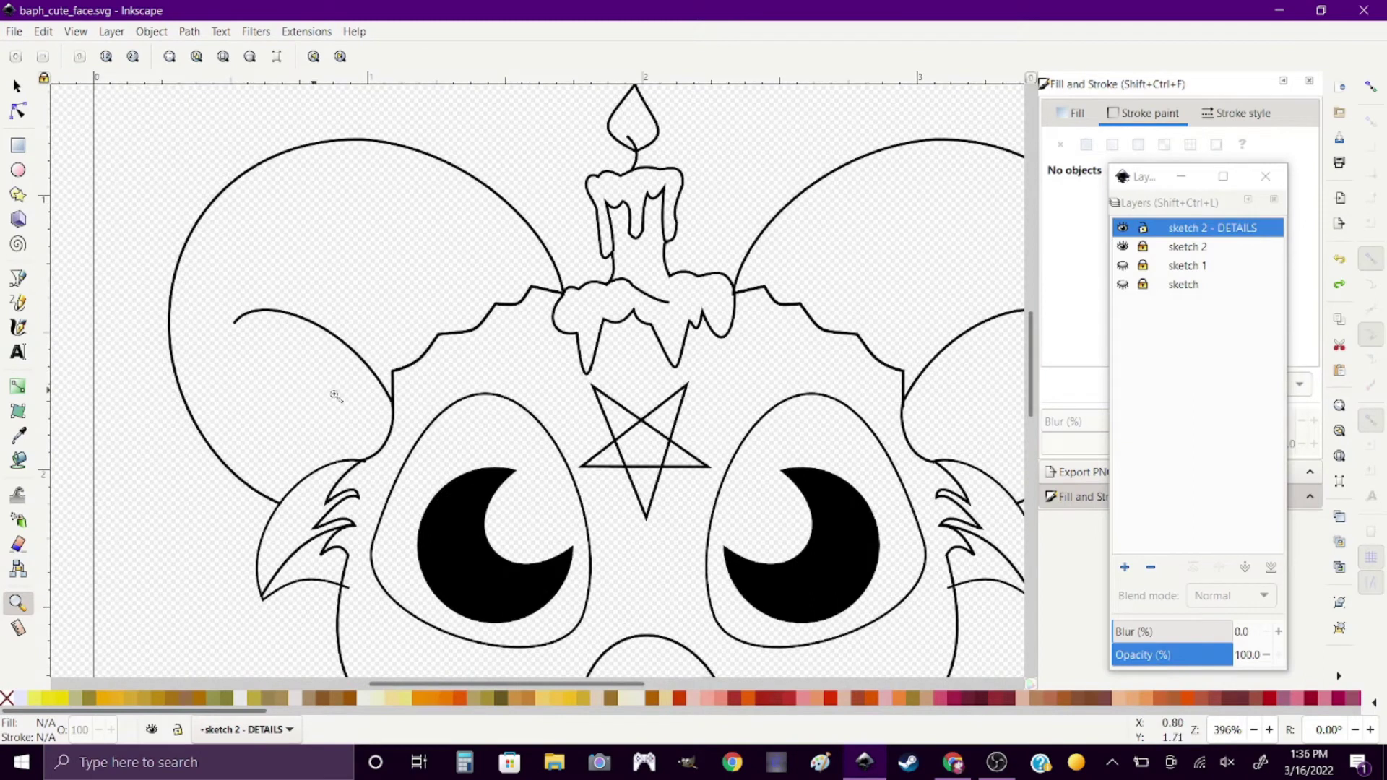
pyautogui.press('b')
pyautogui.click(287, 315)
pyautogui.click(328, 421)
pyautogui.press('Return')
pyautogui.press('n')
pyautogui.moveTo(308, 367); pyautogui.dragTo(280, 390)
pyautogui.press('5')
pyautogui.hotkey('ctrl', 'z')
pyautogui.scroll(3, 405, 299)
# Sketch freehand strokes along the inner left ear, adjust a node, then remove them.
pyautogui.press('p')
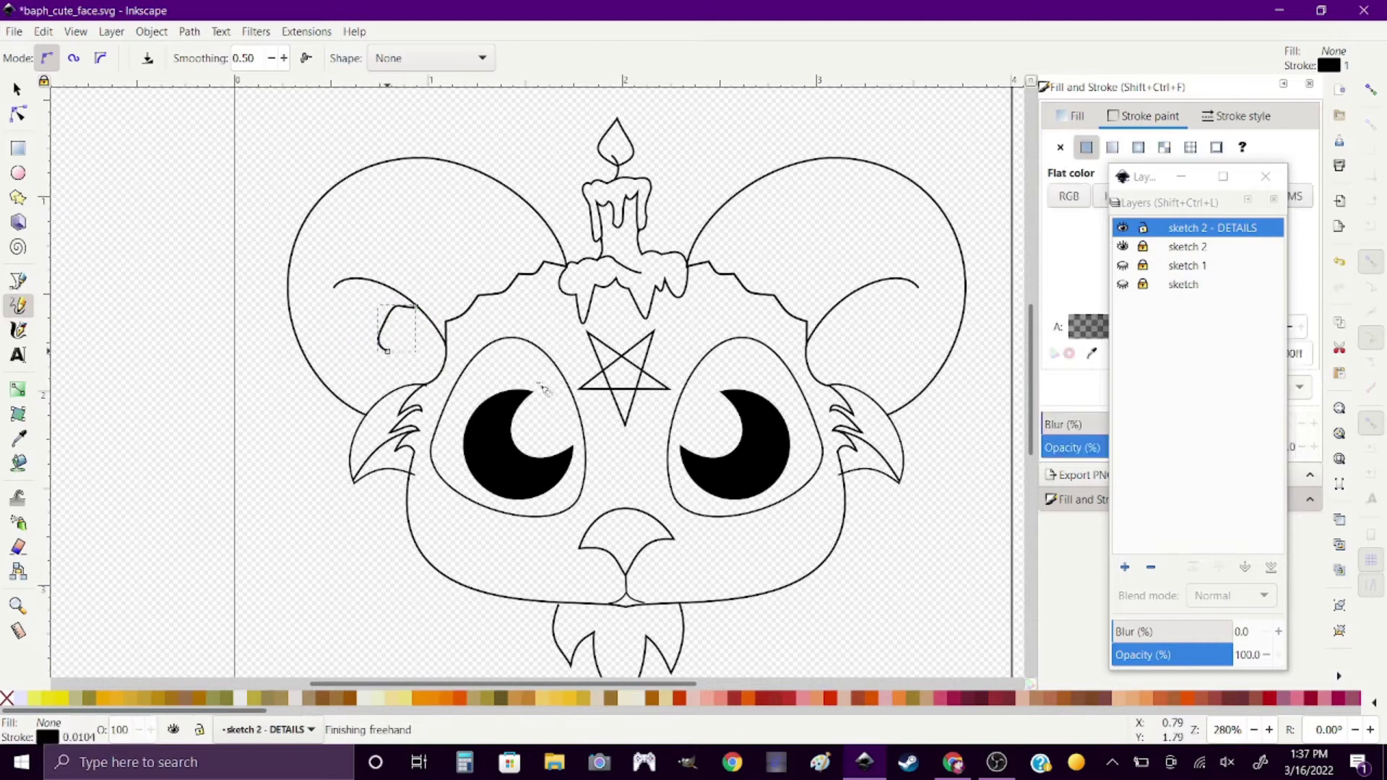
pyautogui.moveTo(435, 329); pyautogui.dragTo(390, 390)
pyautogui.hotkey('ctrl', 'z')
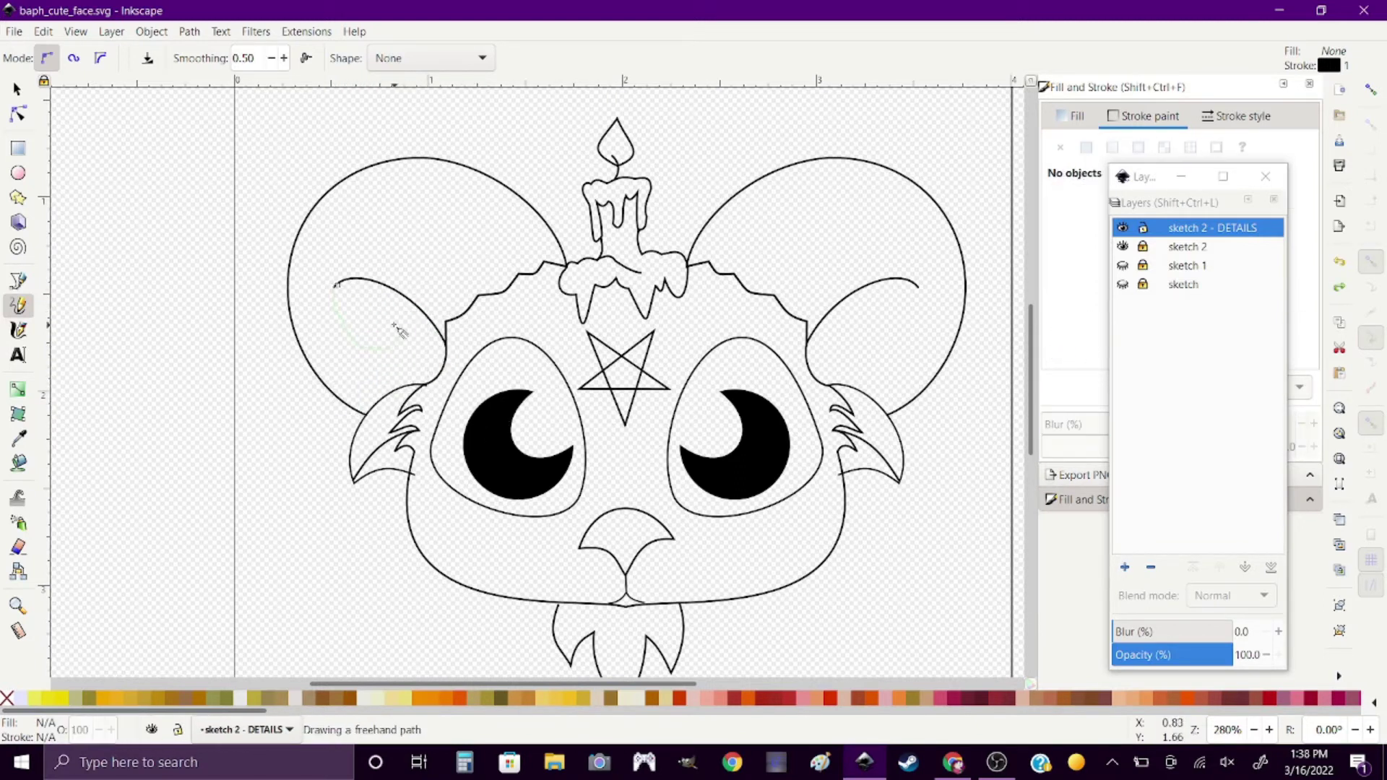
pyautogui.moveTo(398, 293); pyautogui.dragTo(452, 354)
pyautogui.press('n')
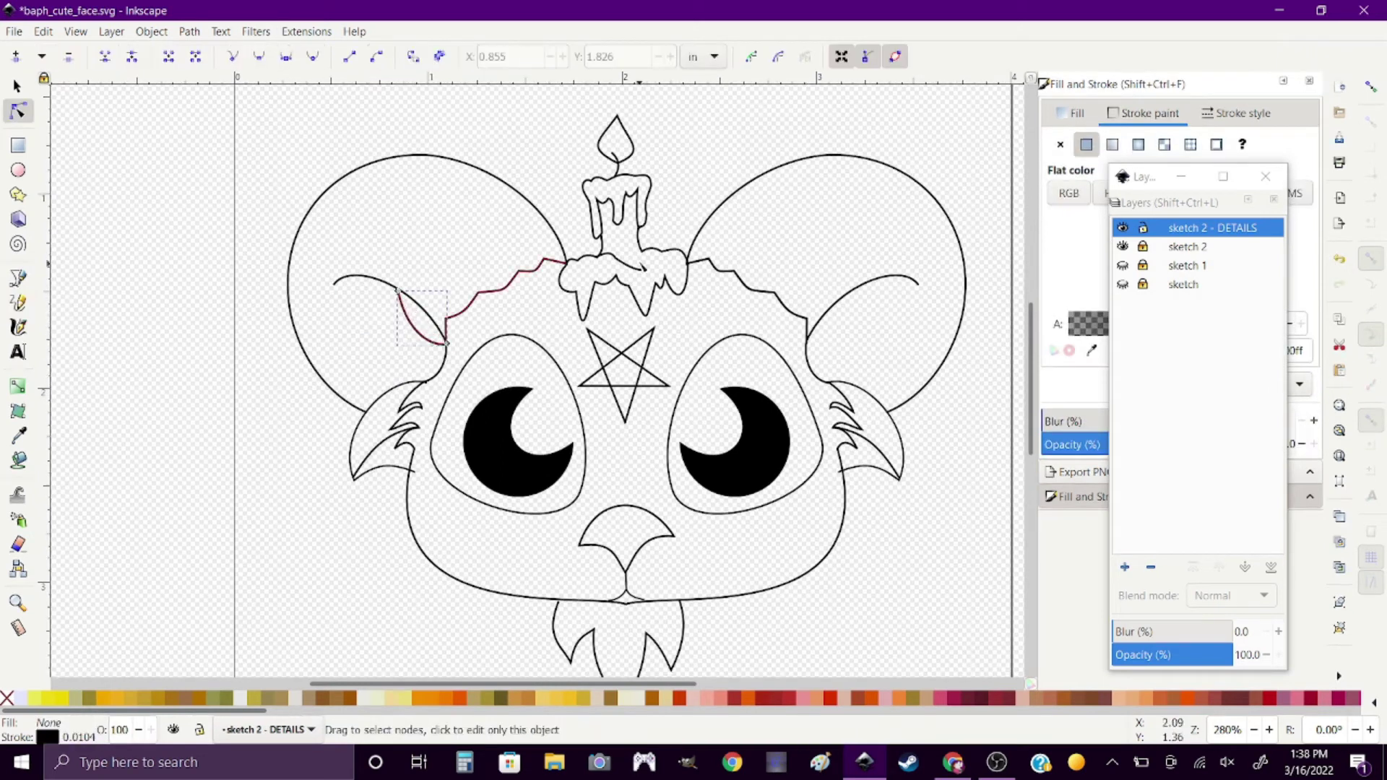
pyautogui.moveTo(520, 285); pyautogui.dragTo(509, 263)
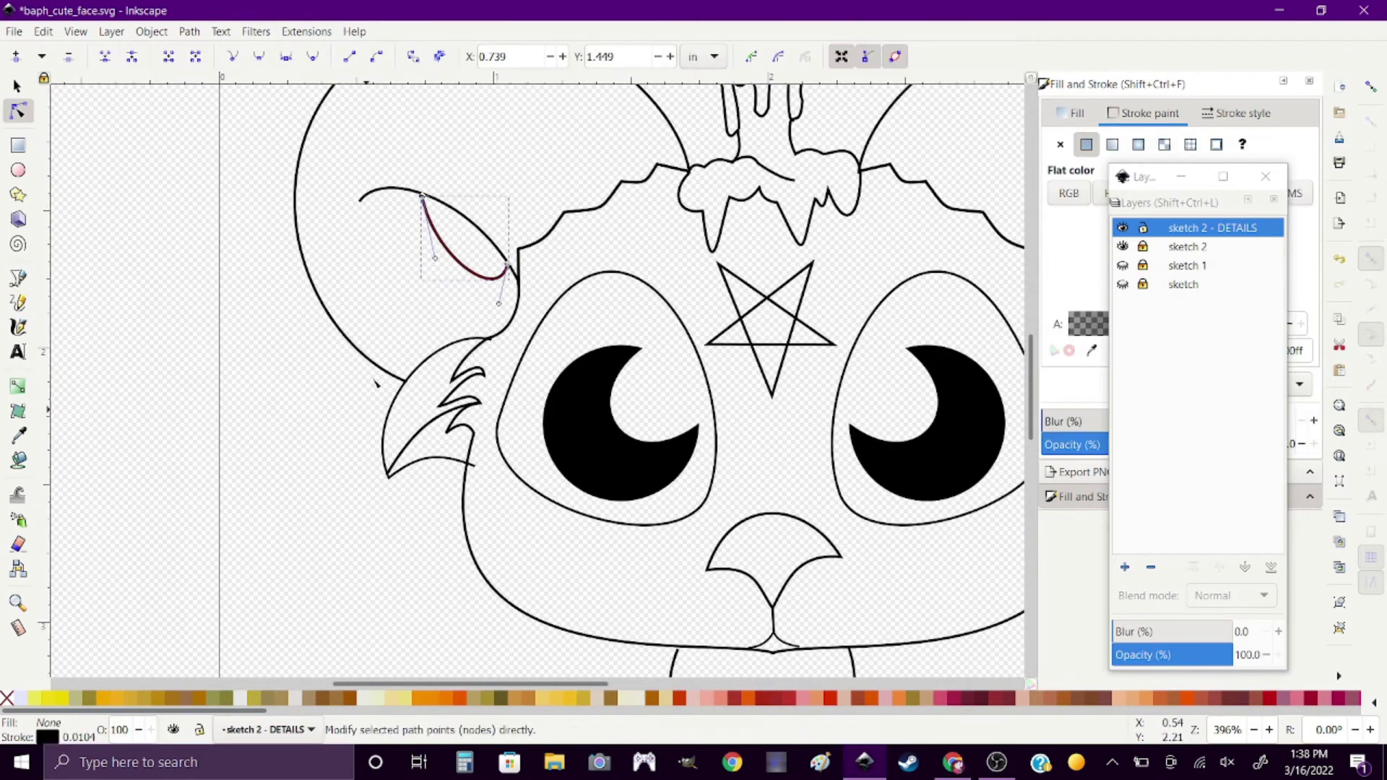
pyautogui.press('Escape')
pyautogui.press('5')
pyautogui.click(16, 86)
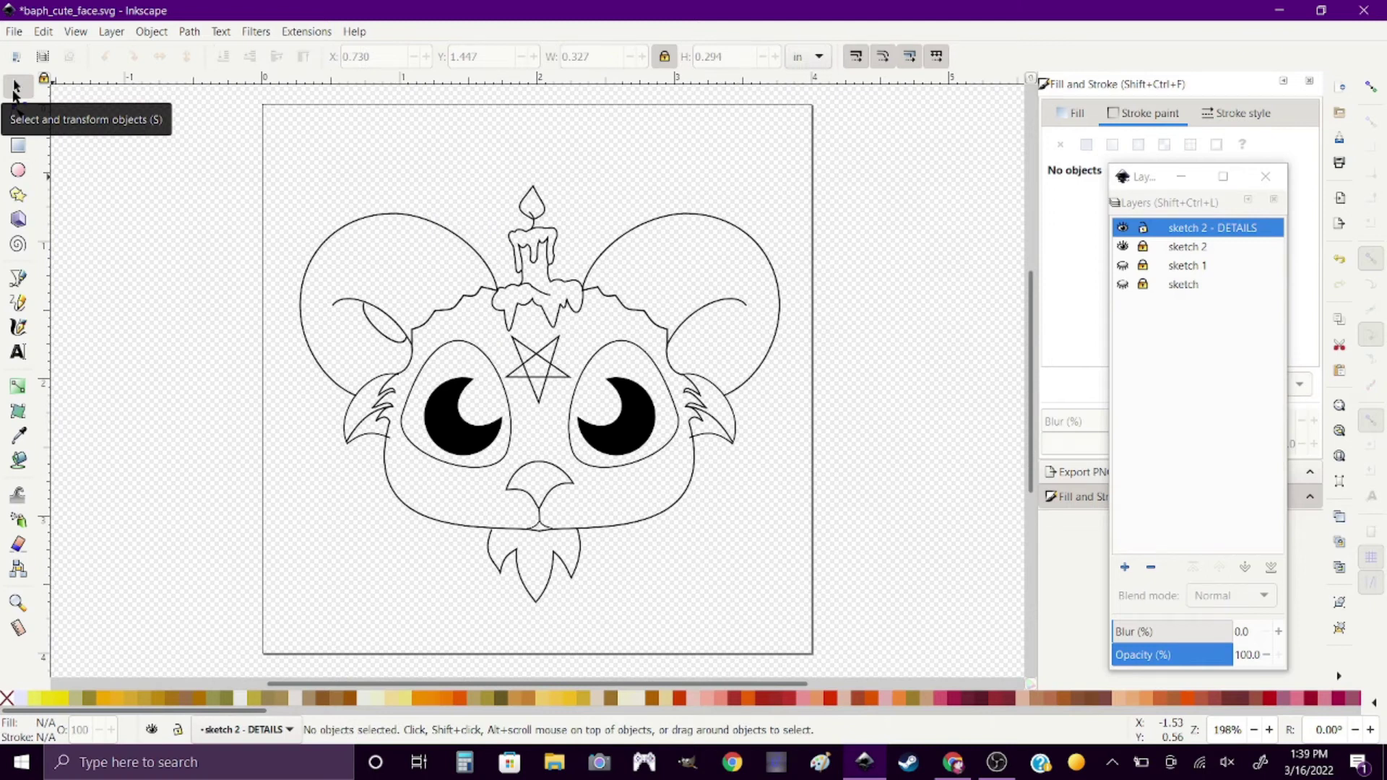
pyautogui.hotkey('ctrl', 'z')
# Draw straight guide lines across the left ear, undoing the unwanted ones.
pyautogui.press('b')
pyautogui.scroll(1, 428, 334)
pyautogui.click(390, 314)
pyautogui.click(511, 235)
pyautogui.press('Return')
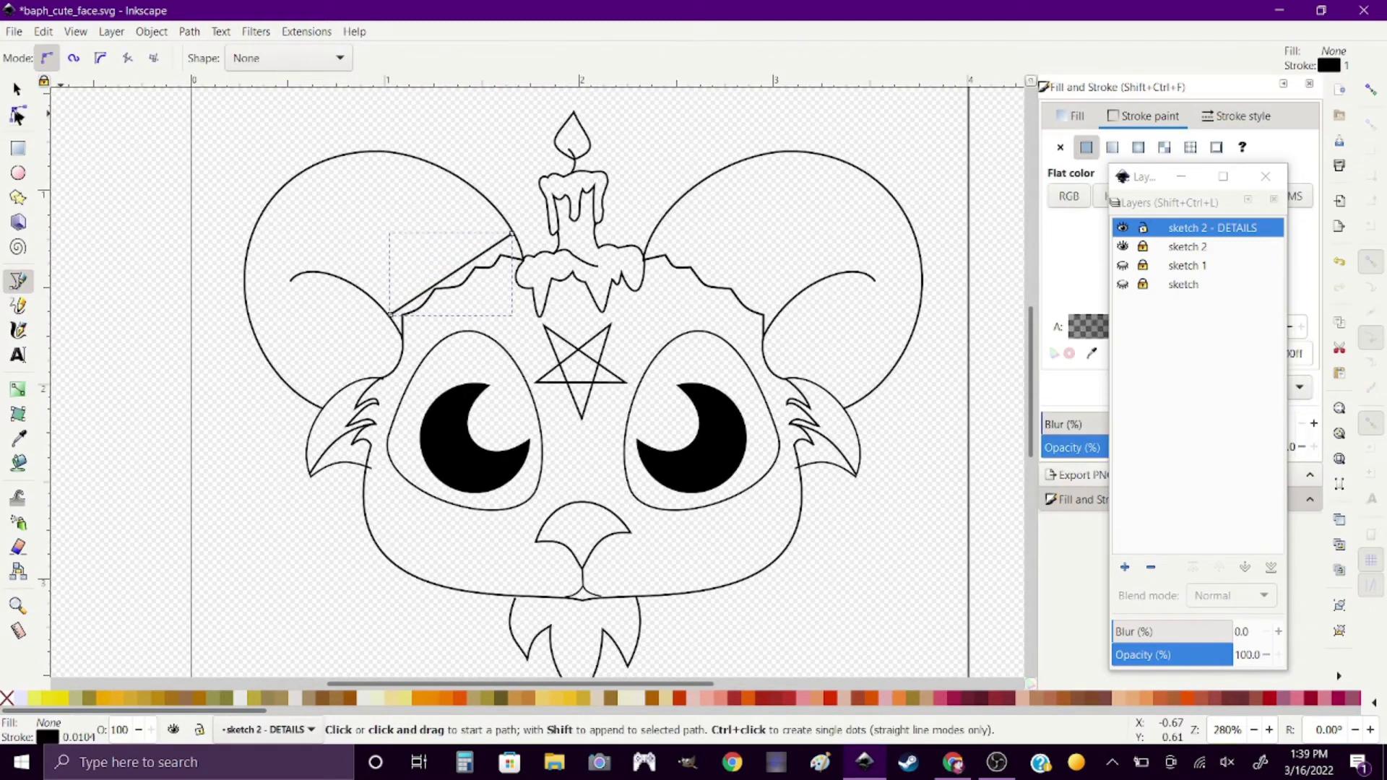
pyautogui.hotkey('ctrl', 'z')
pyautogui.click(296, 276)
pyautogui.doubleClick(261, 224)
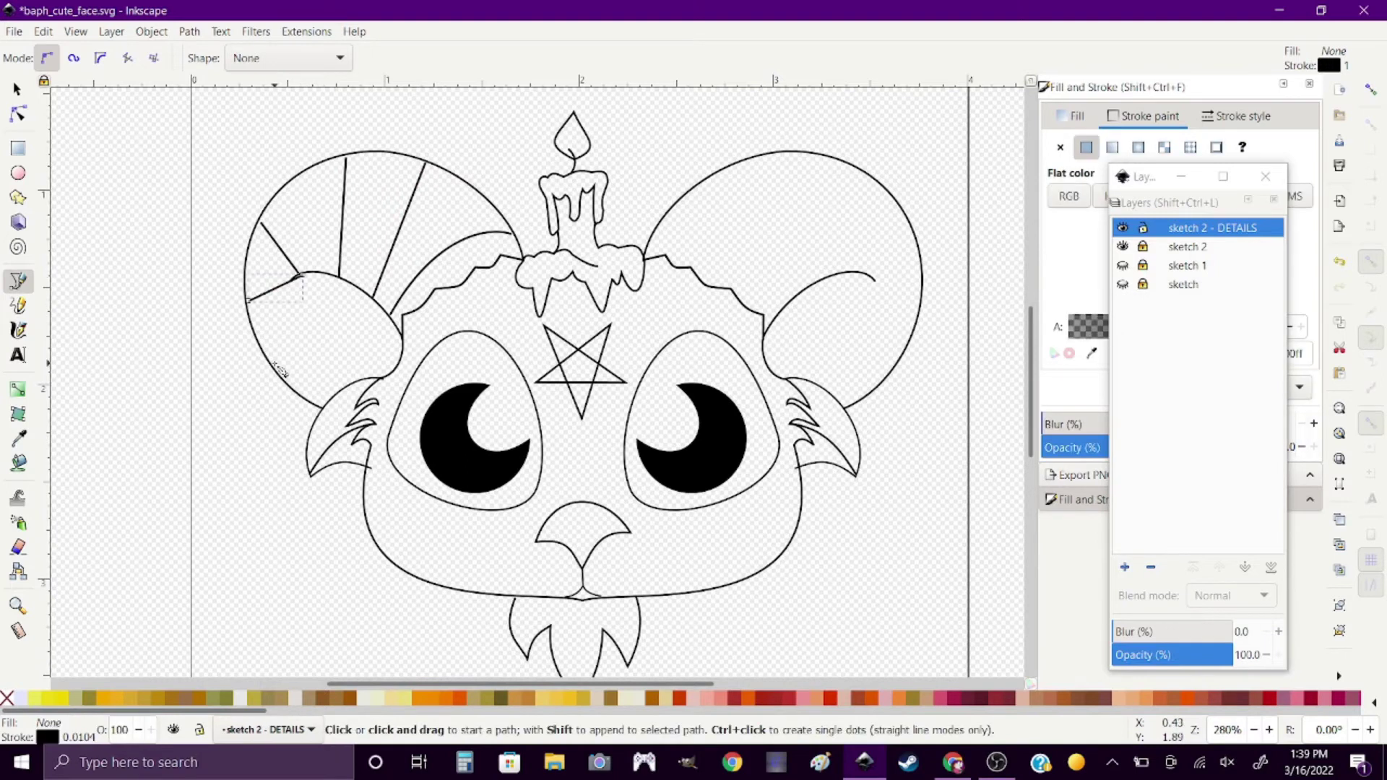
pyautogui.hotkey('ctrl', 'z')
pyautogui.hotkey('ctrl', 'z')
# Draw a trial black star on the left ear, then delete it.
pyautogui.press('*')
pyautogui.moveTo(403, 202)
pyautogui.mouseDown()
pyautogui.moveTo(448, 253)
pyautogui.moveTo(405, 256)
pyautogui.mouseUp()
pyautogui.press('s')
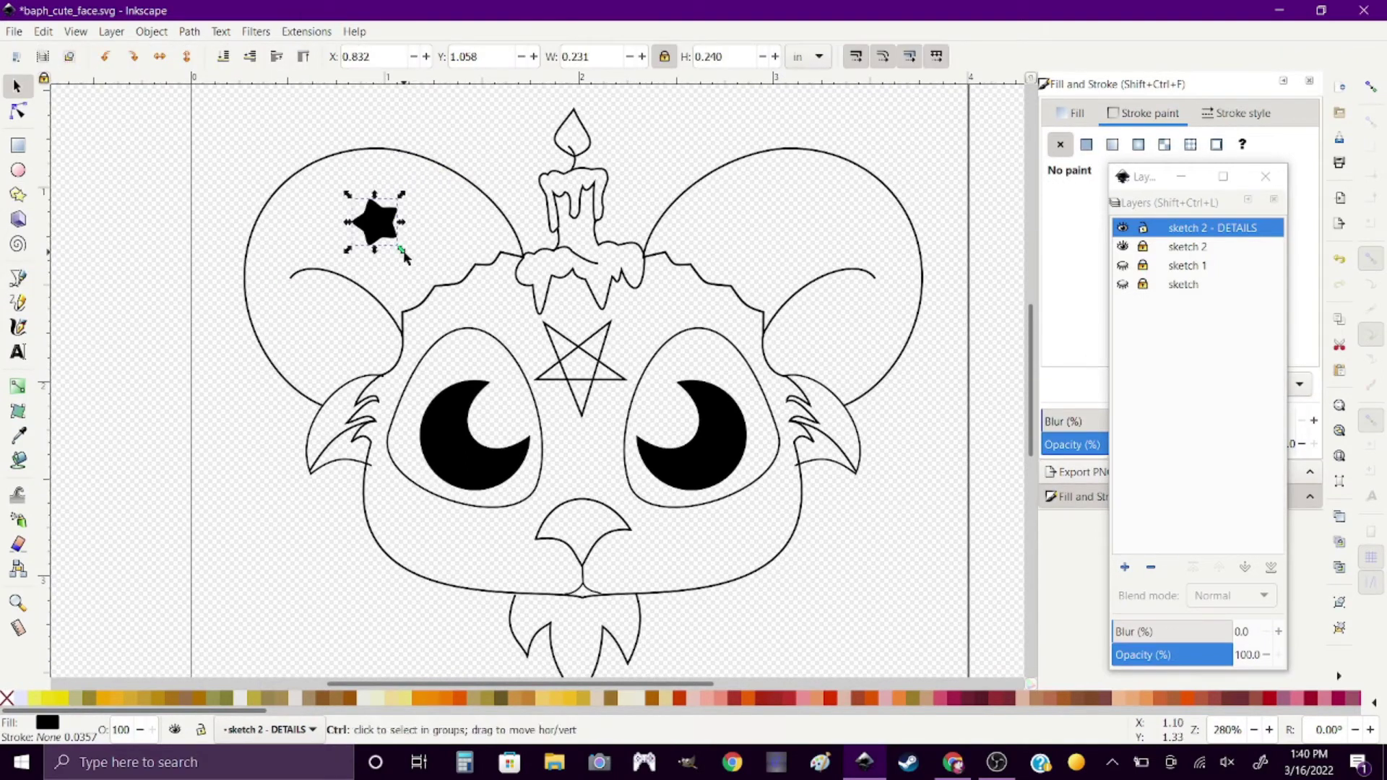
pyautogui.press('Delete')
# Draw a black circle on the left ear, turn it into a crescent, then delete it.
pyautogui.press('e')
pyautogui.moveTo(348, 189); pyautogui.dragTo(441, 292)
pyautogui.press('n')
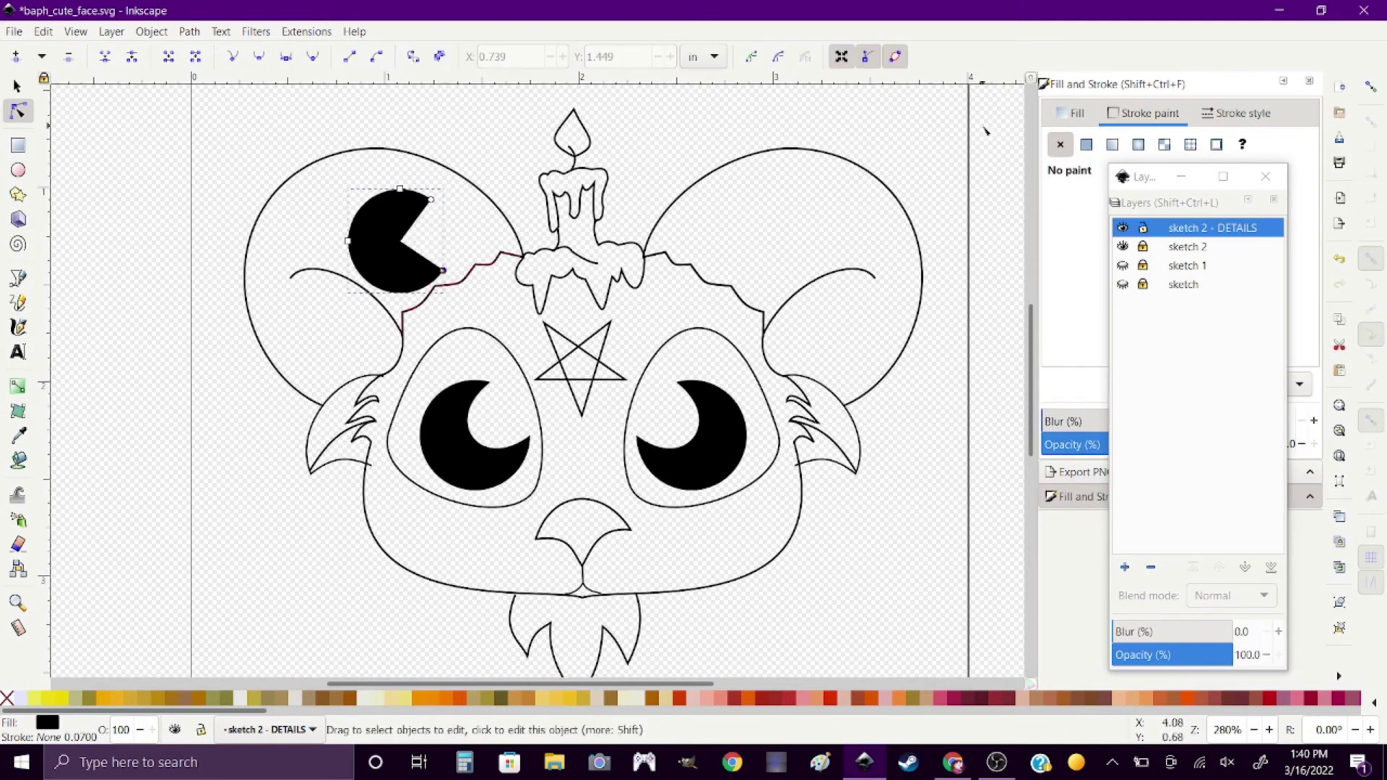
pyautogui.click(189, 31)
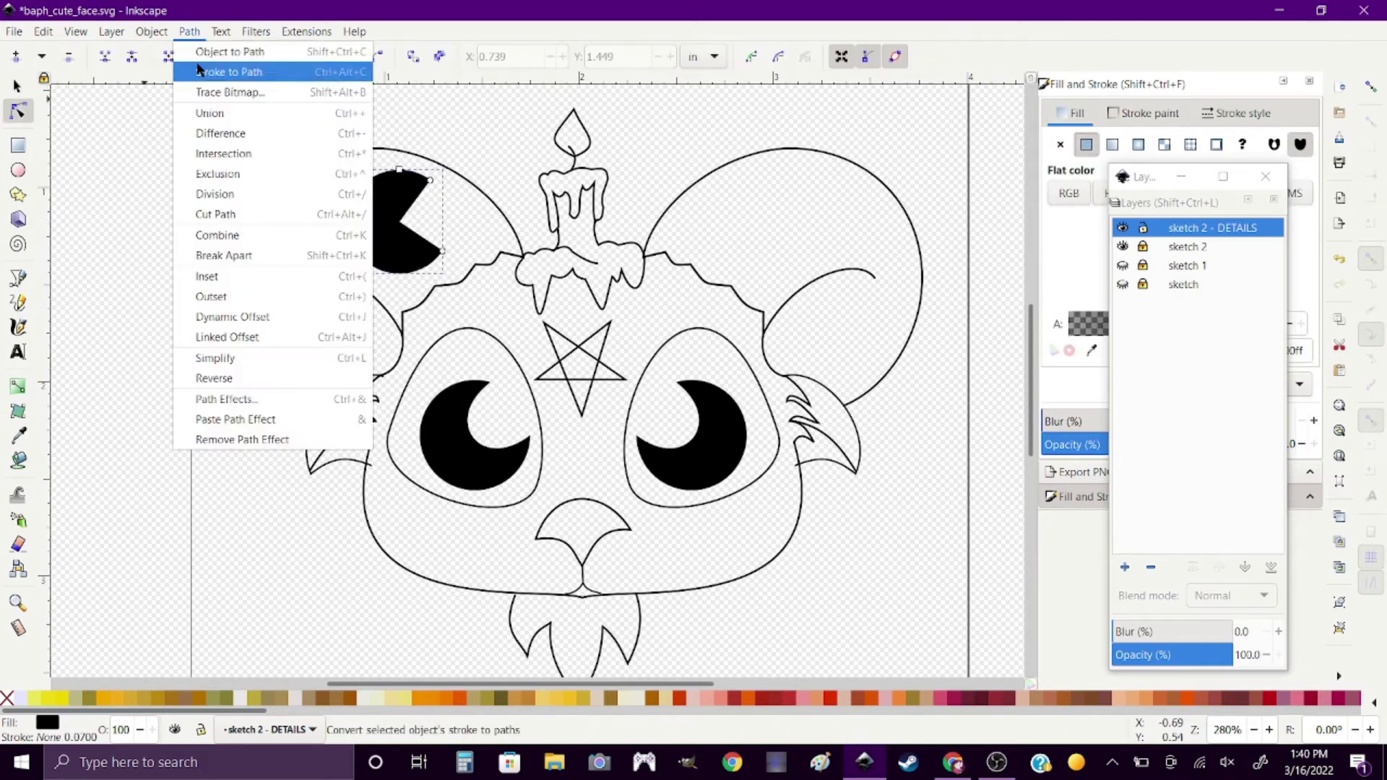
pyautogui.click(197, 72)
pyautogui.keyDown('ctrl'); pyautogui.scroll(1, 413, 223); pyautogui.keyUp('ctrl')
pyautogui.click(393, 219)
pyautogui.press('Delete')
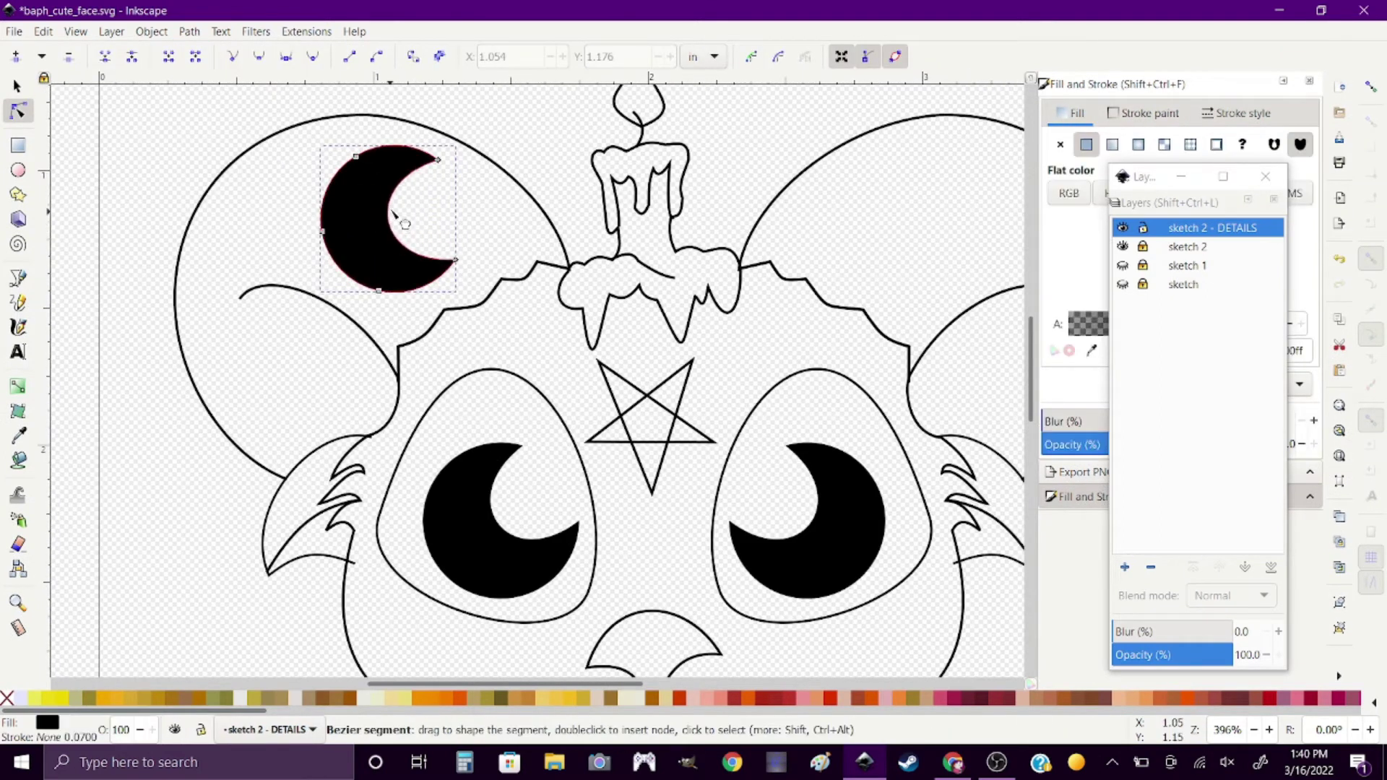
pyautogui.keyDown('ctrl'); pyautogui.scroll(-1, 535, 229); pyautogui.keyUp('ctrl')
pyautogui.press('s')
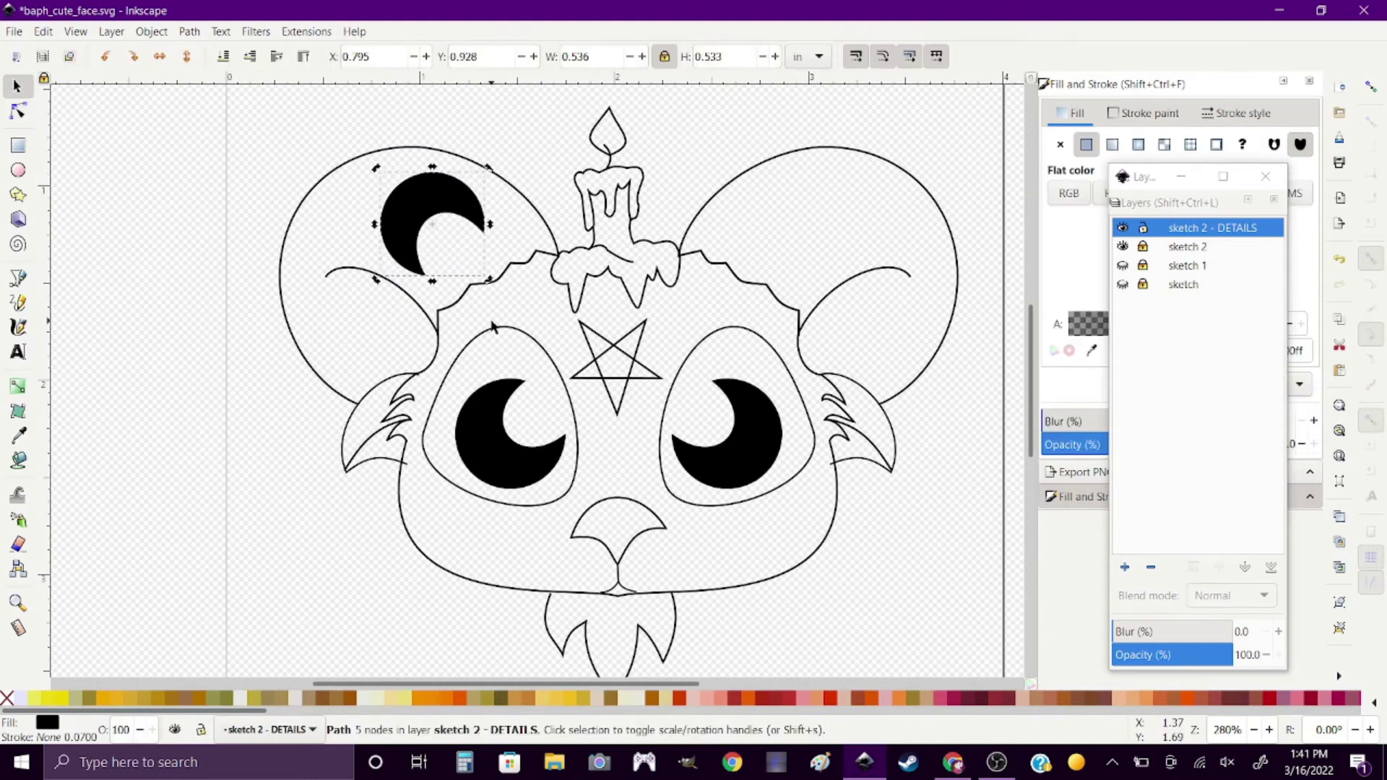
pyautogui.press('Delete')
# Draw several black stars of different sizes on the ears.
pyautogui.press('*')
pyautogui.moveTo(410, 210); pyautogui.dragTo(448, 238)
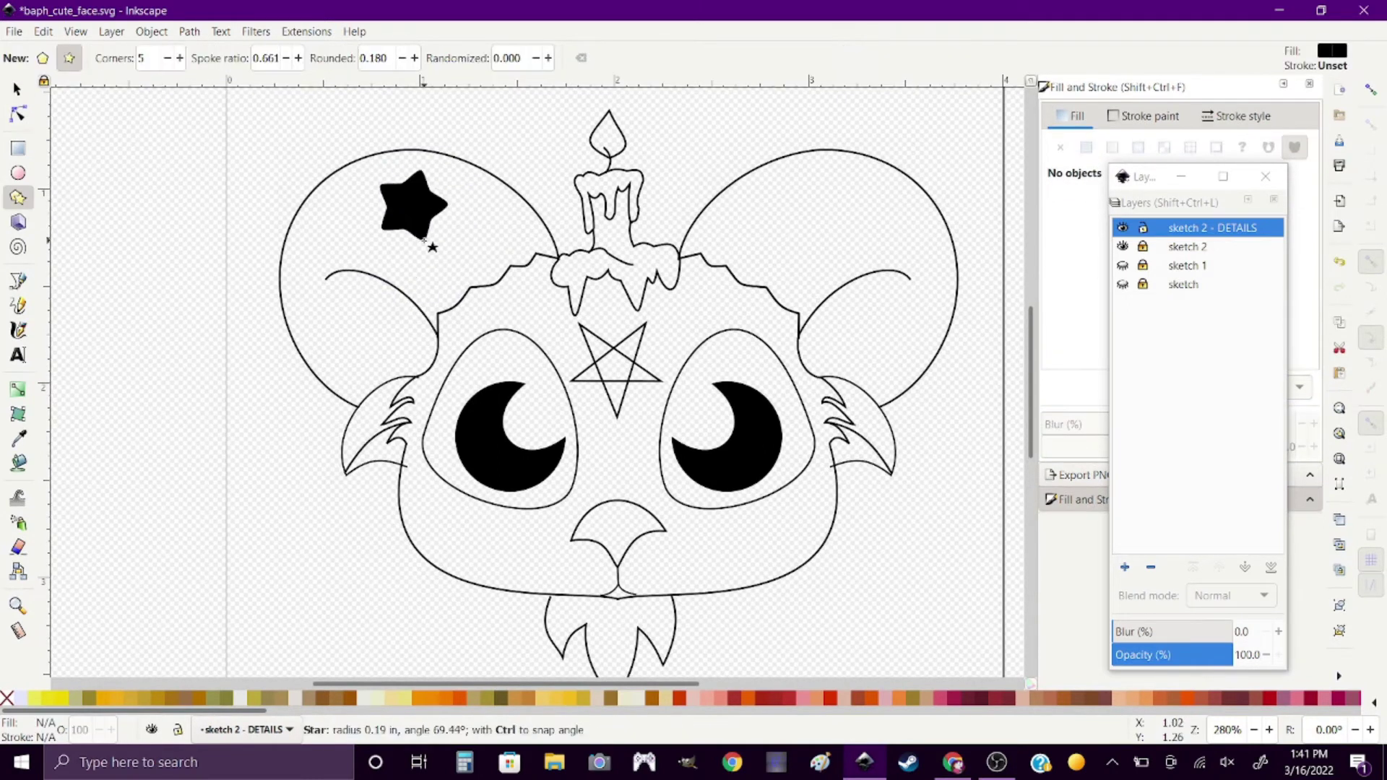
pyautogui.moveTo(782, 215); pyautogui.dragTo(813, 246)
pyautogui.moveTo(899, 187); pyautogui.dragTo(913, 206)
pyautogui.moveTo(351, 332); pyautogui.dragTo(365, 346)
pyautogui.moveTo(301, 243); pyautogui.dragTo(318, 256)
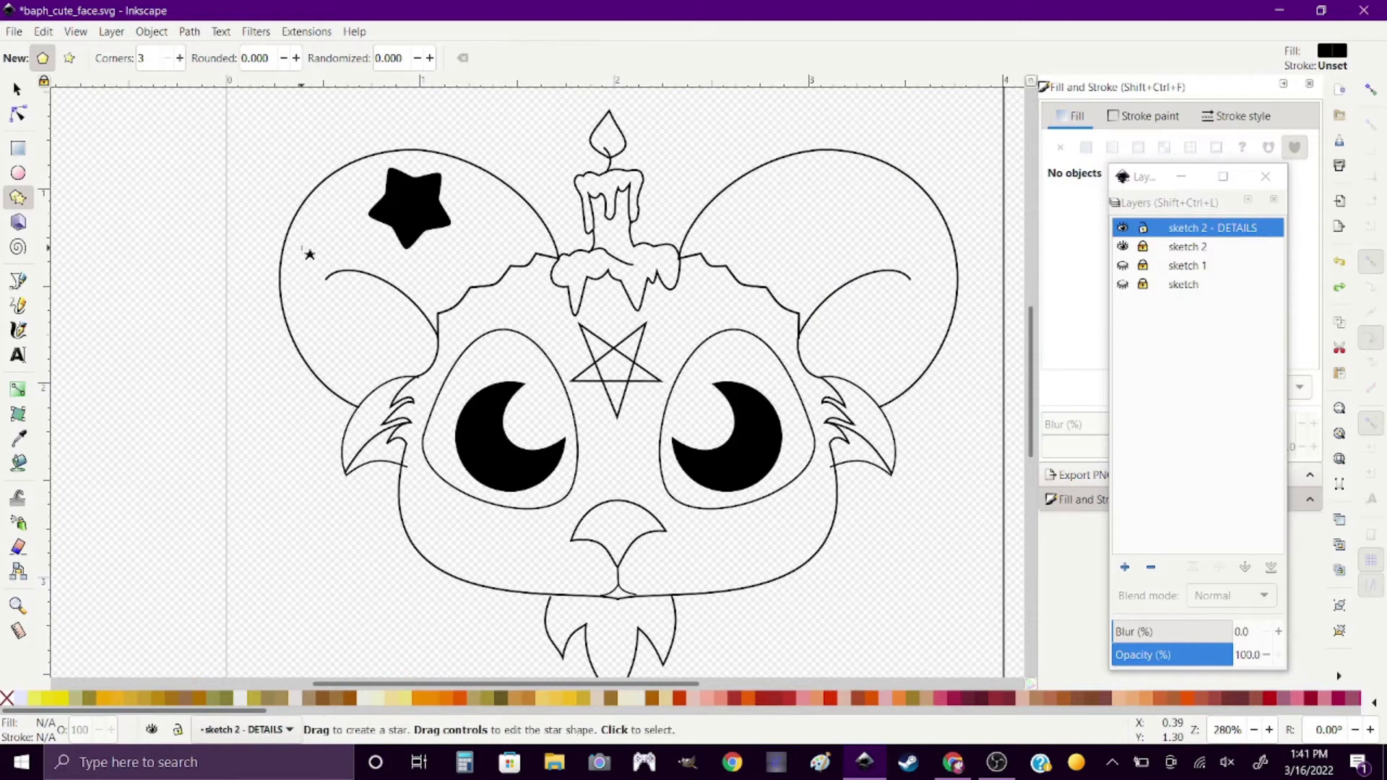
pyautogui.press('s')
# Move and rotate the big star, enlarge and rotate the small ones, then select all three.
pyautogui.moveTo(409, 210); pyautogui.dragTo(455, 211)
pyautogui.click(455, 211)
pyautogui.moveTo(506, 167); pyautogui.dragTo(498, 184)
pyautogui.moveTo(301, 243); pyautogui.dragTo(373, 180)
pyautogui.click(351, 334)
pyautogui.moveTo(349, 309); pyautogui.dragTo(346, 318)
pyautogui.click(305, 432)
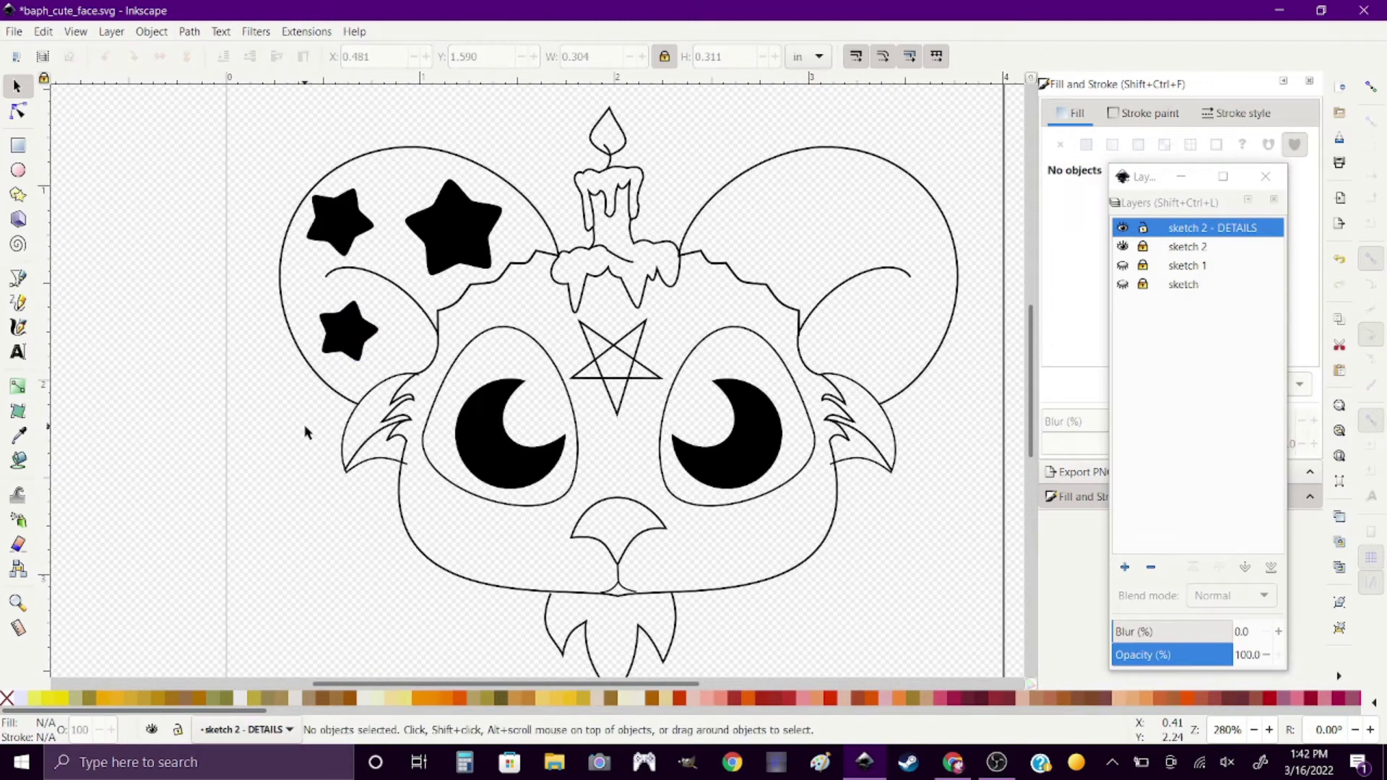
pyautogui.moveTo(305, 431); pyautogui.dragTo(514, 172)
# Fill the three stars lavender and copy them via Edit > Copy.
pyautogui.moveTo(1170, 176); pyautogui.dragTo(937, 197)
pyautogui.moveTo(1222, 285); pyautogui.dragTo(1174, 307)
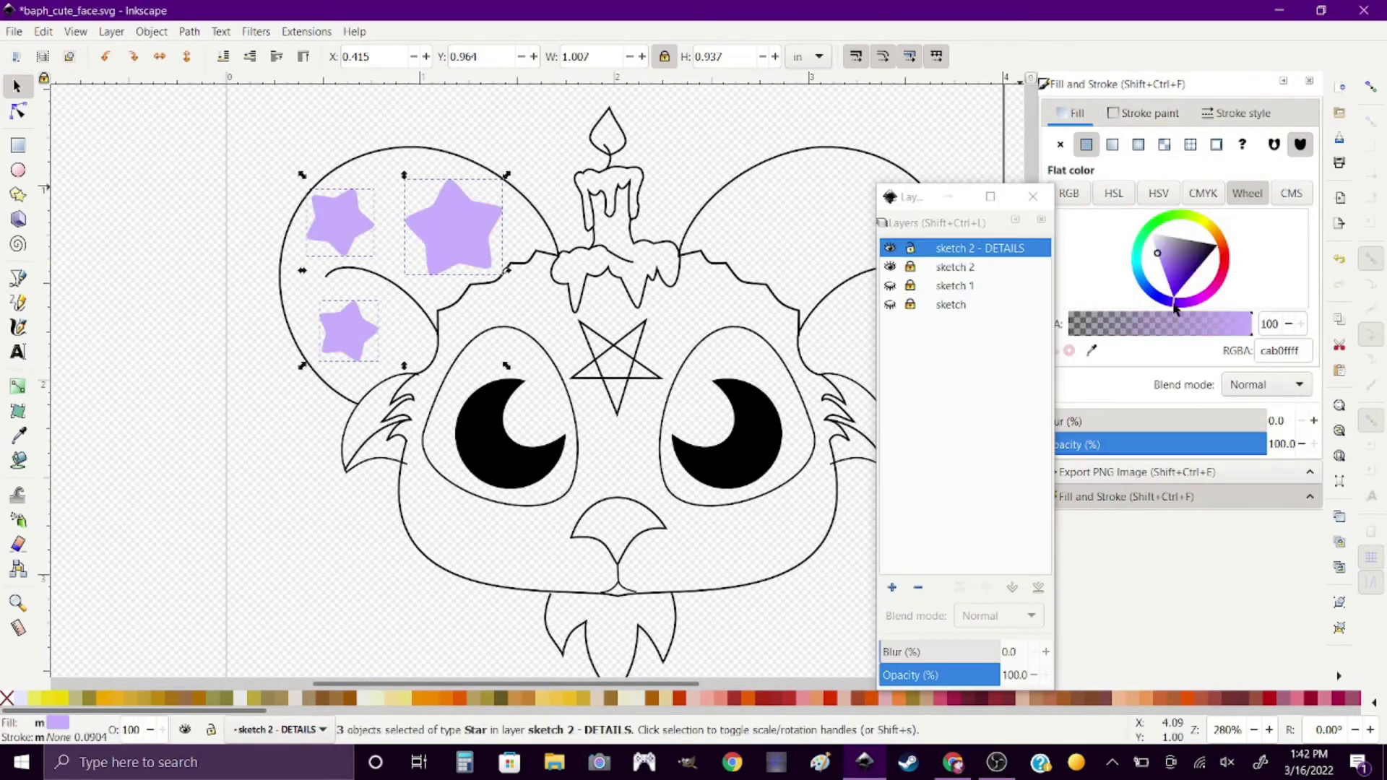
pyautogui.click(620, 454)
pyautogui.hotkey('ctrl', 'a')
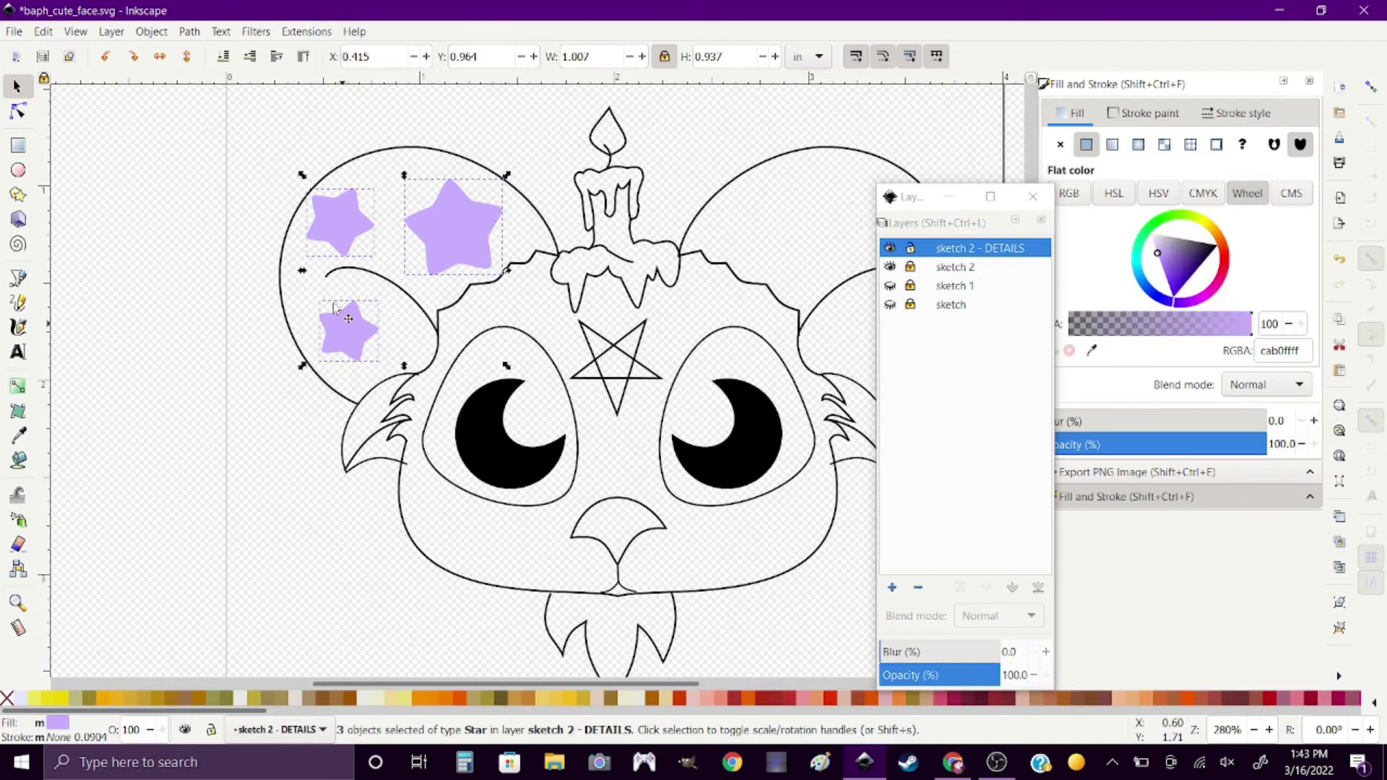
pyautogui.click(43, 31)
pyautogui.click(92, 133)
# Move a small star beside the cheek, remove the stars and select the whole drawing.
pyautogui.click(318, 488)
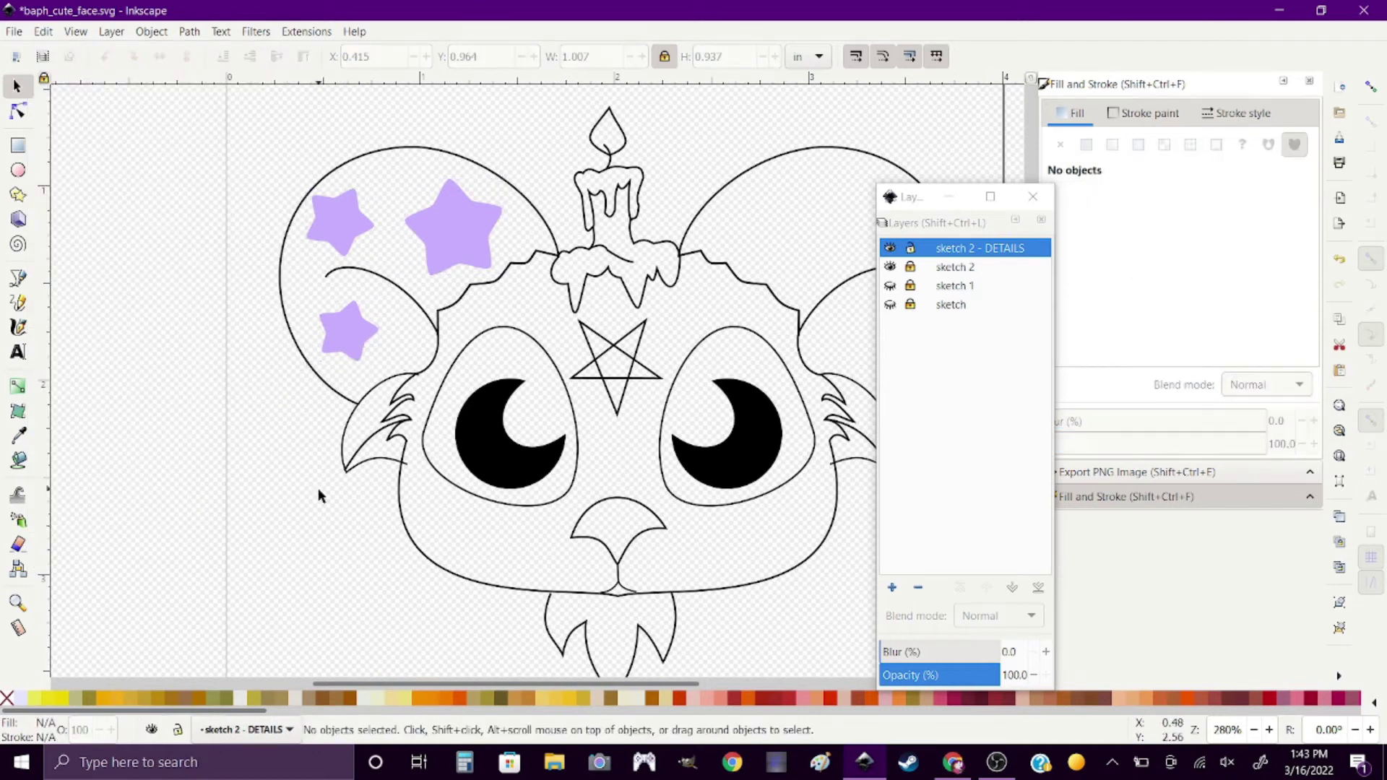
pyautogui.scroll(-1, 318, 487)
pyautogui.click(359, 290)
pyautogui.moveTo(361, 289); pyautogui.dragTo(467, 484)
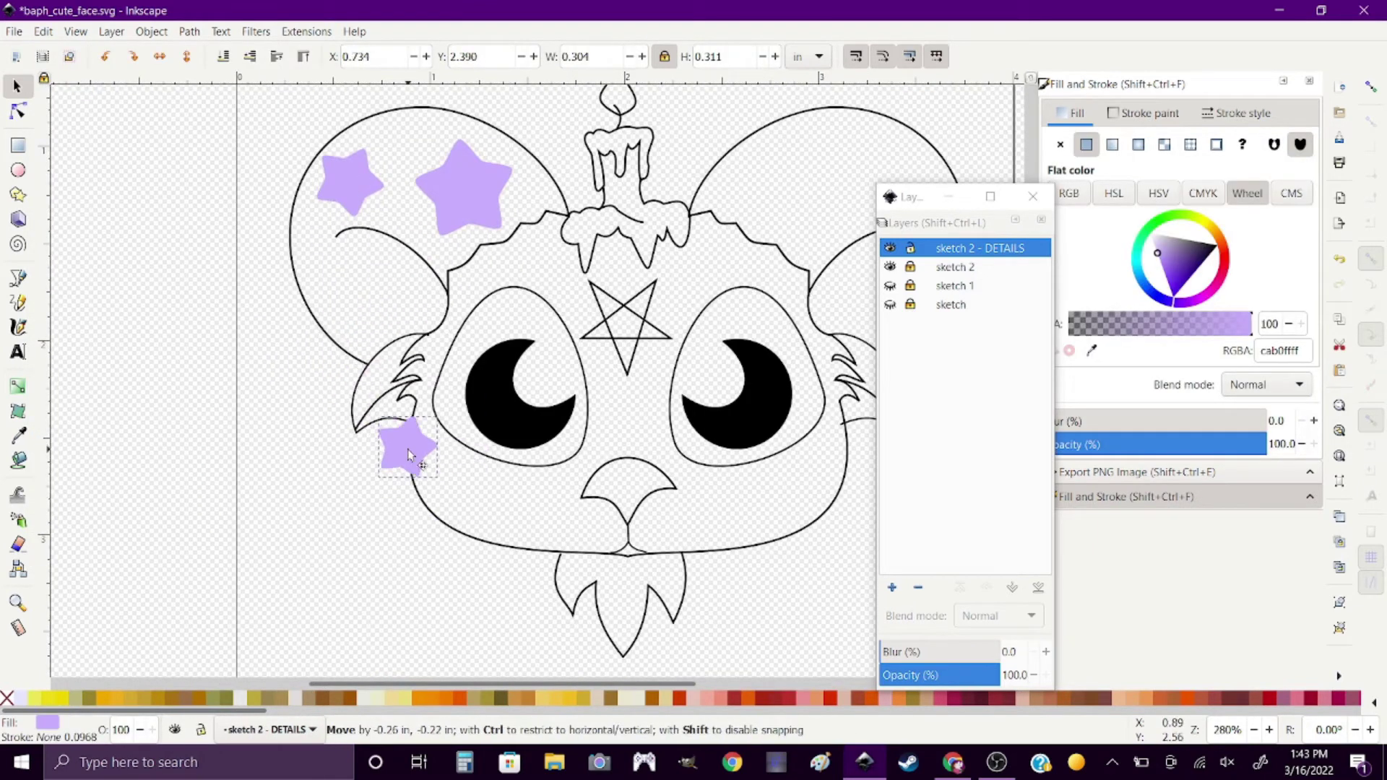
pyautogui.press('5')
pyautogui.hotkey('ctrl', 'a')
pyautogui.moveTo(700, 362); pyautogui.dragTo(657, 361)
pyautogui.click(665, 420)
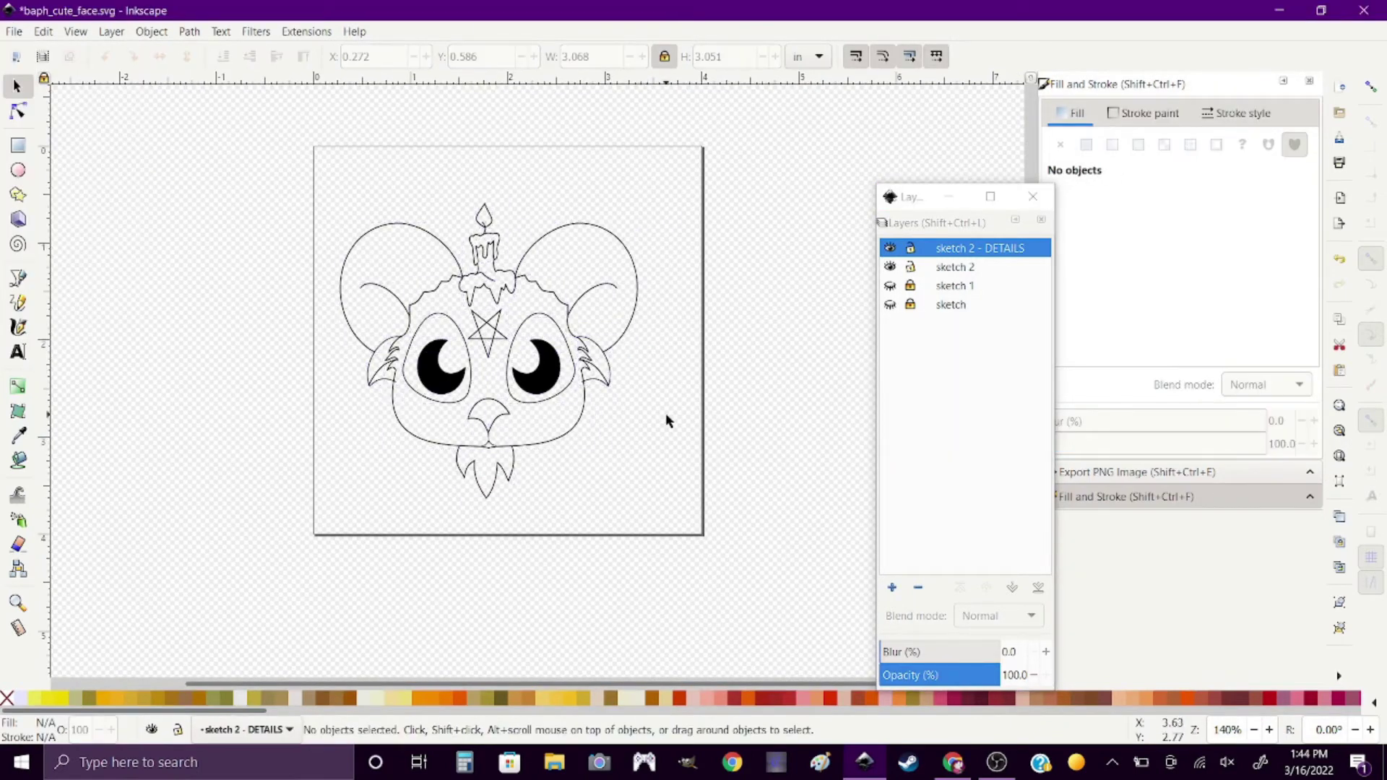
# Duplicate the left cheek fur and mirror the copy horizontally.
pyautogui.hotkey('ctrl', 'a')
pyautogui.click(310, 142)
pyautogui.hotkey('ctrl', 'a')
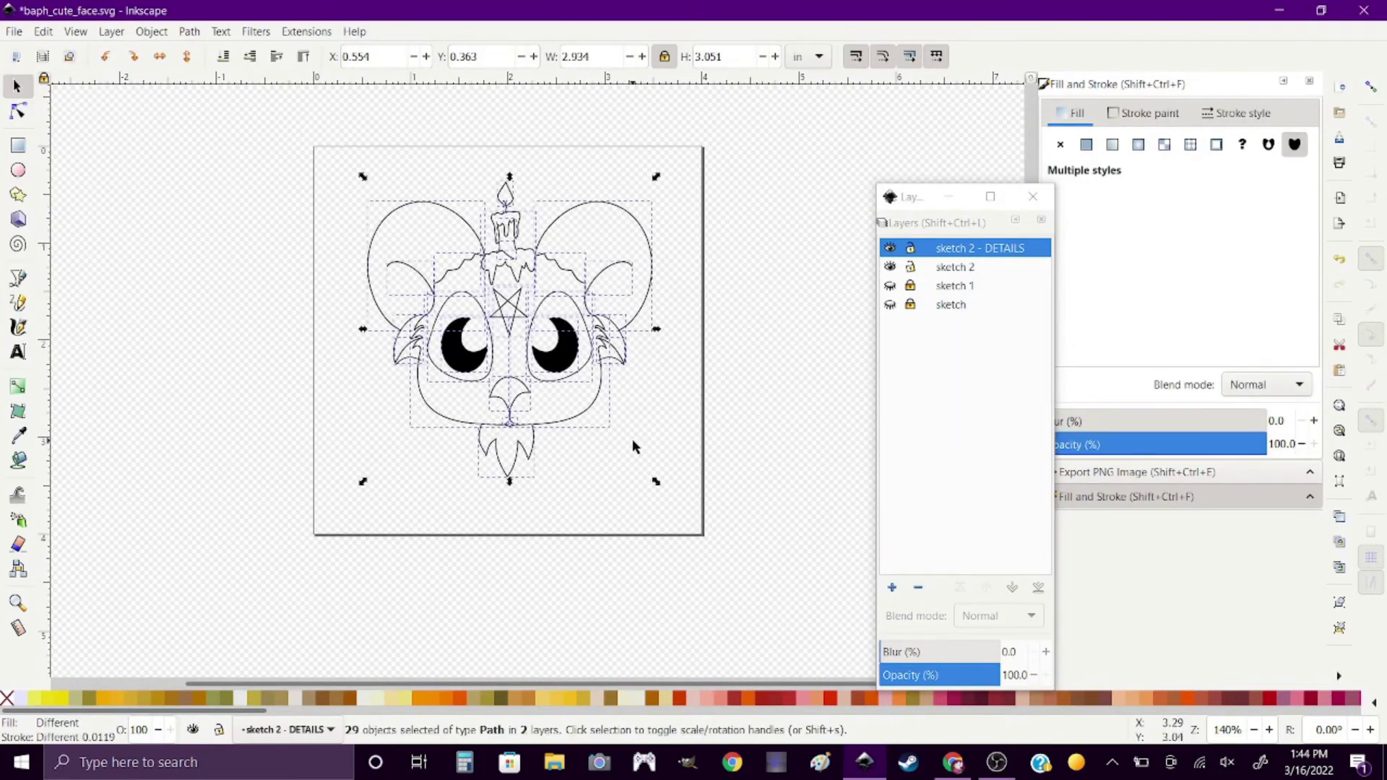
pyautogui.press('5')
pyautogui.press('n')
pyautogui.click(376, 390)
pyautogui.hotkey('ctrl', 'd')
pyautogui.press('h')
pyautogui.press('s')
pyautogui.moveTo(613, 404); pyautogui.dragTo(766, 517)
# Undo the misplaced move and set the mirrored fur on the right cheek.
pyautogui.press('Escape')
pyautogui.click(40, 31)
pyautogui.click(87, 50)
pyautogui.moveTo(449, 443); pyautogui.dragTo(597, 442)
pyautogui.scroll(2, 625, 426)
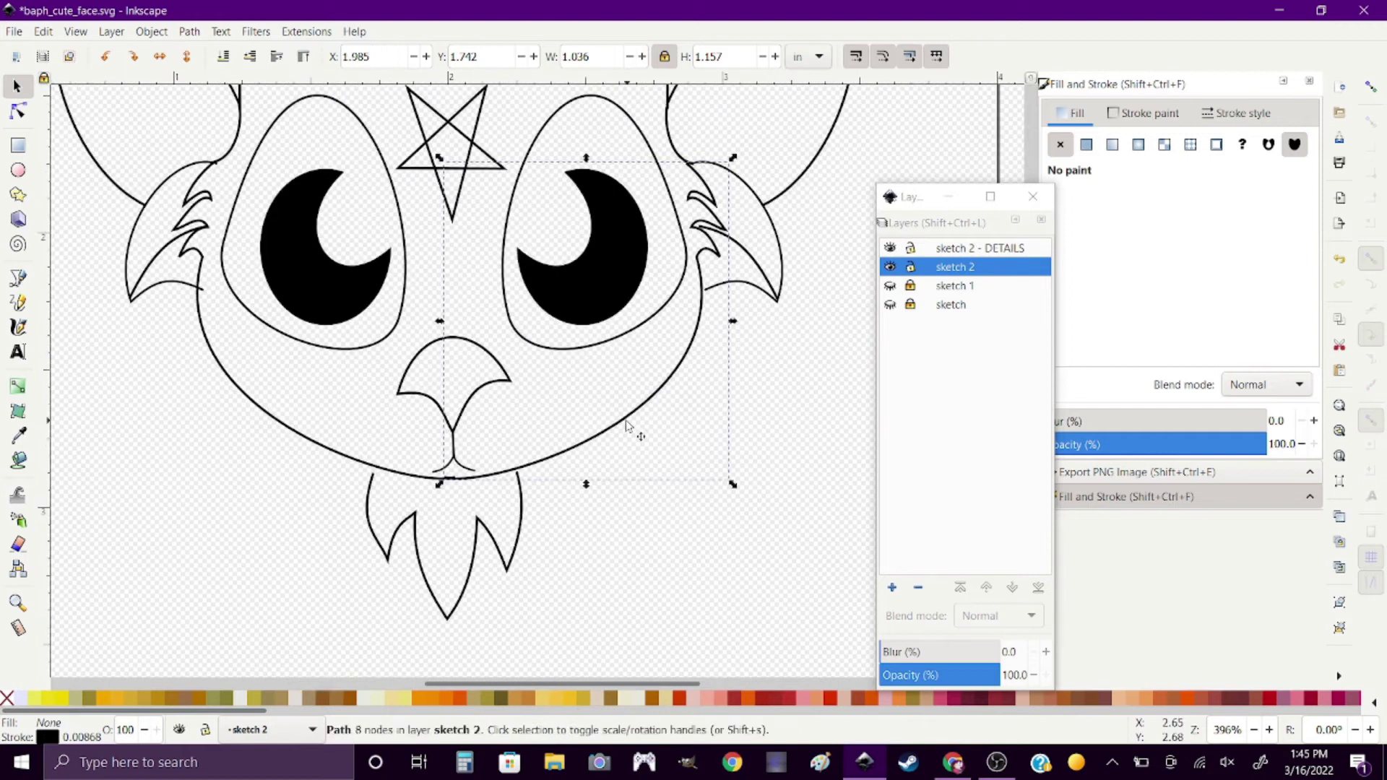
pyautogui.click(610, 447)
pyautogui.scroll(-2, 561, 556)
pyautogui.scroll(-1, 564, 563)
# Raise the chin tuft and lift the small mouth line about 0.13 in under the nose.
pyautogui.moveTo(534, 548); pyautogui.dragTo(536, 534)
pyautogui.click(662, 556)
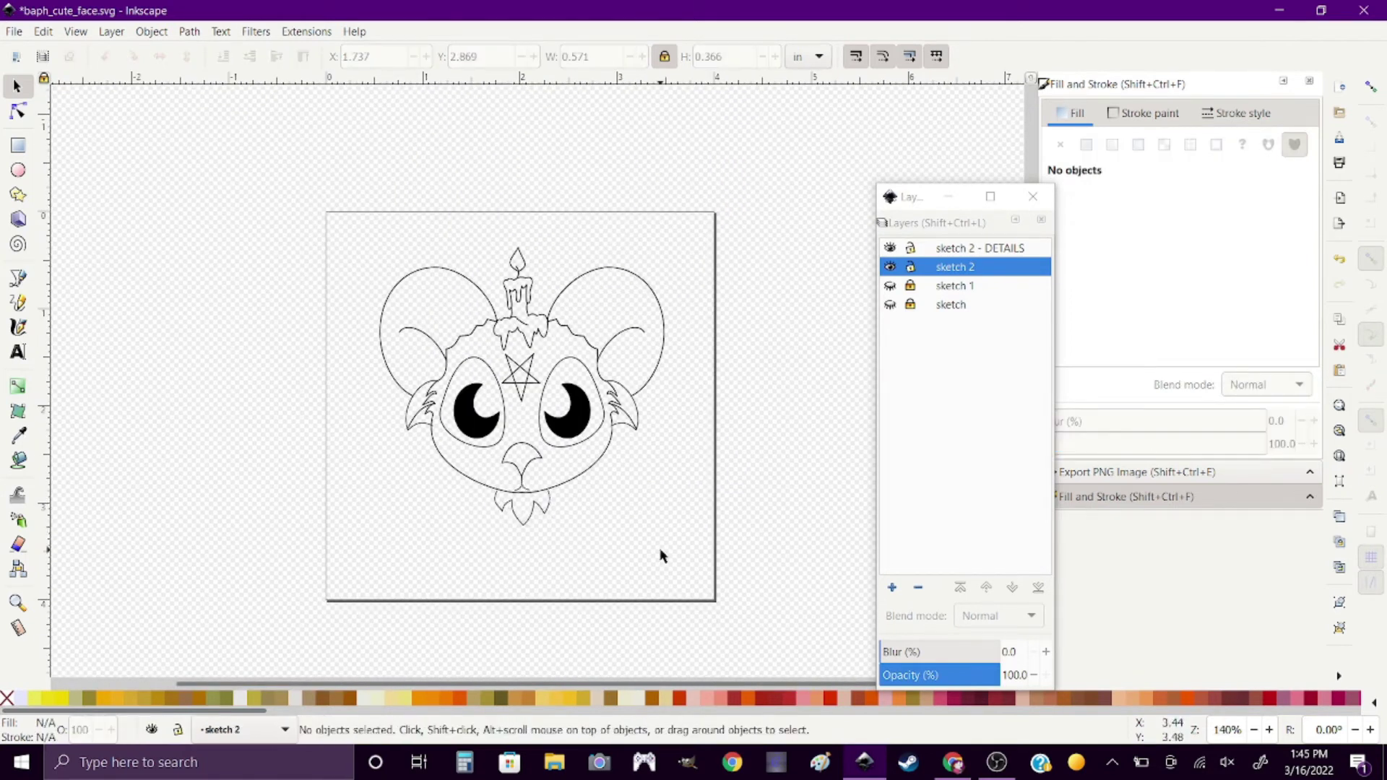
pyautogui.scroll(2, 541, 468)
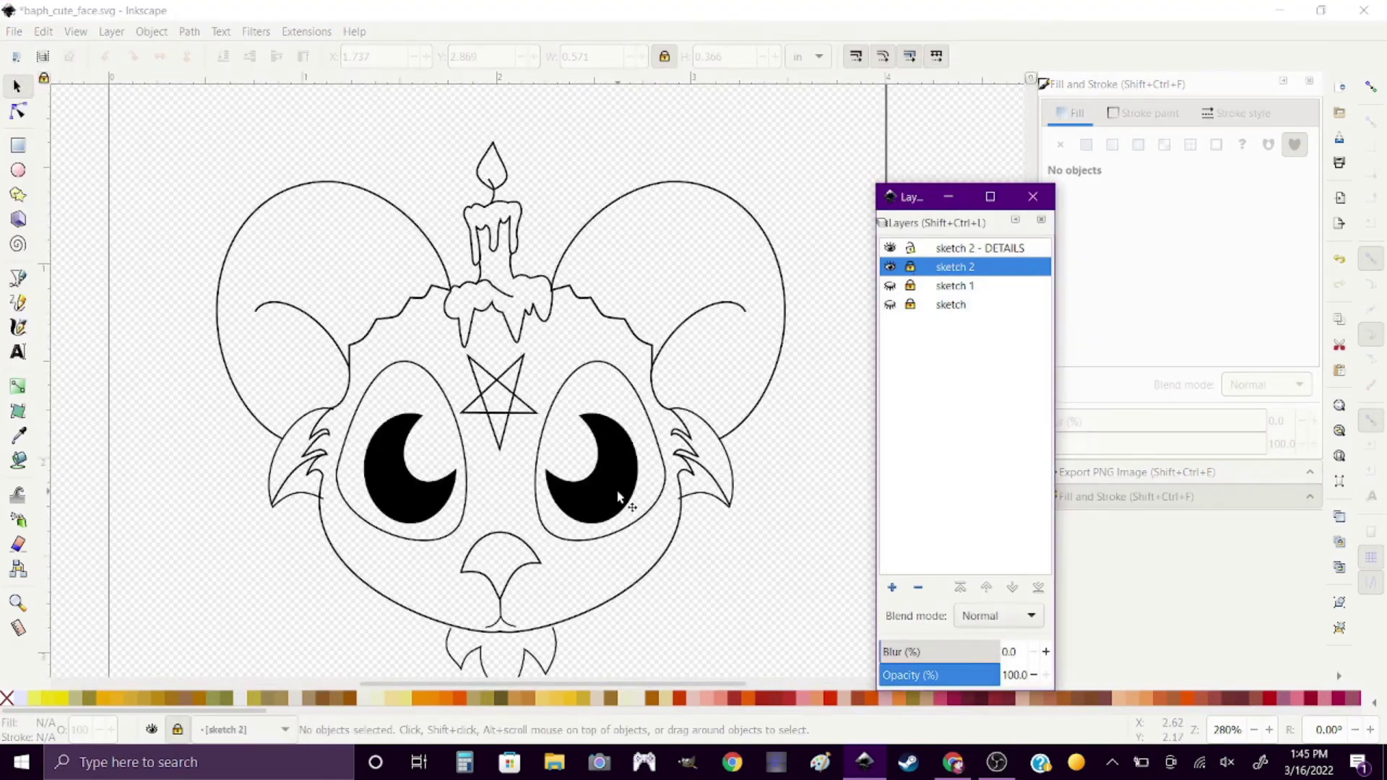
pyautogui.click(500, 502)
pyautogui.moveTo(500, 502); pyautogui.dragTo(501, 468)
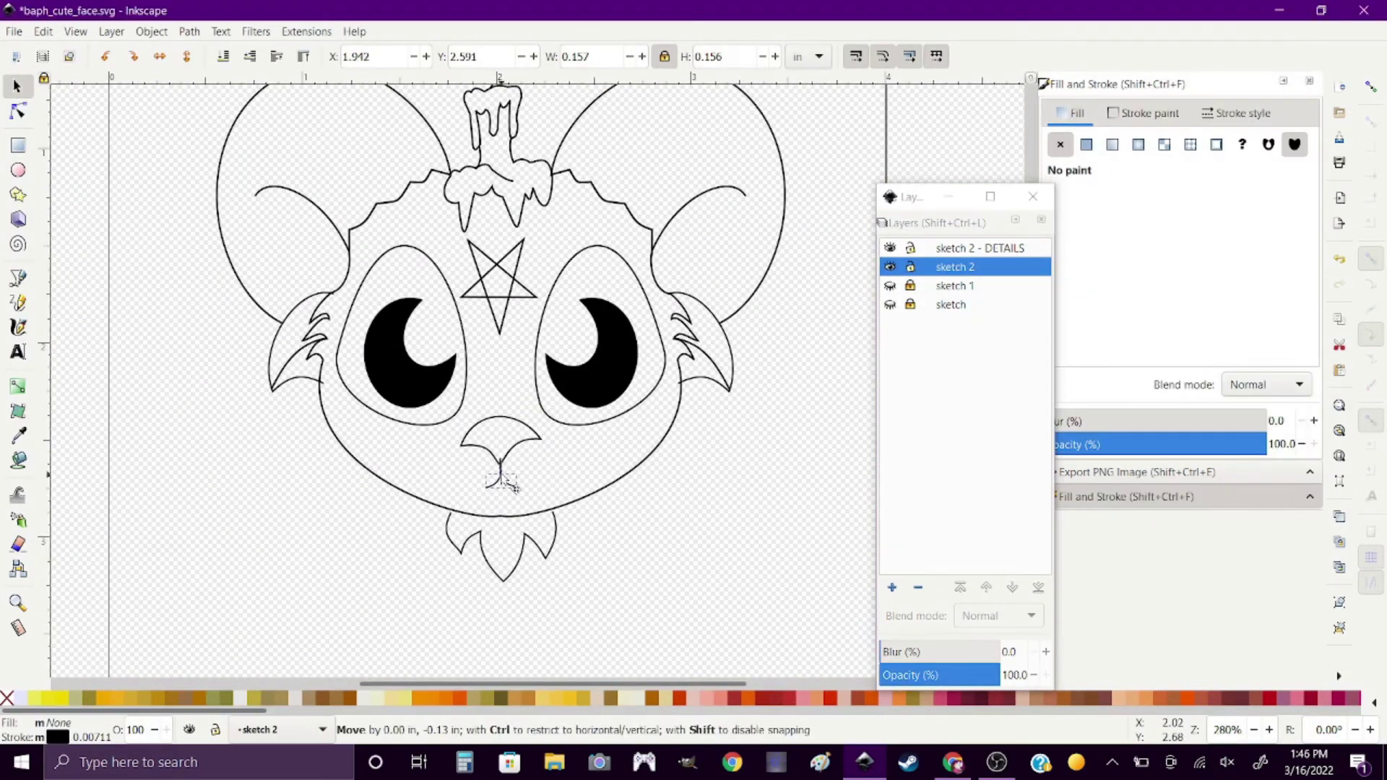
pyautogui.click(700, 550)
pyautogui.scroll(-1, 700, 551)
pyautogui.scroll(-2, 700, 551)
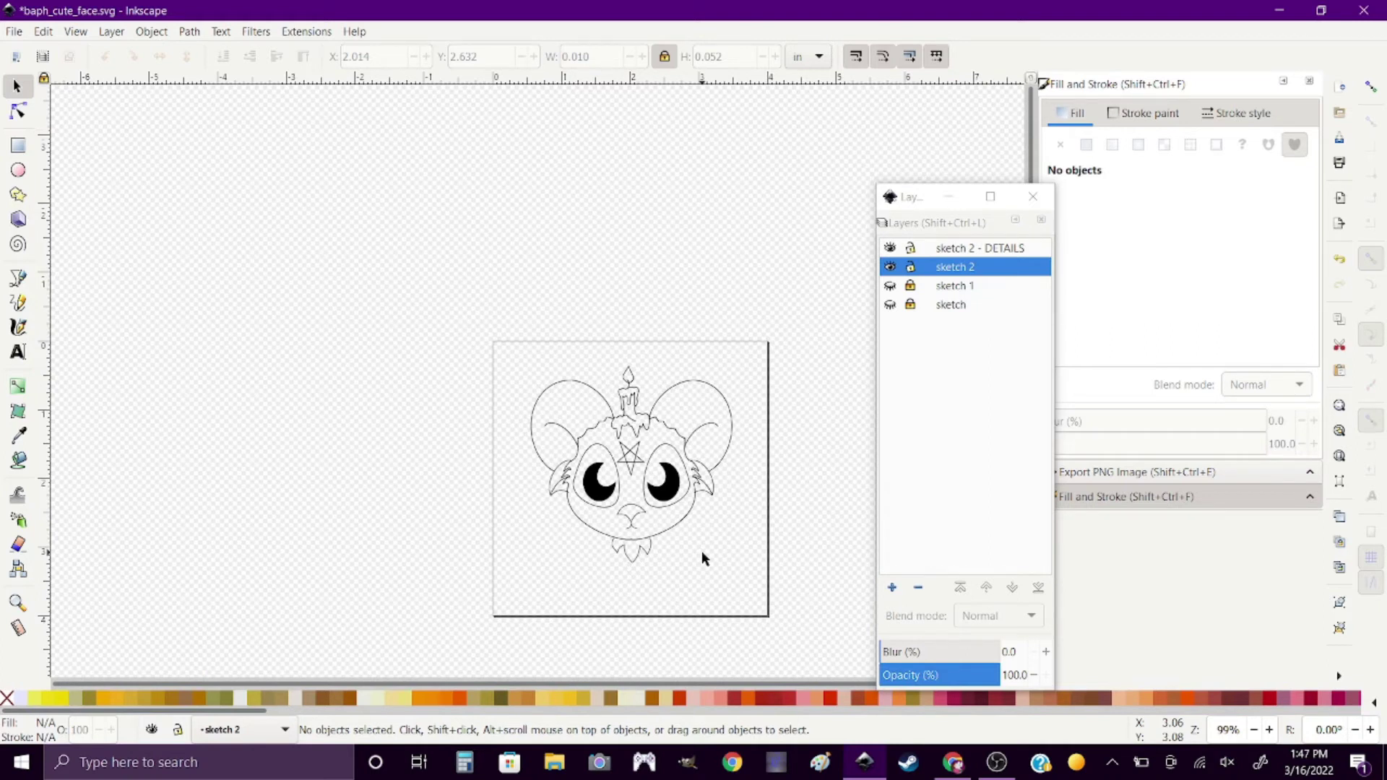
# Paste a copy of the right ear's inner curve in place and move it onto the left ear.
pyautogui.press('Tab')
pyautogui.scroll(1, 685, 450)
pyautogui.press('Tab')
pyautogui.press('Tab')
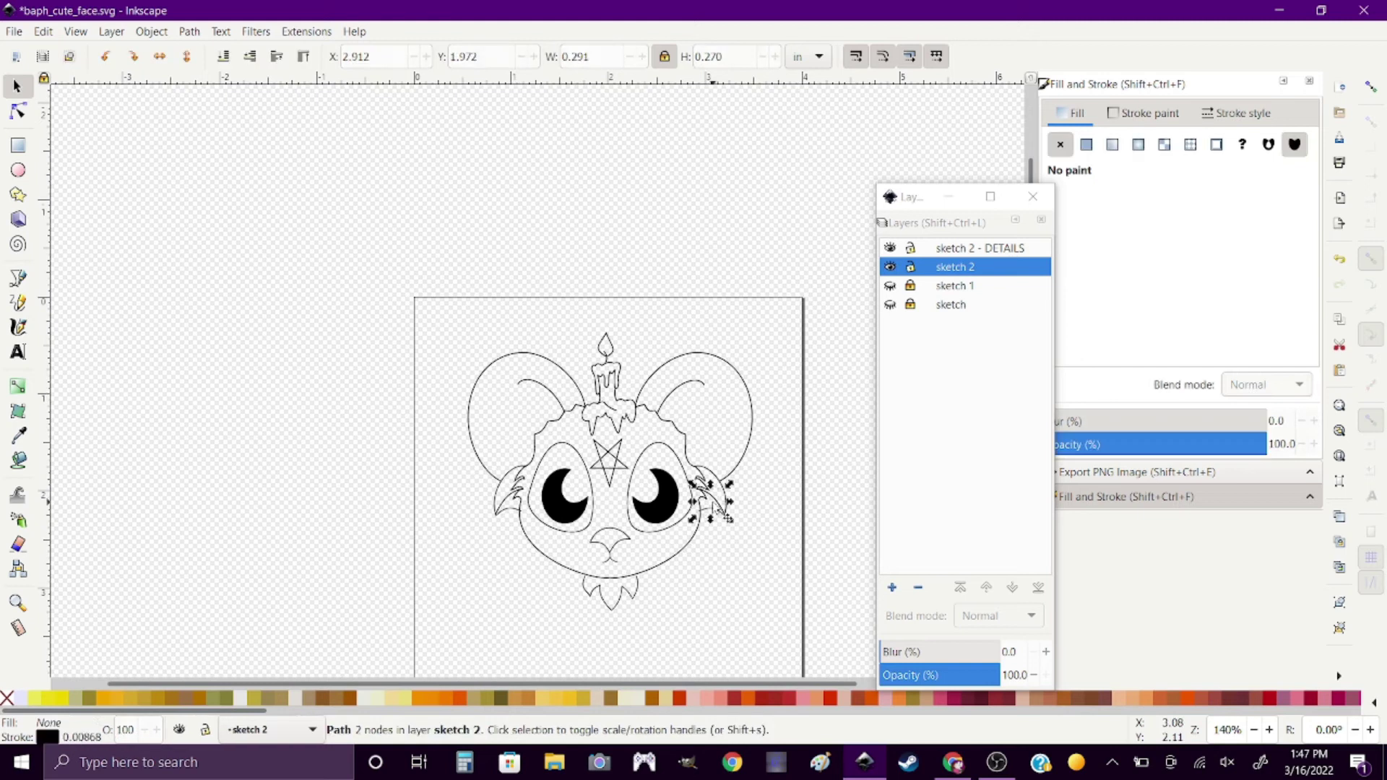
pyautogui.click(728, 507)
pyautogui.click(678, 396)
pyautogui.click(43, 31)
pyautogui.click(139, 173)
pyautogui.moveTo(693, 396); pyautogui.dragTo(576, 448)
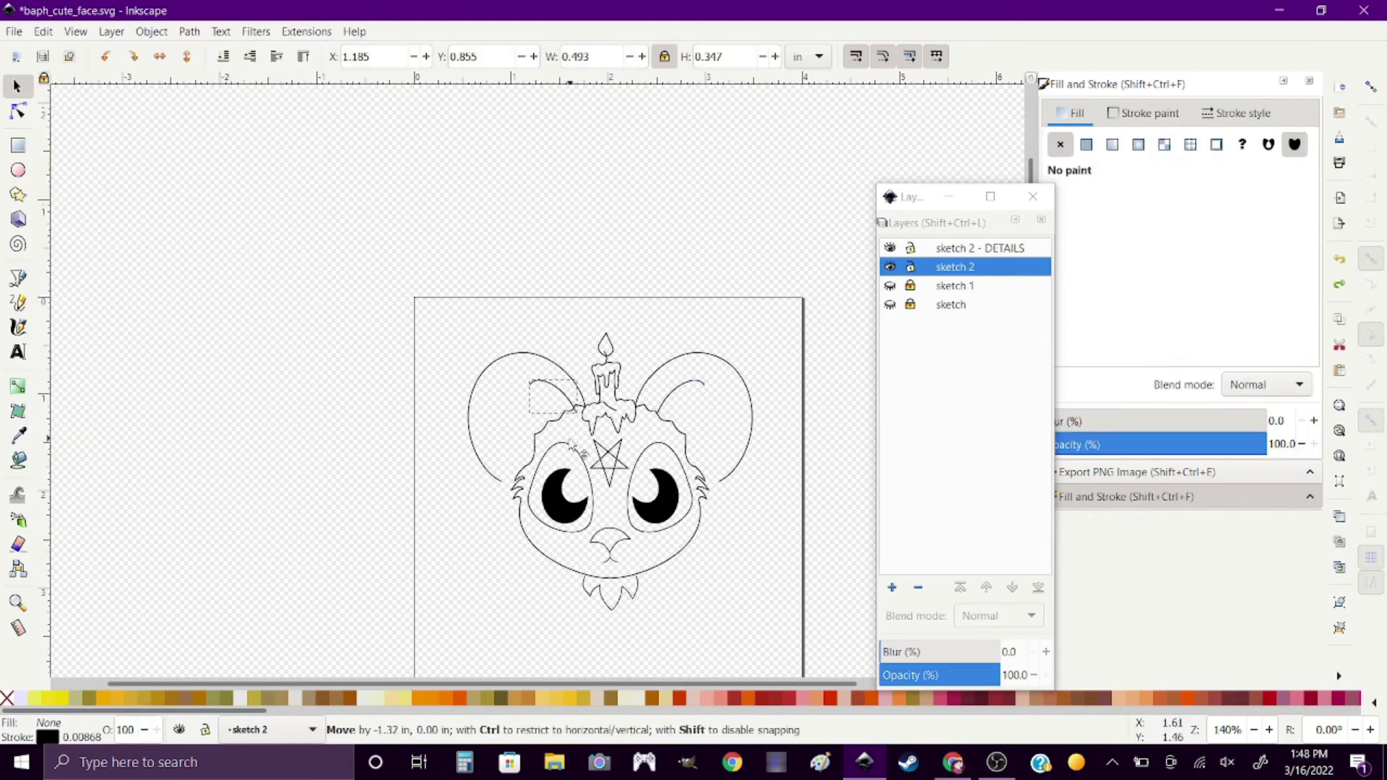
pyautogui.scroll(1, 721, 579)
# Node-edit the left ear outline and bend its inner curve into shape.
pyautogui.press('n')
pyautogui.moveTo(412, 442); pyautogui.dragTo(427, 462)
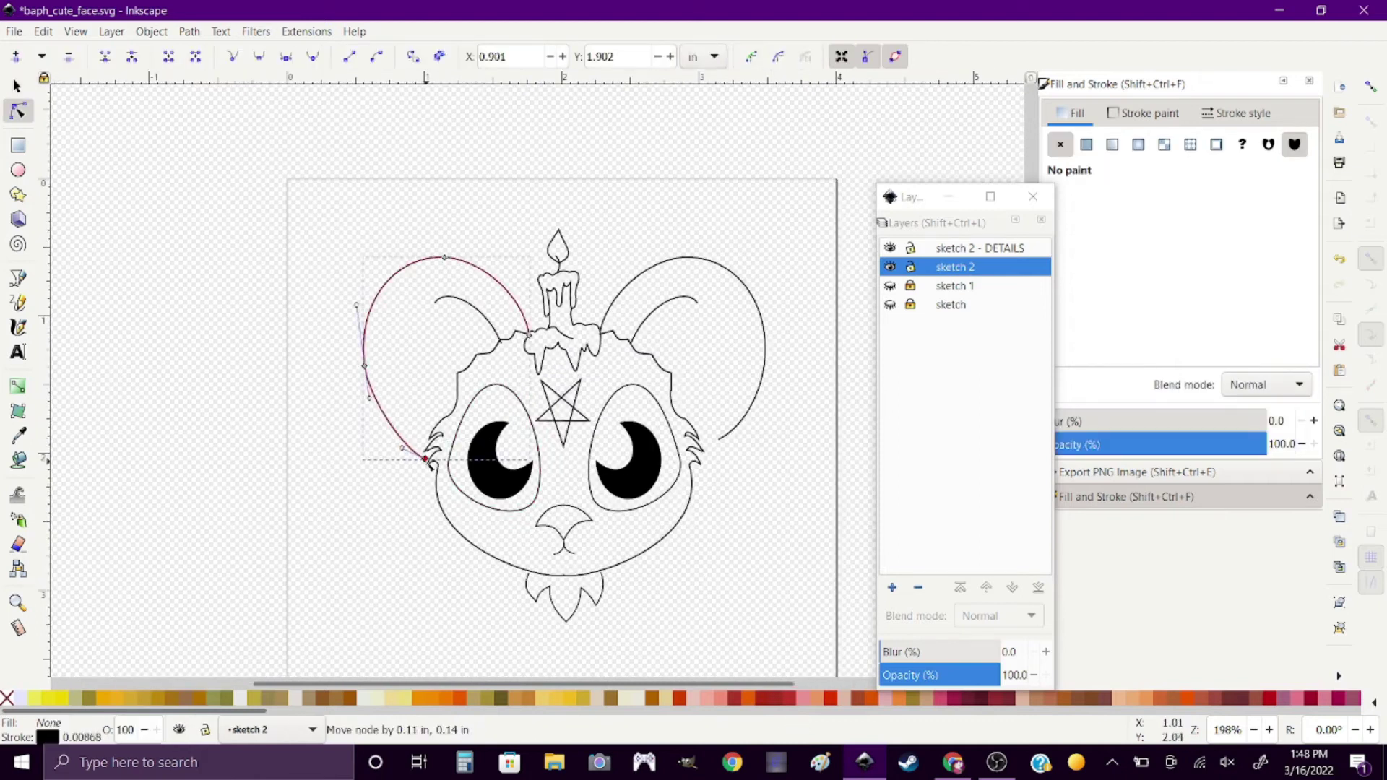
pyautogui.moveTo(365, 366); pyautogui.dragTo(349, 383)
pyautogui.click(419, 450)
pyautogui.moveTo(434, 451)
pyautogui.mouseDown()
pyautogui.moveTo(312, 402)
pyautogui.moveTo(318, 390)
pyautogui.mouseUp()
pyautogui.press('s')
pyautogui.scroll(-1, 520, 625)
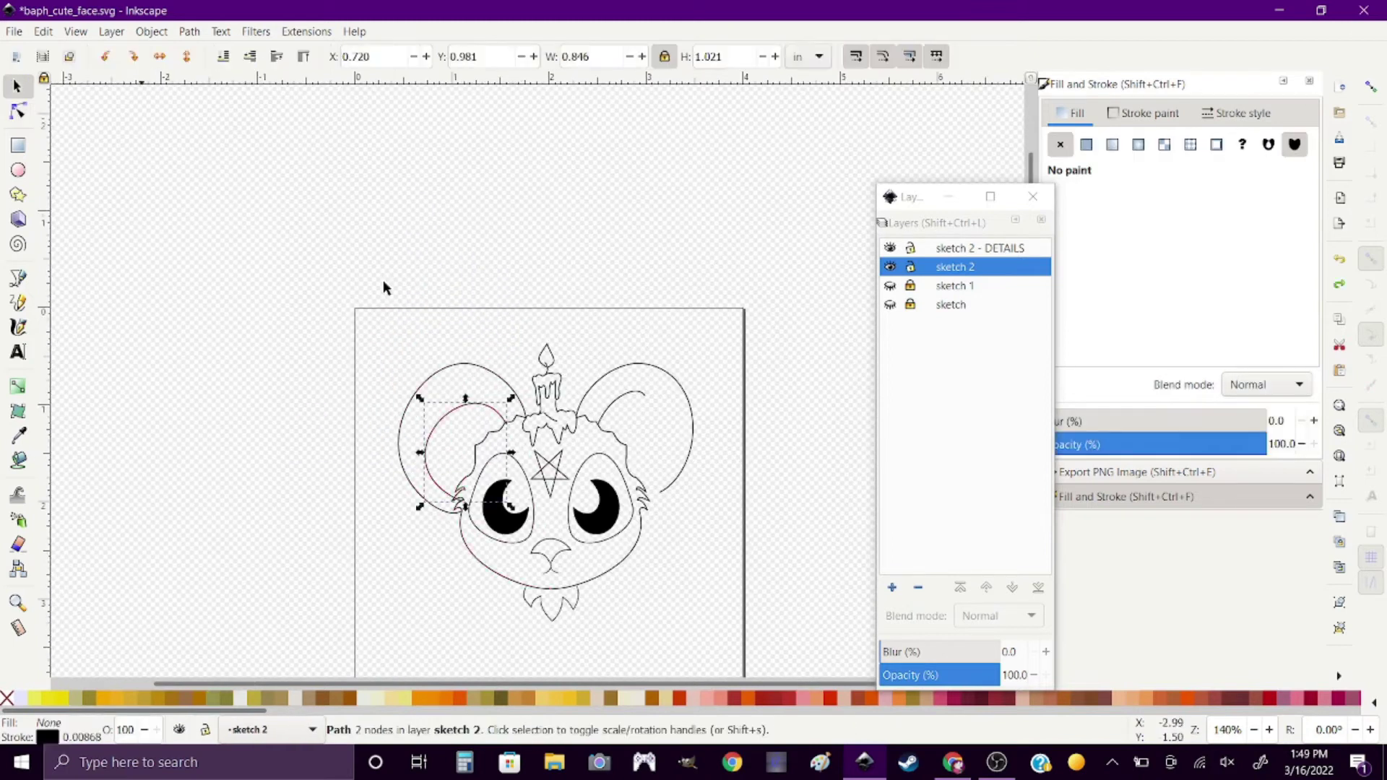
pyautogui.click(202, 254)
# Save the drawing as baphomouse.
pyautogui.hotkey('shift', 'ctrl', 's')
pyautogui.write('baphomouse')
pyautogui.press('Return')
# Move the ear fur path onto the left ear and reshape its top curve.
pyautogui.scroll(1, 600, 563)
pyautogui.moveTo(704, 310); pyautogui.dragTo(396, 311)
pyautogui.scroll(-1, 292, 406)
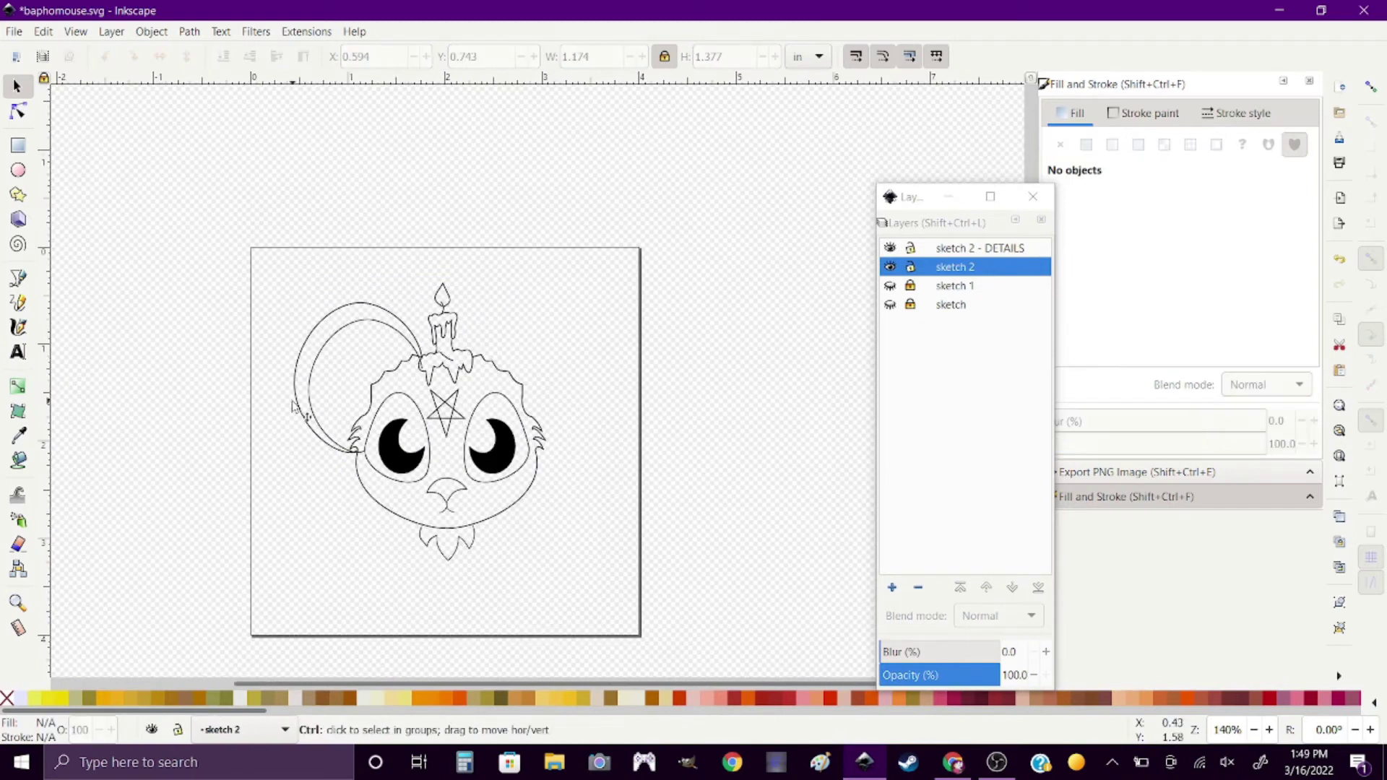
pyautogui.scroll(2, 293, 406)
pyautogui.doubleClick(559, 335)
pyautogui.moveTo(516, 321); pyautogui.dragTo(550, 306)
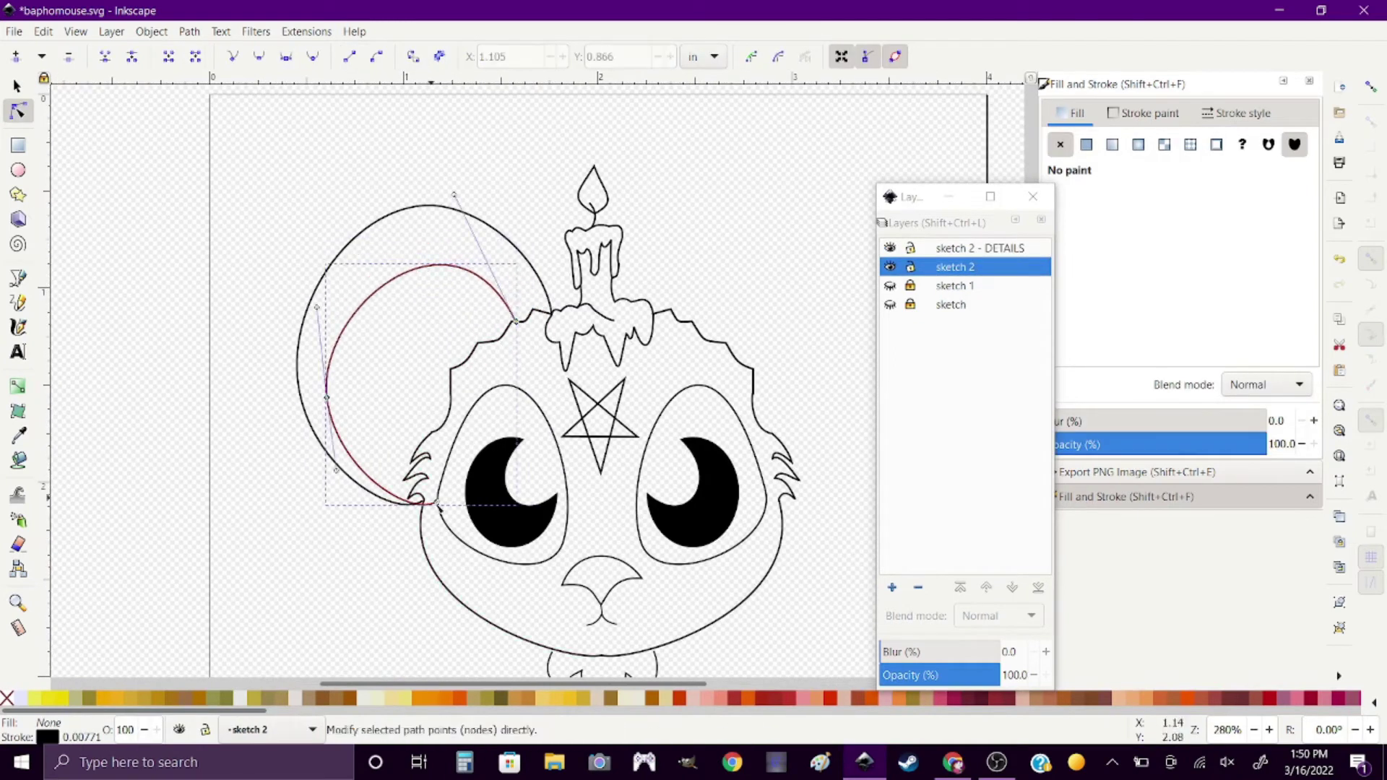
pyautogui.press('Escape')
pyautogui.press('Escape')
pyautogui.scroll(-1, 644, 643)
pyautogui.scroll(-1, 425, 426)
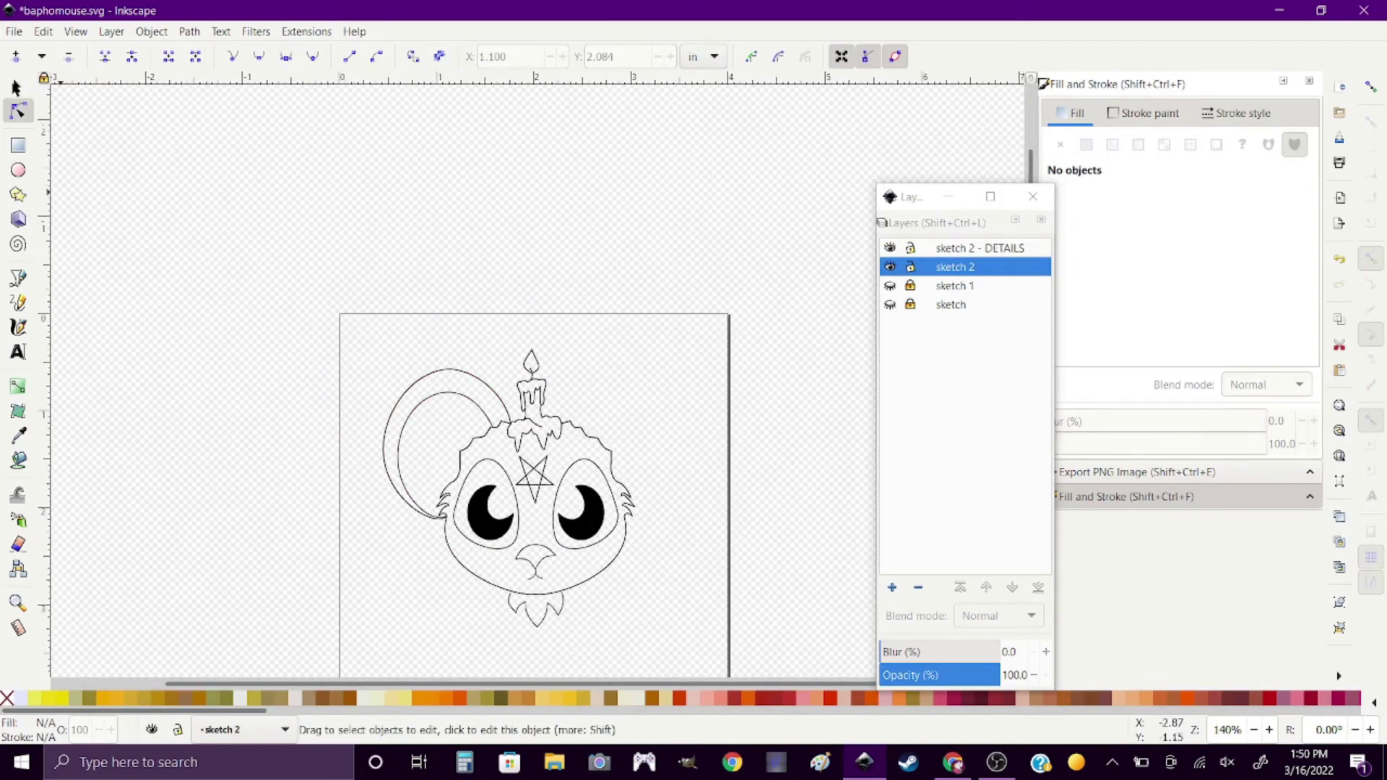
# Paste a horizontally flipped copy of the ear onto the head's right side.
pyautogui.press('s')
pyautogui.hotkey('ctrl', 'a')
pyautogui.click(43, 31)
pyautogui.click(134, 174)
pyautogui.press('h')
pyautogui.moveTo(463, 440); pyautogui.dragTo(629, 440)
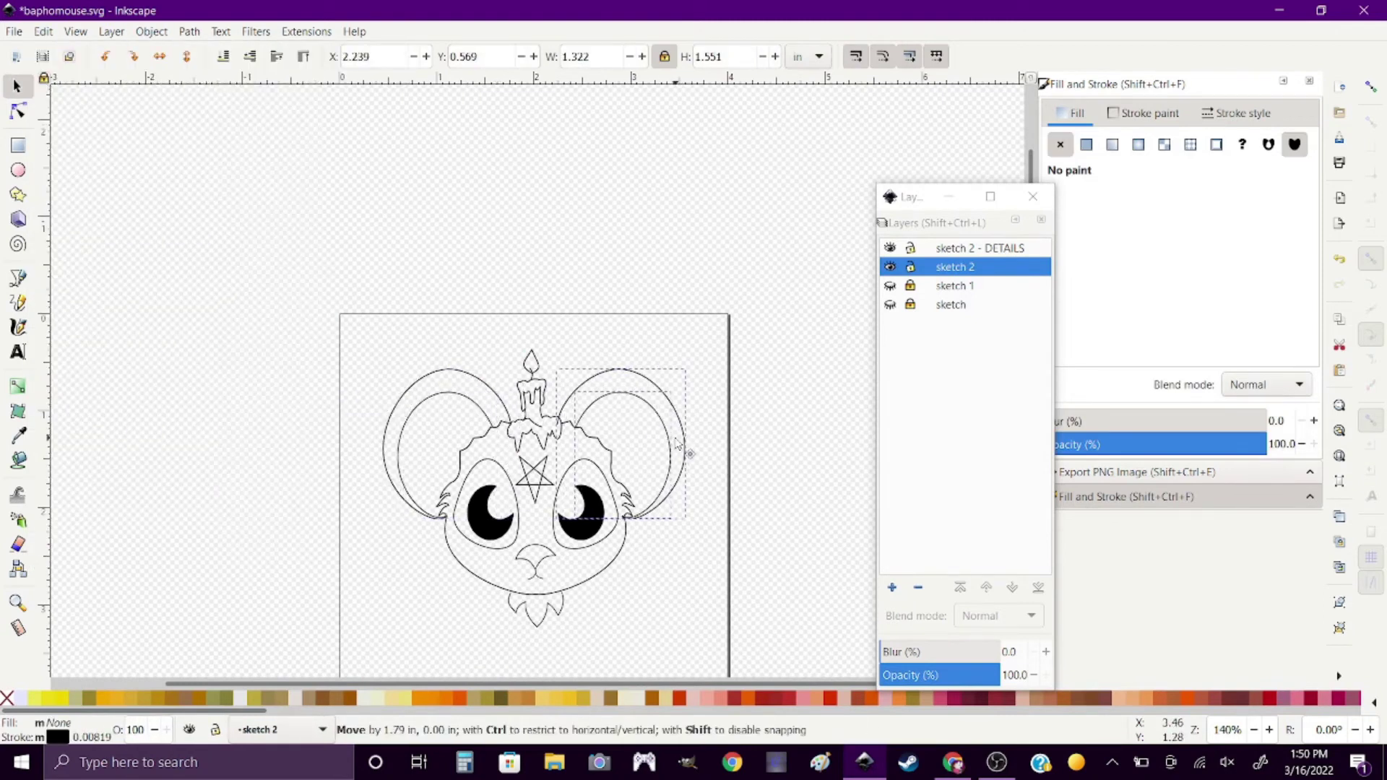
# Squash the chin tuft, tuck it up under the face, and save.
pyautogui.moveTo(535, 638); pyautogui.dragTo(534, 625)
pyautogui.press('Escape')
pyautogui.scroll(2, 498, 575)
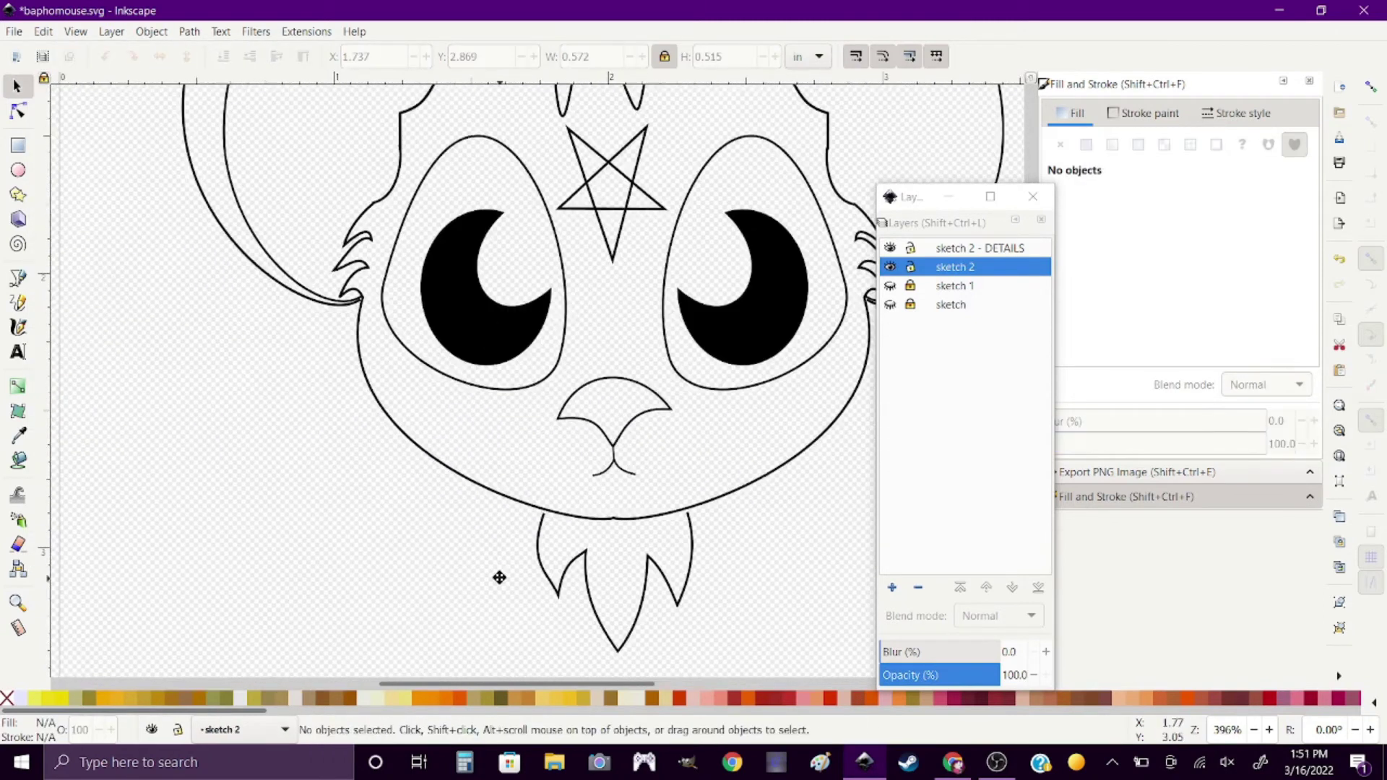
pyautogui.scroll(-1, 375, 593)
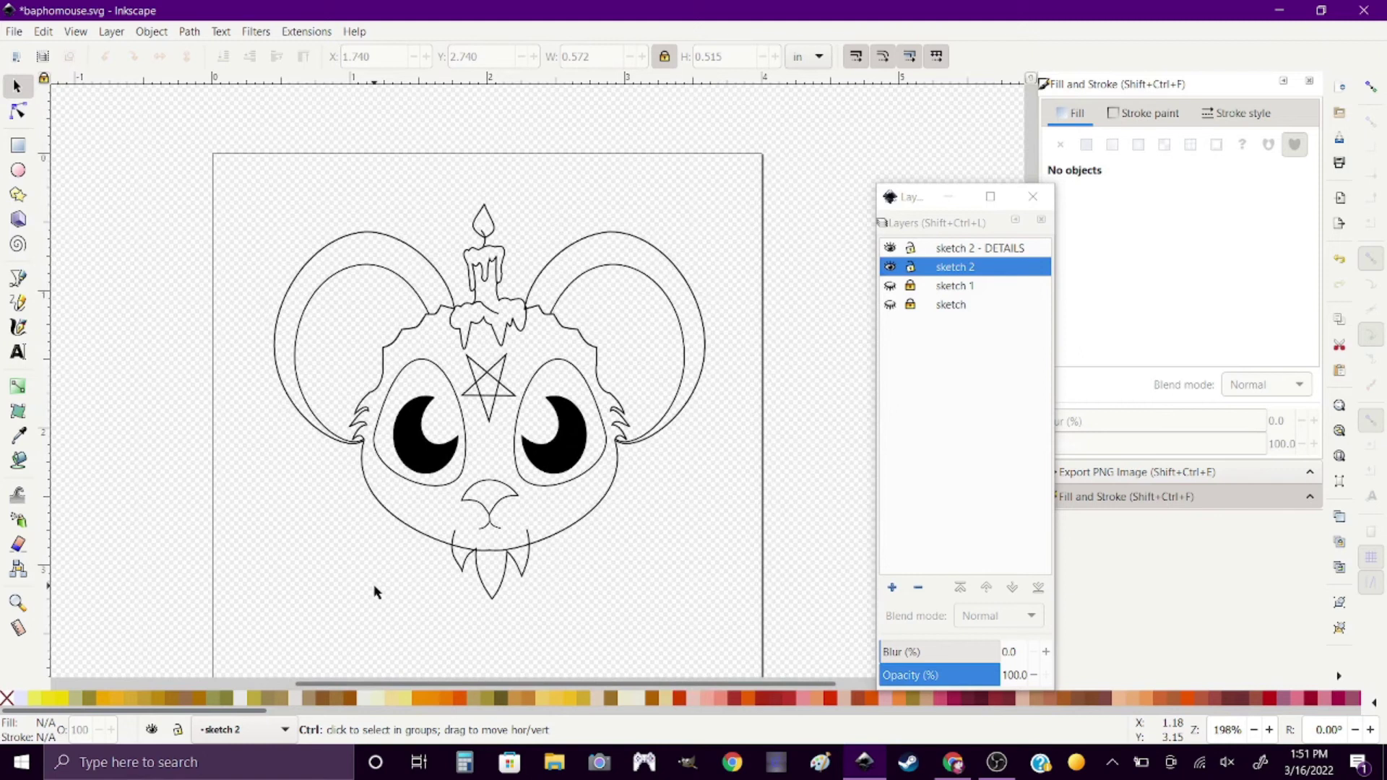
pyautogui.click(503, 573)
pyautogui.moveTo(499, 596)
pyautogui.mouseDown()
pyautogui.moveTo(496, 571)
pyautogui.moveTo(498, 584)
pyautogui.mouseUp()
pyautogui.press('Escape')
pyautogui.scroll(-1, 605, 583)
pyautogui.hotkey('ctrl', 's')
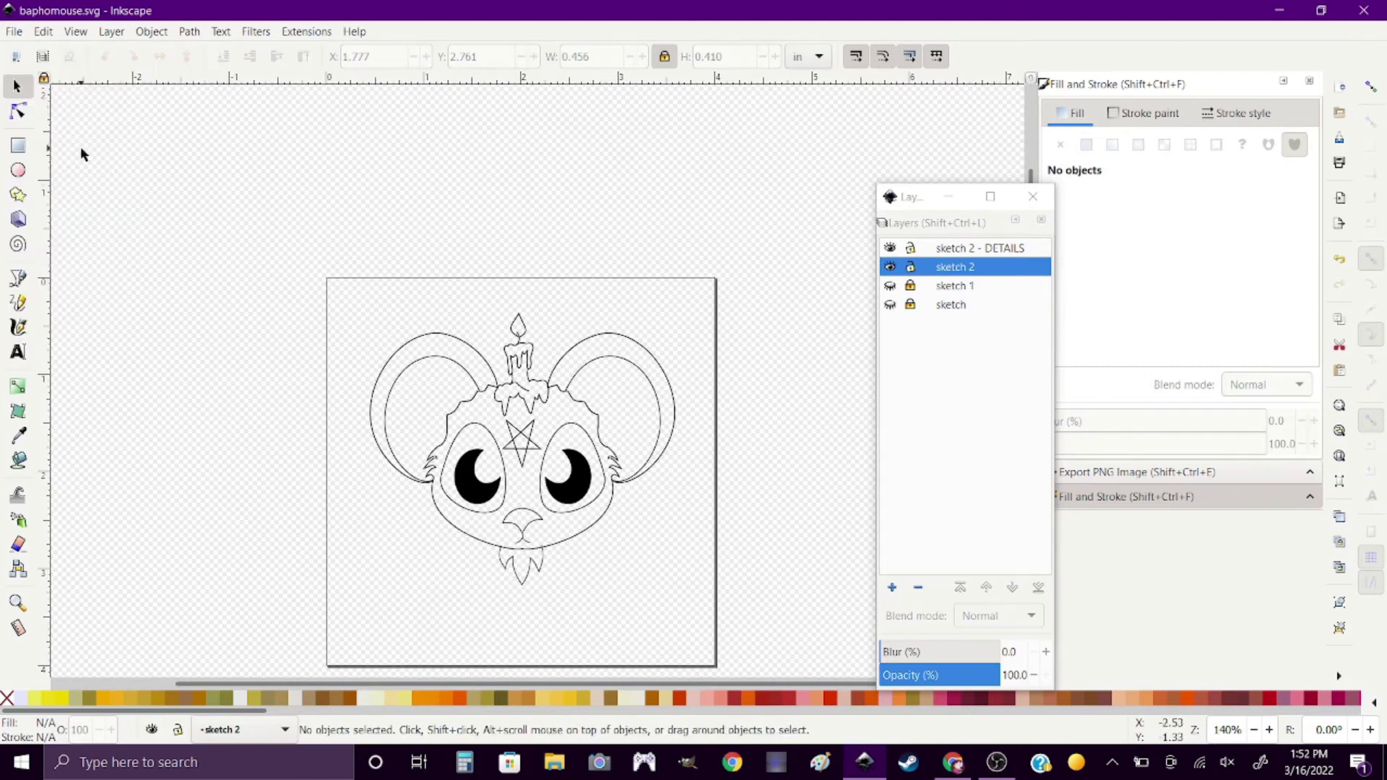
# Save a copy as 'baphomouse face sketch', then save again as baphomouse.svg.
pyautogui.hotkey('shift', 'ctrl', 's')
pyautogui.write('baphomouse face sketch')
pyautogui.press('Return')
pyautogui.click(45, 174)
pyautogui.click(232, 127)
pyautogui.click(180, 140)
pyautogui.click(870, 500)
# Add a 'sketch - BODY' layer and place it below sketch 2.
pyautogui.click(968, 248)
pyautogui.click(892, 588)
pyautogui.write('sketch - BODY')
pyautogui.press('Return')
pyautogui.moveTo(953, 247); pyautogui.dragTo(947, 296)
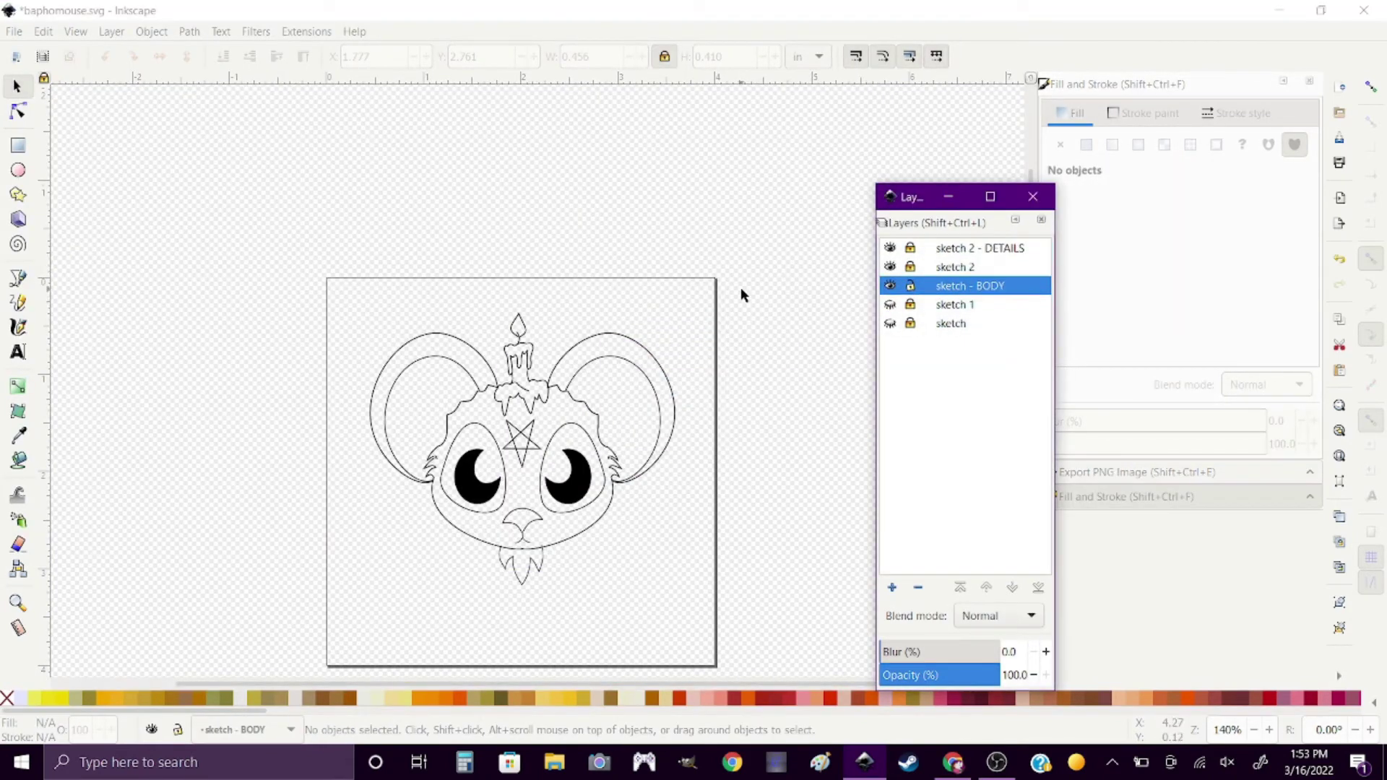
# Check the page size in Document Properties.
pyautogui.click(14, 31)
pyautogui.click(62, 315)
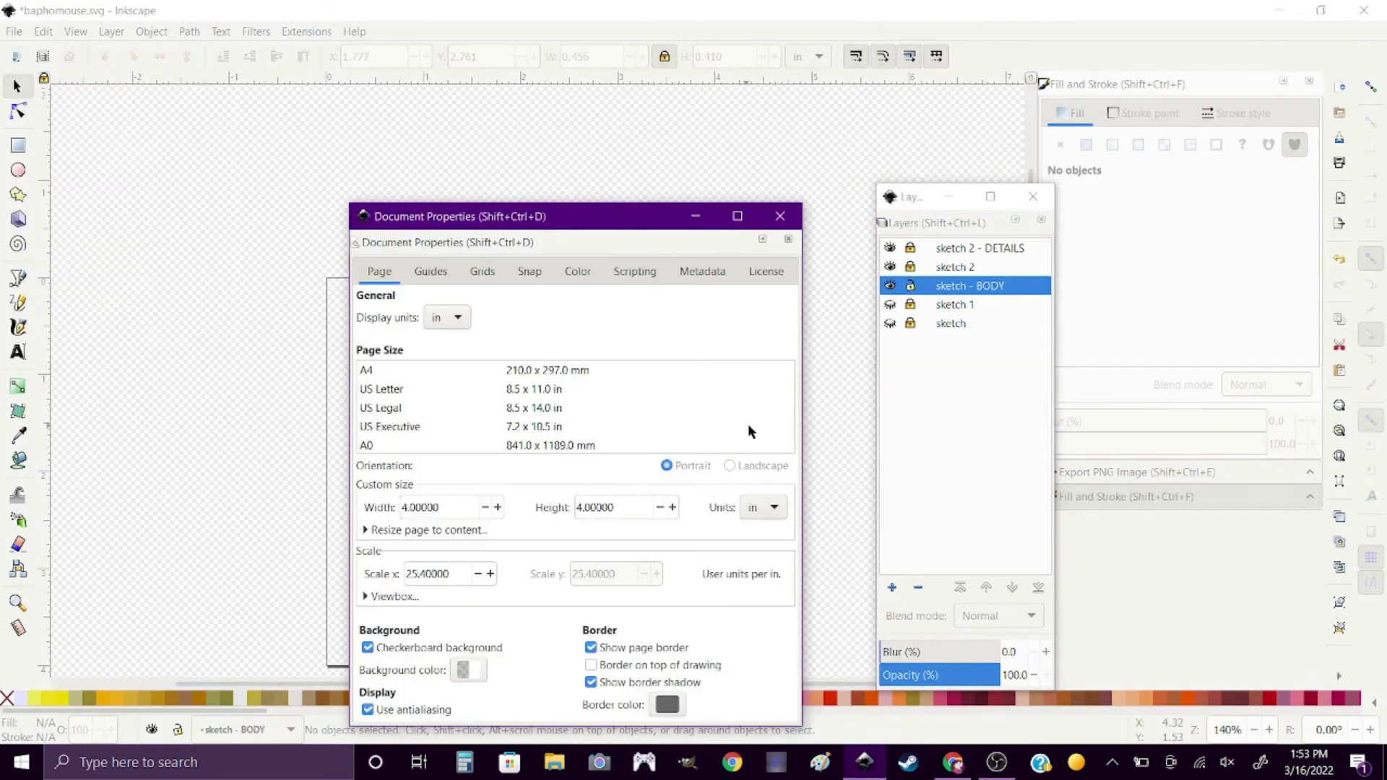
pyautogui.click(1140, 762)
pyautogui.click(779, 216)
# Sketch trial pencil lines down from the chin, undoing the stray ones.
pyautogui.keyDown('ctrl'); pyautogui.scroll(2, 585, 506); pyautogui.keyUp('ctrl')
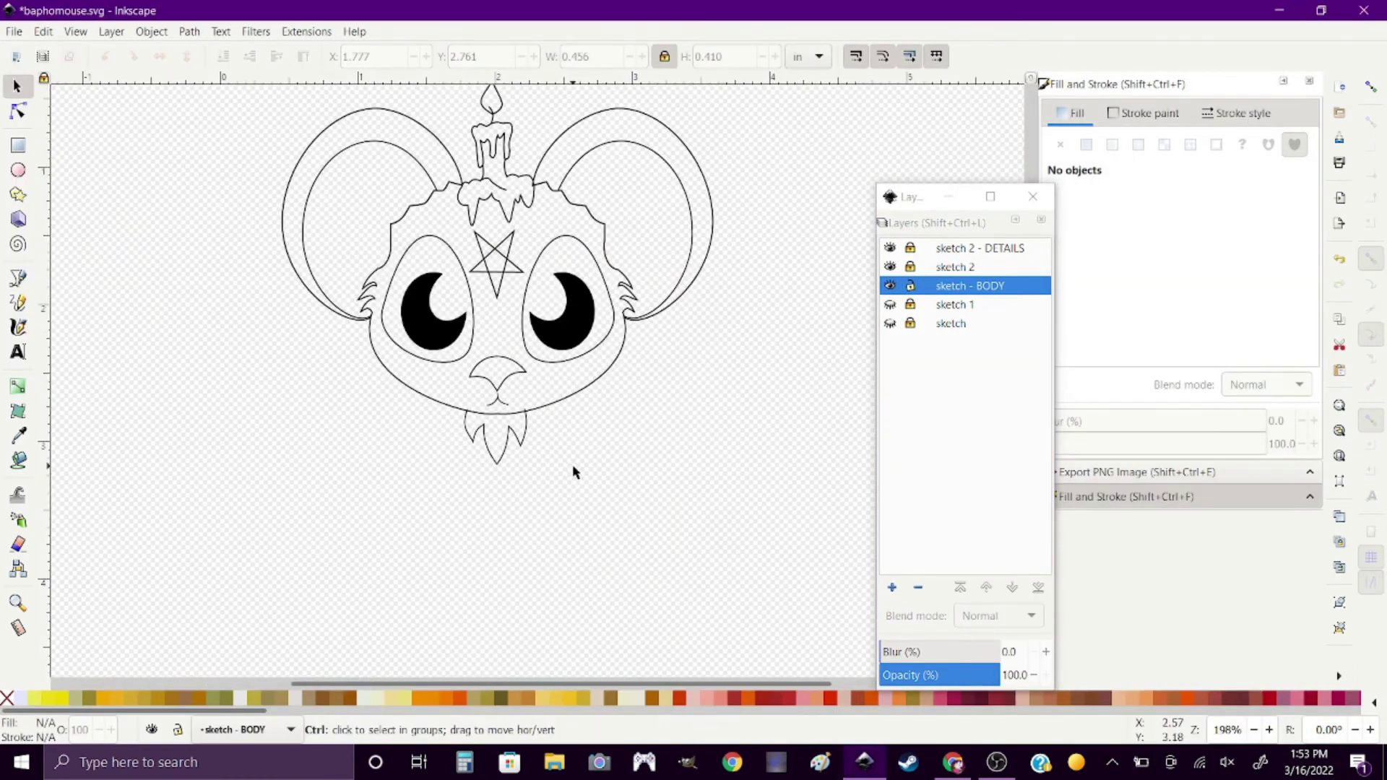
pyautogui.press('p')
pyautogui.scroll(-4, 653, 600)
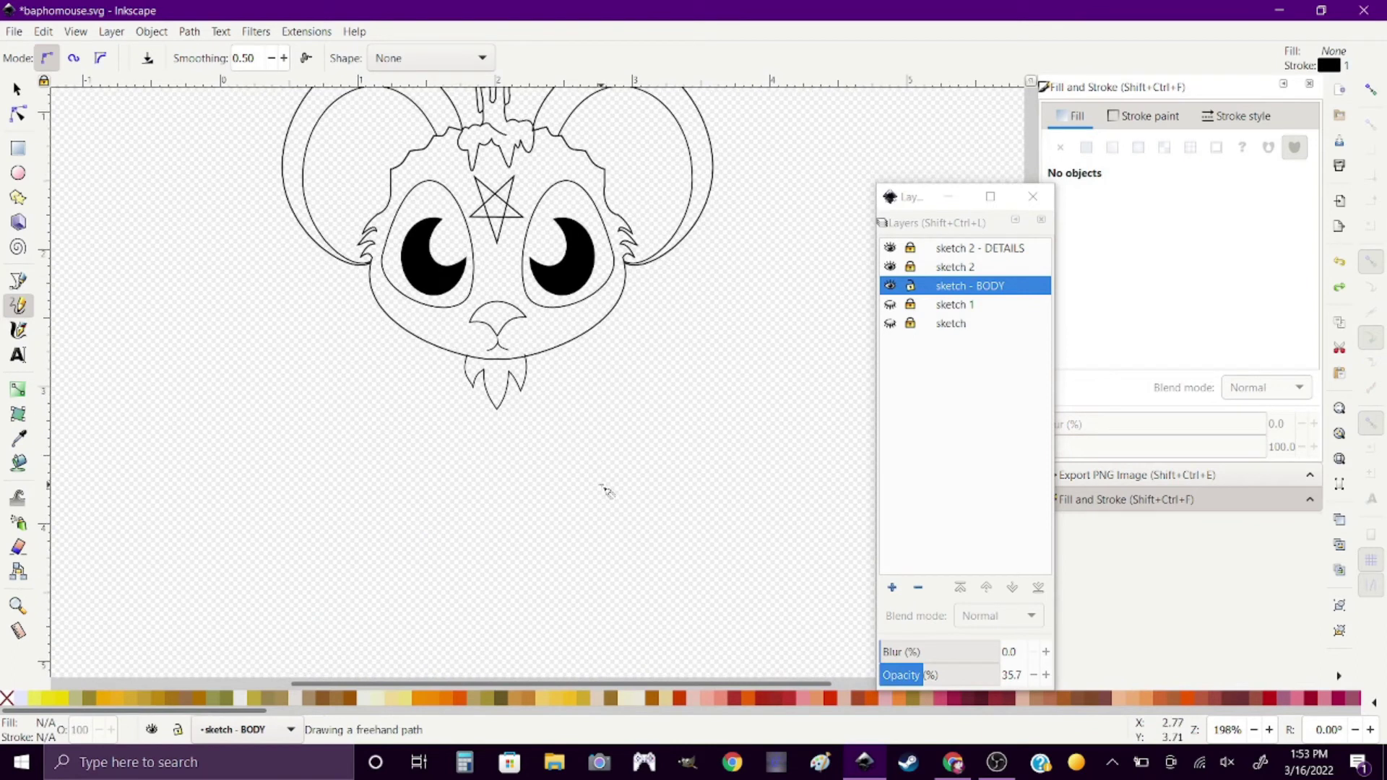
pyautogui.moveTo(499, 465); pyautogui.dragTo(720, 399)
pyautogui.hotkey('ctrl', 'z')
pyautogui.moveTo(477, 468); pyautogui.dragTo(293, 526)
pyautogui.moveTo(498, 470)
pyautogui.mouseDown()
pyautogui.moveTo(680, 535)
pyautogui.moveTo(276, 319)
pyautogui.mouseUp()
pyautogui.hotkey('ctrl', 'z')
# Rough in the neck, a large body oval and crossing leg lines.
pyautogui.moveTo(439, 300); pyautogui.dragTo(556, 307)
pyautogui.moveTo(440, 380); pyautogui.dragTo(552, 368)
pyautogui.moveTo(363, 463); pyautogui.dragTo(520, 538)
pyautogui.moveTo(451, 544); pyautogui.dragTo(632, 439)
pyautogui.moveTo(567, 336); pyautogui.dragTo(639, 371)
pyautogui.moveTo(433, 340)
pyautogui.mouseDown()
pyautogui.moveTo(400, 359)
pyautogui.moveTo(462, 311)
pyautogui.mouseUp()
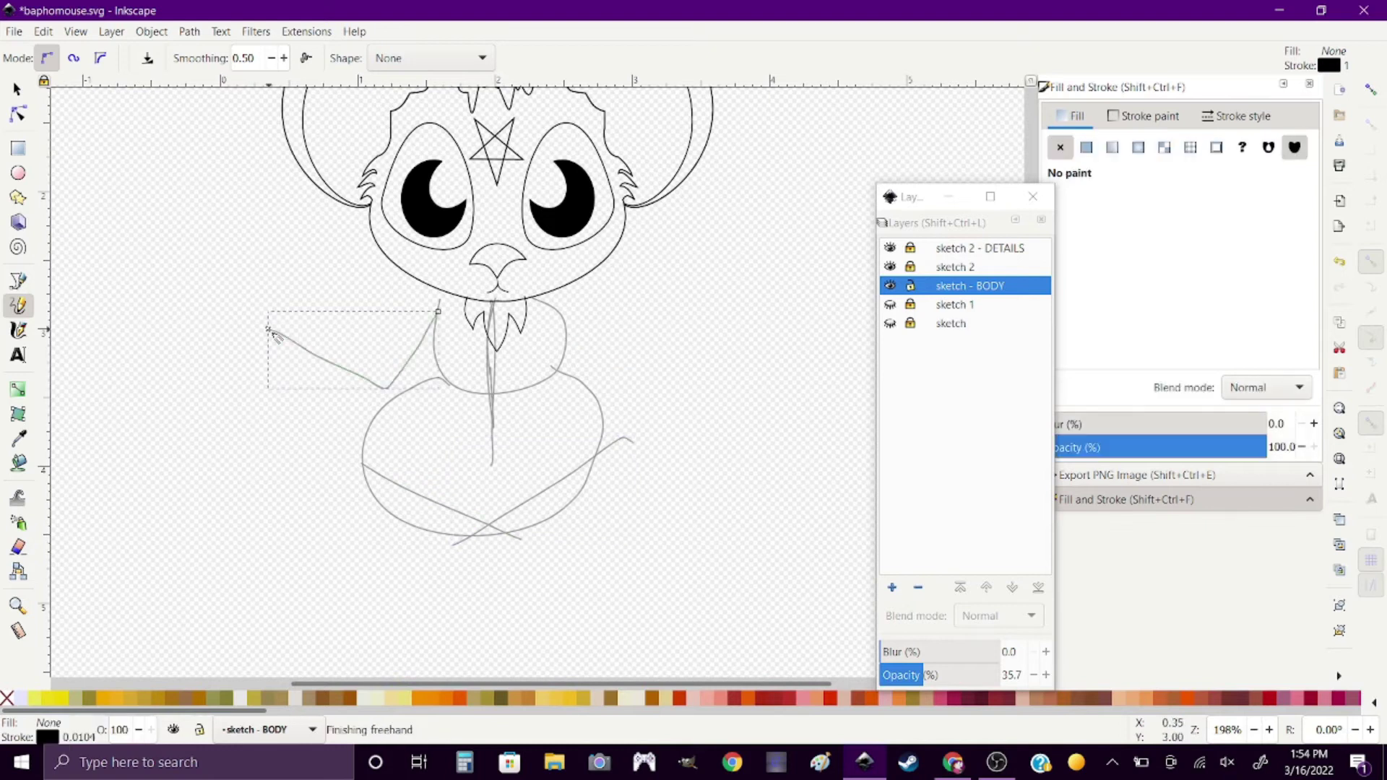
pyautogui.hotkey('ctrl', 'z')
pyautogui.hotkey('ctrl', 'z')
pyautogui.hotkey('ctrl', 'z')
# Restore the undone arm and body strokes and add the lowered arm with spread fingers.
pyautogui.moveTo(451, 368)
pyautogui.mouseDown()
pyautogui.moveTo(412, 506)
pyautogui.moveTo(424, 350)
pyautogui.mouseUp()
pyautogui.hotkey('ctrl', 'z')
pyautogui.hotkey('ctrl', 'z')
pyautogui.hotkey('ctrl', 'z')
pyautogui.moveTo(509, 312); pyautogui.dragTo(397, 427)
pyautogui.hotkey('ctrl', 'z')
pyautogui.scroll(-5, 390, 309)
pyautogui.scroll(4, 390, 309)
pyautogui.hotkey('ctrl', 'shift', 'z')
pyautogui.hotkey('ctrl', 'shift', 'z')
pyautogui.hotkey('ctrl', 'shift', 'z')
pyautogui.hotkey('ctrl', 'shift', 'z')
pyautogui.moveTo(531, 343); pyautogui.dragTo(653, 484)
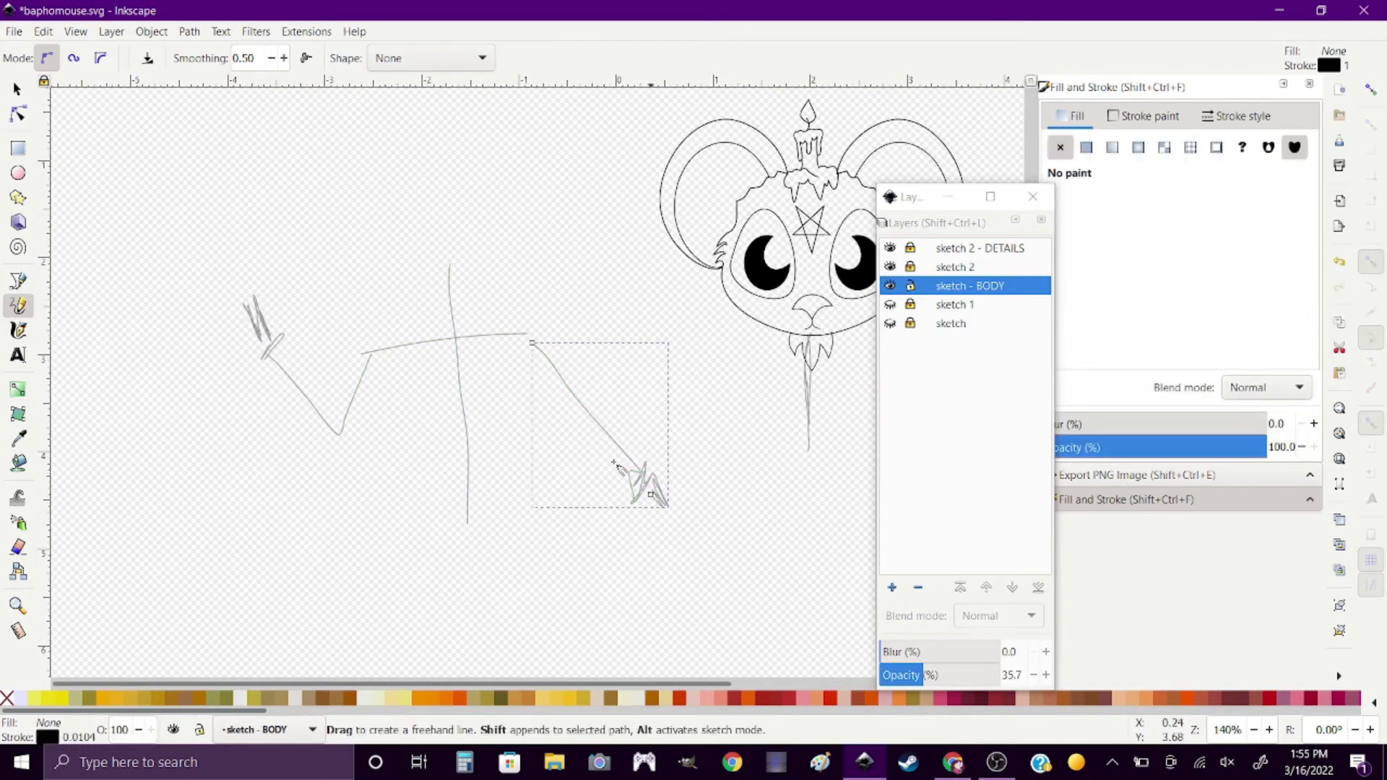
# Move all the body strokes under the head.
pyautogui.scroll(-2, 98, 447)
pyautogui.click(17, 87)
pyautogui.hotkey('ctrl', 'a')
pyautogui.moveTo(280, 438); pyautogui.dragTo(445, 426)
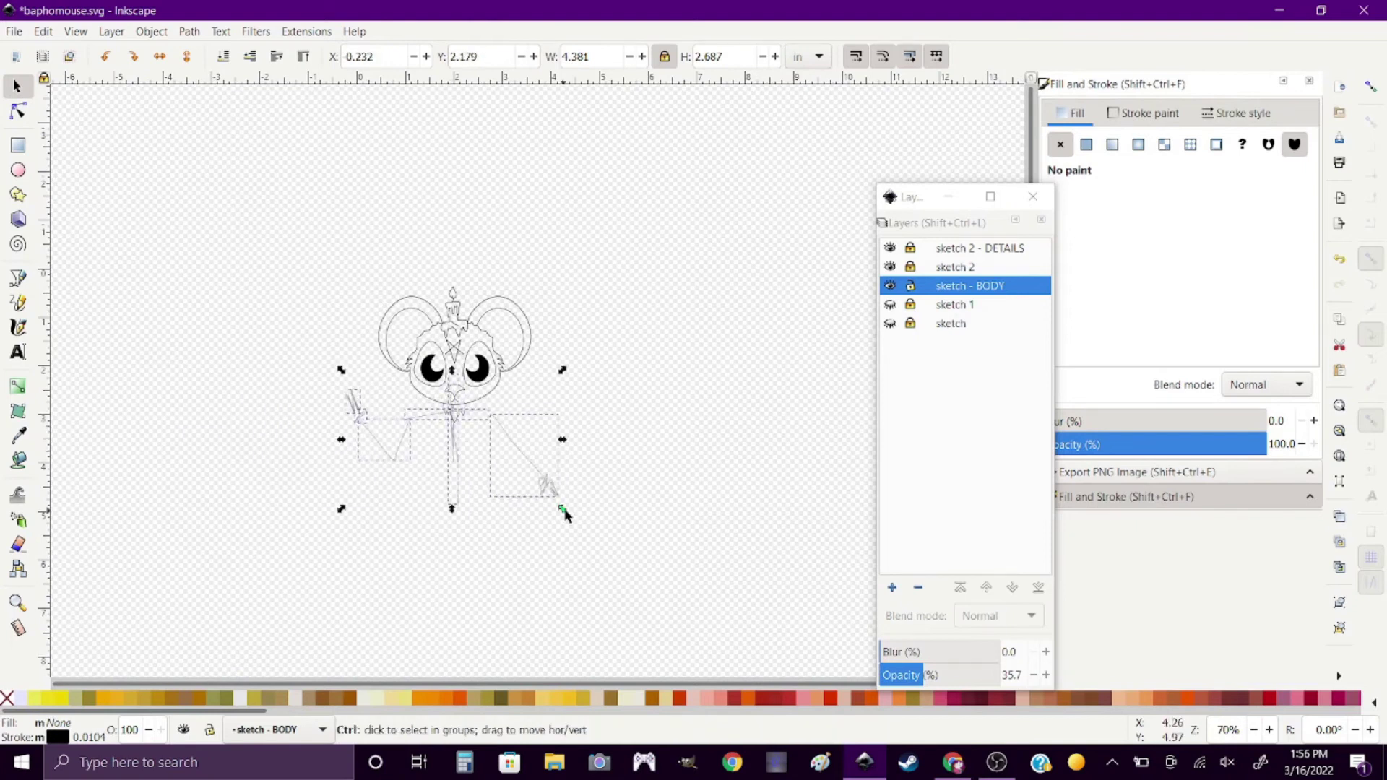
pyautogui.scroll(3, 401, 487)
pyautogui.click(401, 487)
# Sketch a new body outline, feet, both arms and the belly curve.
pyautogui.click(18, 303)
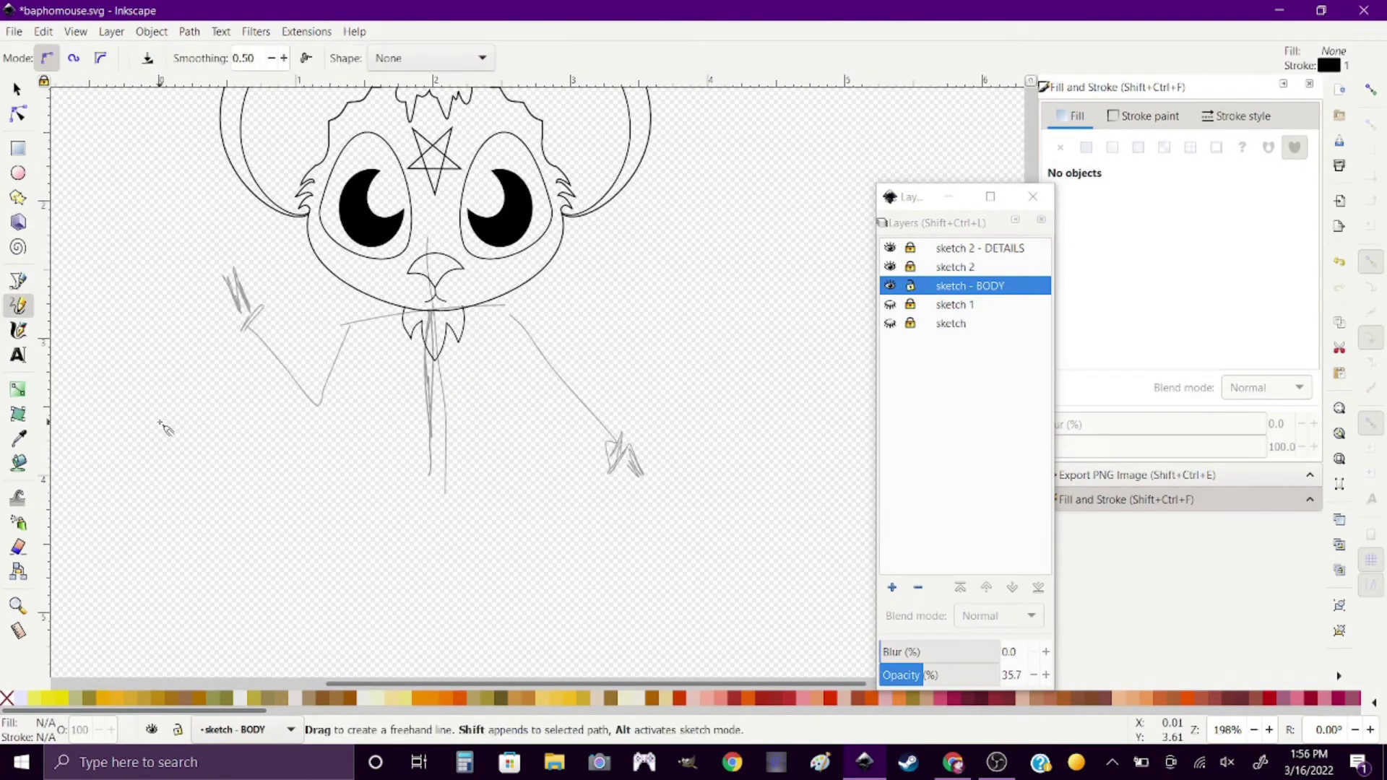
pyautogui.keyDown('ctrl'); pyautogui.scroll(-1, 483, 338); pyautogui.keyUp('ctrl')
pyautogui.moveTo(422, 372); pyautogui.dragTo(659, 379)
pyautogui.moveTo(385, 509)
pyautogui.mouseDown()
pyautogui.moveTo(428, 535)
pyautogui.moveTo(438, 491)
pyautogui.moveTo(543, 498)
pyautogui.mouseUp()
pyautogui.moveTo(405, 367); pyautogui.dragTo(390, 418)
pyautogui.moveTo(520, 365); pyautogui.dragTo(571, 459)
pyautogui.moveTo(349, 381)
pyautogui.mouseDown()
pyautogui.moveTo(407, 436)
pyautogui.moveTo(361, 390)
pyautogui.mouseUp()
pyautogui.moveTo(515, 372); pyautogui.dragTo(553, 440)
pyautogui.moveTo(400, 415)
pyautogui.mouseDown()
pyautogui.moveTo(535, 415)
pyautogui.moveTo(498, 515)
pyautogui.mouseUp()
# Delete the left-arm scribble, then pencil in belly ellipses and arm strokes, undoing the ellipses.
pyautogui.press('s')
pyautogui.click(334, 372)
pyautogui.press('Delete')
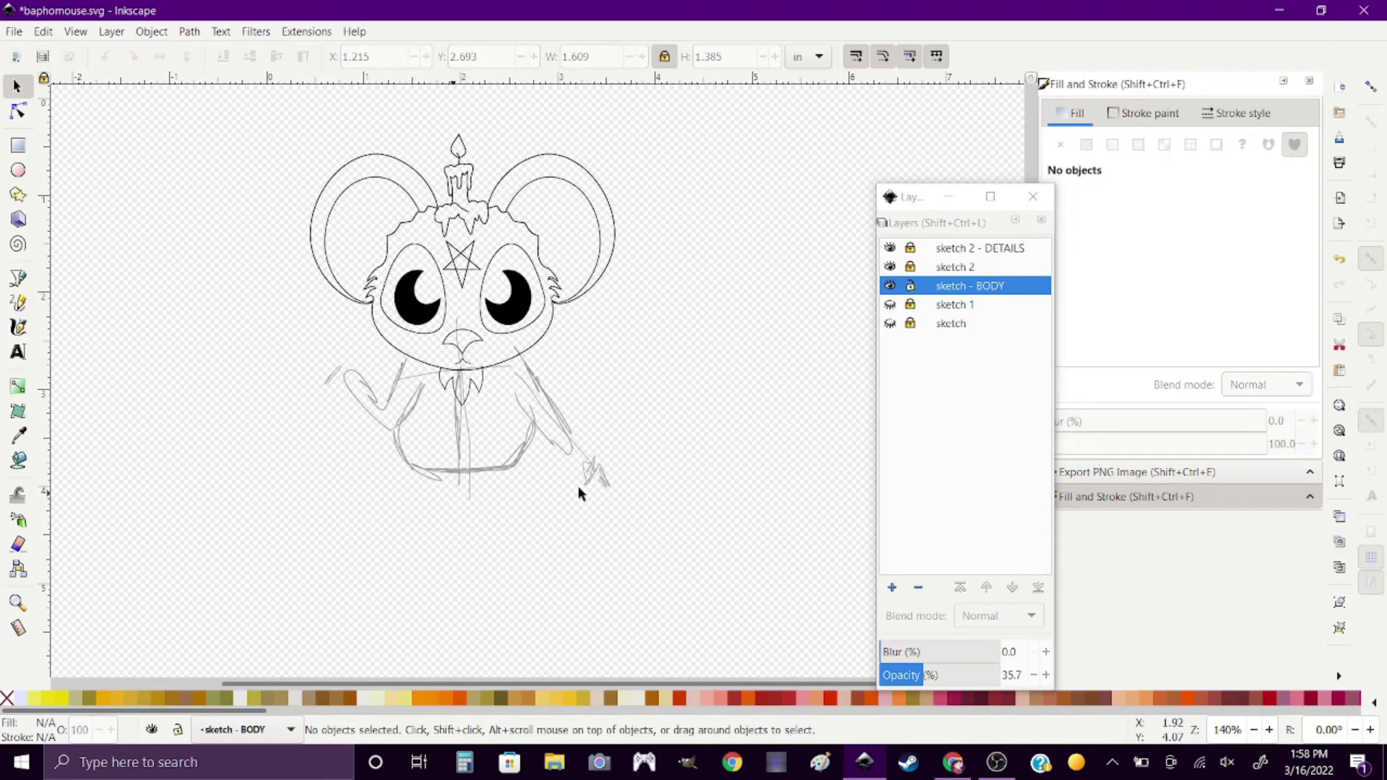
pyautogui.press('p')
pyautogui.moveTo(433, 401); pyautogui.dragTo(426, 405)
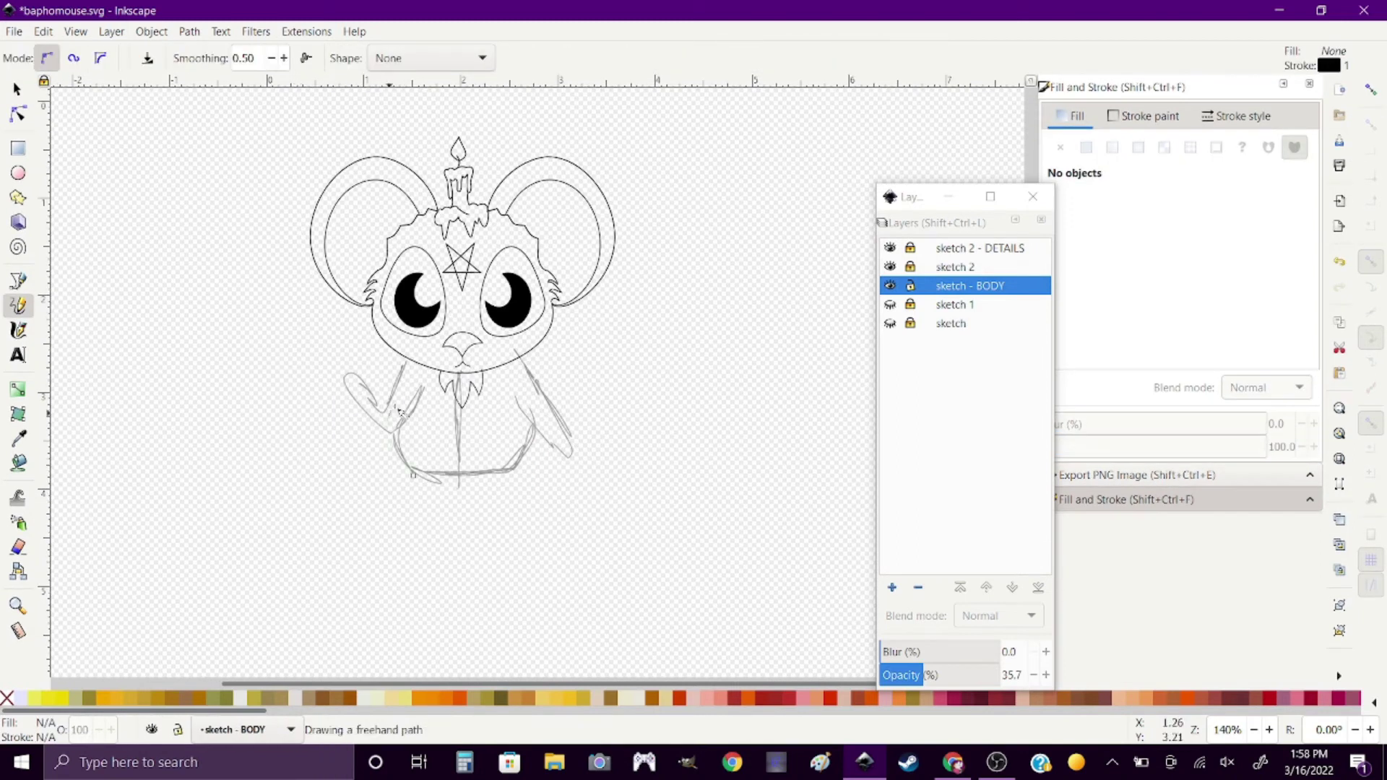
pyautogui.moveTo(516, 398); pyautogui.dragTo(505, 405)
pyautogui.moveTo(403, 361); pyautogui.dragTo(387, 408)
pyautogui.hotkey('ctrl', 'z')
pyautogui.hotkey('ctrl', 'z')
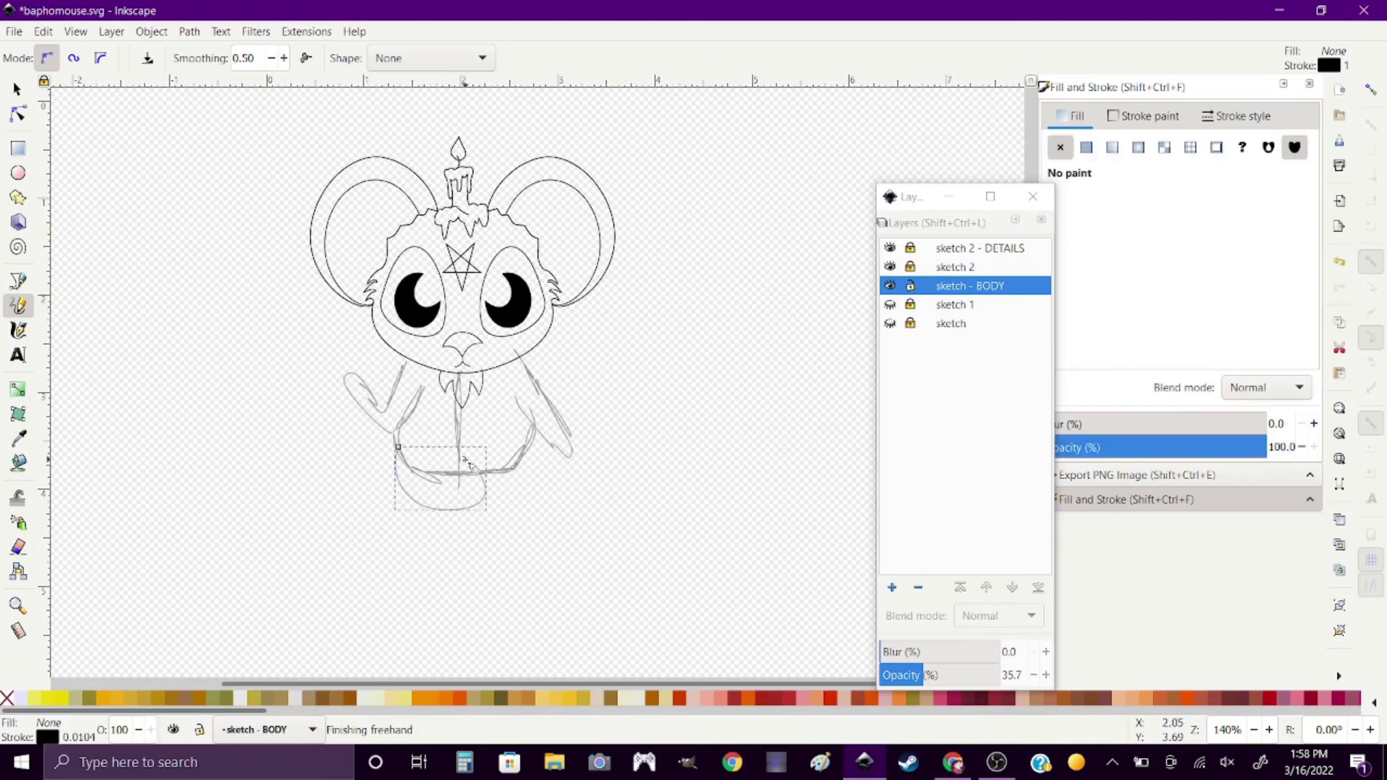
# Try several lower-belly lines and loops with the Pencil, undoing each failed stroke.
pyautogui.moveTo(408, 473)
pyautogui.mouseDown()
pyautogui.moveTo(486, 482)
pyautogui.moveTo(435, 485)
pyautogui.moveTo(471, 505)
pyautogui.mouseUp()
pyautogui.hotkey('ctrl', 'z')
pyautogui.moveTo(405, 463)
pyautogui.mouseDown()
pyautogui.moveTo(506, 477)
pyautogui.moveTo(473, 477)
pyautogui.moveTo(426, 440)
pyautogui.mouseUp()
pyautogui.hotkey('ctrl', 'z')
pyautogui.hotkey('ctrl', 'z')
pyautogui.hotkey('ctrl', 'z')
pyautogui.moveTo(520, 434)
pyautogui.mouseDown()
pyautogui.moveTo(396, 470)
pyautogui.moveTo(473, 498)
pyautogui.mouseUp()
pyautogui.hotkey('ctrl', 'z')
pyautogui.hotkey('ctrl', 'z')
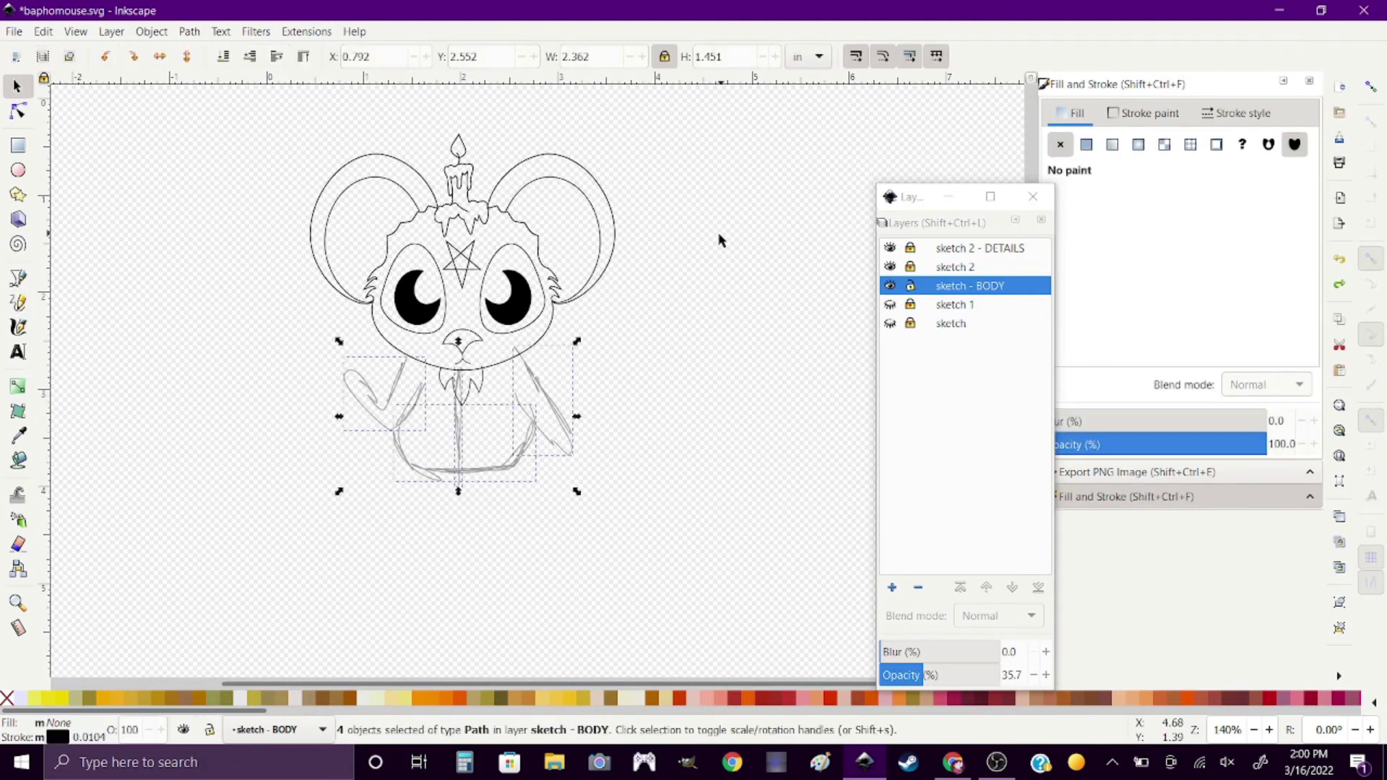
pyautogui.hotkey('ctrl', 'z')
# Redraw the lower body strokes, then sketch the left arm beside the body and the right arm.
pyautogui.keyDown('ctrl'); pyautogui.scroll(1, 498, 397); pyautogui.keyUp('ctrl')
pyautogui.moveTo(368, 347)
pyautogui.mouseDown()
pyautogui.moveTo(397, 463)
pyautogui.moveTo(504, 465)
pyautogui.mouseUp()
pyautogui.hotkey('ctrl', 'z')
pyautogui.keyDown('ctrl'); pyautogui.scroll(-2, 477, 462); pyautogui.keyUp('ctrl')
pyautogui.keyDown('ctrl'); pyautogui.scroll(1, 433, 462); pyautogui.keyUp('ctrl')
pyautogui.moveTo(390, 346)
pyautogui.mouseDown()
pyautogui.moveTo(433, 462)
pyautogui.moveTo(483, 347)
pyautogui.mouseUp()
pyautogui.moveTo(468, 484); pyautogui.dragTo(470, 493)
pyautogui.moveTo(383, 354); pyautogui.dragTo(376, 376)
pyautogui.moveTo(479, 344)
pyautogui.mouseDown()
pyautogui.moveTo(538, 390)
pyautogui.moveTo(509, 356)
pyautogui.mouseUp()
# Select the lower body strokes and move them up under the torso.
pyautogui.press('s')
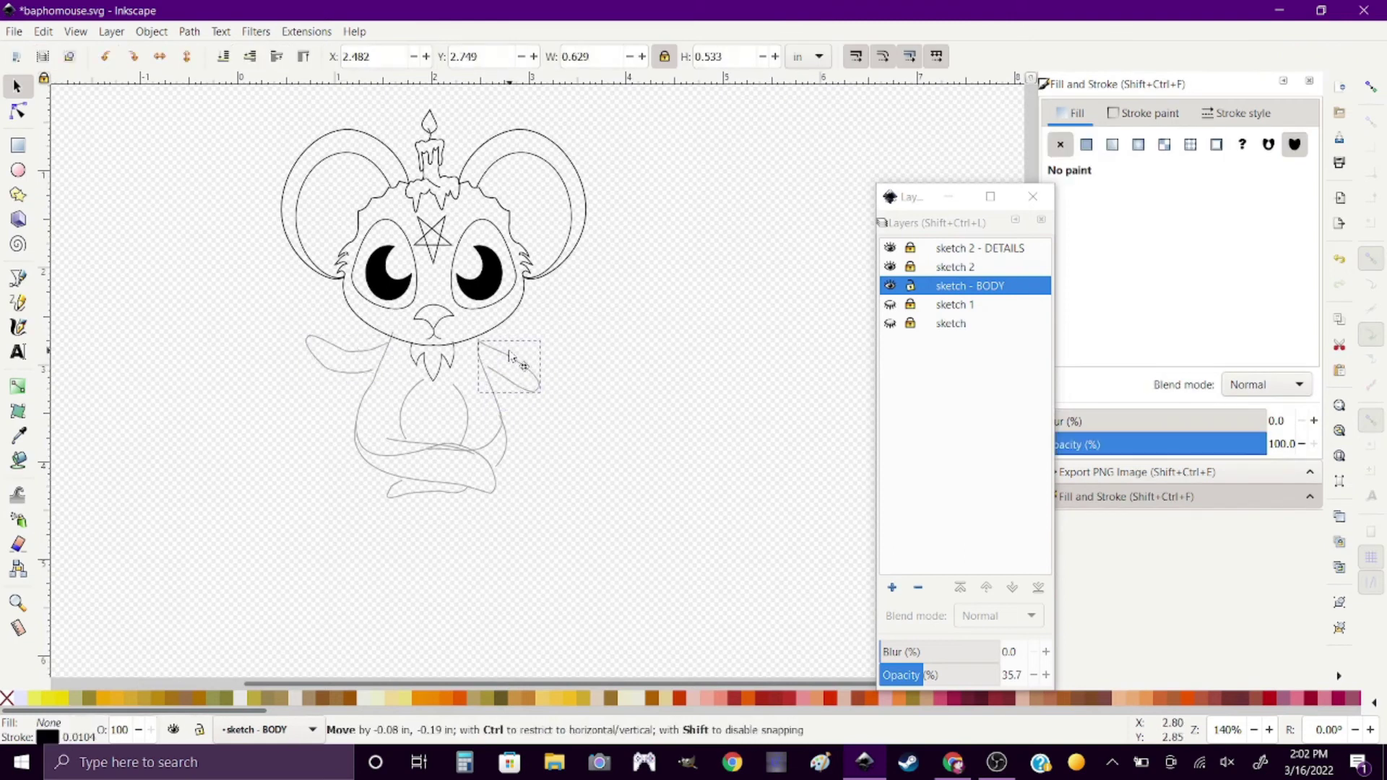
pyautogui.moveTo(596, 561); pyautogui.dragTo(297, 405)
pyautogui.moveTo(440, 480); pyautogui.dragTo(440, 449)
pyautogui.click(476, 507)
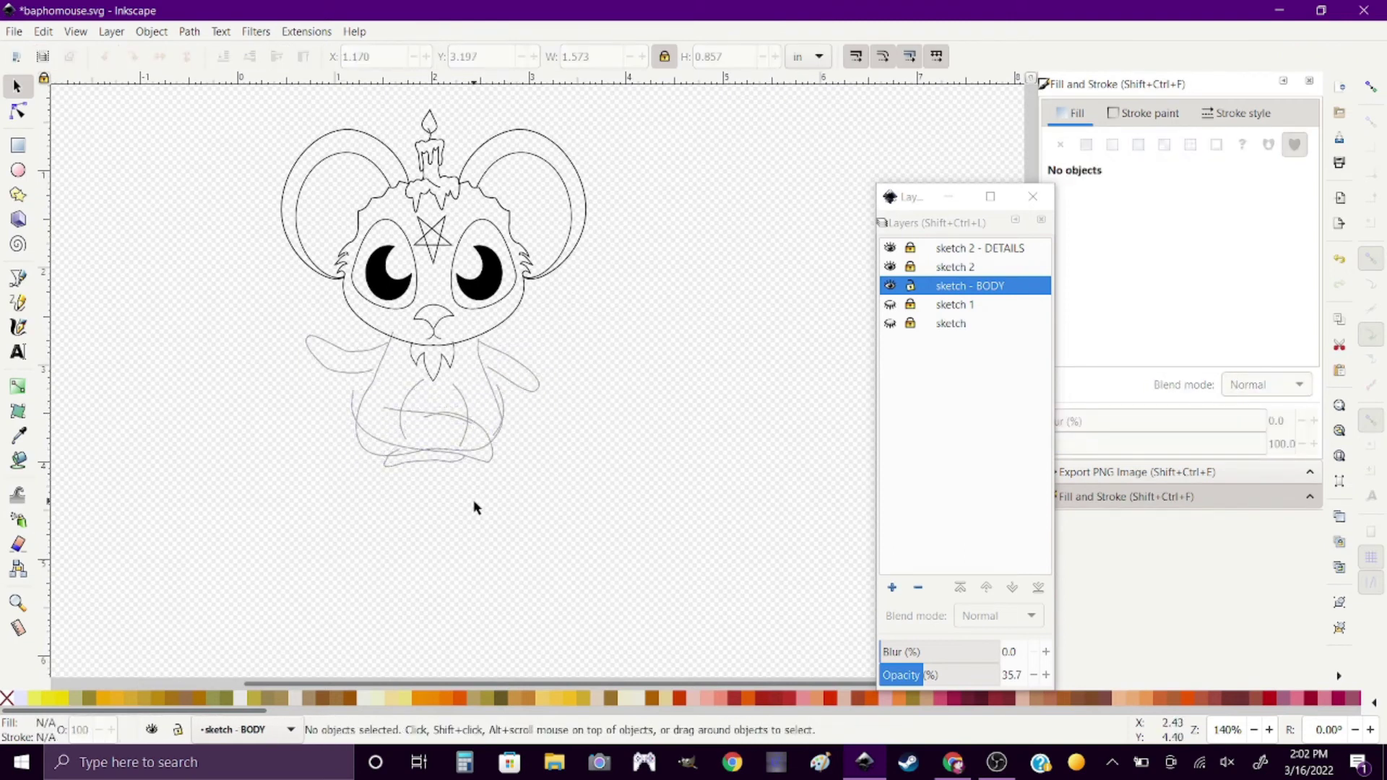
pyautogui.press('+')
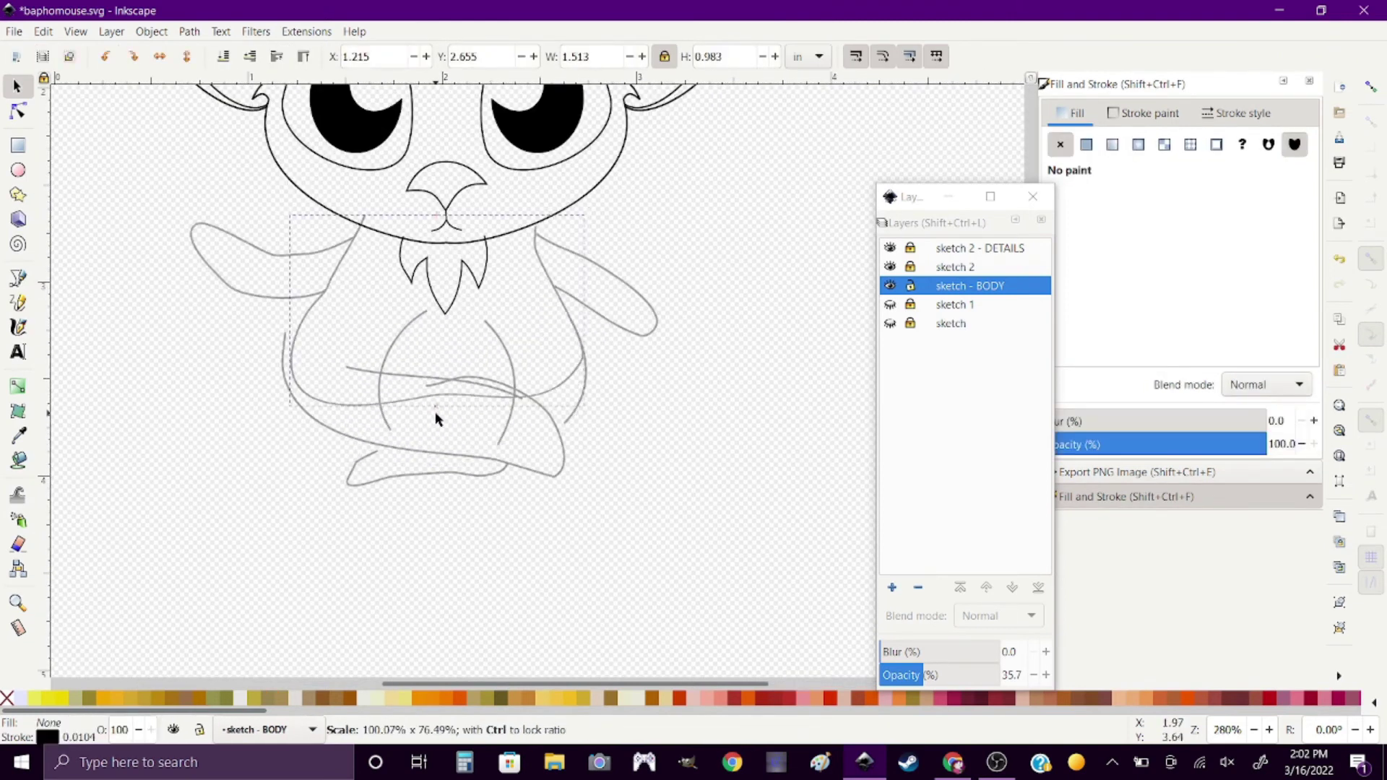
pyautogui.press('-')
pyautogui.moveTo(495, 471)
pyautogui.mouseDown()
pyautogui.moveTo(675, 500)
pyautogui.moveTo(455, 466)
pyautogui.mouseUp()
pyautogui.moveTo(749, 426); pyautogui.dragTo(532, 641)
# Delete the loose curve and stretch the right-arm stroke taller.
pyautogui.press('Delete')
pyautogui.click(525, 455)
pyautogui.moveTo(525, 455); pyautogui.dragTo(526, 471)
pyautogui.press('Escape')
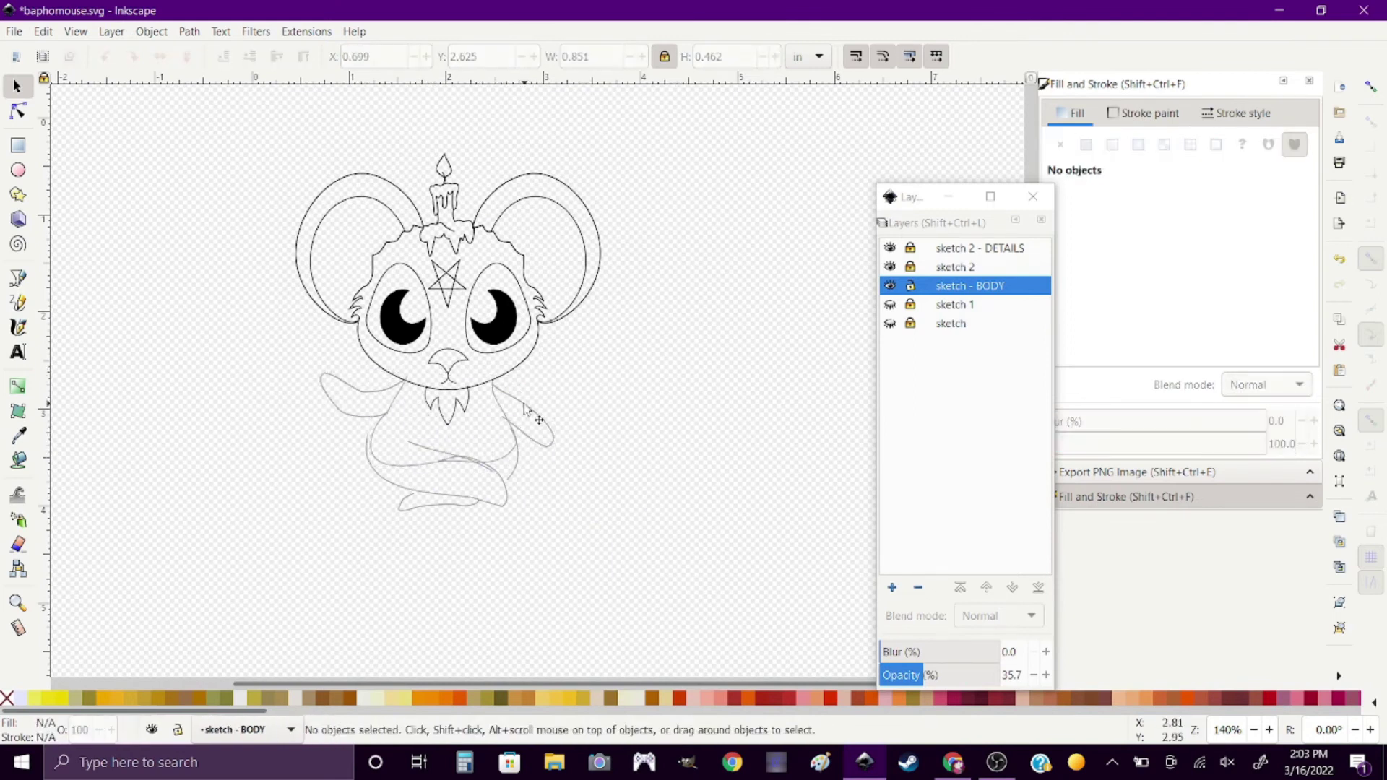
pyautogui.scroll(-1, 604, 553)
pyautogui.scroll(3, 613, 564)
# Lower the sketch opacity, rename the layer 'sketch 2 - HEAD', and add a 'sketch 2 - BODY' layer.
pyautogui.click(906, 675)
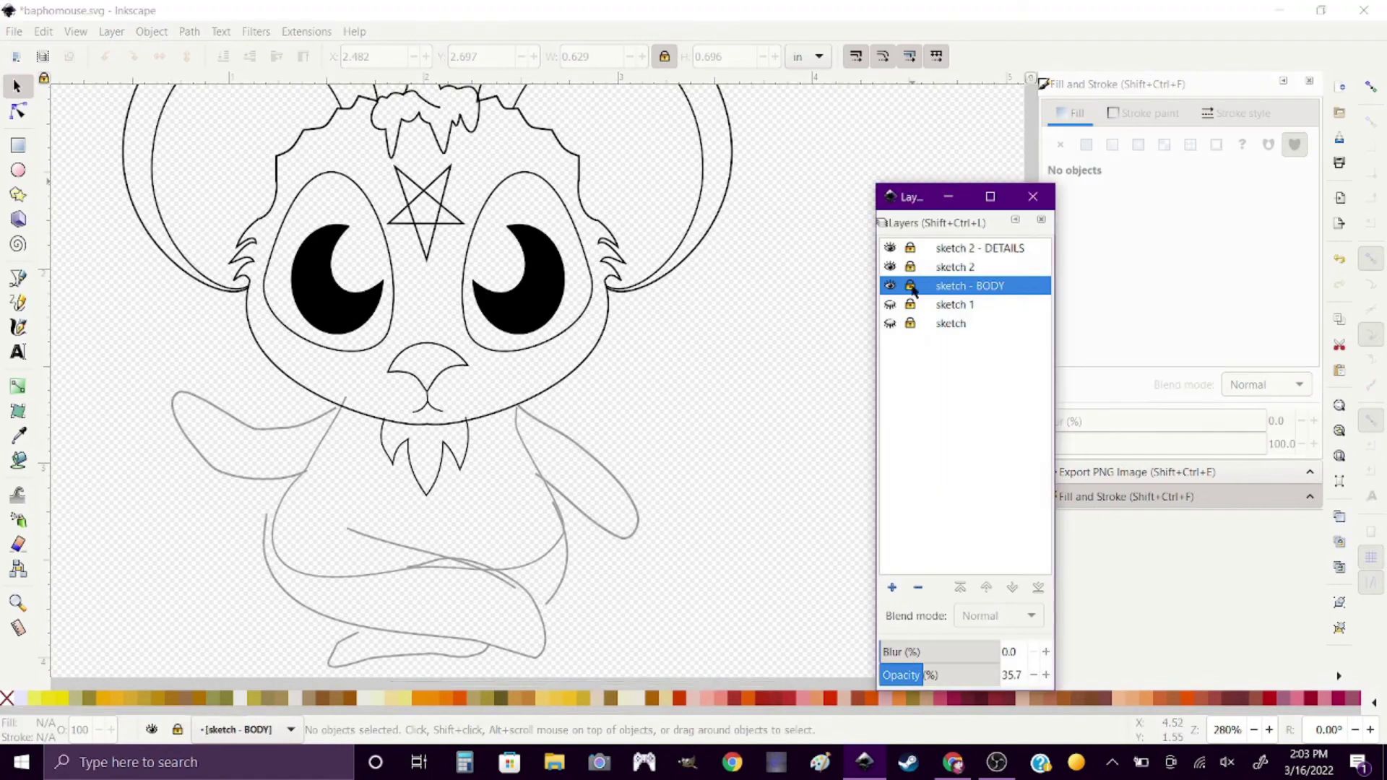
pyautogui.scroll(-3, 613, 595)
pyautogui.scroll(2, 613, 594)
pyautogui.doubleClick(967, 267)
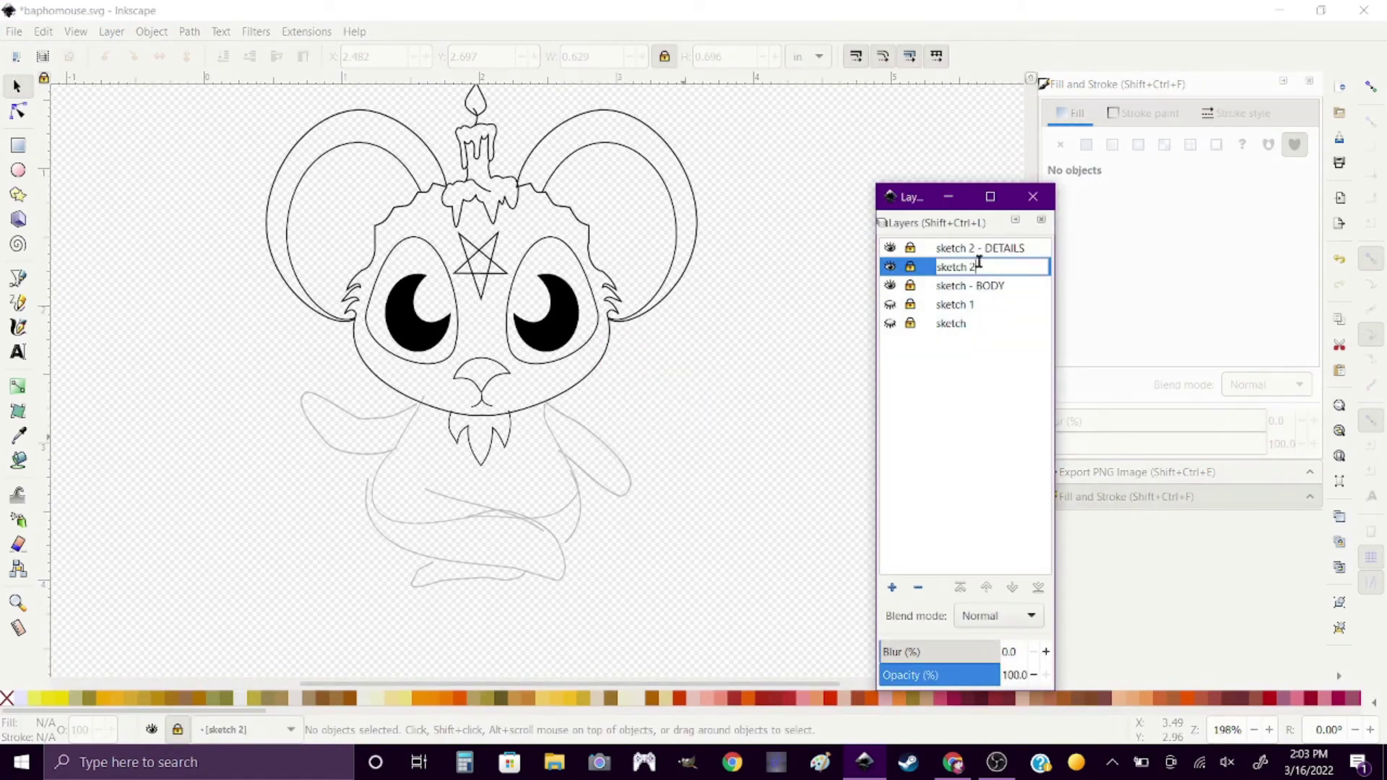
pyautogui.write('- HEAD')
pyautogui.press('Return')
pyautogui.click(892, 587)
pyautogui.write('K')
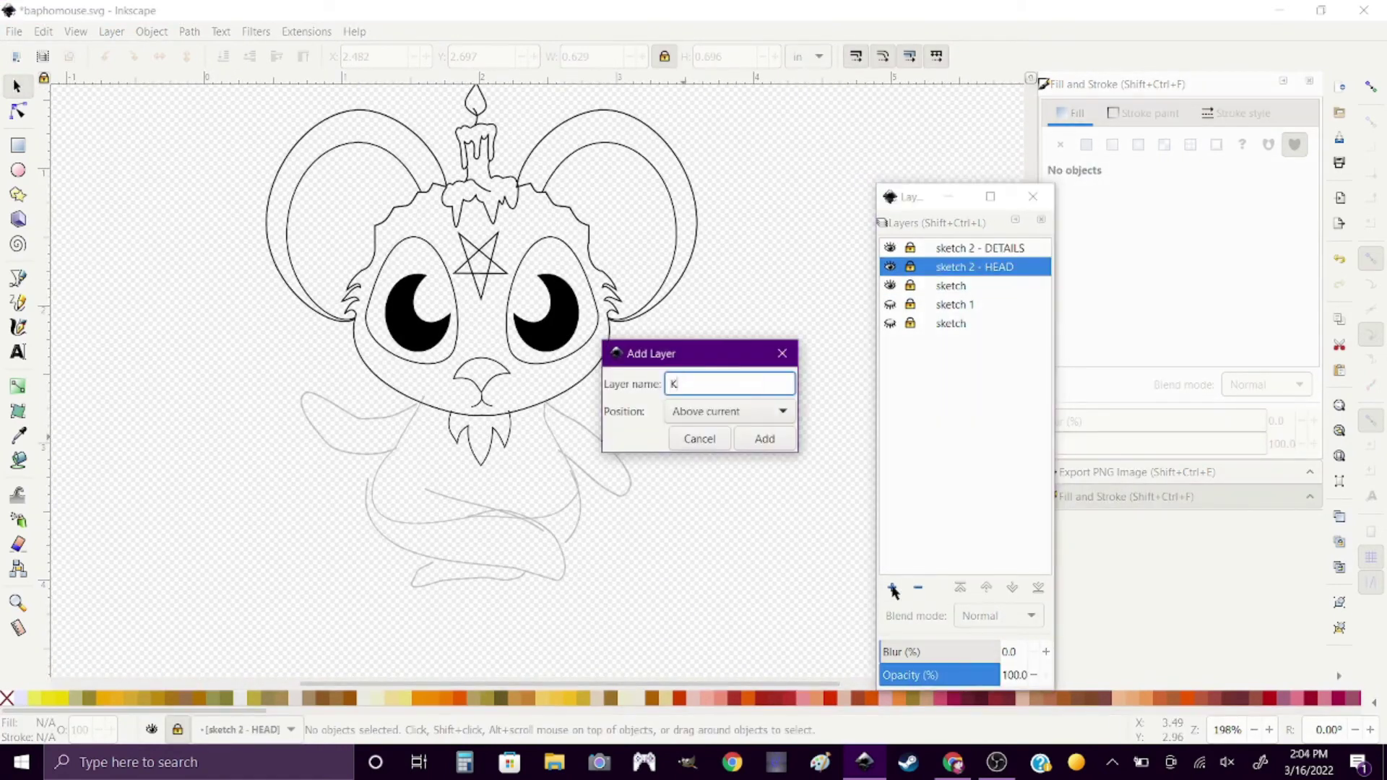
pyautogui.write('BODY')
pyautogui.press('Return')
pyautogui.doubleClick(988, 304)
pyautogui.click(968, 267)
# Trace angular Bezier outlines of the raised arm, torso, legs and right arm.
pyautogui.press('b')
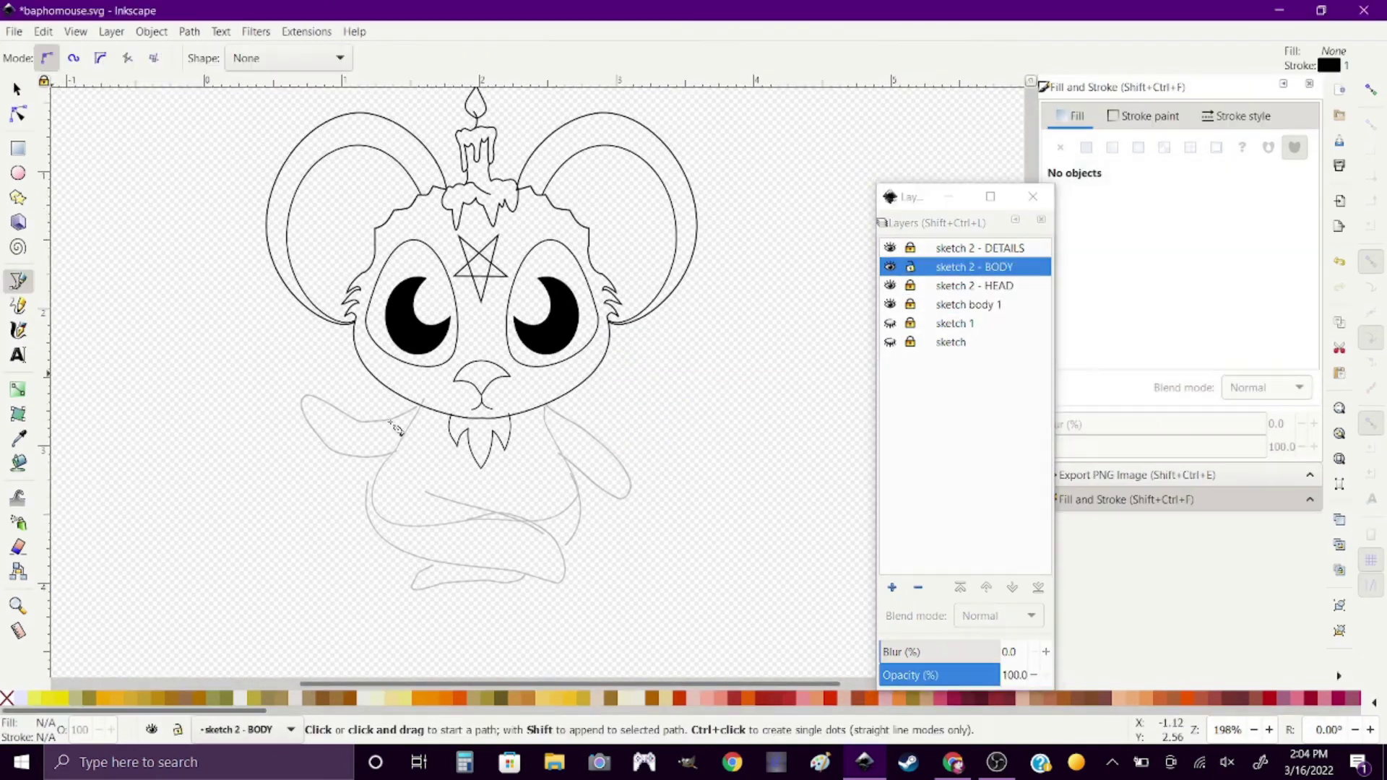
pyautogui.scroll(1, 426, 513)
pyautogui.click(417, 359)
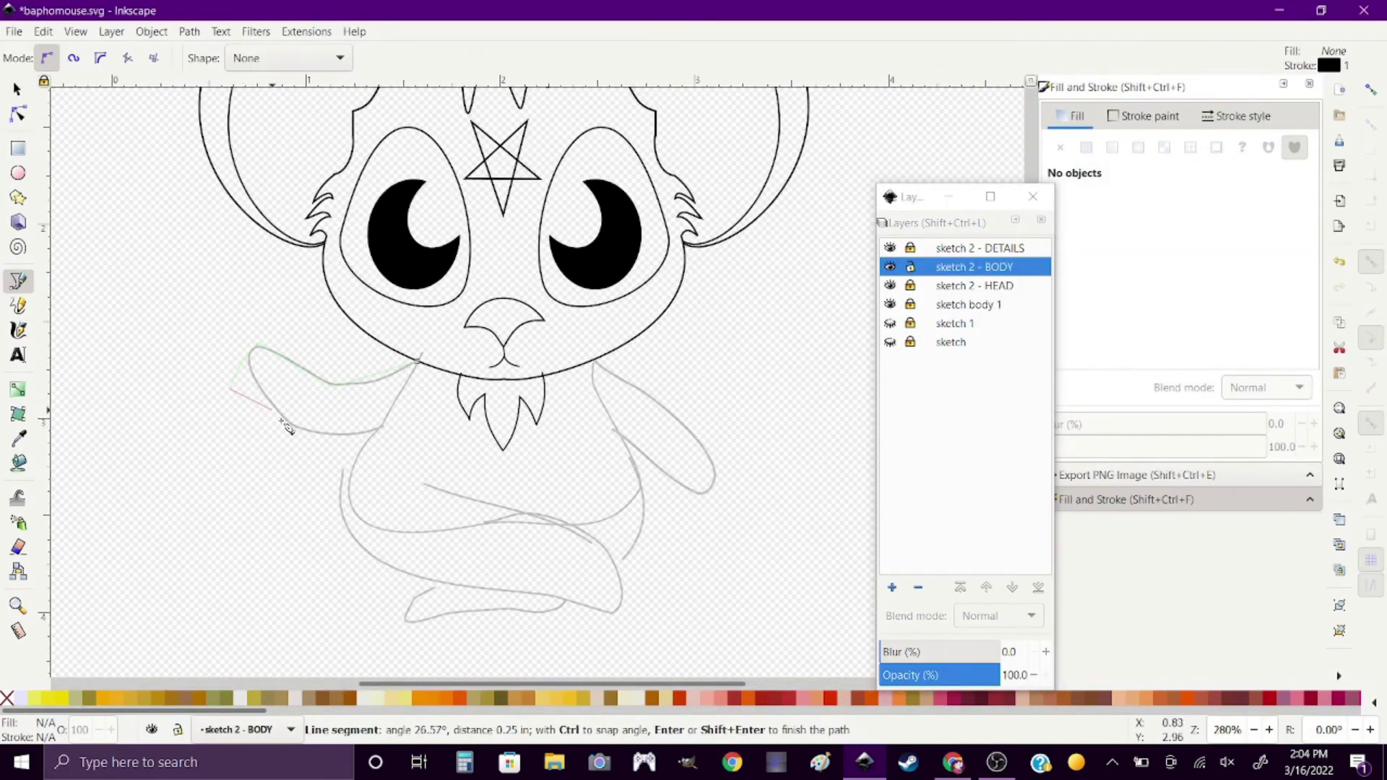
pyautogui.click(619, 560)
pyautogui.doubleClick(432, 485)
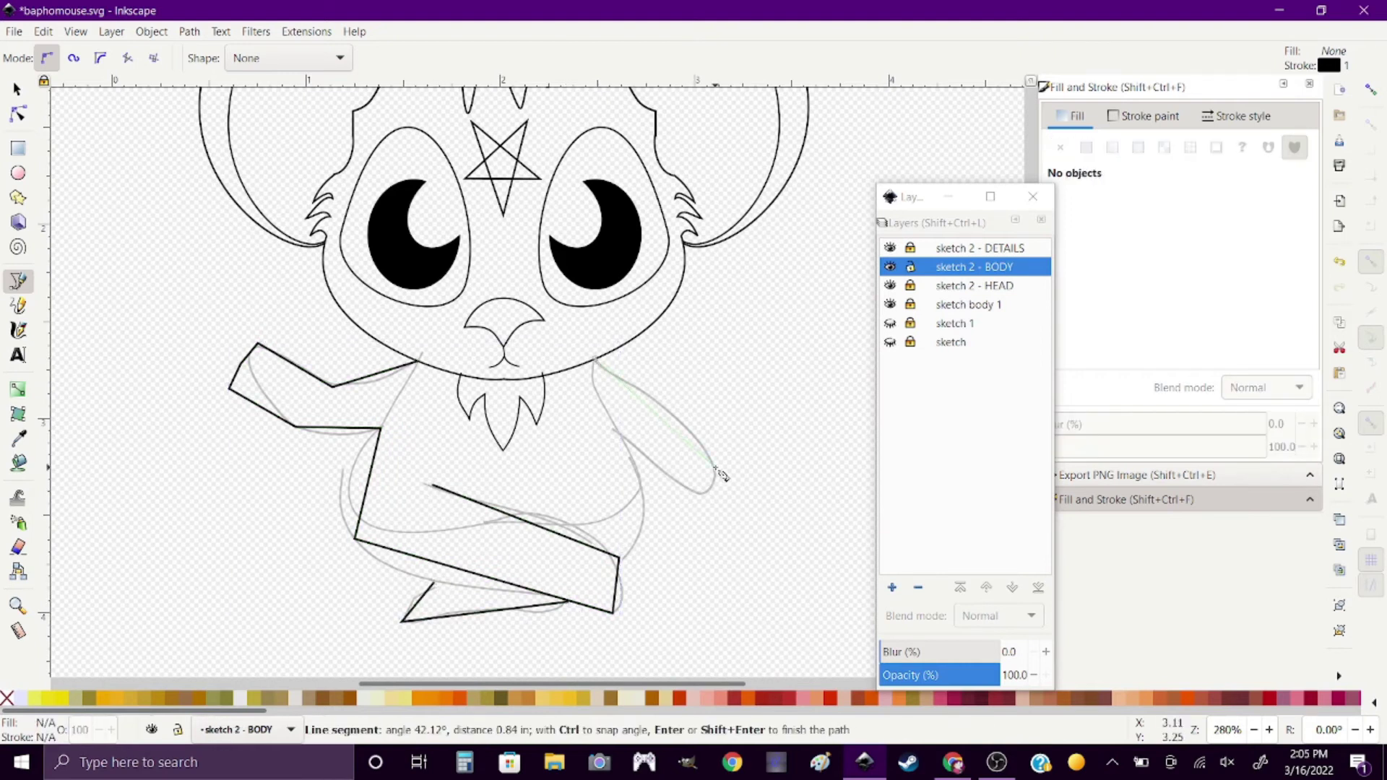
pyautogui.click(683, 501)
pyautogui.click(619, 434)
pyautogui.click(639, 491)
pyautogui.doubleClick(623, 554)
# Curve the waving arm's upper and lower segments, fingertip, wrist and finger nodes.
pyautogui.press('n')
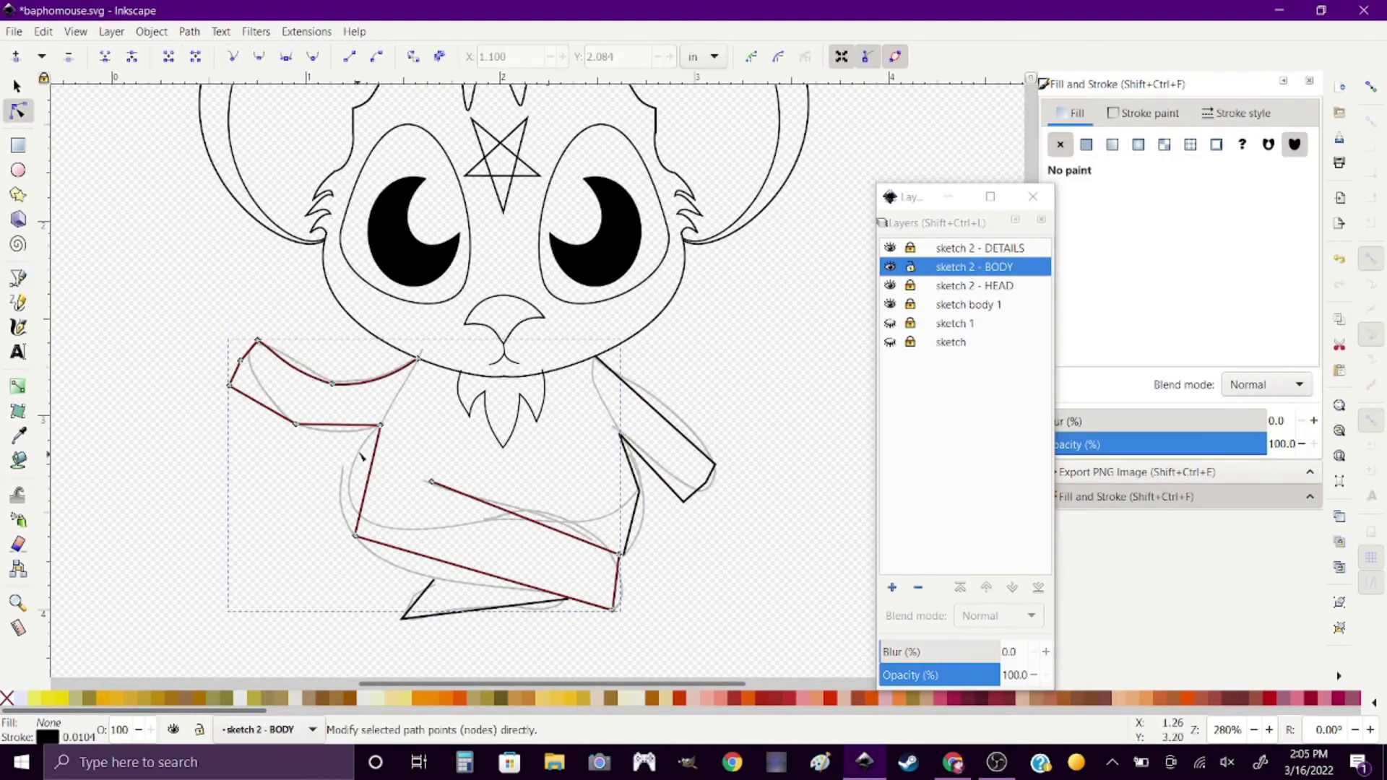
pyautogui.moveTo(338, 426); pyautogui.dragTo(338, 433)
pyautogui.moveTo(369, 381); pyautogui.dragTo(374, 371)
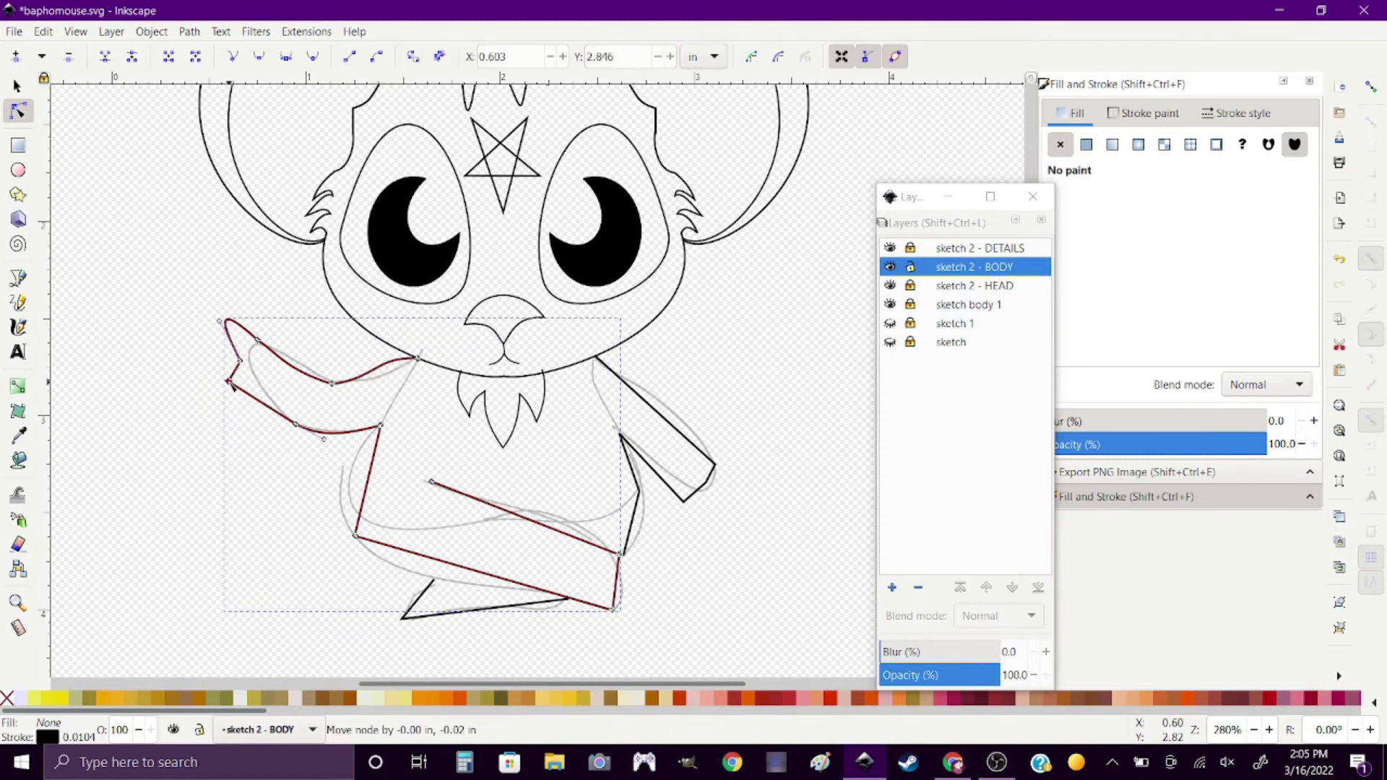
pyautogui.moveTo(241, 360); pyautogui.dragTo(223, 336)
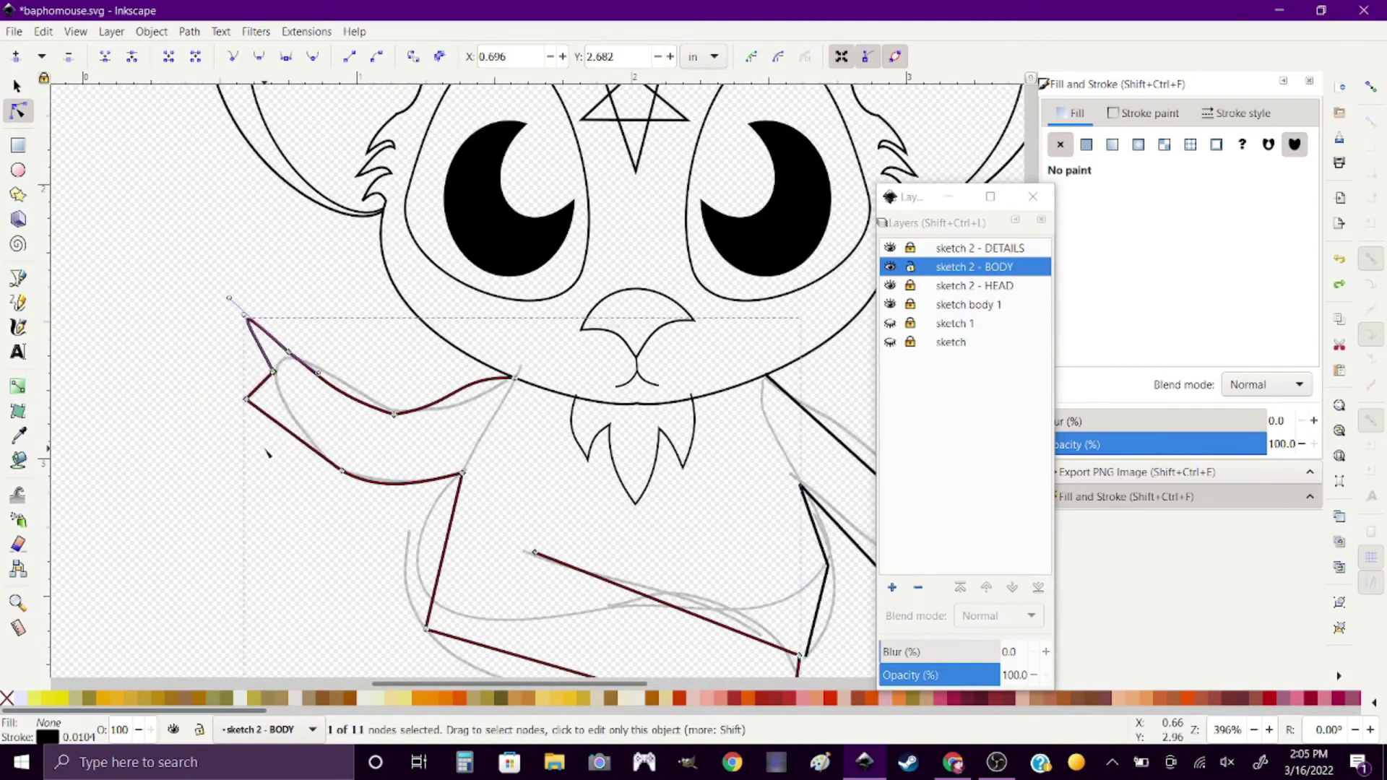
pyautogui.scroll(1, 238, 350)
pyautogui.scroll(2, 238, 351)
pyautogui.moveTo(218, 454); pyautogui.dragTo(263, 451)
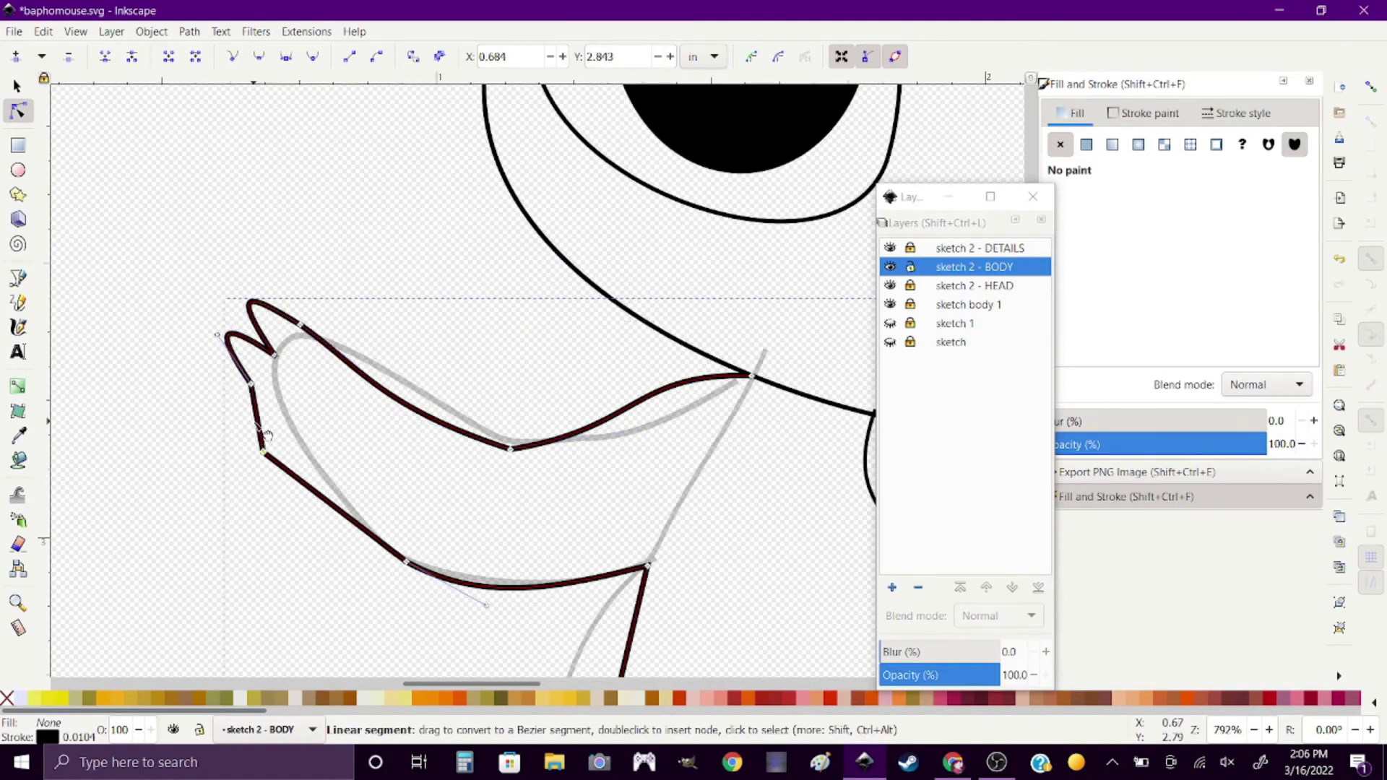
pyautogui.scroll(-3, 344, 514)
pyautogui.scroll(2, 288, 505)
pyautogui.moveTo(252, 549); pyautogui.dragTo(240, 538)
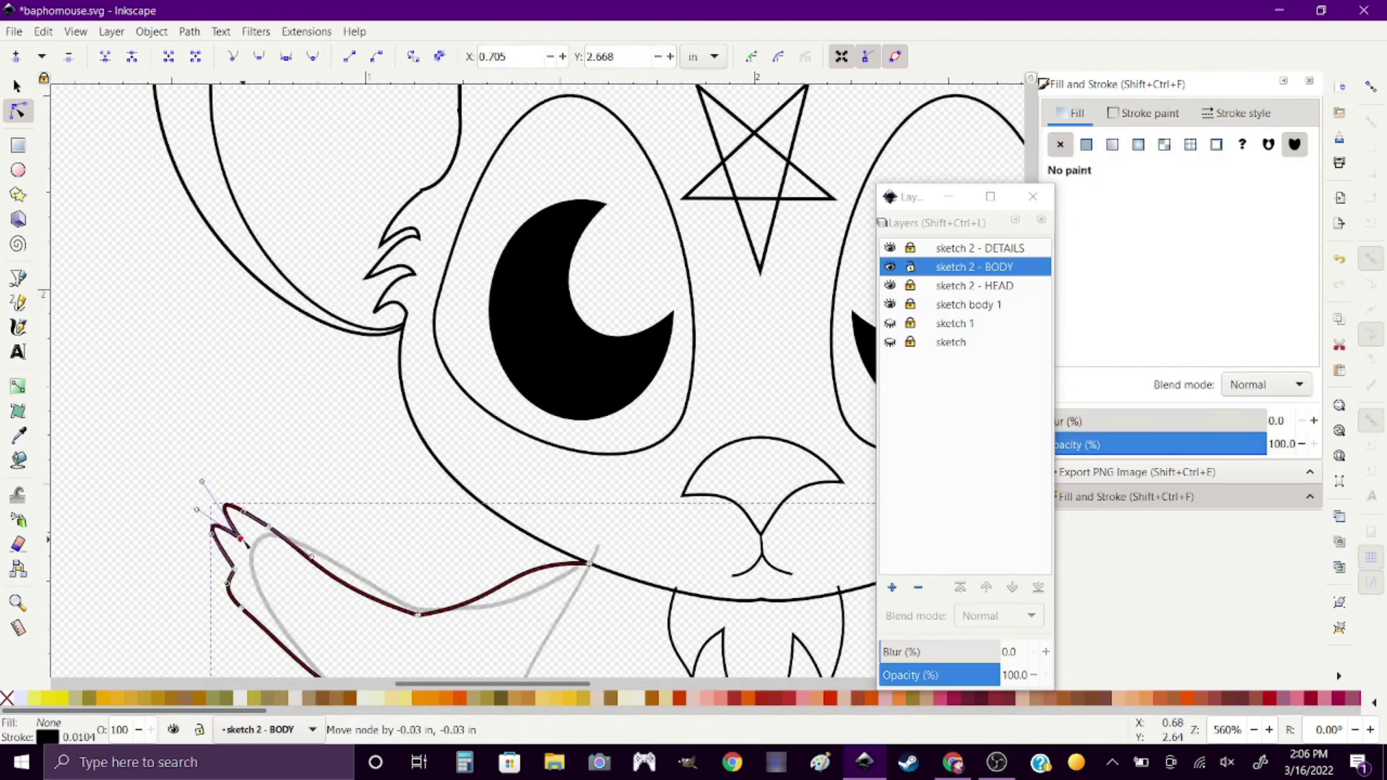
pyautogui.click(195, 607)
# Round the lowered arm's sharp bottom corner and move its hand tip up and right.
pyautogui.scroll(-3, 195, 606)
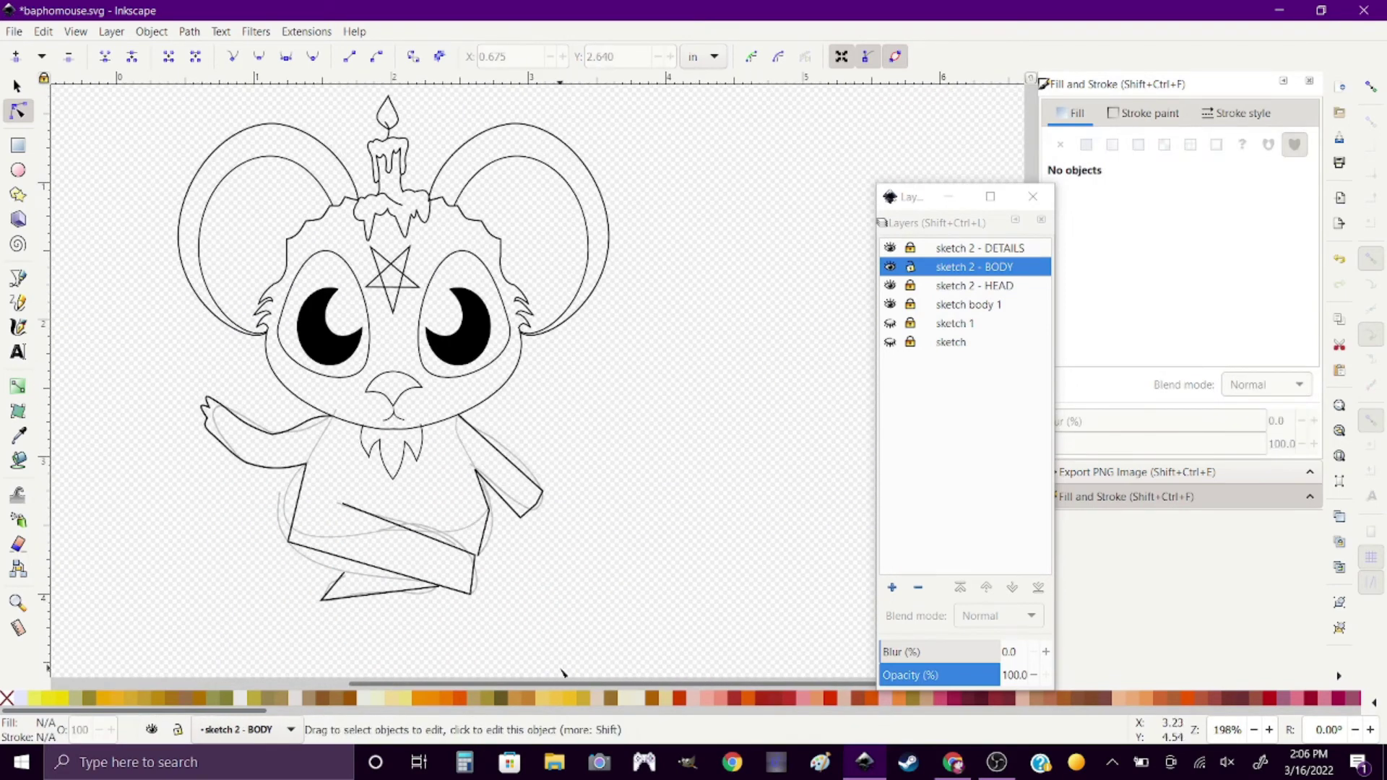
pyautogui.scroll(4, 568, 514)
pyautogui.click(451, 440)
pyautogui.moveTo(375, 523); pyautogui.dragTo(395, 515)
pyautogui.moveTo(449, 457); pyautogui.dragTo(459, 445)
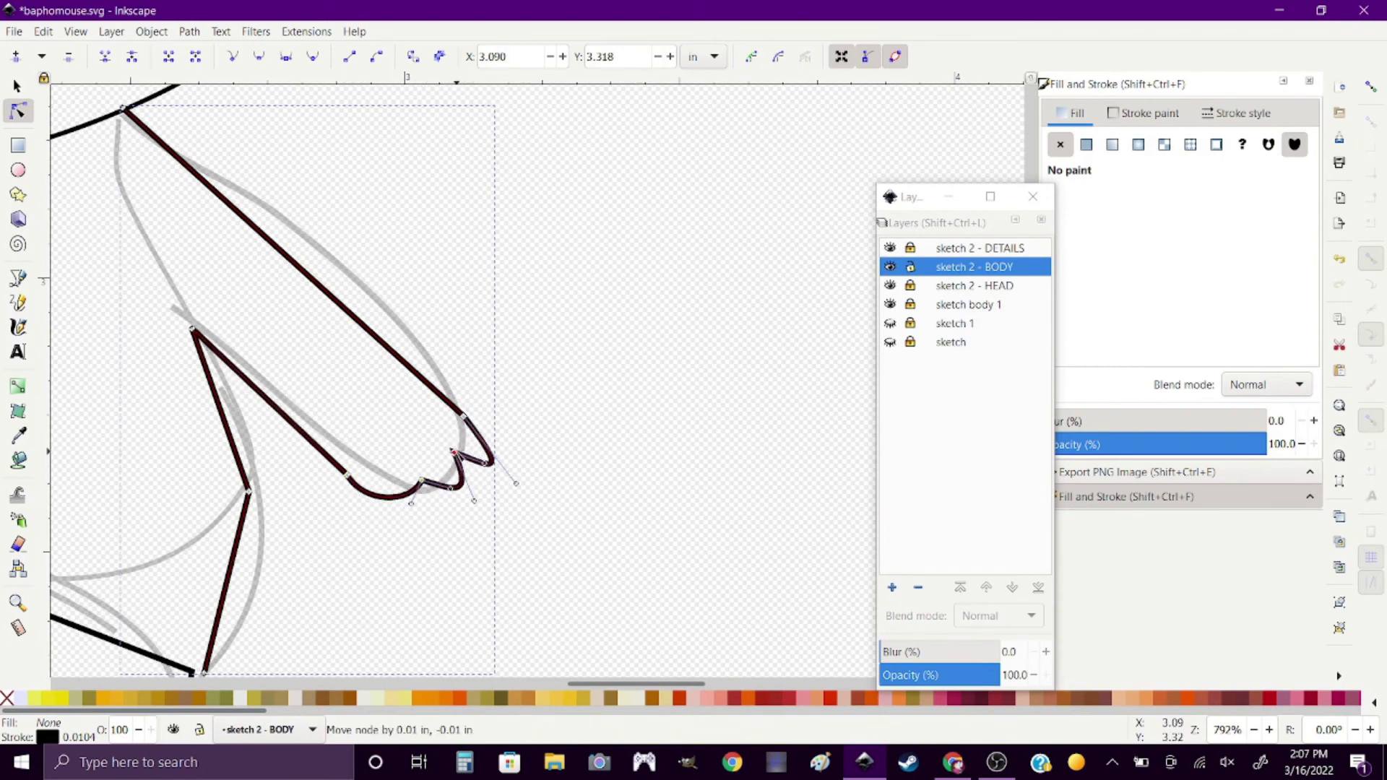
pyautogui.scroll(-4, 476, 493)
pyautogui.scroll(1, 307, 401)
# Bend the straight body side into a leftward curve and pull the foot's top-left node up-left.
pyautogui.click(307, 402)
pyautogui.moveTo(290, 493); pyautogui.dragTo(272, 496)
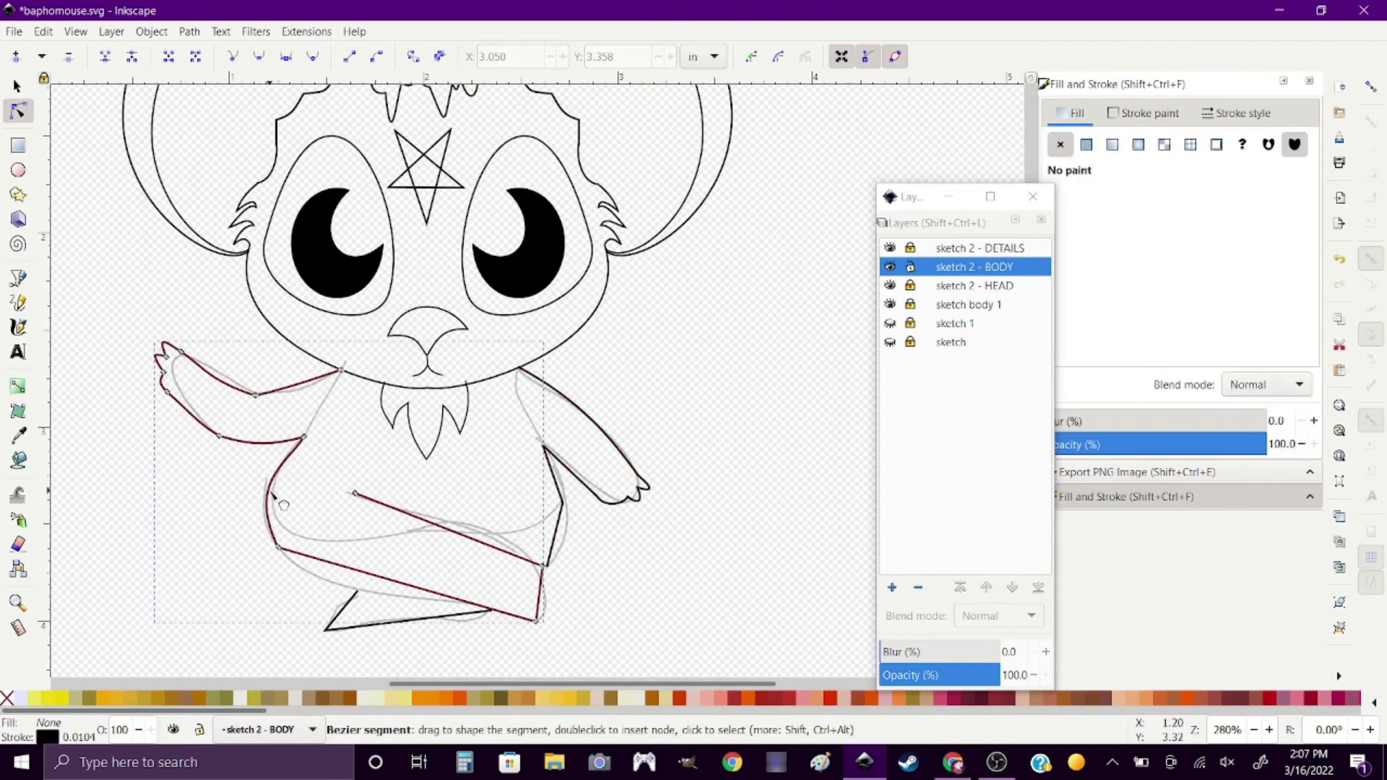
pyautogui.click(363, 576)
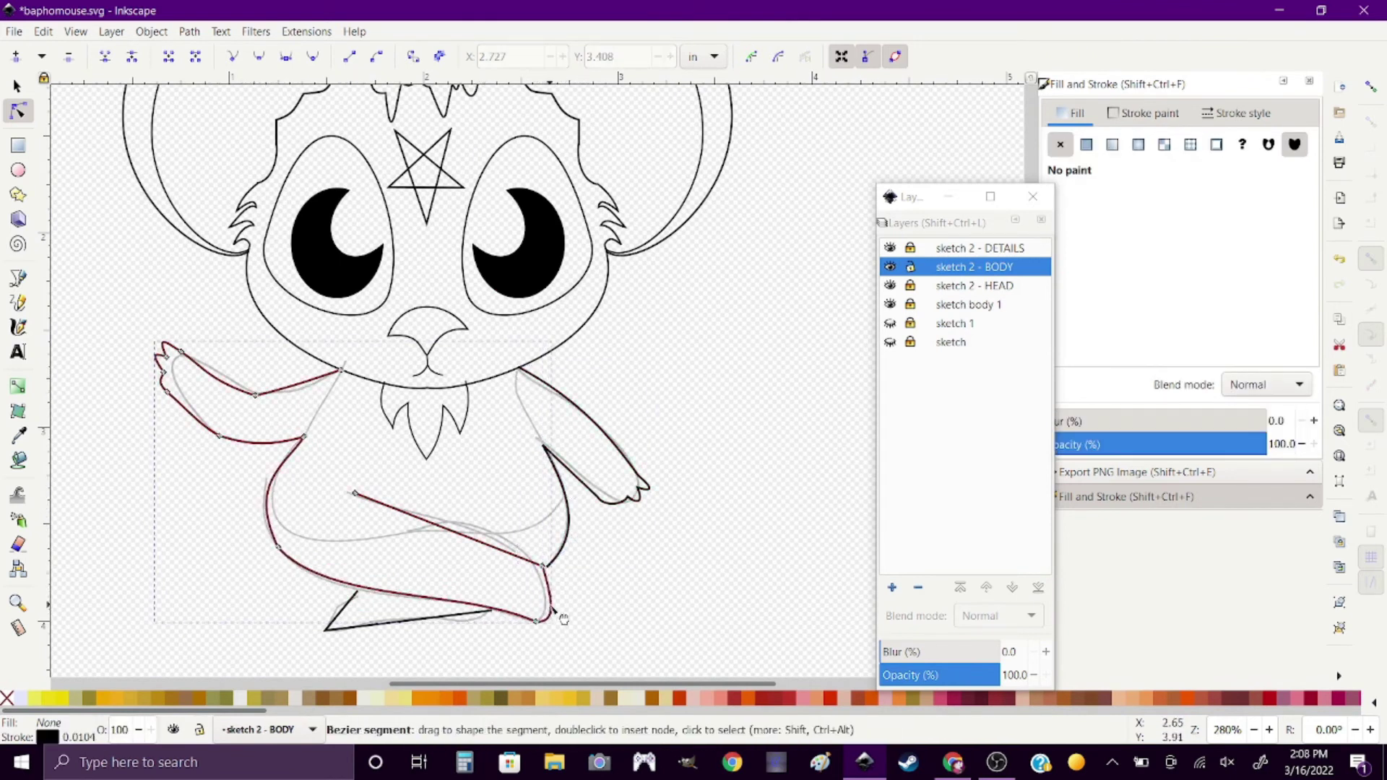
pyautogui.click(433, 627)
pyautogui.click(390, 629)
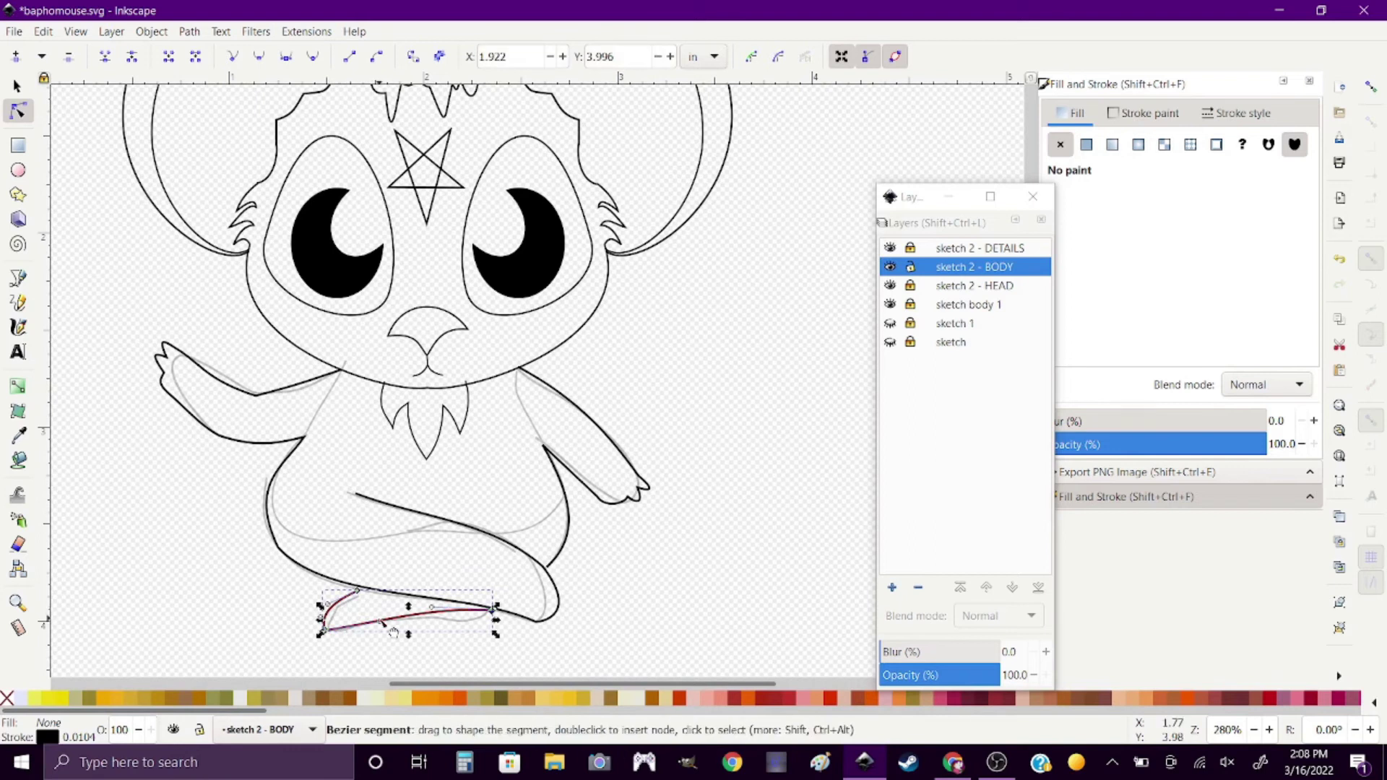
pyautogui.hotkey('ctrl', 'z')
pyautogui.moveTo(357, 591); pyautogui.dragTo(345, 585)
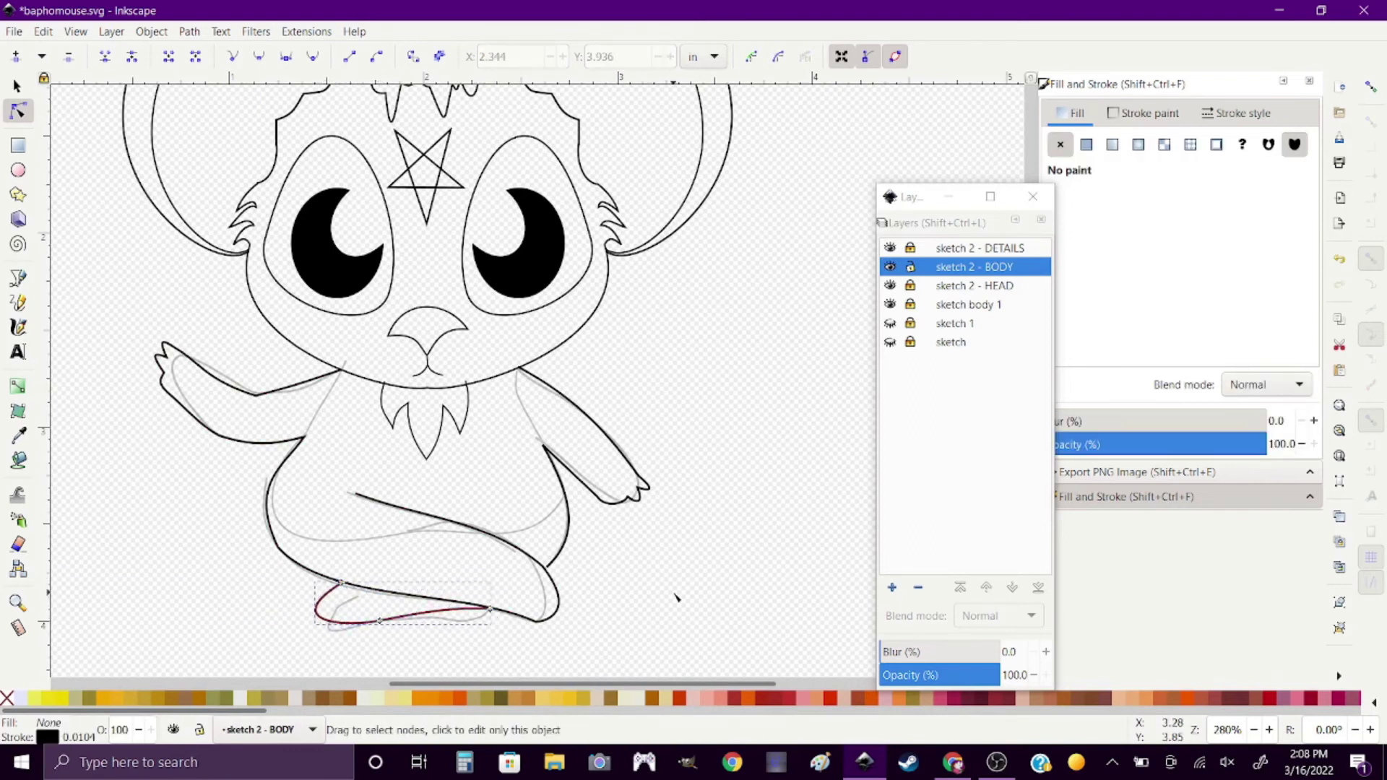
pyautogui.scroll(-2, 675, 597)
# Shift the waving arm up and right, and move the lower-left body node rightward.
pyautogui.click(359, 494)
pyautogui.scroll(2, 359, 494)
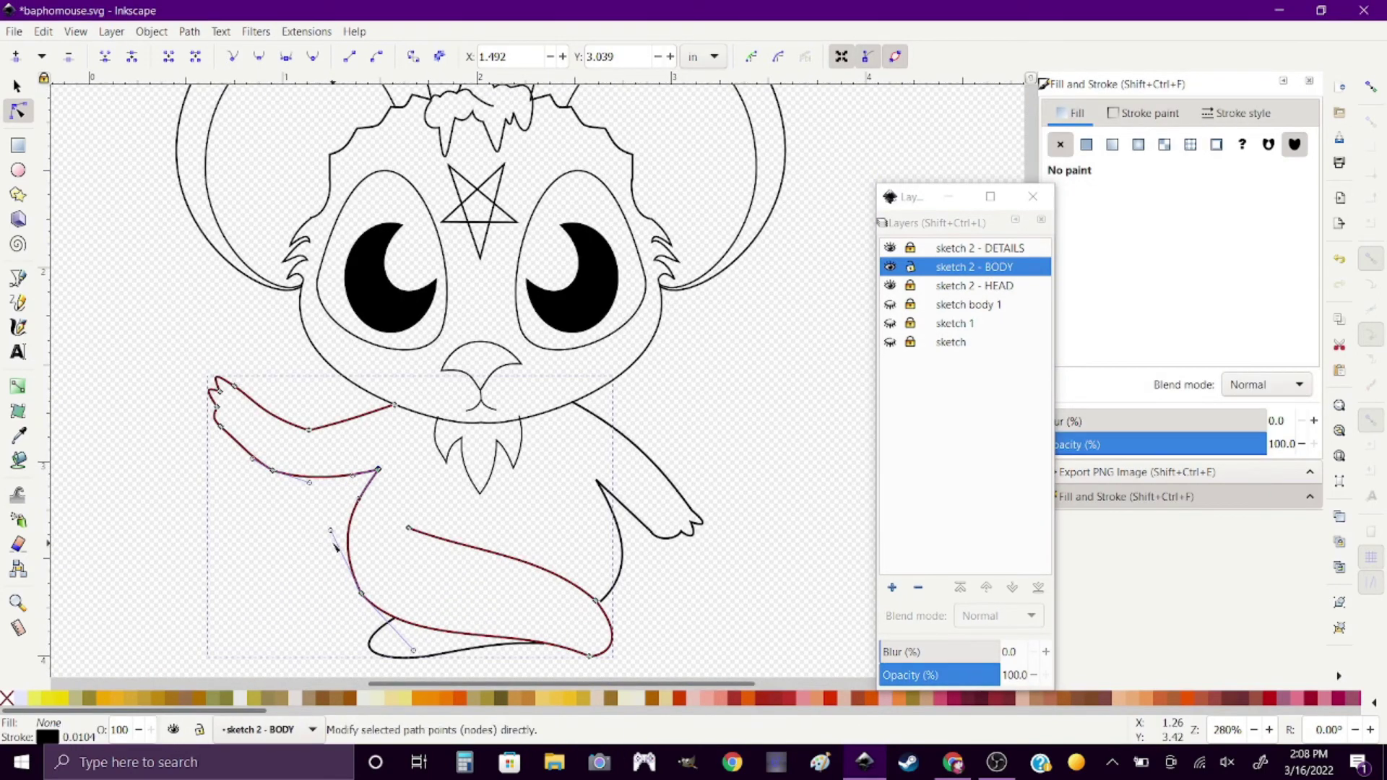
pyautogui.moveTo(324, 545); pyautogui.dragTo(324, 545)
pyautogui.moveTo(216, 448); pyautogui.dragTo(242, 442)
pyautogui.click(210, 532)
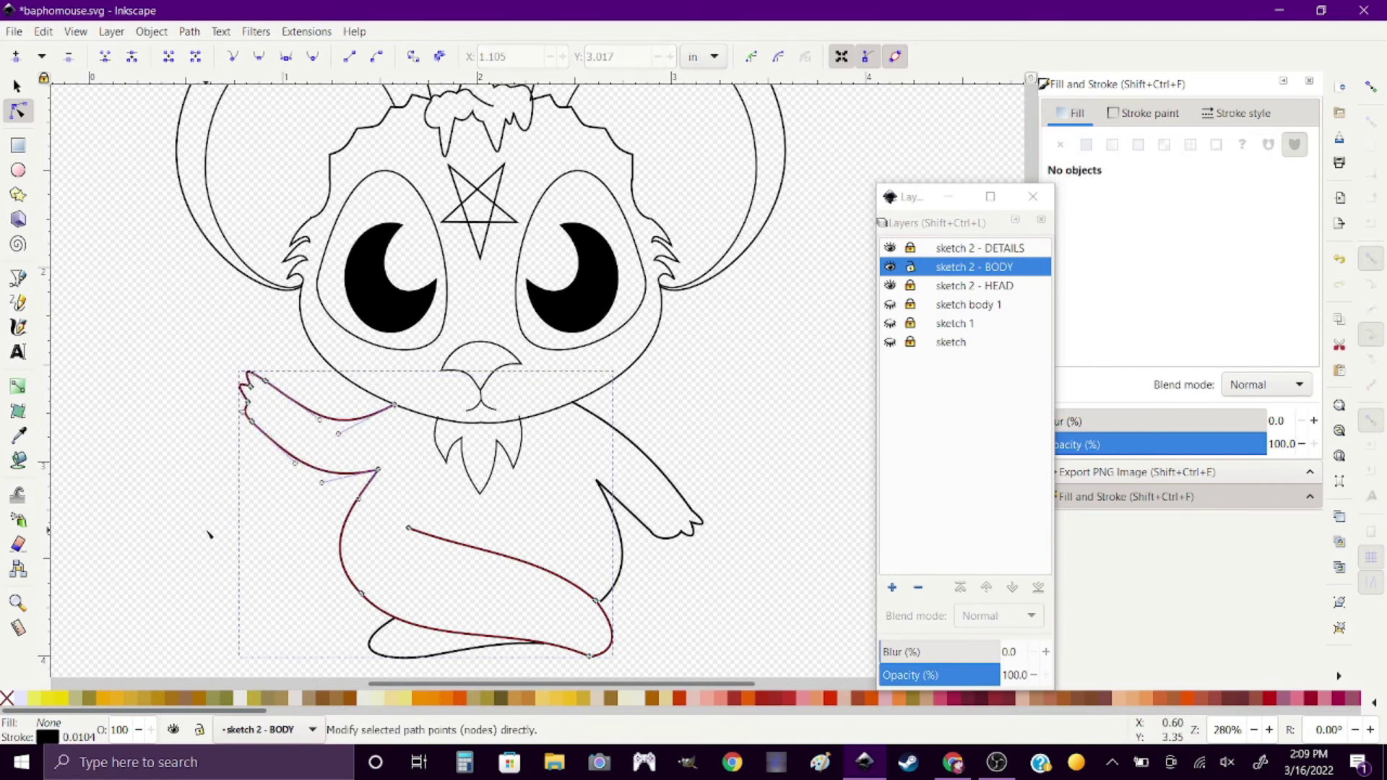
pyautogui.scroll(-1, 79, 553)
pyautogui.click(267, 574)
pyautogui.moveTo(278, 582); pyautogui.dragTo(335, 554)
pyautogui.click(567, 578)
# Check the body path's nodes by selecting it and clicking around its bottom edge.
pyautogui.scroll(1, 567, 578)
pyautogui.click(531, 562)
pyautogui.click(621, 574)
pyautogui.click(471, 578)
pyautogui.click(640, 572)
pyautogui.keyDown('ctrl'); pyautogui.scroll(-1, 640, 572); pyautogui.keyUp('ctrl')
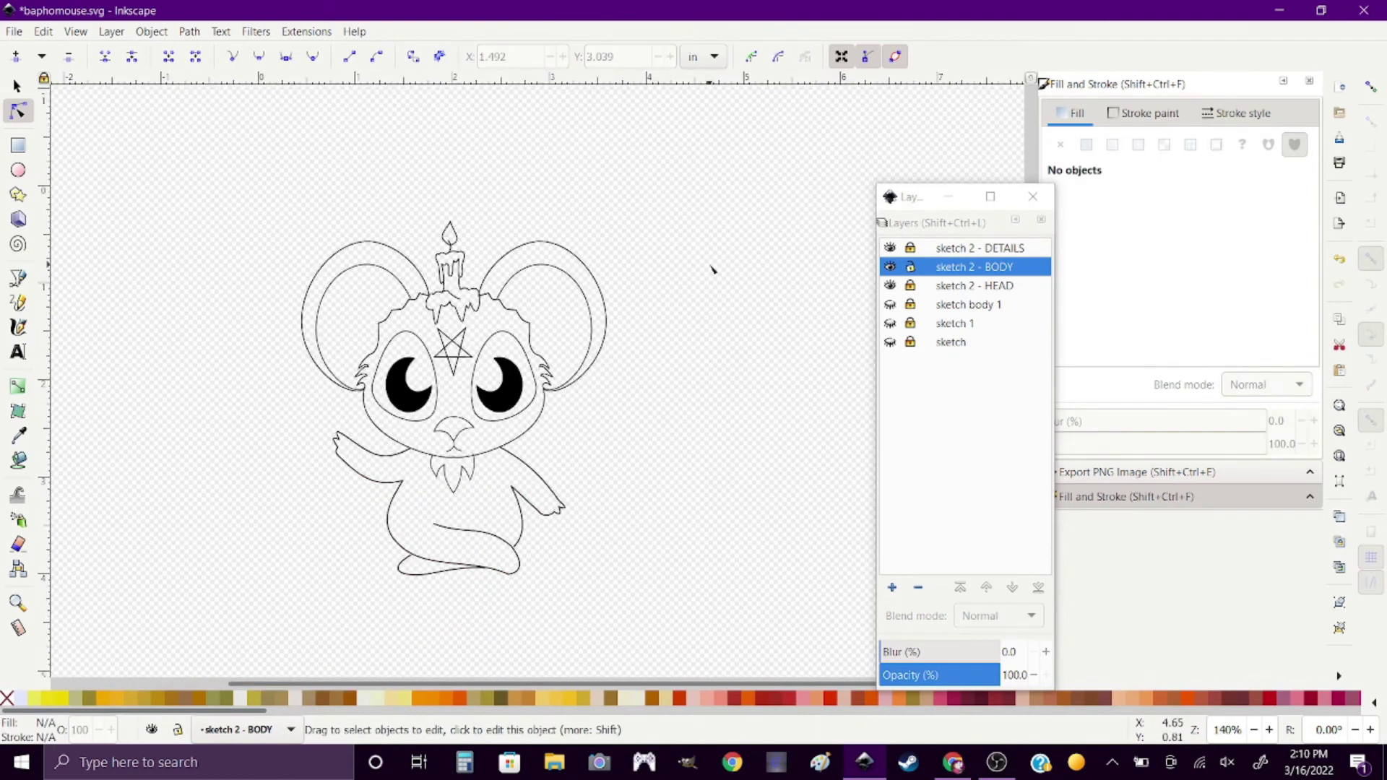
# Save the drawing as baphomouse.svg from the File menu.
pyautogui.click(13, 31)
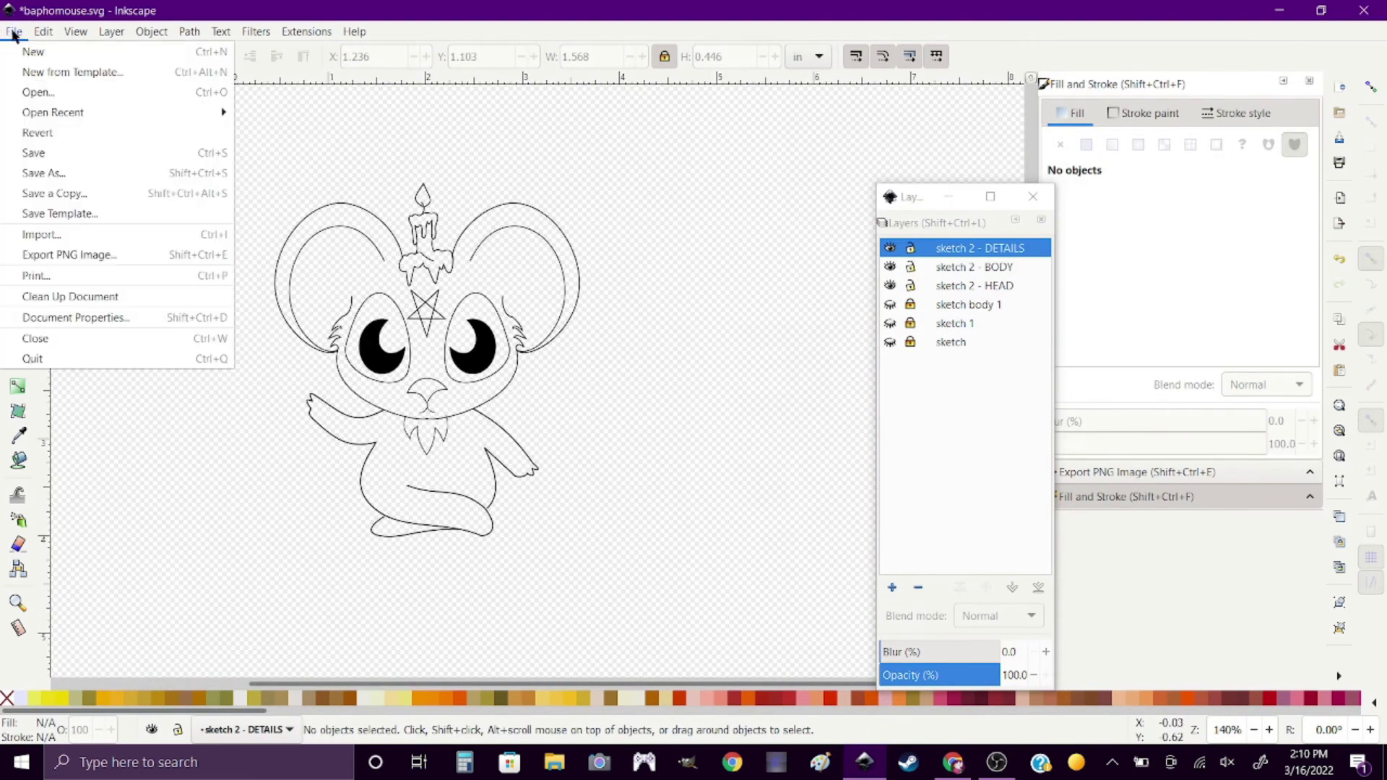
pyautogui.click(31, 155)
pyautogui.keyDown('ctrl'); pyautogui.scroll(2, 426, 273); pyautogui.keyUp('ctrl')
pyautogui.click(18, 280)
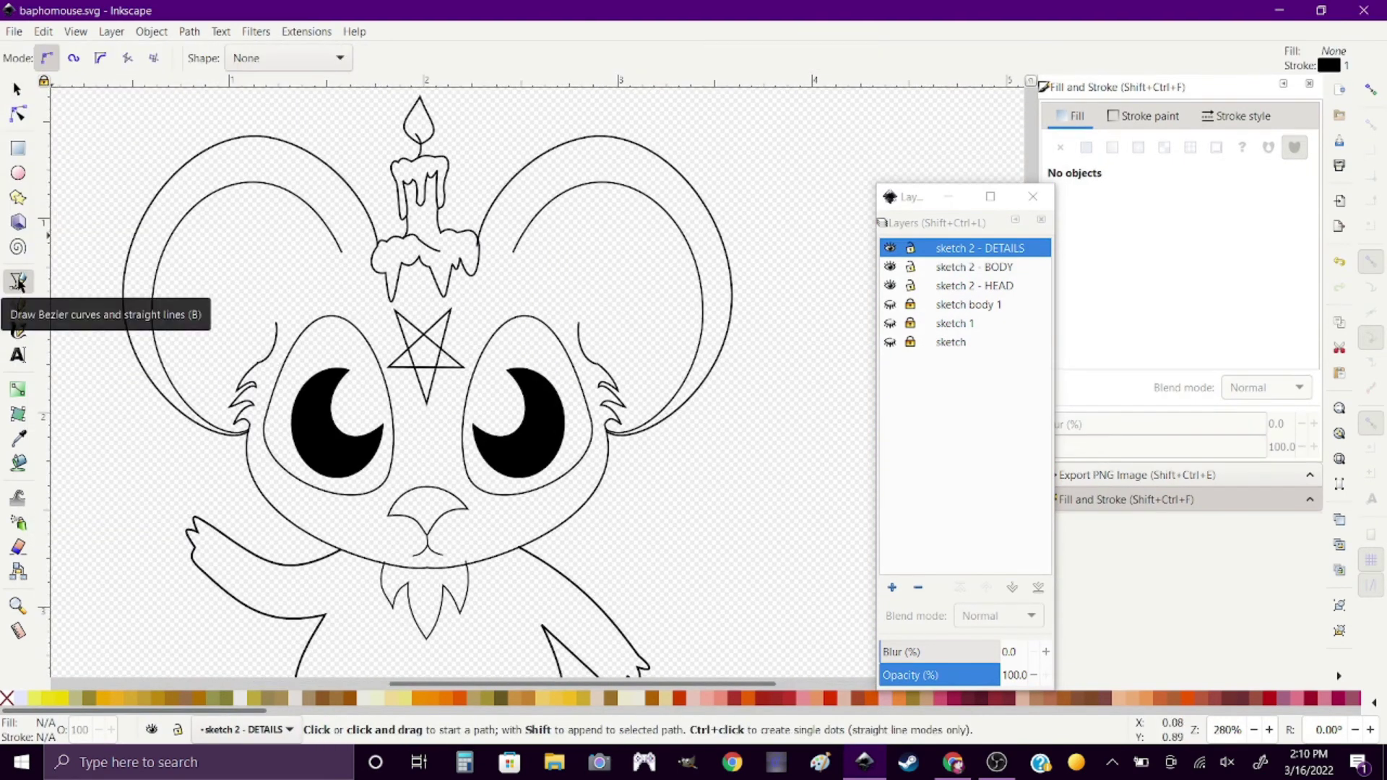
pyautogui.click(334, 254)
pyautogui.press('n')
pyautogui.click(979, 248)
pyautogui.click(43, 31)
pyautogui.press('Escape')
pyautogui.press('s')
# Inspect the paths by selecting the right ear, then everything, then the body path's nodes.
pyautogui.keyDown('ctrl'); pyautogui.scroll(2, 87, 189); pyautogui.keyUp('ctrl')
pyautogui.click(723, 311)
pyautogui.keyDown('ctrl'); pyautogui.scroll(-4, 723, 311); pyautogui.keyUp('ctrl')
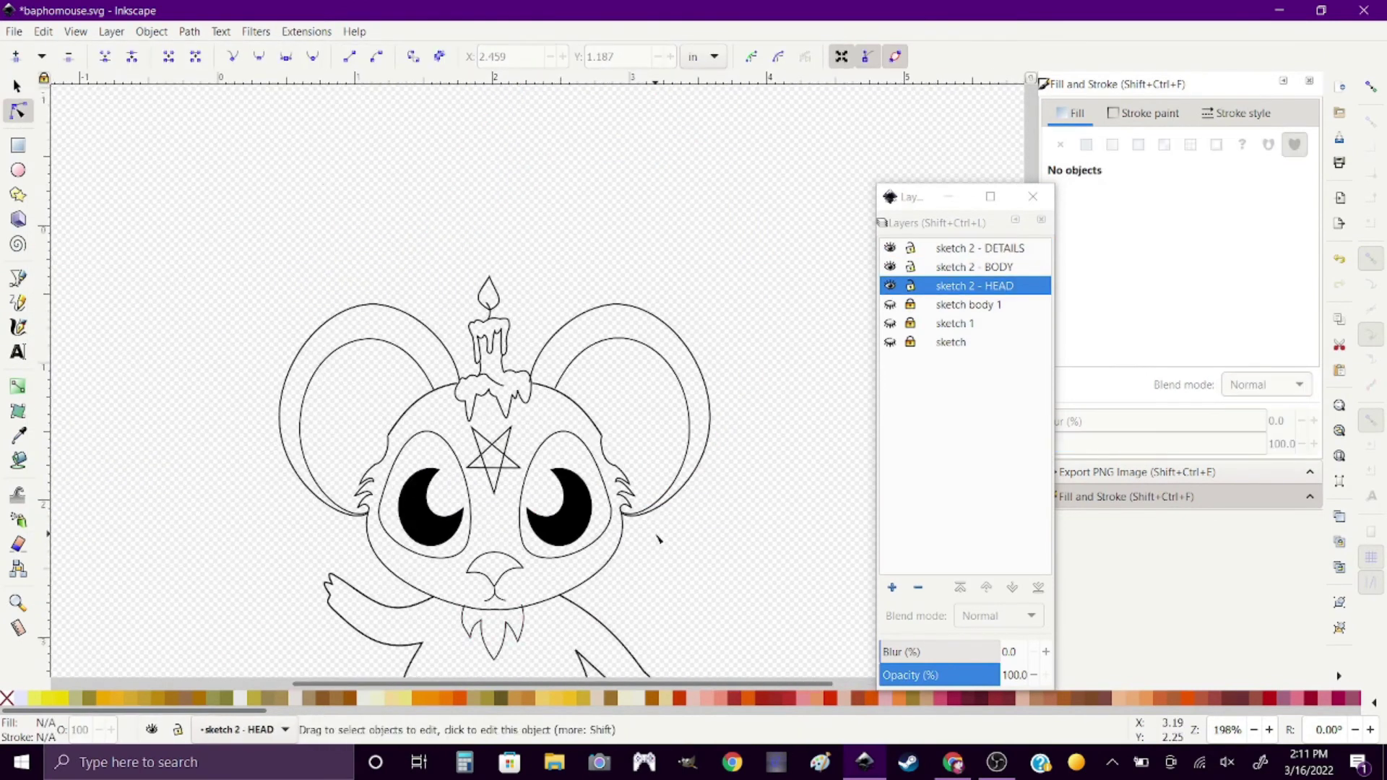
pyautogui.click(724, 434)
pyautogui.hotkey('ctrl', 'a')
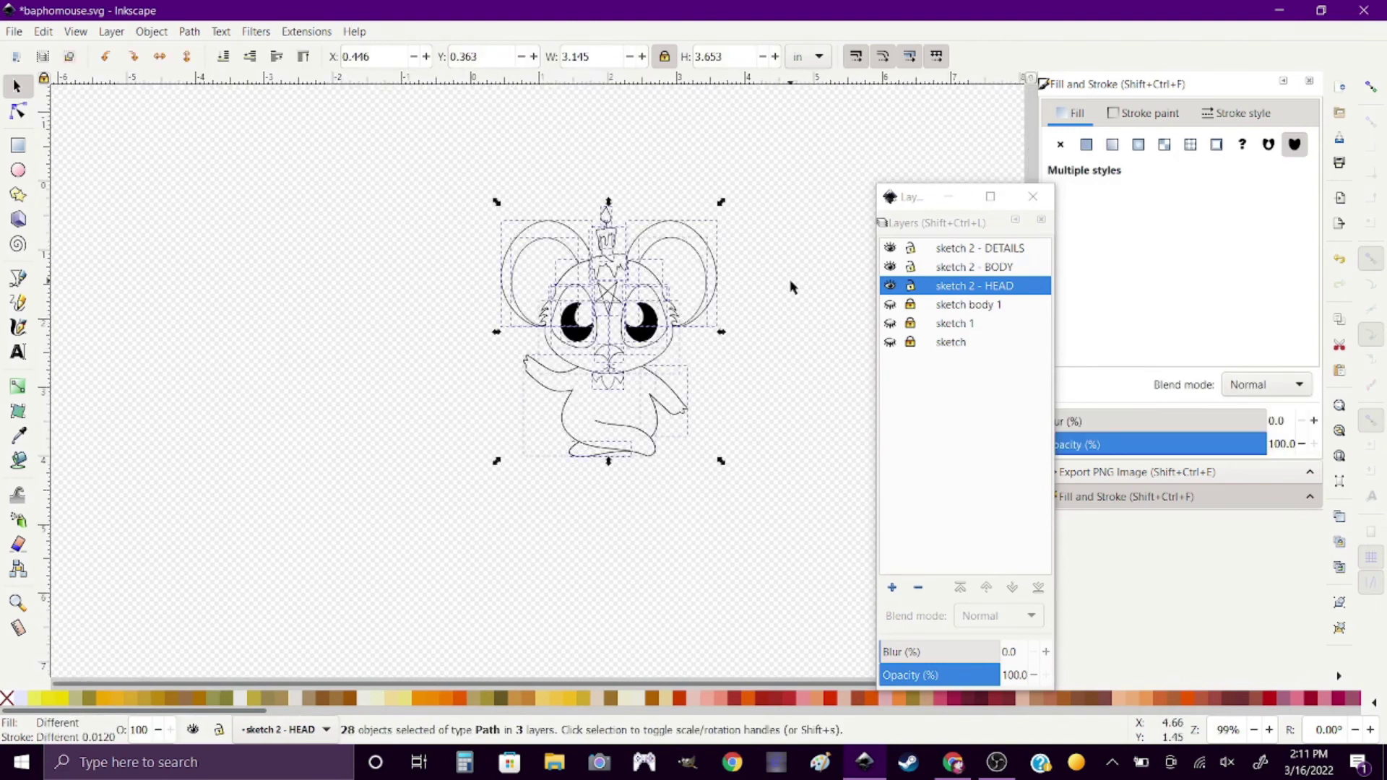
pyautogui.click(790, 285)
pyautogui.keyDown('ctrl'); pyautogui.scroll(1, 635, 427); pyautogui.keyUp('ctrl')
pyautogui.keyDown('ctrl'); pyautogui.scroll(1, 635, 428); pyautogui.keyUp('ctrl')
pyautogui.press('n')
pyautogui.click(514, 424)
pyautogui.click(715, 551)
pyautogui.keyDown('ctrl'); pyautogui.scroll(-2, 715, 551); pyautogui.keyUp('ctrl')
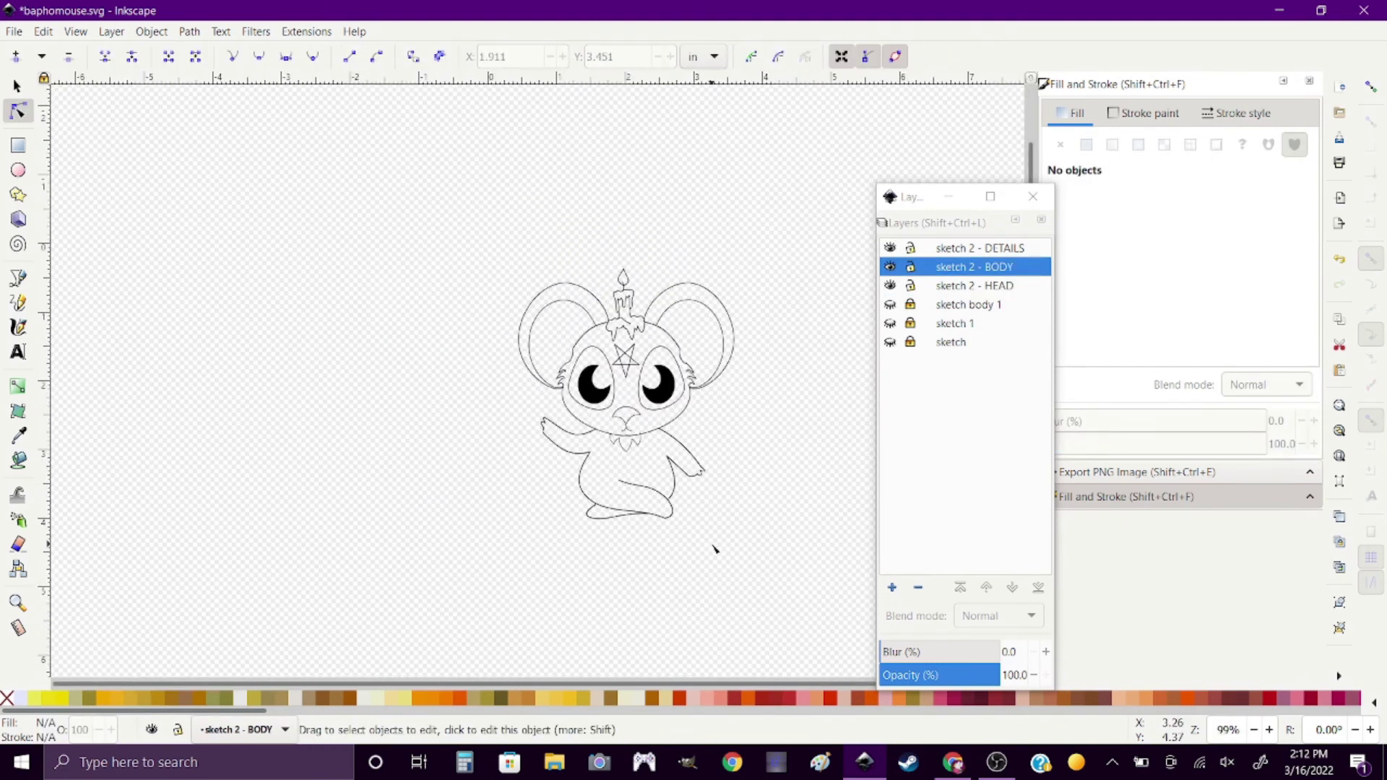
# Draw a curved crossed-leg line across the lower body and delete its corner node to smooth it.
pyautogui.press('b')
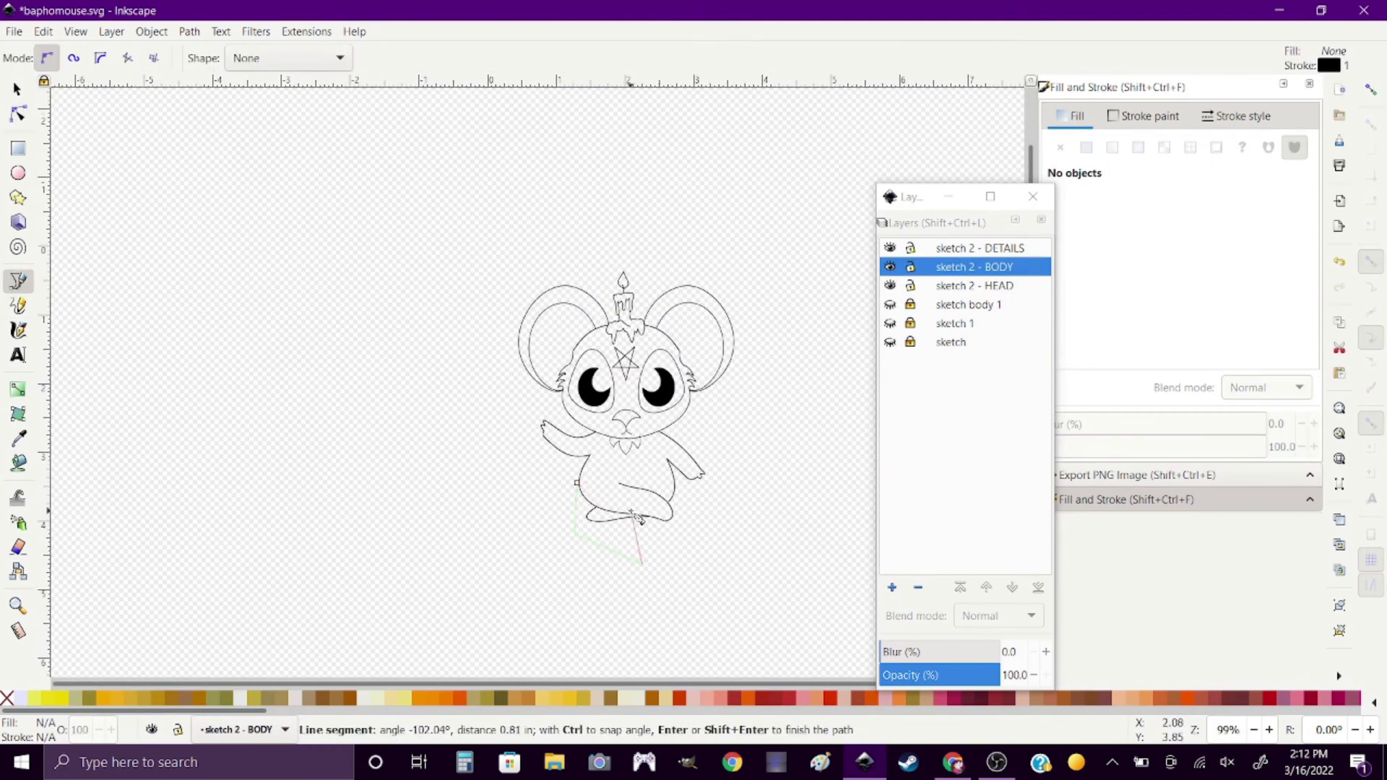
pyautogui.click(625, 512)
pyautogui.click(656, 501)
pyautogui.click(623, 478)
pyautogui.doubleClick(633, 467)
pyautogui.keyDown('ctrl'); pyautogui.scroll(2, 711, 580); pyautogui.keyUp('ctrl')
pyautogui.press('n')
pyautogui.click(569, 540)
pyautogui.press('Delete')
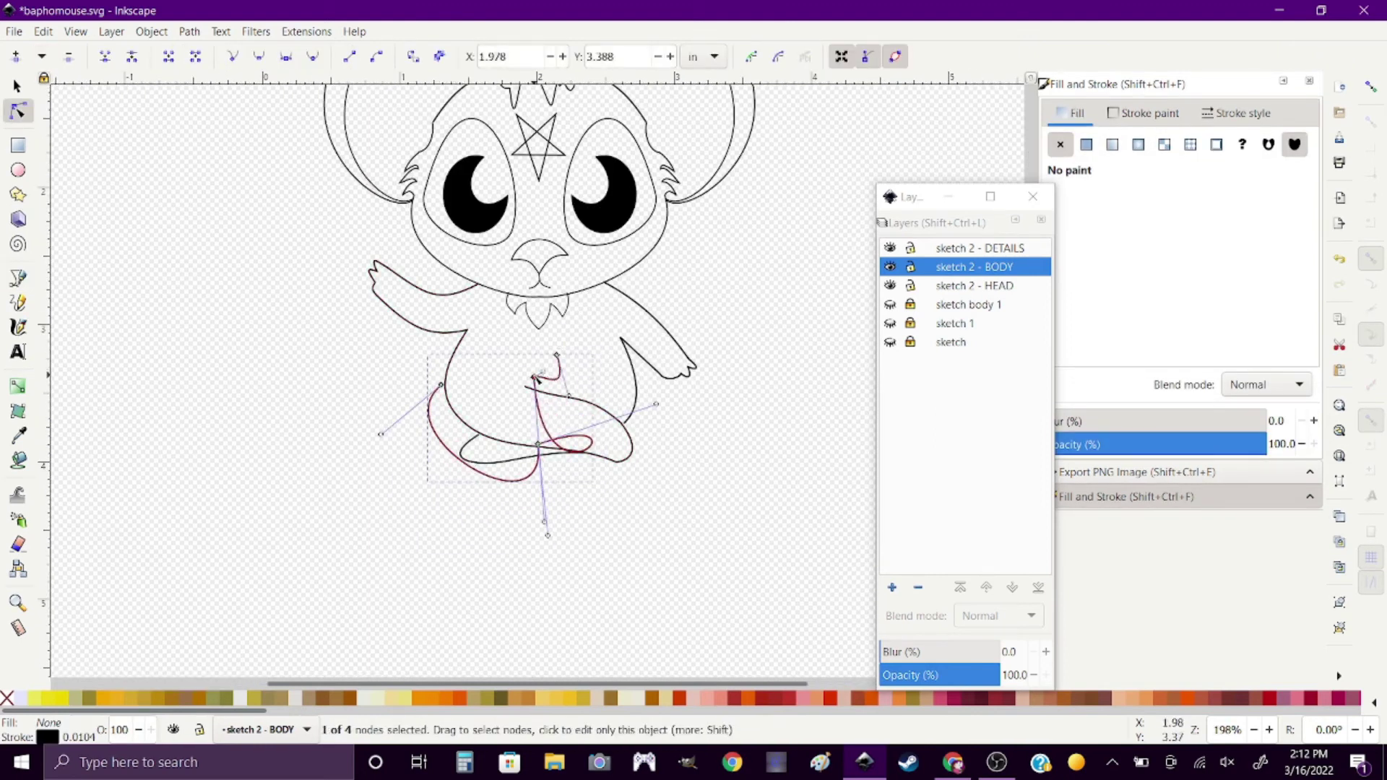
pyautogui.click(589, 379)
# Move a finger node on the lowered hand and fit the whole drawing in view.
pyautogui.scroll(2, 589, 379)
pyautogui.click(462, 379)
pyautogui.click(433, 564)
pyautogui.keyDown('ctrl'); pyautogui.scroll(-1, 433, 563); pyautogui.keyUp('ctrl')
pyautogui.click(650, 462)
pyautogui.keyDown('ctrl'); pyautogui.scroll(4, 614, 390); pyautogui.keyUp('ctrl')
pyautogui.moveTo(557, 341); pyautogui.dragTo(574, 345)
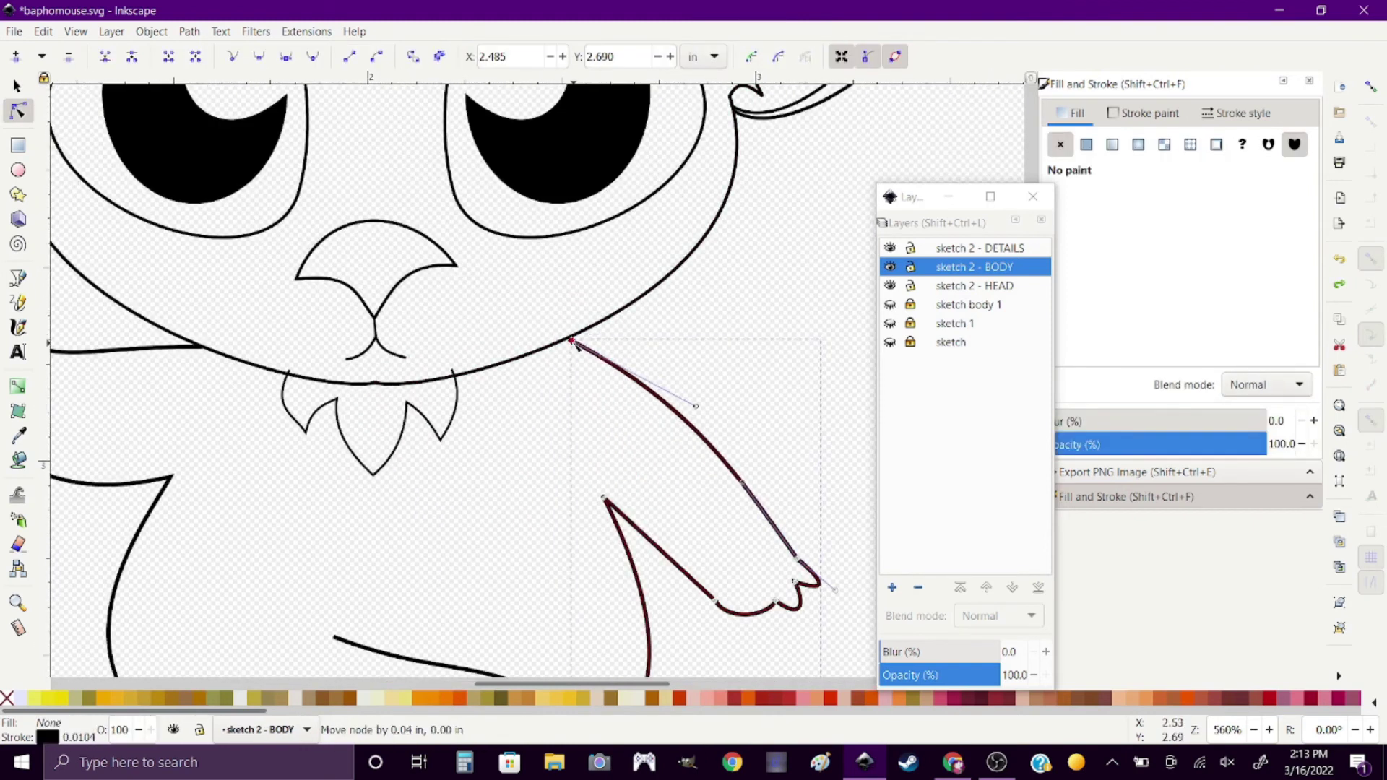
pyautogui.press('5')
pyautogui.press('Escape')
# Save the drawing, then select the body path to inspect it.
pyautogui.press('s')
pyautogui.hotkey('ctrl', 's')
pyautogui.click(510, 506)
pyautogui.click(529, 566)
pyautogui.keyDown('ctrl'); pyautogui.scroll(1, 529, 566); pyautogui.keyUp('ctrl')
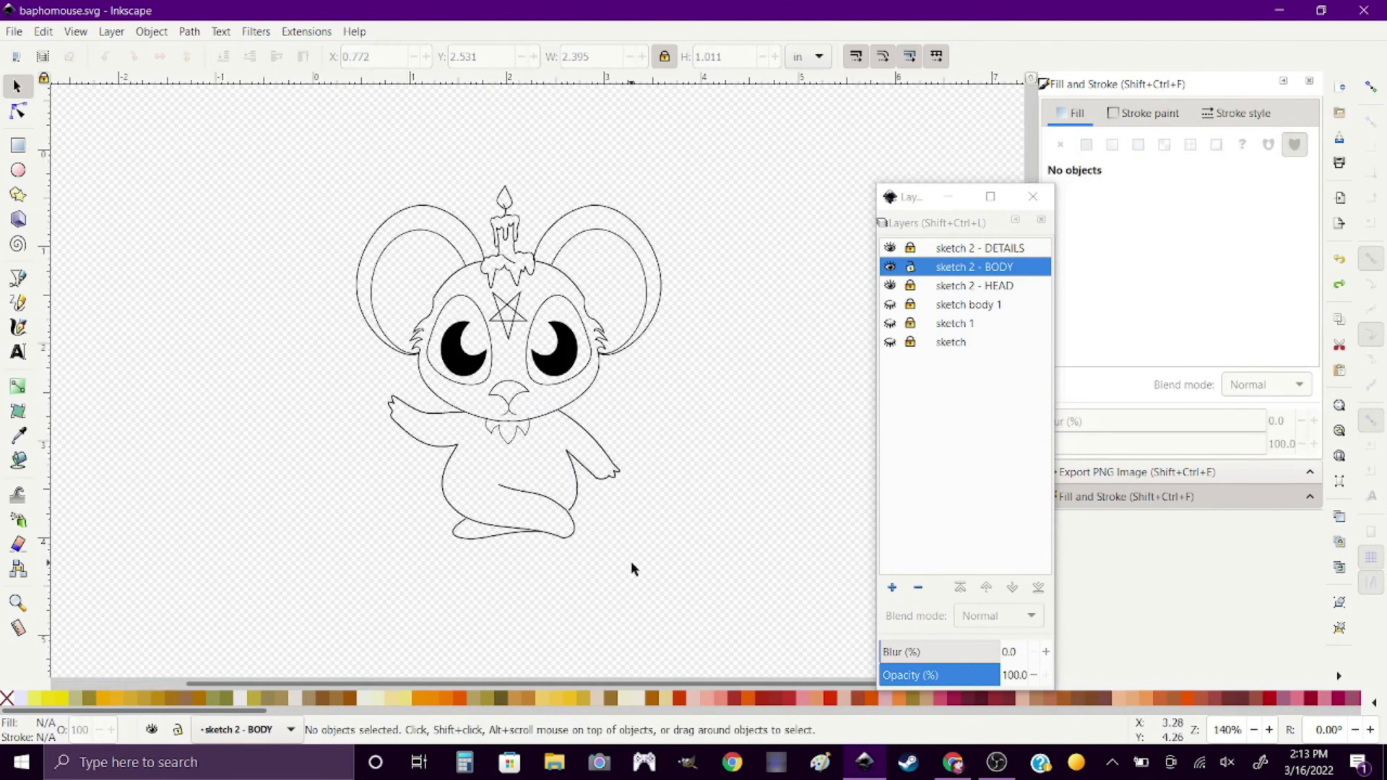
pyautogui.click(521, 543)
pyautogui.click(325, 335)
pyautogui.keyDown('ctrl'); pyautogui.scroll(-1, 248, 471); pyautogui.keyUp('ctrl')
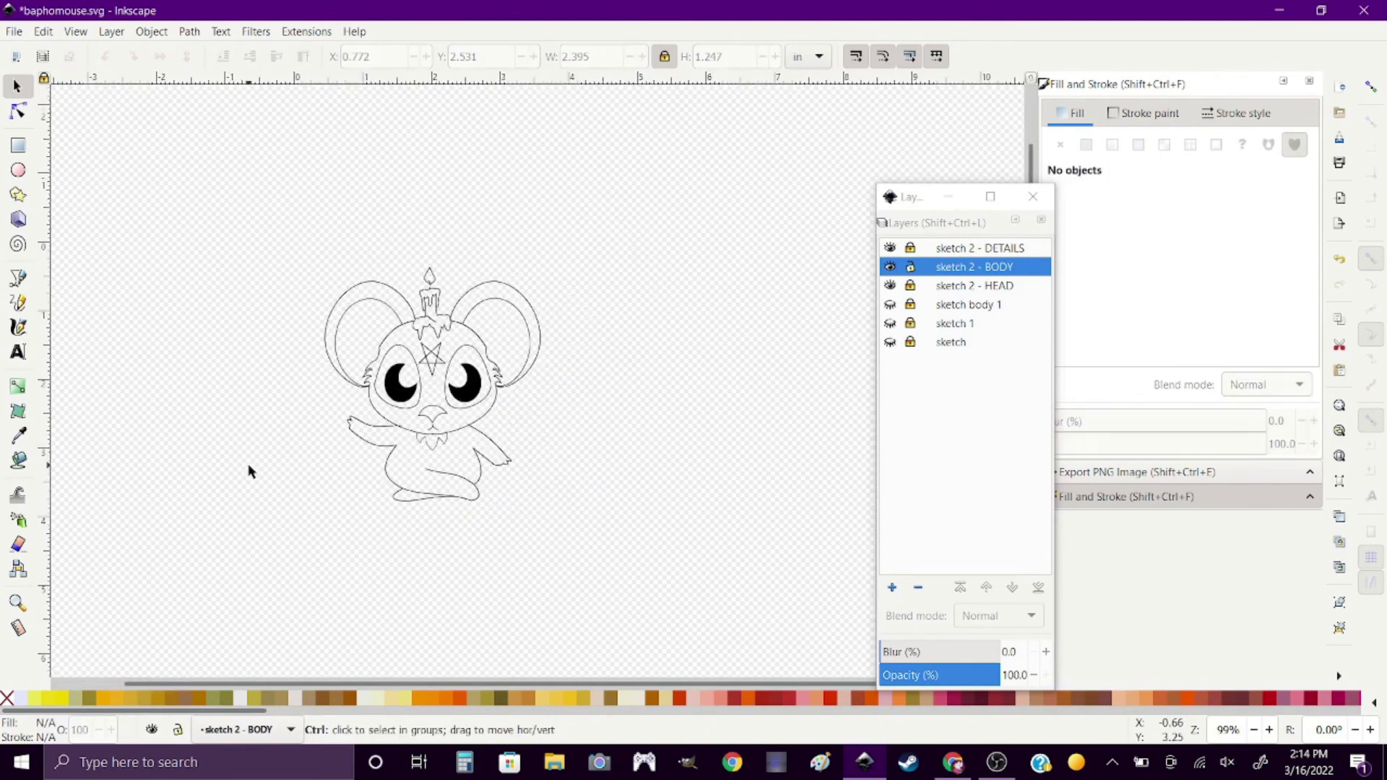
pyautogui.keyDown('ctrl'); pyautogui.scroll(2, 490, 547); pyautogui.keyUp('ctrl')
# Reshape the lower curve of the body by dragging one of its nodes.
pyautogui.press('n')
pyautogui.click(618, 442)
pyautogui.moveTo(684, 470); pyautogui.dragTo(696, 482)
pyautogui.click(648, 515)
pyautogui.click(625, 459)
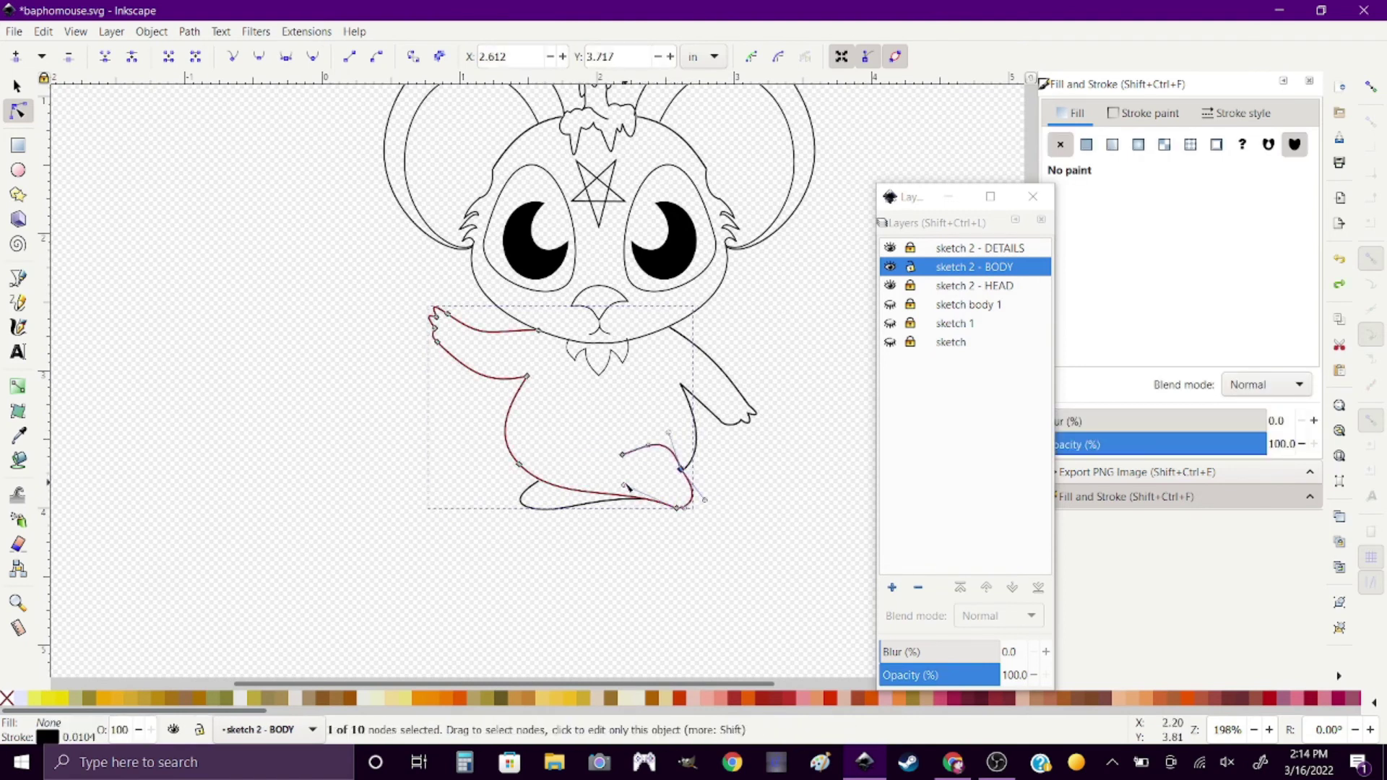
pyautogui.click(397, 439)
# Draw a short upturned stroke and snap its end node onto the leg crease.
pyautogui.press('b')
pyautogui.click(654, 427)
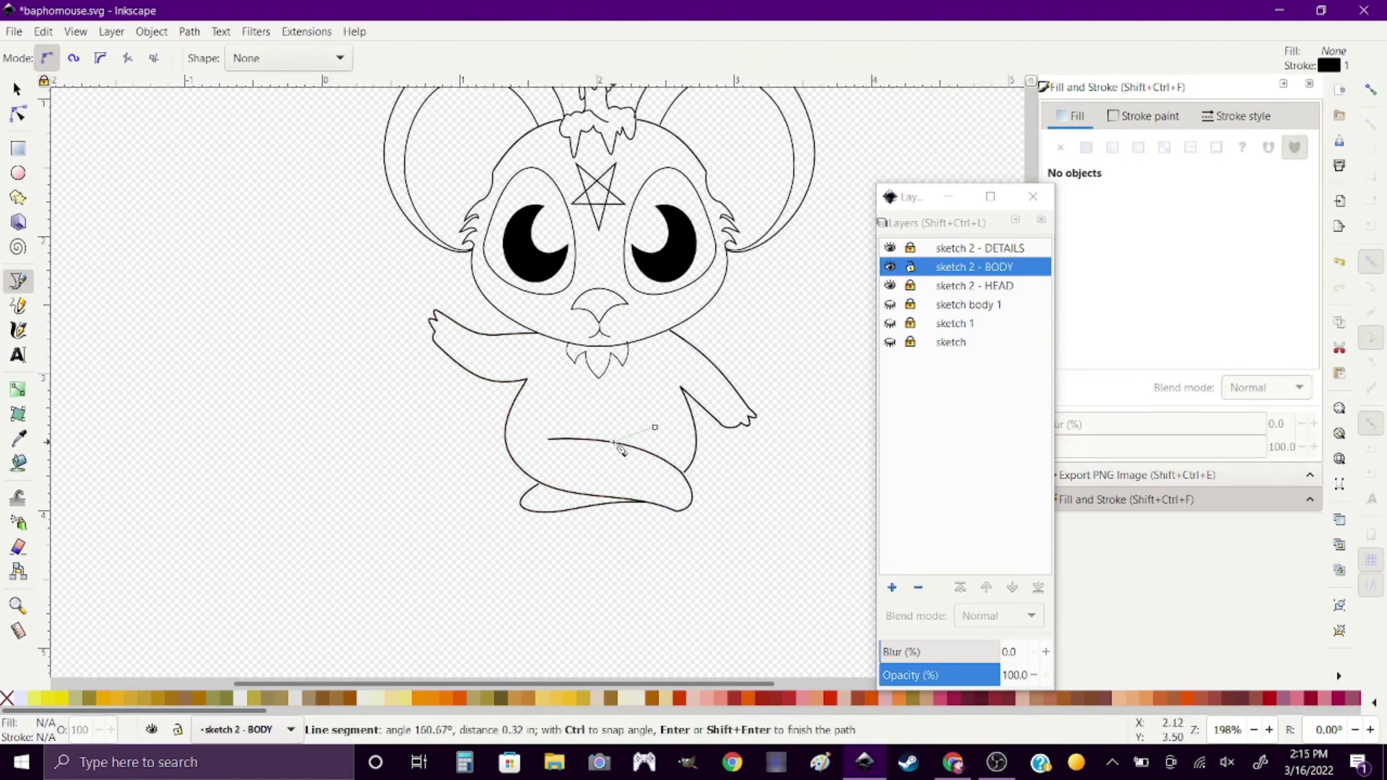
pyautogui.click(614, 442)
pyautogui.press('n')
pyautogui.scroll(1, 616, 588)
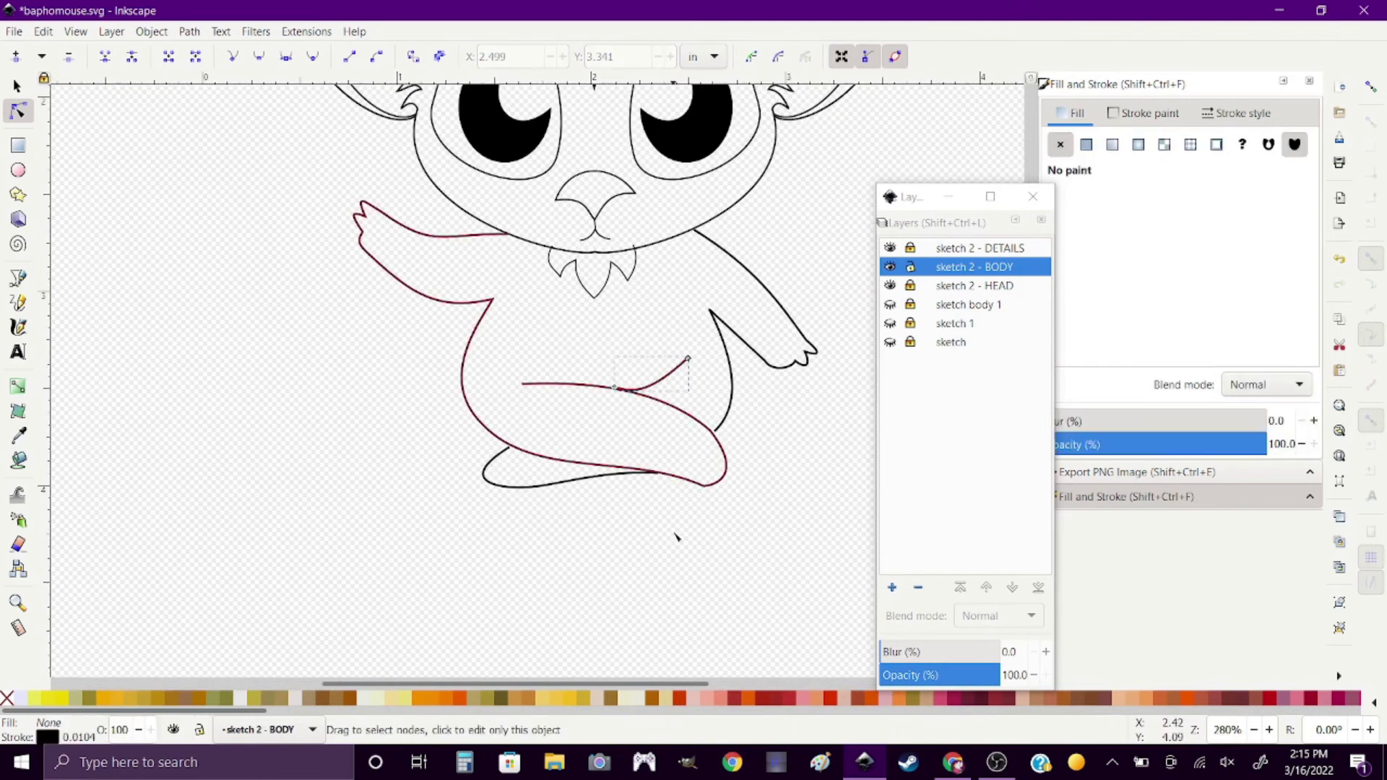
pyautogui.hotkey('ctrl', 'z')
pyautogui.click(689, 362)
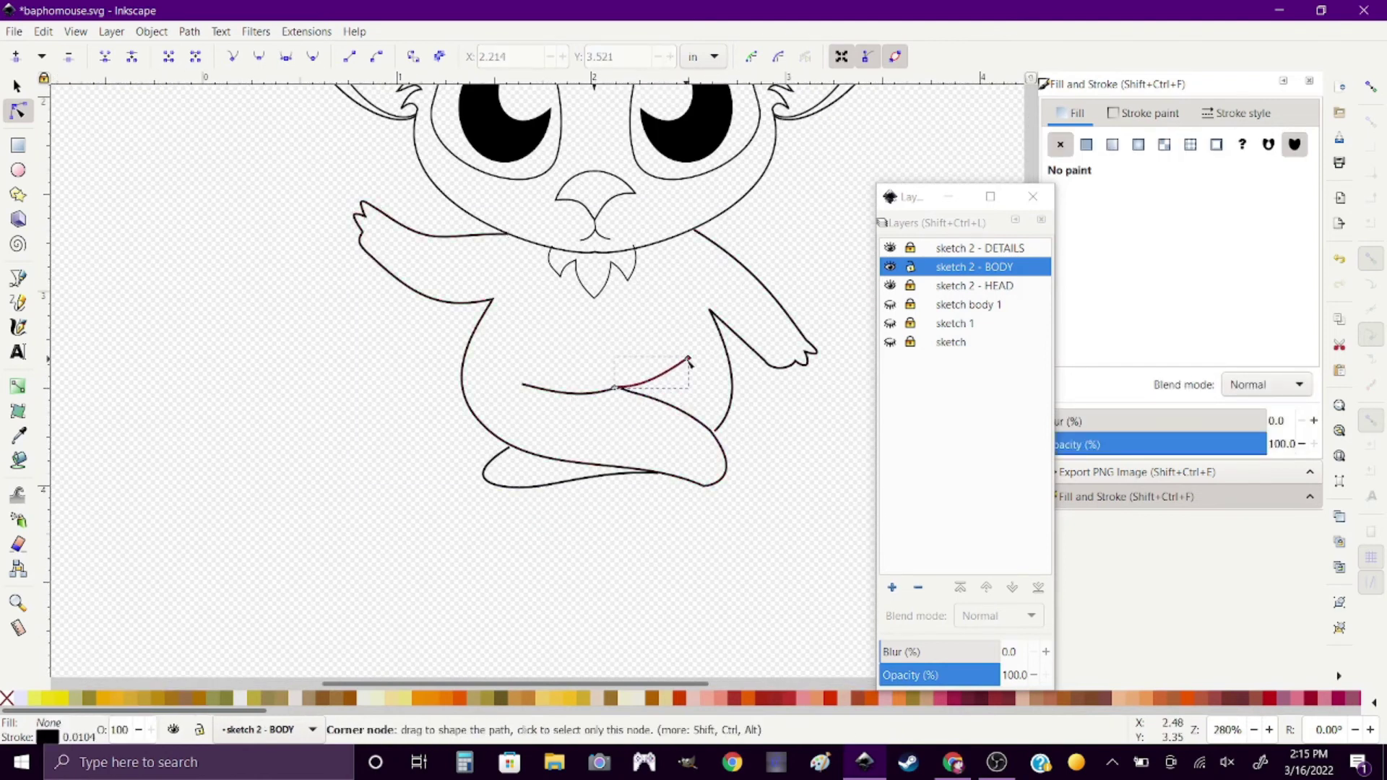
pyautogui.scroll(3, 689, 372)
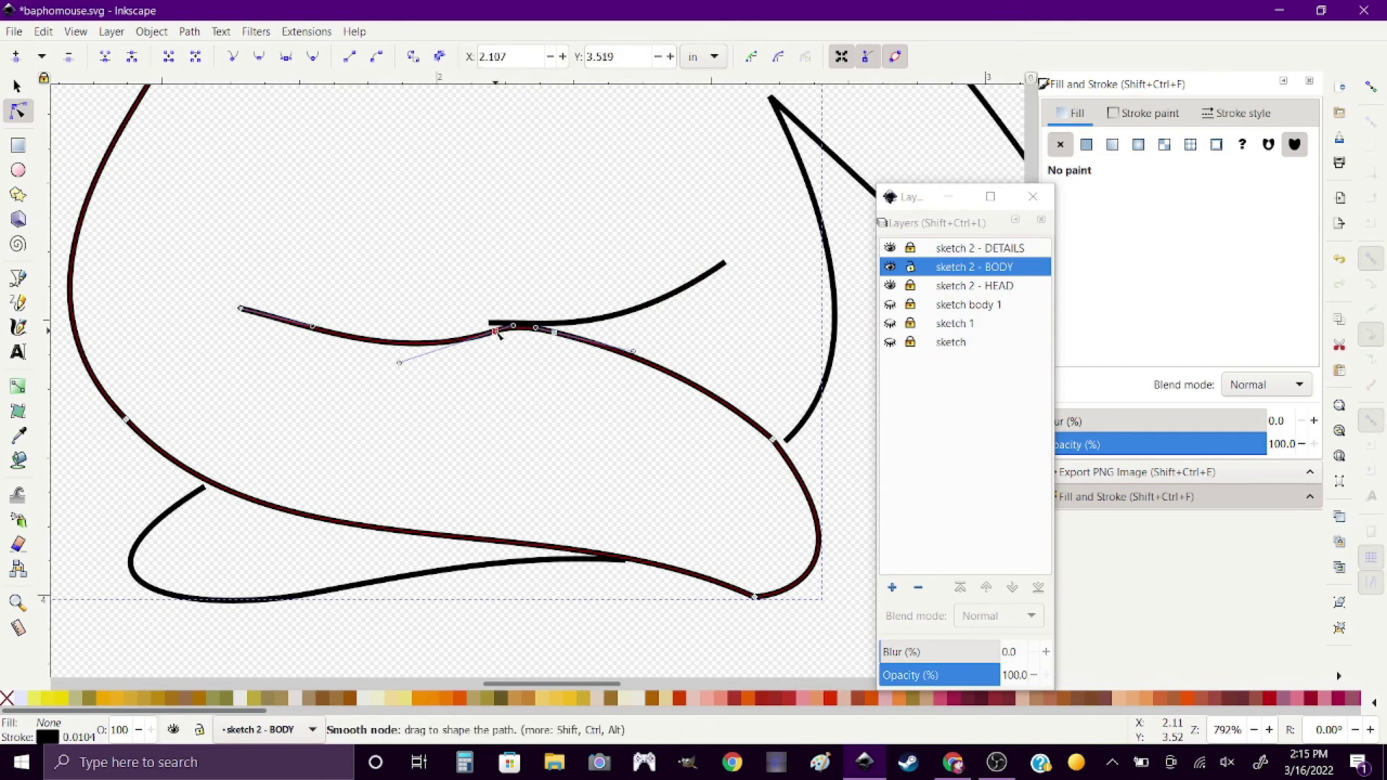
pyautogui.moveTo(490, 324); pyautogui.dragTo(496, 332)
pyautogui.scroll(-3, 503, 329)
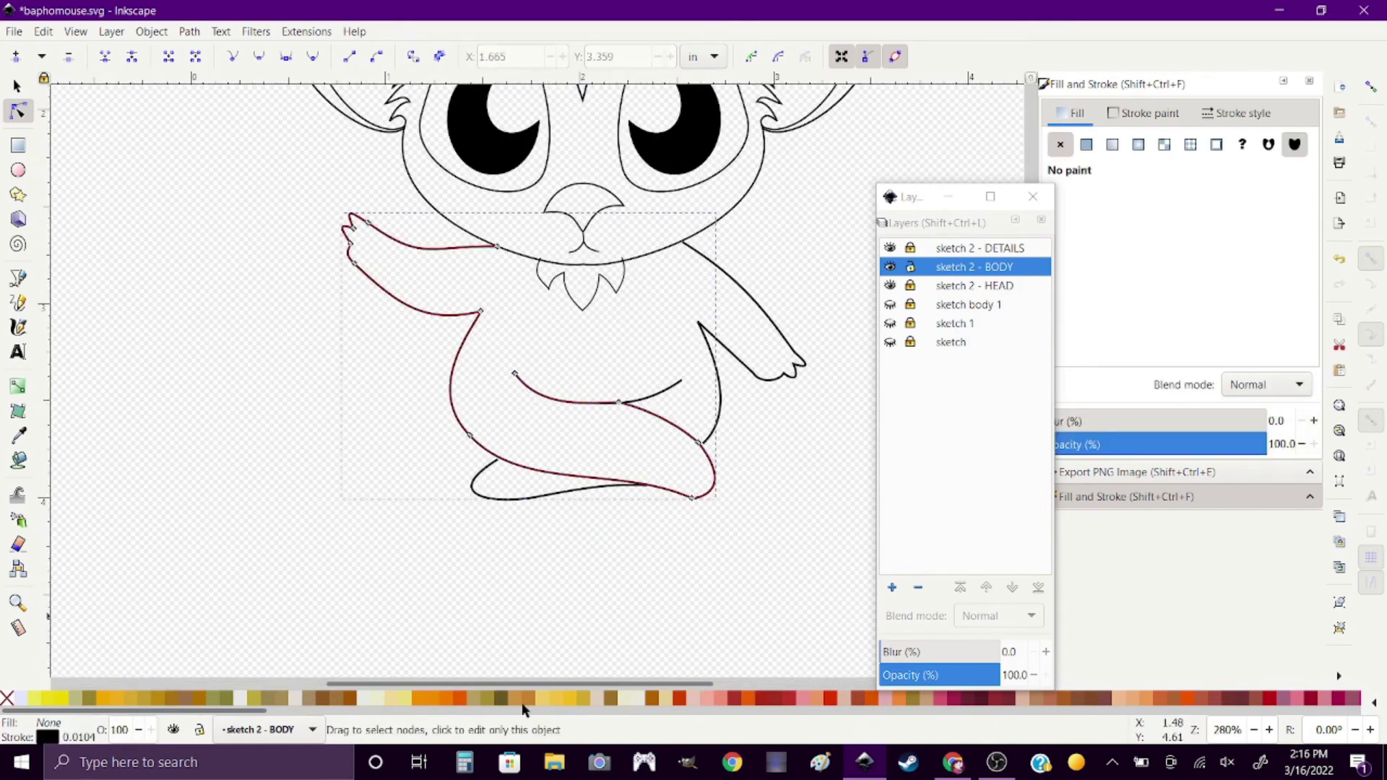
pyautogui.click(685, 615)
pyautogui.scroll(-2, 685, 614)
# Move the body objects up so they sit under the head.
pyautogui.click(660, 546)
pyautogui.click(396, 545)
pyautogui.press('s')
pyautogui.scroll(2, 396, 545)
pyautogui.scroll(-2, 505, 448)
pyautogui.moveTo(506, 461); pyautogui.dragTo(506, 434)
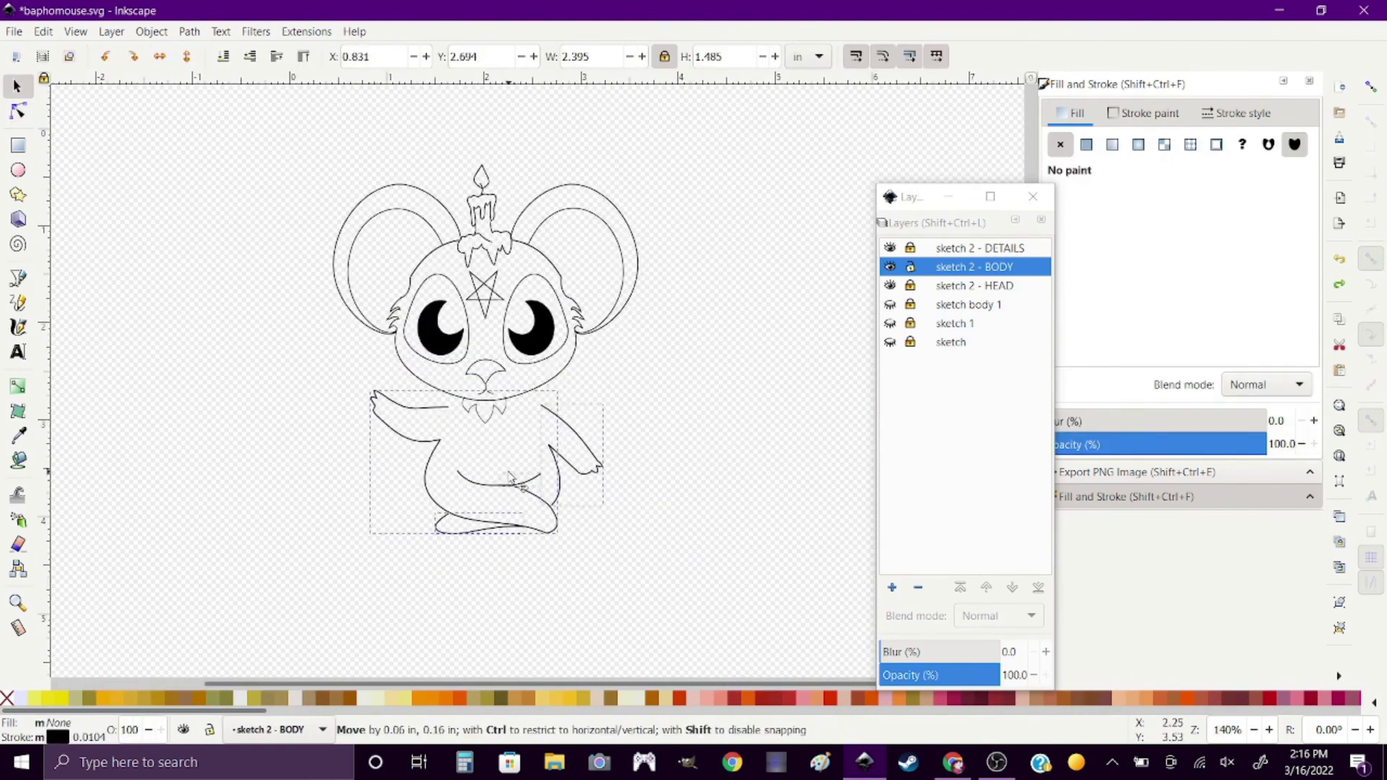
# Tweak a node on the waving arm and re-save baphomouse.svg.
pyautogui.press('n')
pyautogui.scroll(2, 433, 365)
pyautogui.moveTo(434, 367); pyautogui.dragTo(418, 361)
pyautogui.click(782, 464)
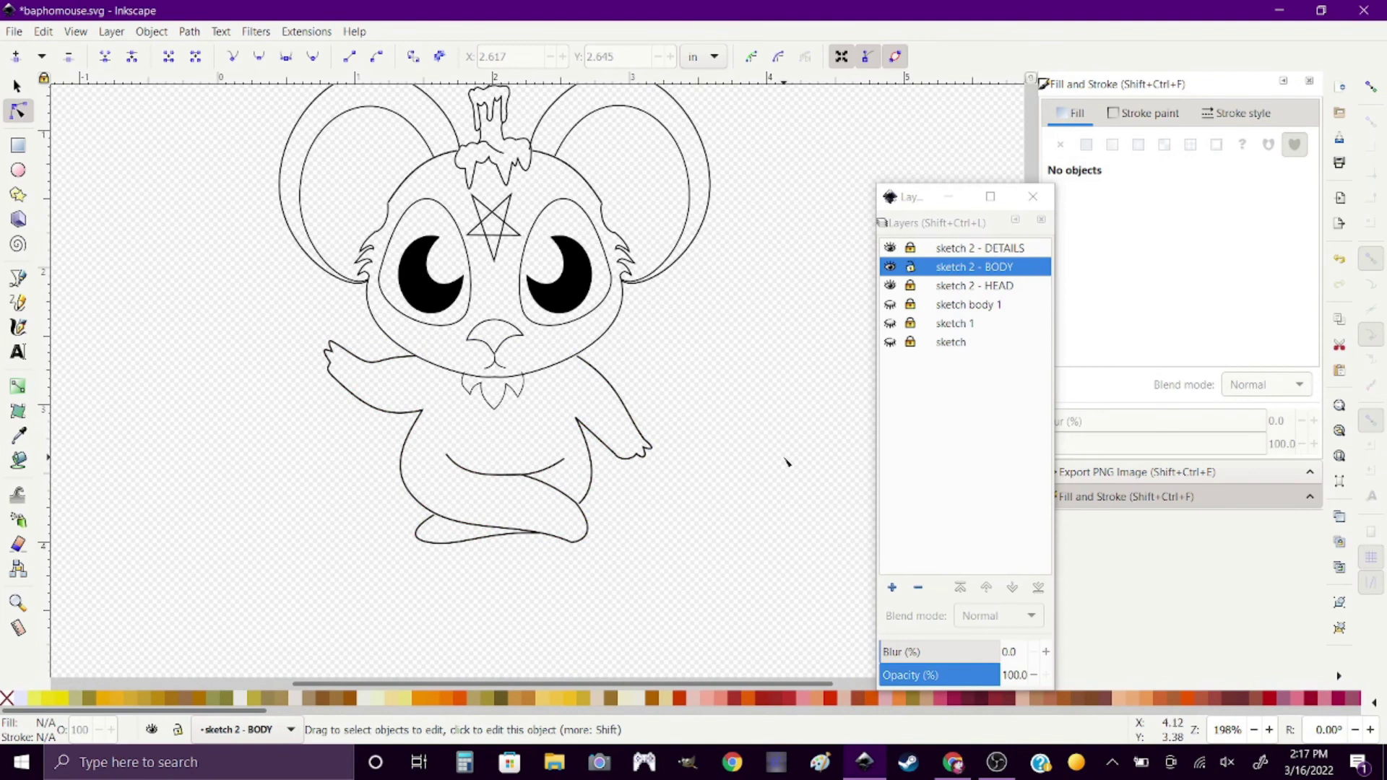
pyautogui.scroll(-1, 442, 377)
pyautogui.press('b')
pyautogui.scroll(2, 496, 313)
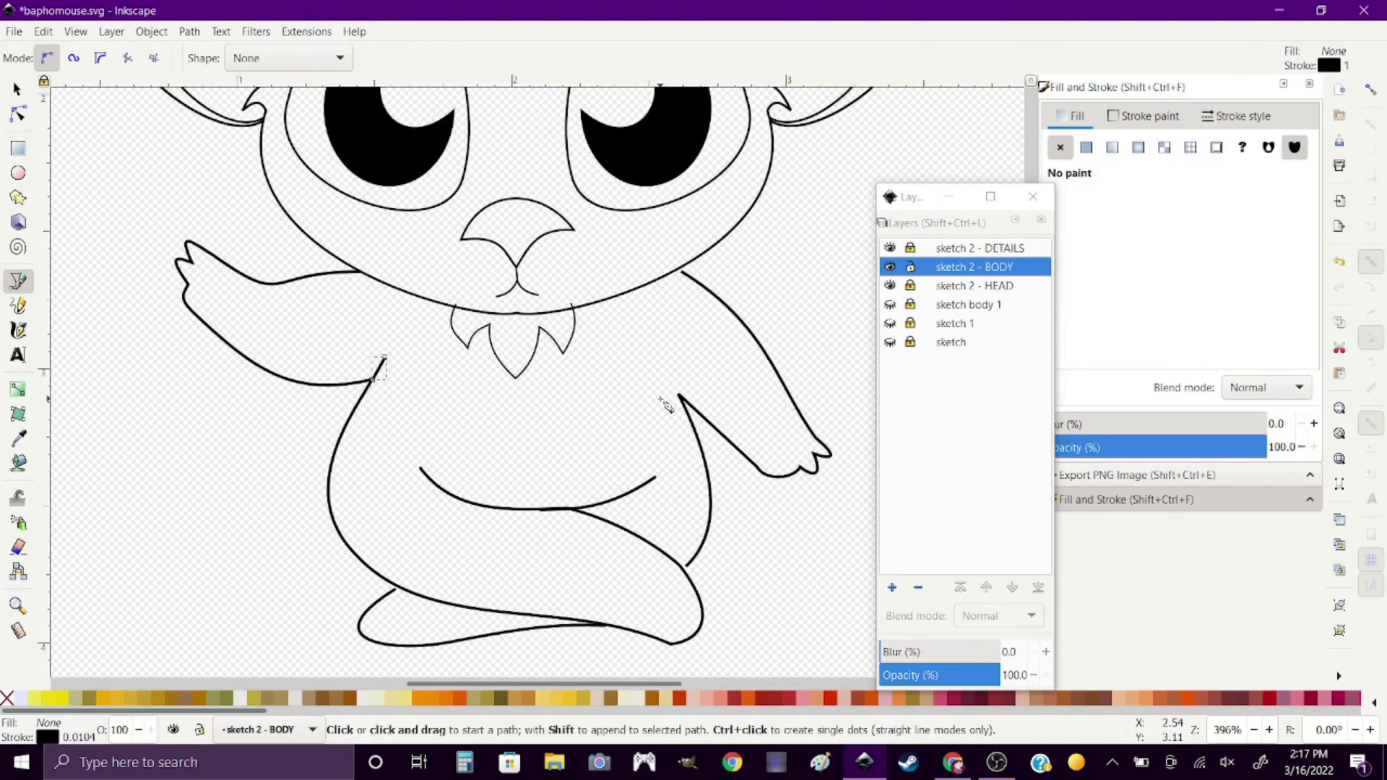
pyautogui.press('s')
pyautogui.scroll(-3, 151, 421)
pyautogui.hotkey('ctrl', 's')
pyautogui.scroll(-2, 152, 422)
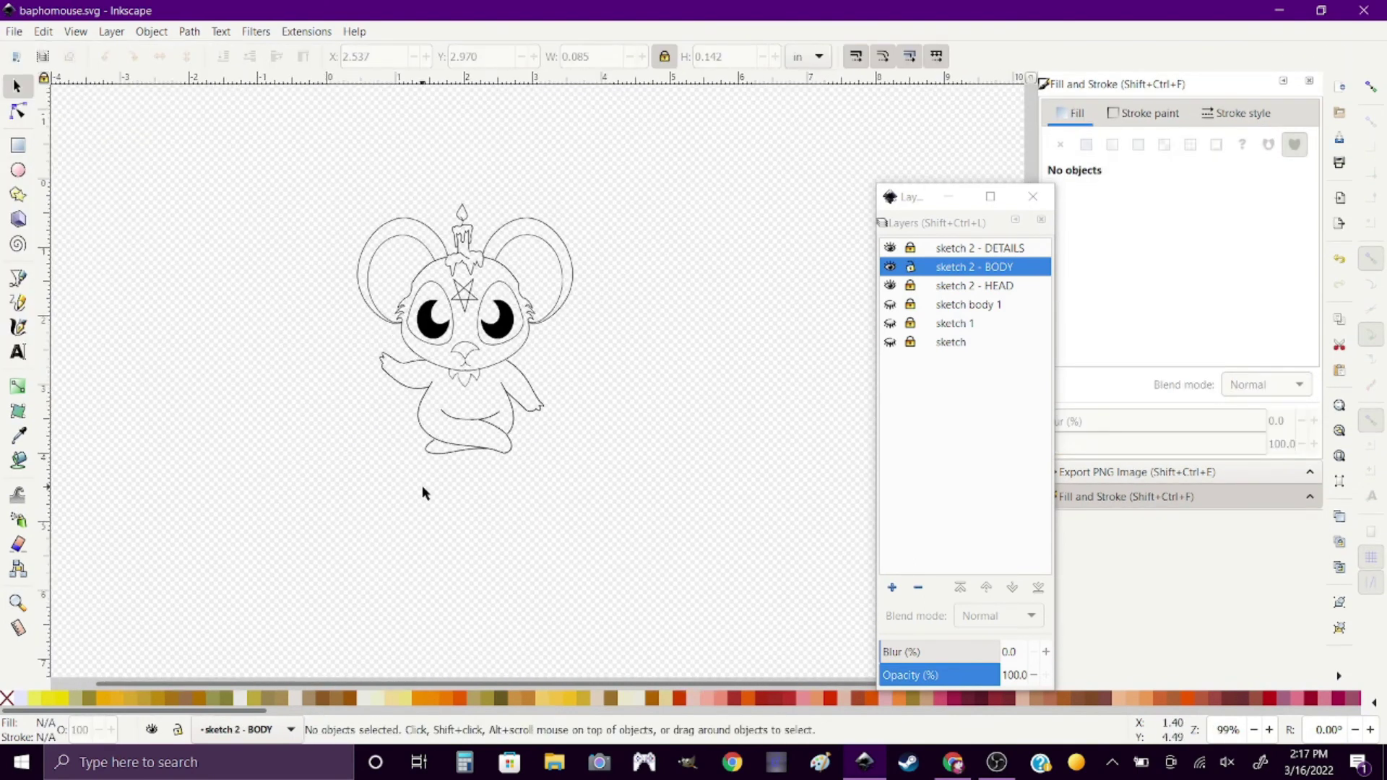
pyautogui.scroll(1, 465, 417)
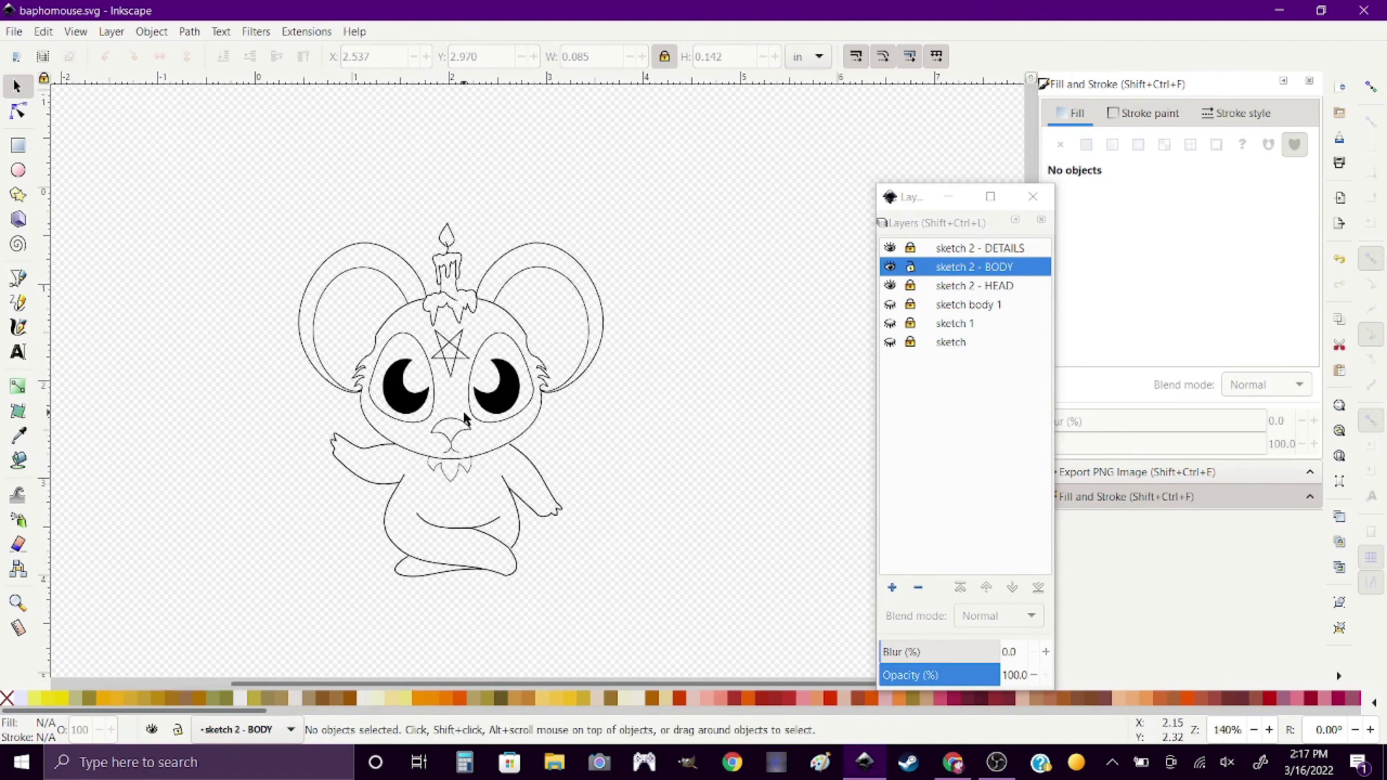
# Undo the accidental ear move, then show the faint body sketch layer and make it current.
pyautogui.moveTo(574, 288); pyautogui.dragTo(650, 463)
pyautogui.hotkey('ctrl', 'z')
pyautogui.click(621, 434)
pyautogui.scroll(-2, 618, 475)
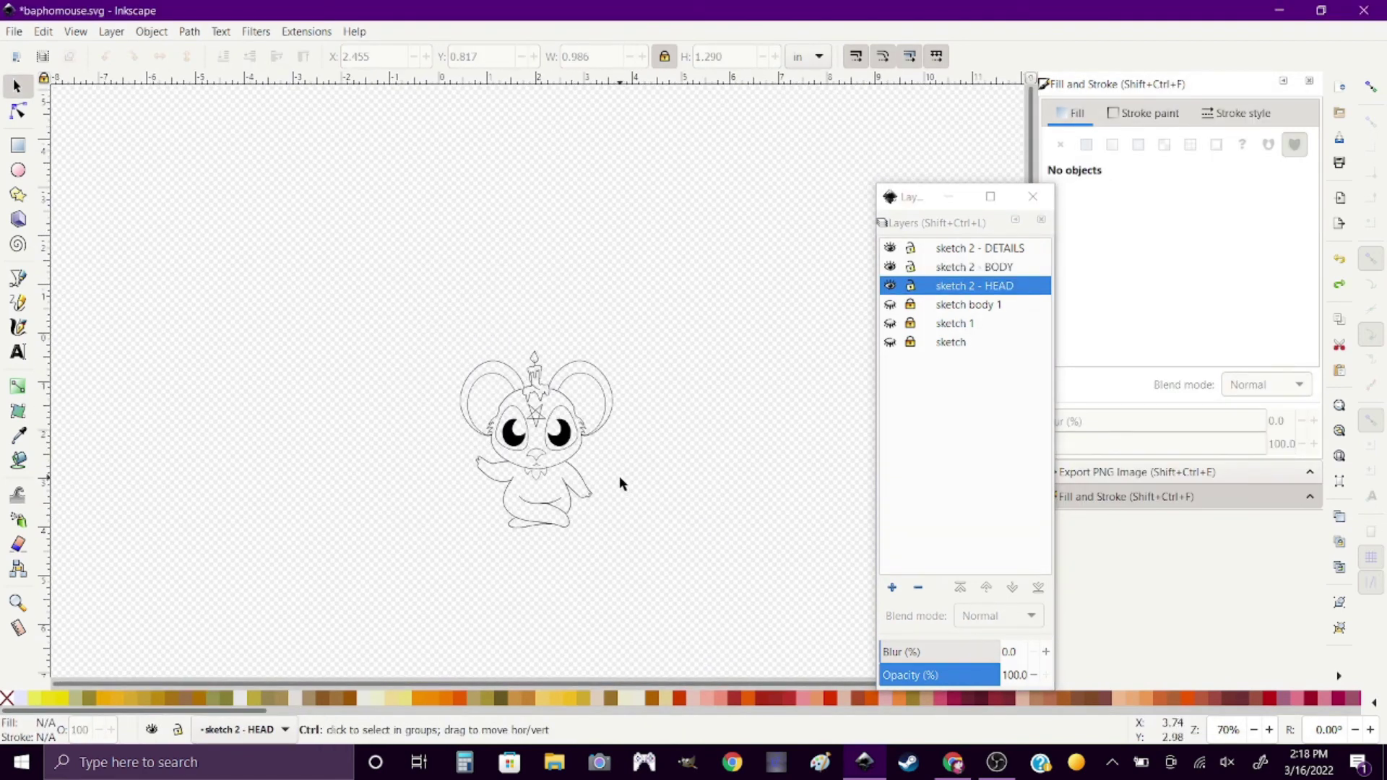
pyautogui.scroll(3, 619, 475)
pyautogui.click(955, 267)
pyautogui.click(890, 304)
pyautogui.click(967, 304)
# Replace the old sketch lines with a freehand tail loop around the lower body.
pyautogui.click(18, 302)
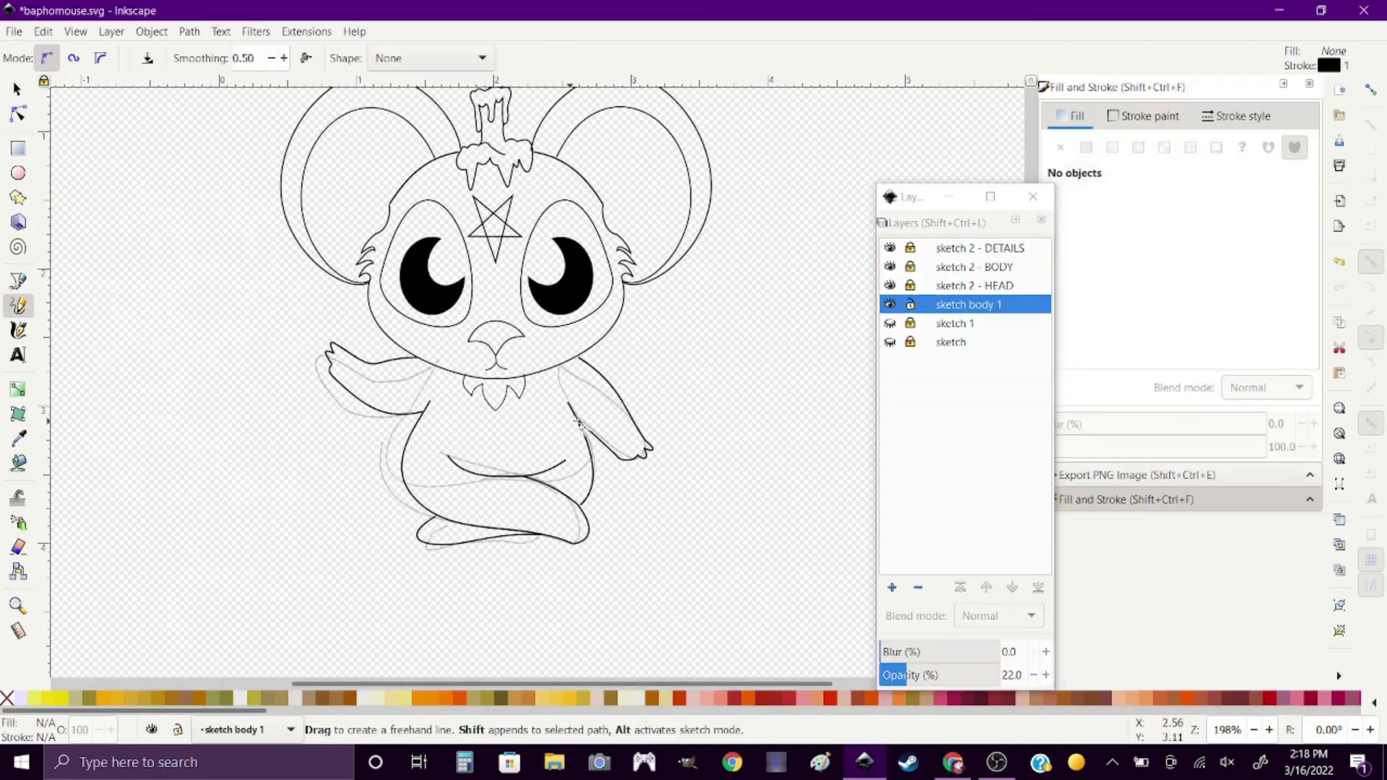
pyautogui.moveTo(382, 442); pyautogui.dragTo(412, 511)
pyautogui.hotkey('ctrl', 'a')
pyautogui.press('Delete')
pyautogui.moveTo(418, 536); pyautogui.dragTo(459, 546)
pyautogui.hotkey('ctrl', 'z')
pyautogui.hotkey('ctrl', 'z')
pyautogui.moveTo(403, 467)
pyautogui.mouseDown()
pyautogui.moveTo(486, 473)
pyautogui.moveTo(493, 428)
pyautogui.mouseUp()
pyautogui.press('Escape')
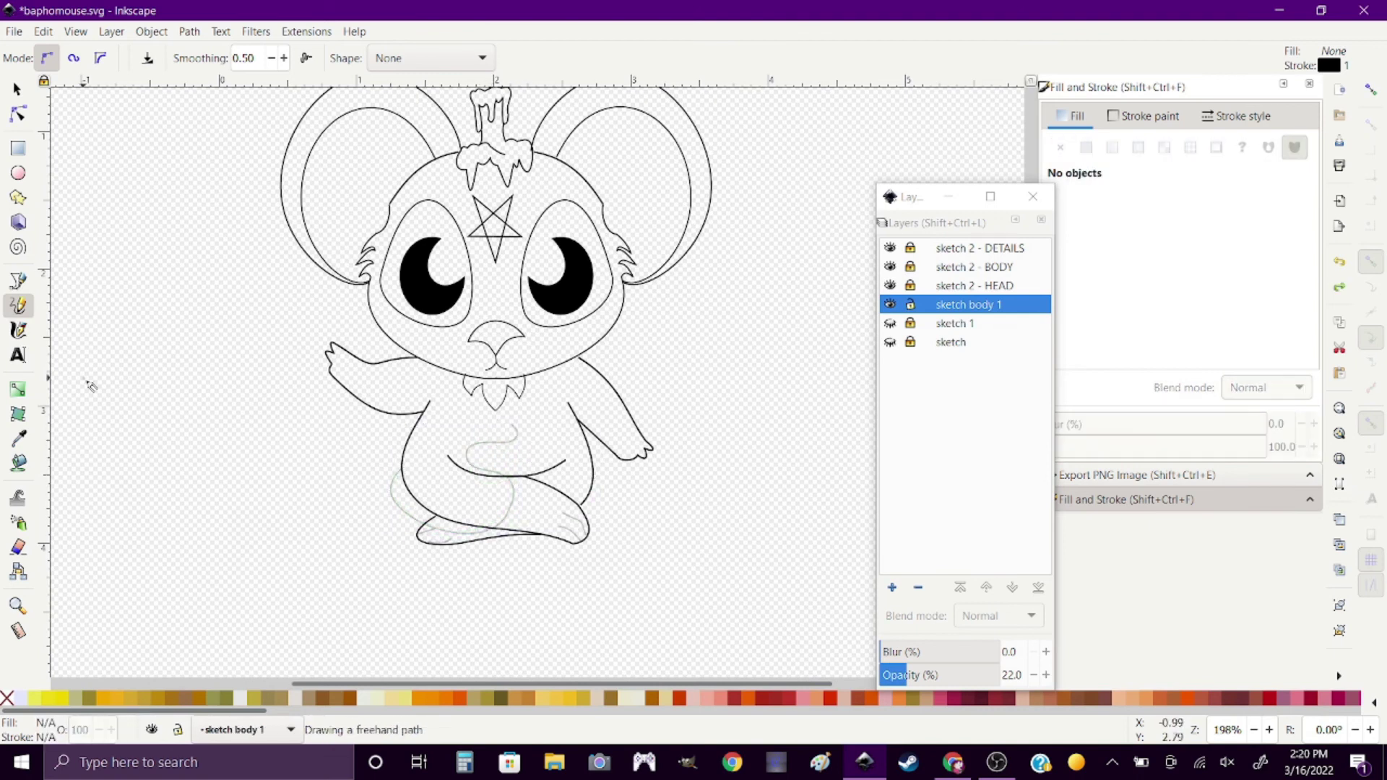
# On the sketch 2 - BODY layer, add toe crease lines and begin the tail at the left hip.
pyautogui.click(973, 266)
pyautogui.scroll(2, 539, 534)
pyautogui.moveTo(302, 501); pyautogui.dragTo(364, 512)
pyautogui.moveTo(582, 491)
pyautogui.mouseDown()
pyautogui.moveTo(625, 518)
pyautogui.moveTo(635, 498)
pyautogui.mouseUp()
pyautogui.moveTo(266, 376); pyautogui.dragTo(311, 482)
pyautogui.hotkey('ctrl', 'z')
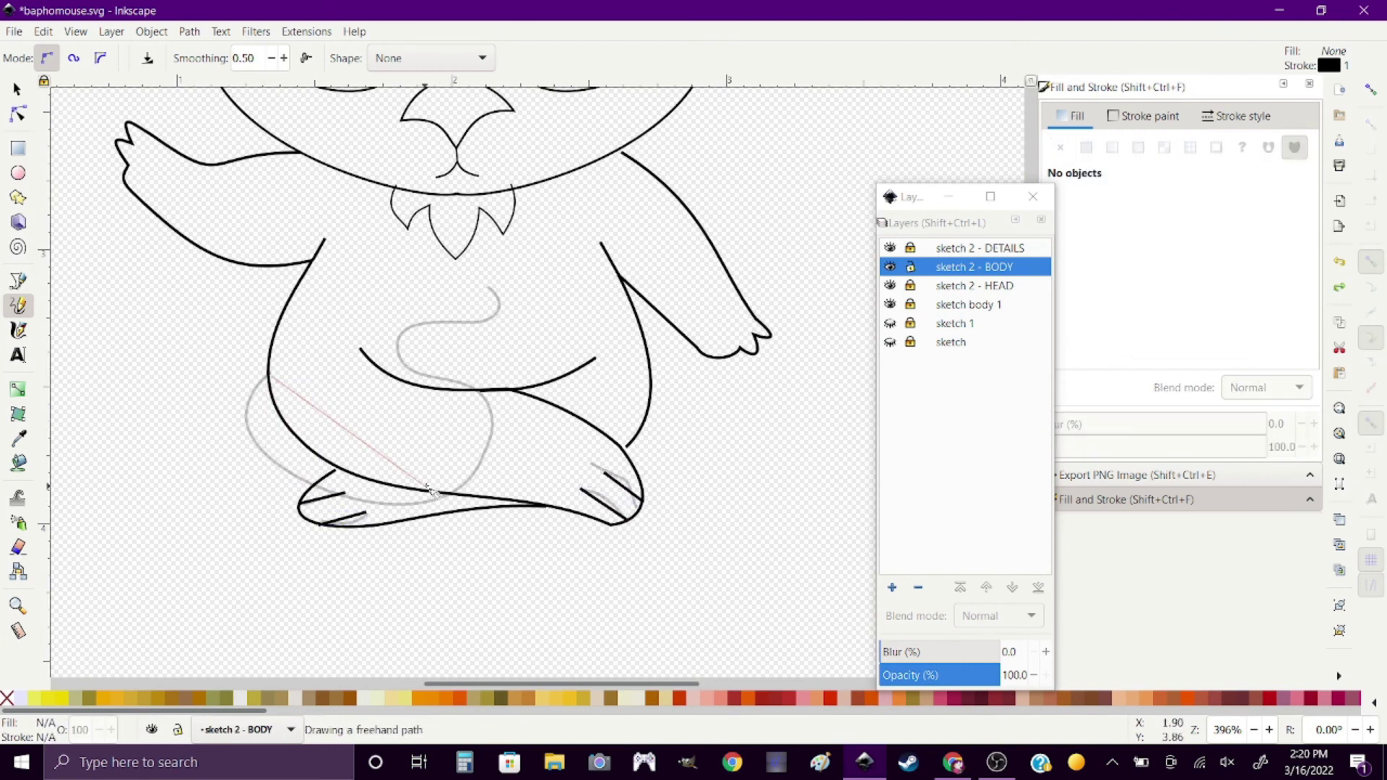
pyautogui.click(18, 280)
pyautogui.click(267, 375)
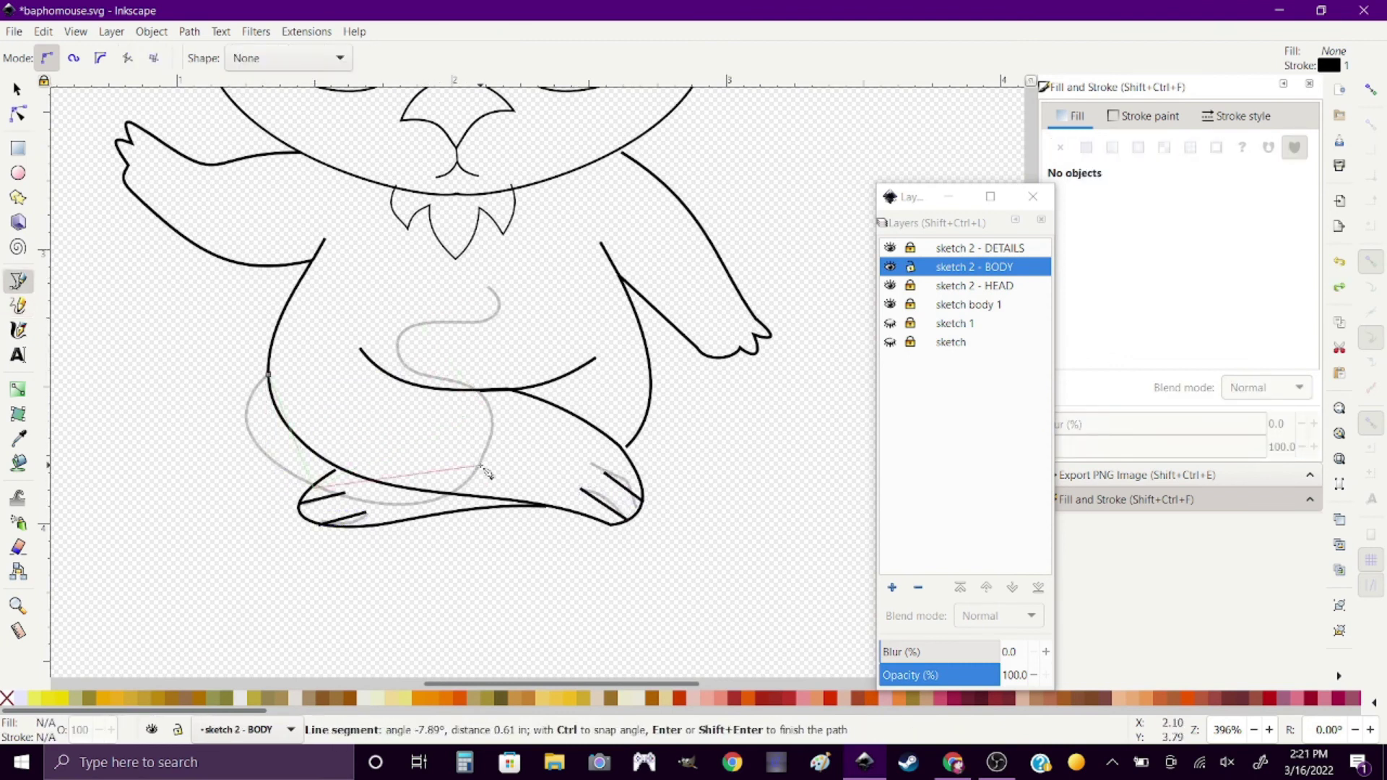
# Finish the first tail path and adjust its curve and tip nodes.
pyautogui.doubleClick(467, 282)
pyautogui.press('n')
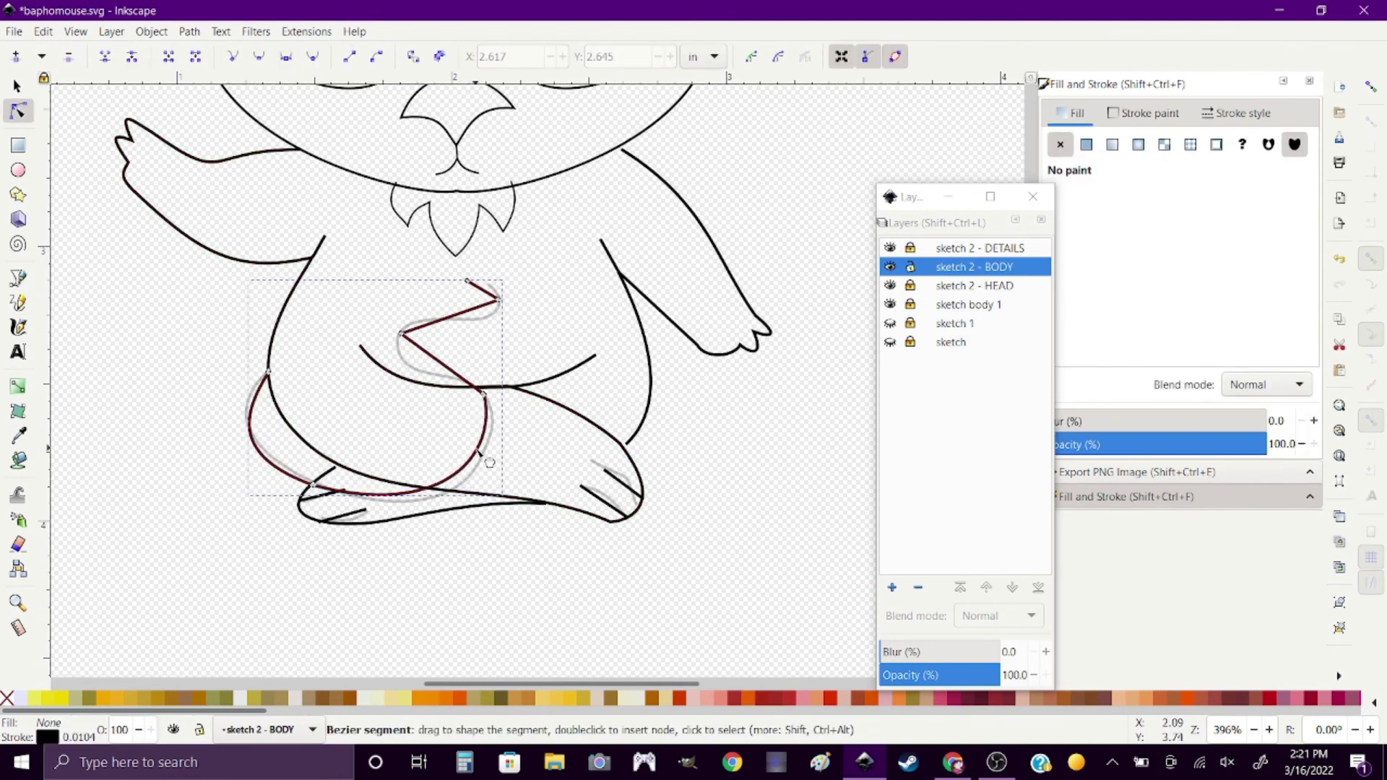
pyautogui.hotkey('ctrl', 'z')
pyautogui.moveTo(484, 394); pyautogui.dragTo(484, 409)
pyautogui.moveTo(503, 311); pyautogui.dragTo(491, 316)
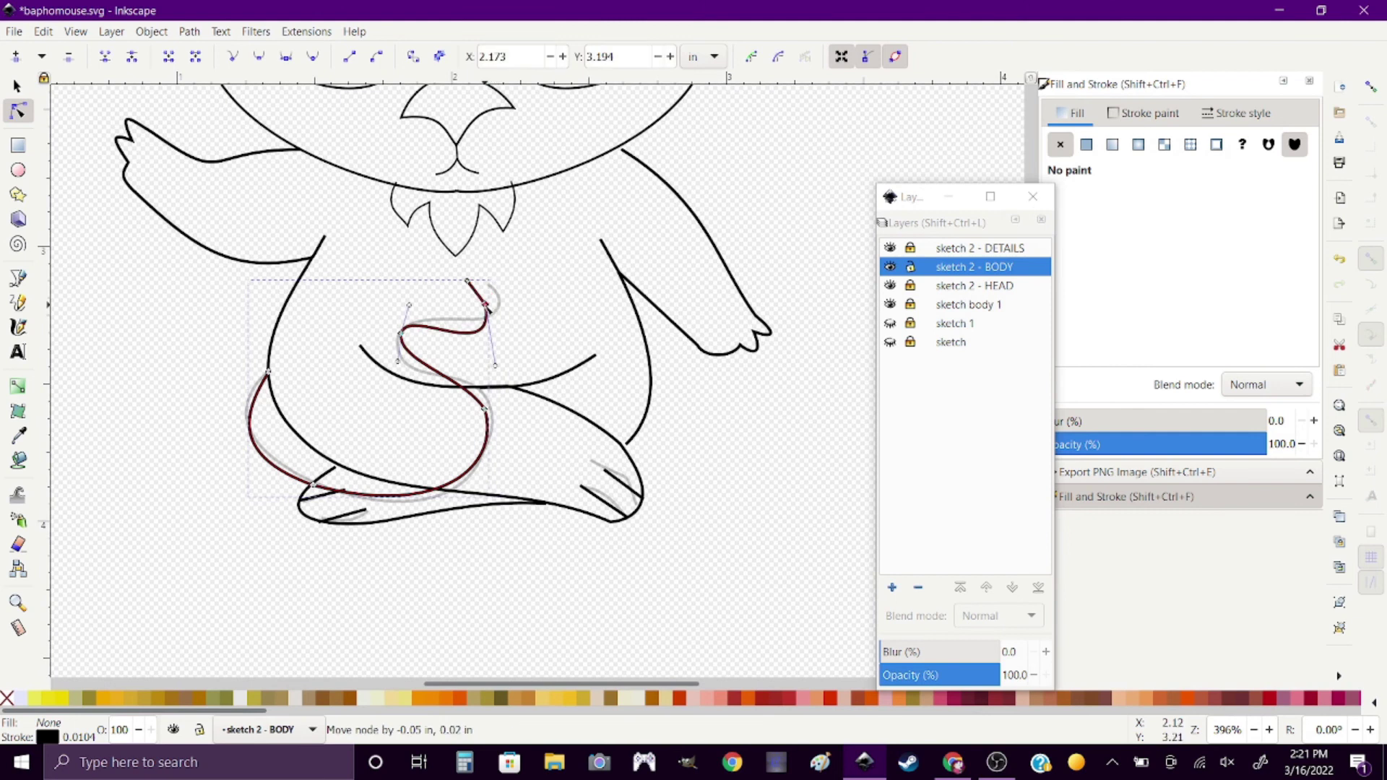
pyautogui.scroll(-4, 569, 517)
pyautogui.scroll(4, 424, 303)
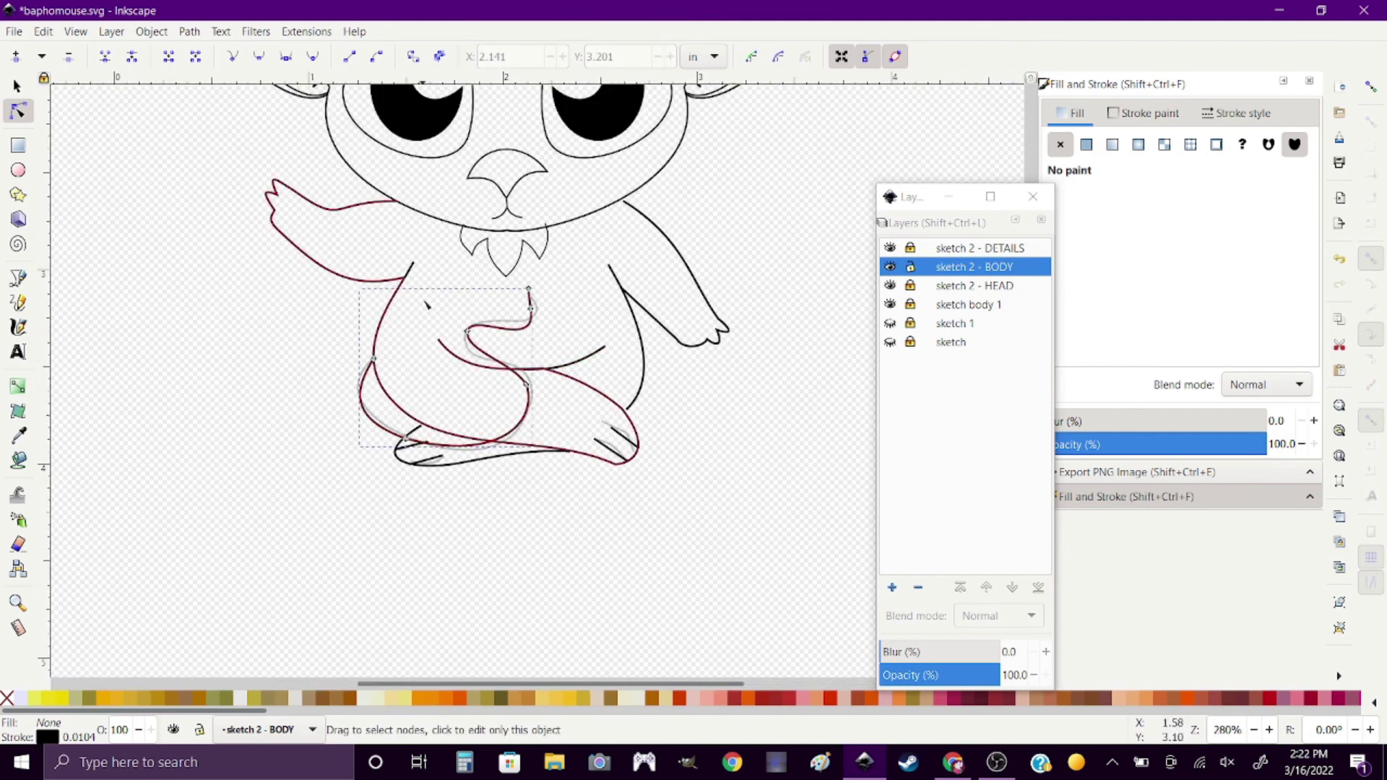
# Redraw the tail along the sketch and curve its straight segment.
pyautogui.press('b')
pyautogui.click(497, 277)
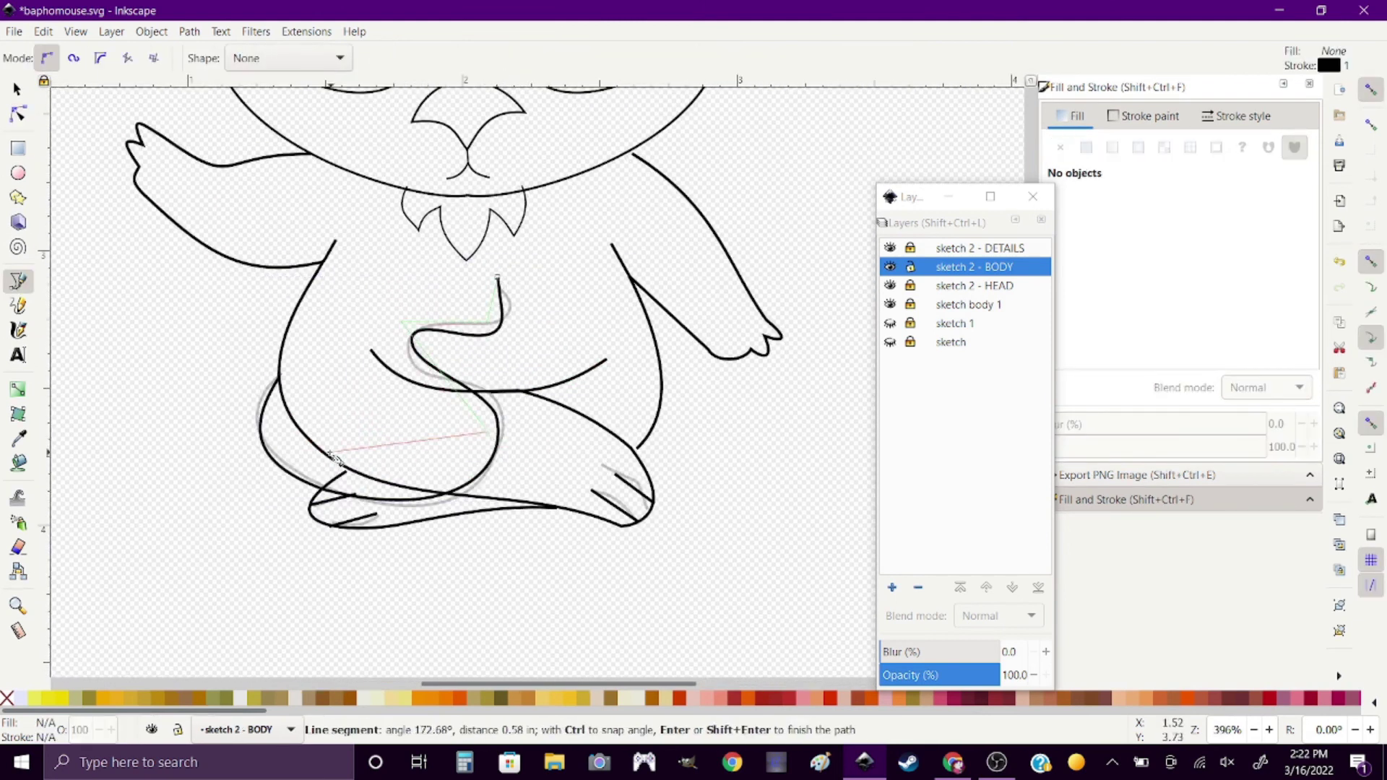
pyautogui.doubleClick(282, 377)
pyautogui.scroll(5, 294, 395)
pyautogui.scroll(-3, 433, 390)
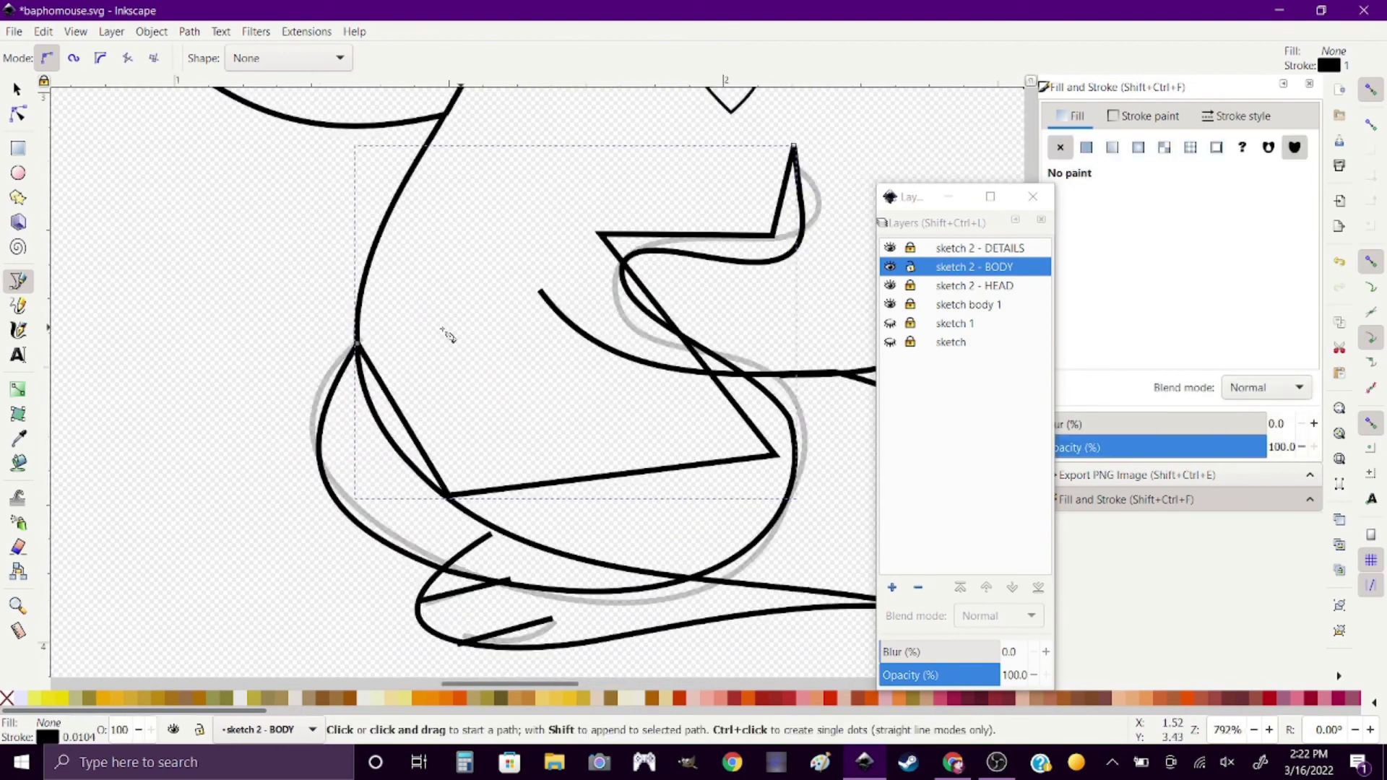
pyautogui.press('n')
pyautogui.moveTo(592, 475); pyautogui.dragTo(524, 376)
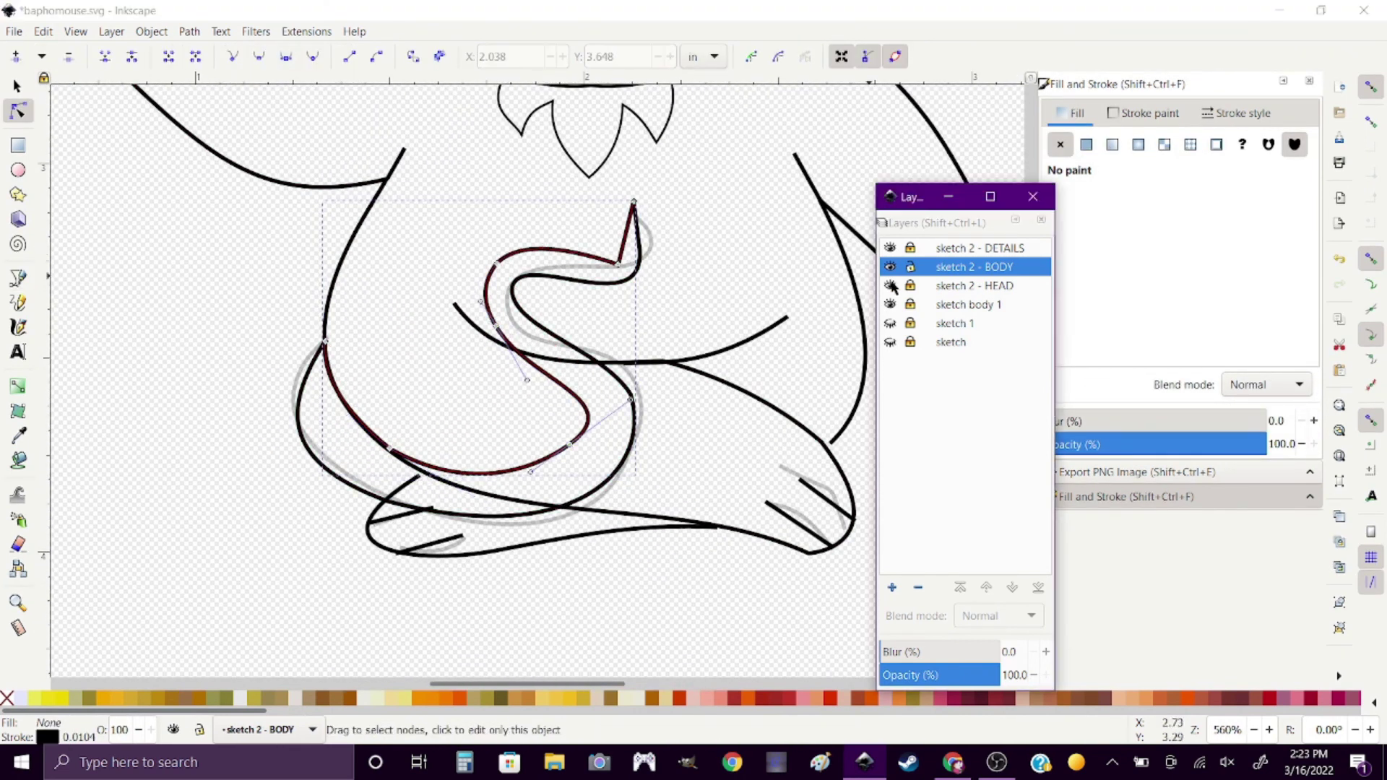
pyautogui.click(634, 588)
# Reshape and lift the lower part of the tail.
pyautogui.scroll(-4, 635, 599)
pyautogui.scroll(2, 751, 623)
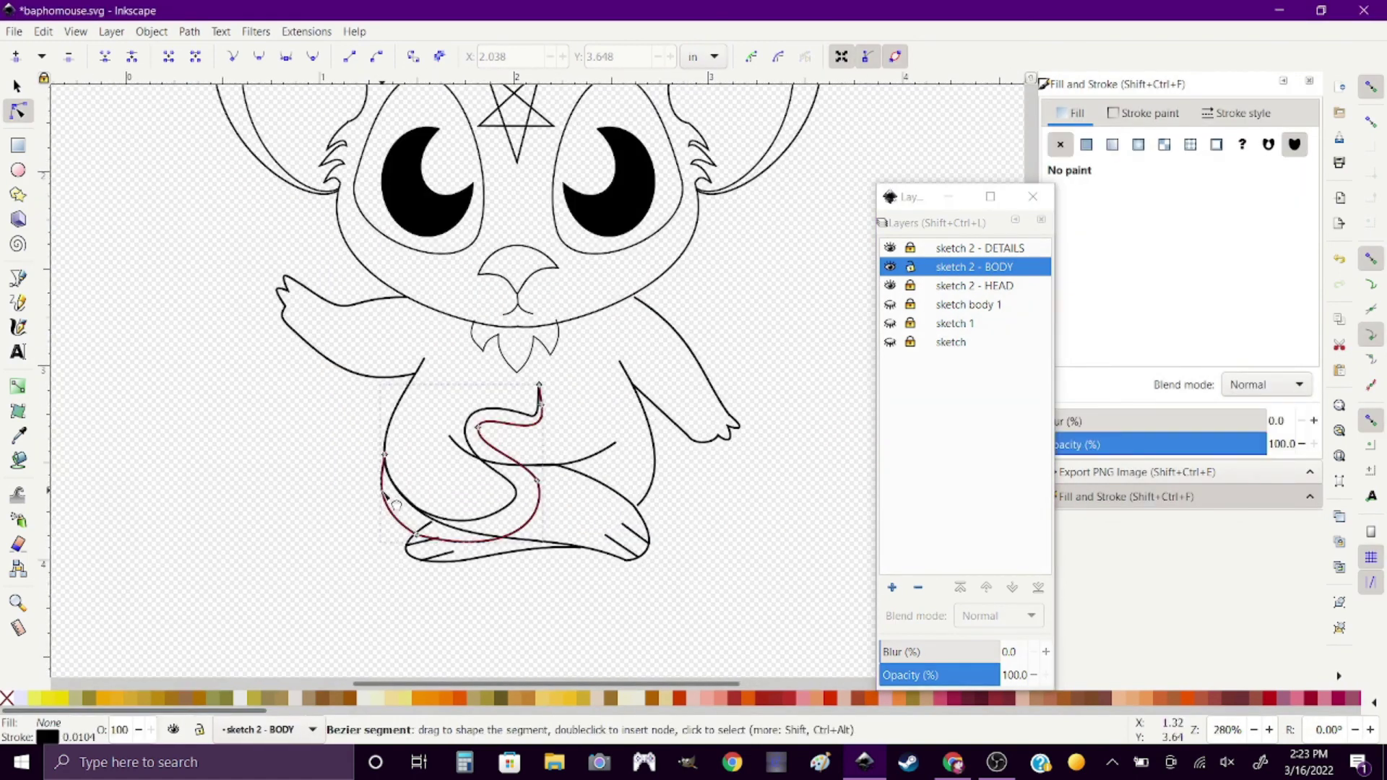
pyautogui.scroll(1, 433, 535)
pyautogui.click(405, 532)
pyautogui.moveTo(415, 536); pyautogui.dragTo(527, 490)
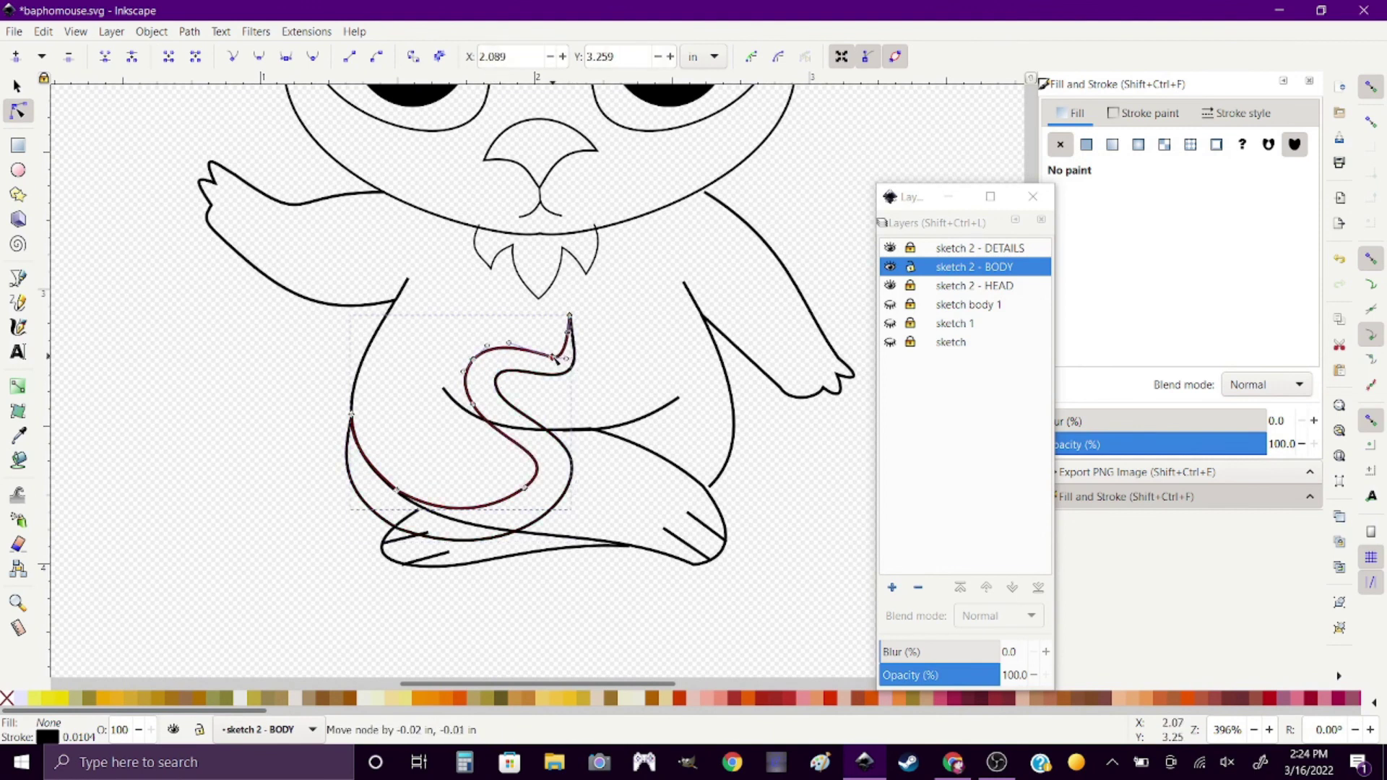
pyautogui.press('Escape')
pyautogui.scroll(-3, 609, 508)
pyautogui.scroll(1, 609, 508)
pyautogui.scroll(4, 609, 507)
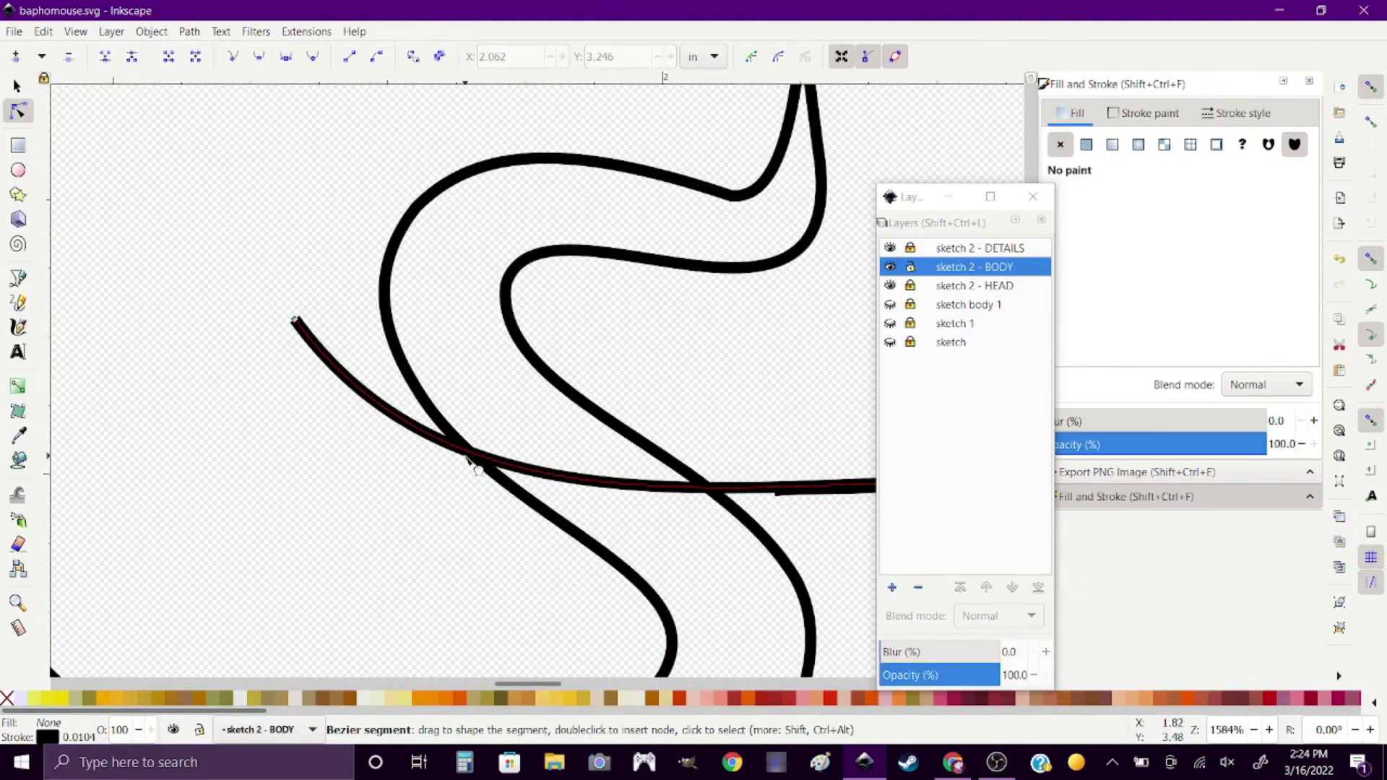
# Join the tail curve's two ends and check the result.
pyautogui.click(168, 56)
pyautogui.scroll(-2, 707, 463)
pyautogui.scroll(3, 706, 463)
pyautogui.click(525, 412)
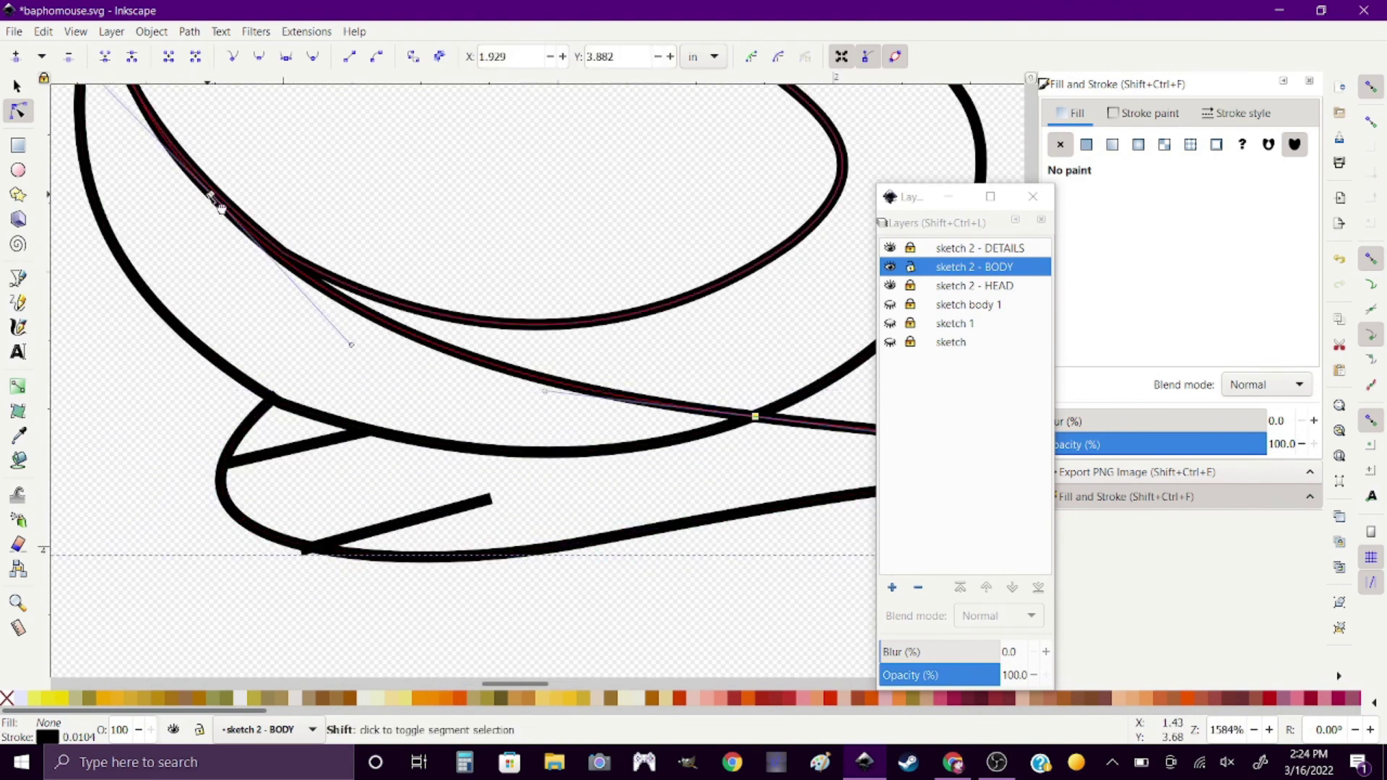
pyautogui.press('Escape')
pyautogui.scroll(-5, 272, 566)
pyautogui.click(321, 529)
pyautogui.scroll(1, 325, 533)
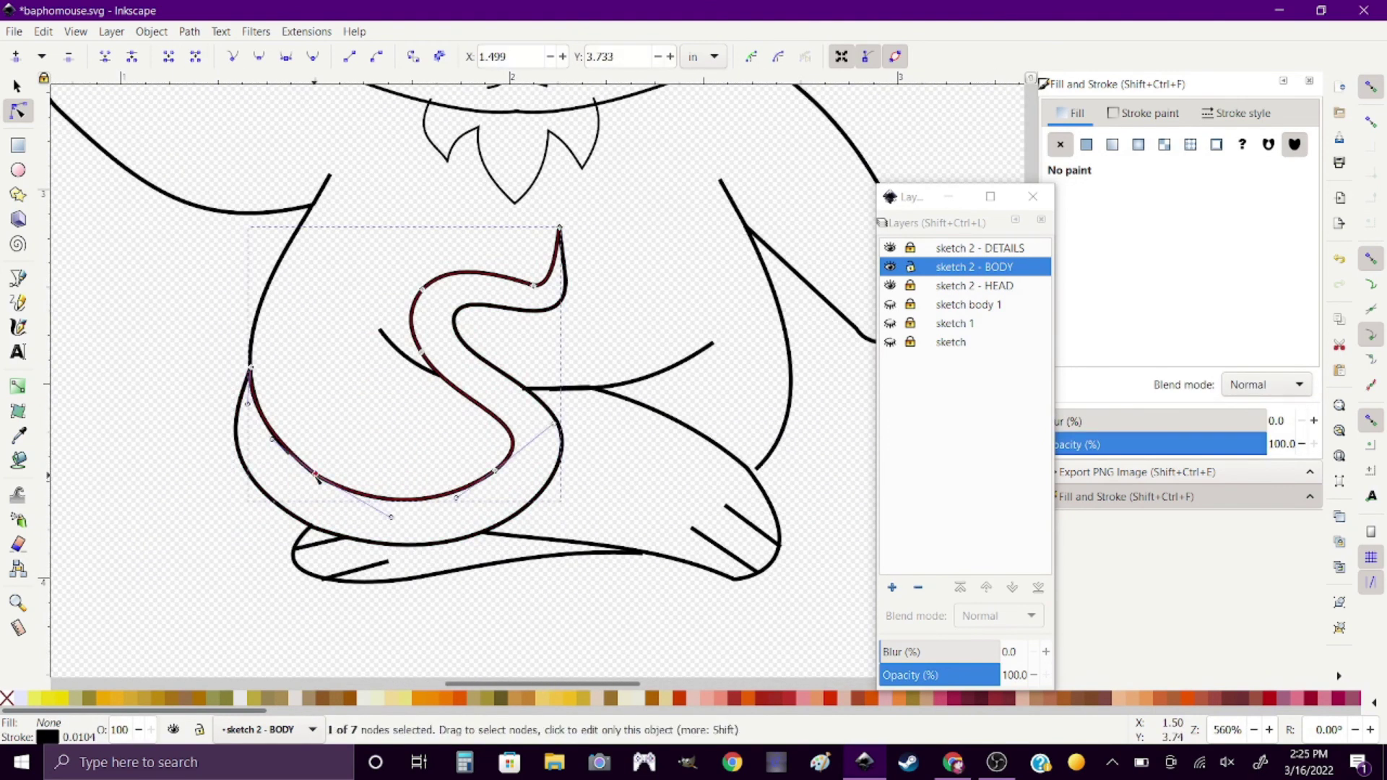
pyautogui.press('Escape')
pyautogui.scroll(-3, 219, 503)
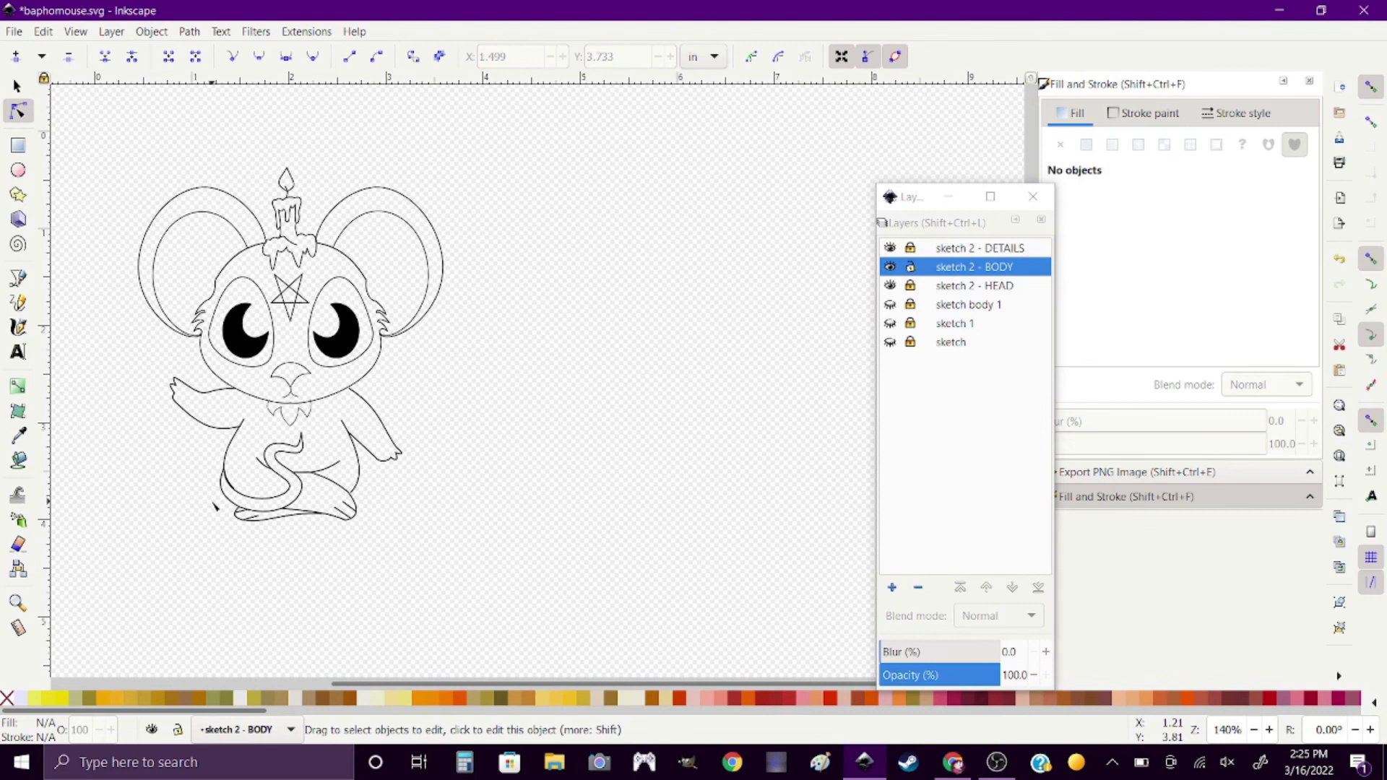
# Save baphomouse.svg via File > Save and review the finished tail.
pyautogui.click(14, 31)
pyautogui.click(37, 152)
pyautogui.scroll(3, 244, 491)
pyautogui.click(244, 491)
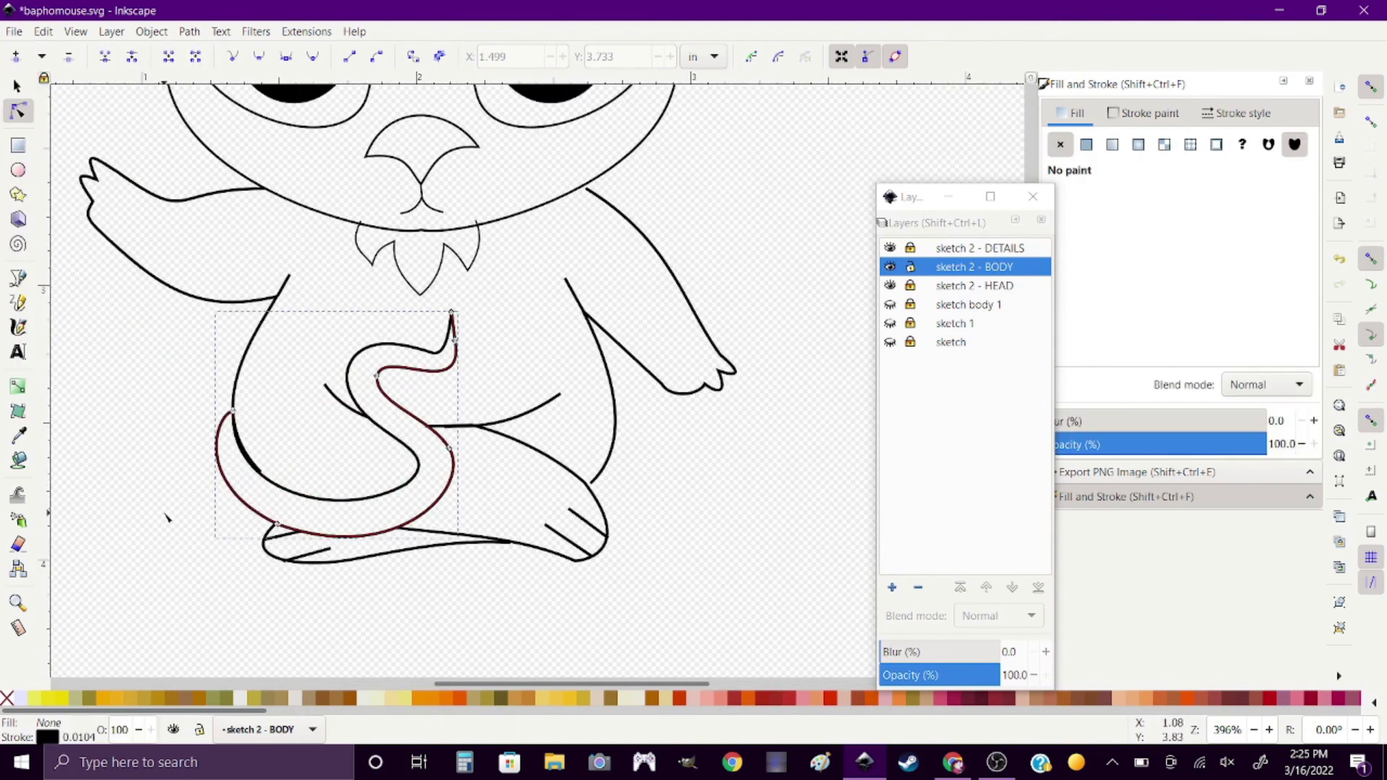
pyautogui.press('Escape')
pyautogui.scroll(-3, 166, 517)
pyautogui.scroll(1, 582, 473)
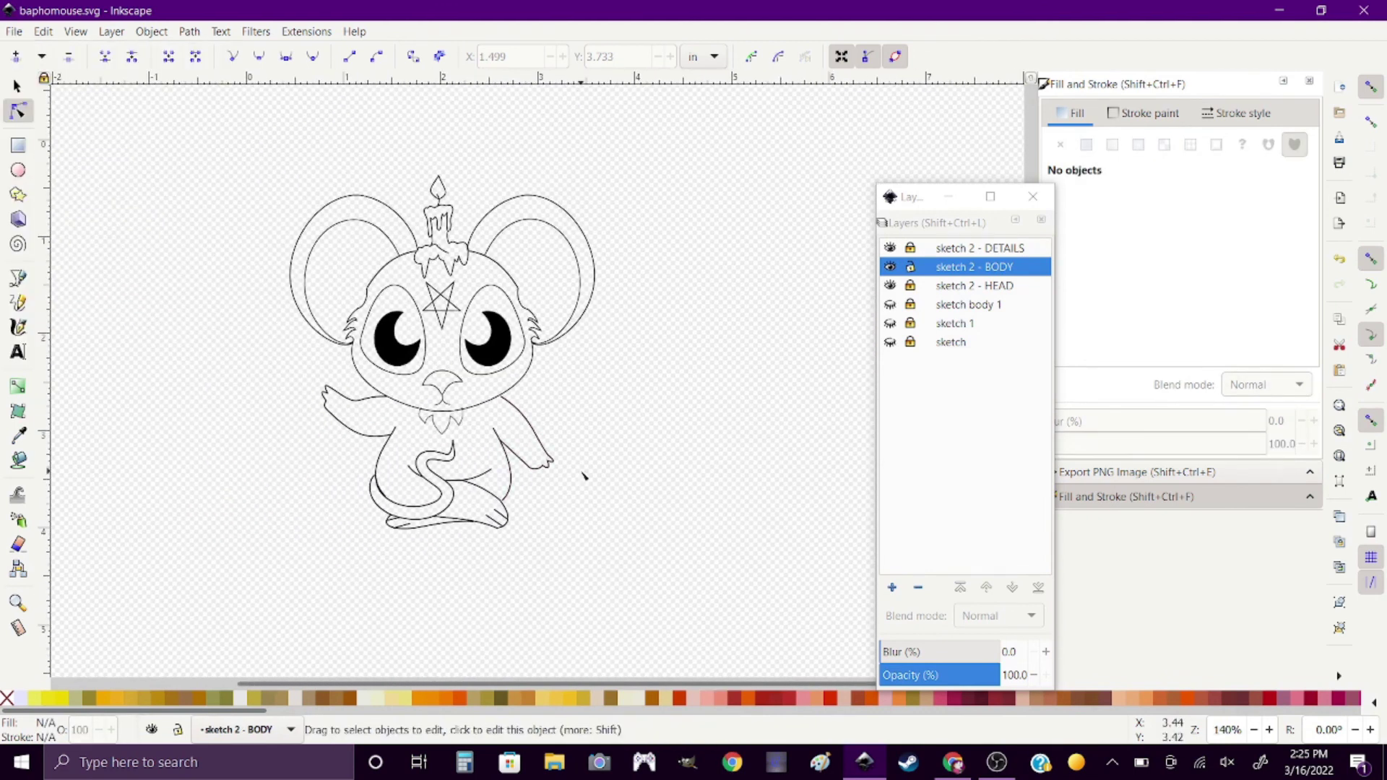
pyautogui.scroll(1, 325, 332)
# Delete the left head tufts and extend the head outline from its open end.
pyautogui.click(321, 329)
pyautogui.scroll(2, 325, 332)
pyautogui.press('Delete')
pyautogui.scroll(5, 289, 325)
pyautogui.press('b')
pyautogui.click(316, 257)
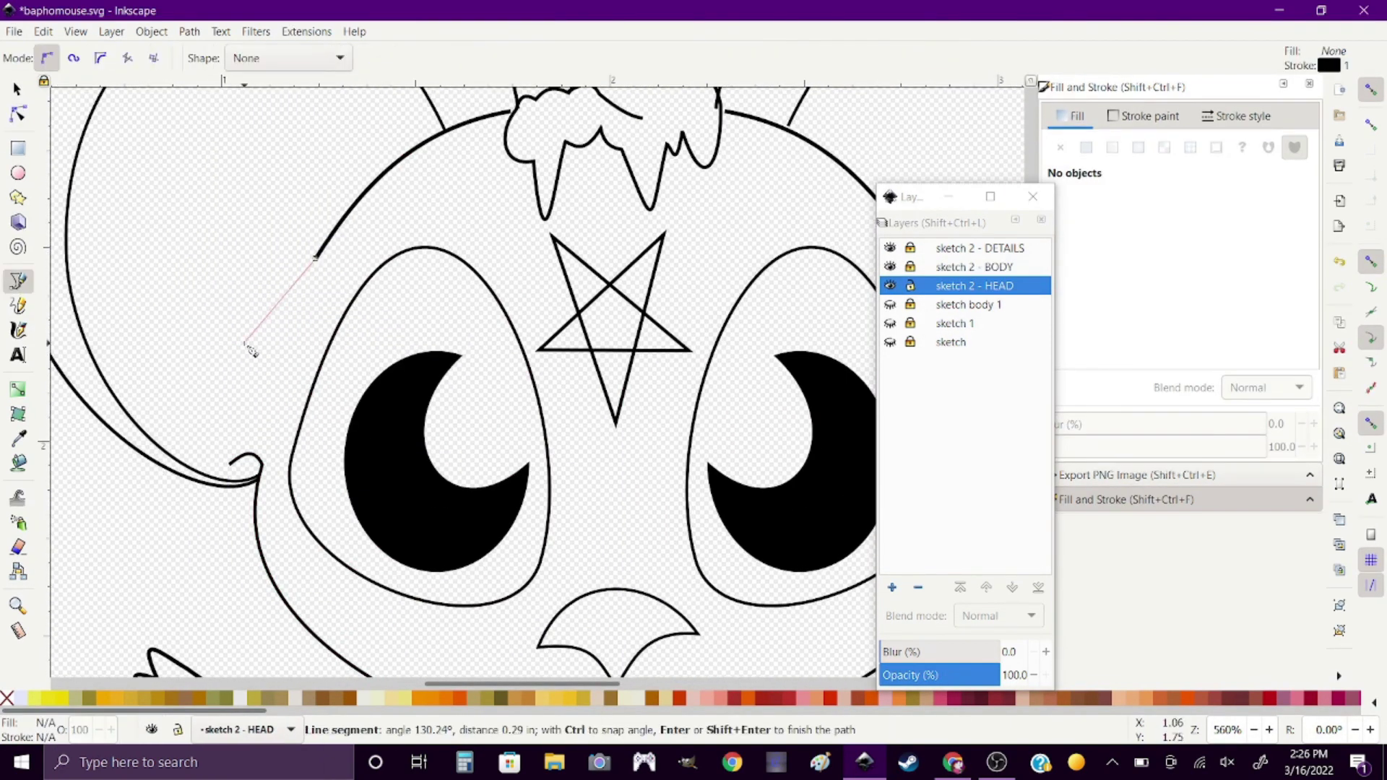
pyautogui.press('Return')
# Edit the nose path's nodes to round off its pointed tip.
pyautogui.press('n')
pyautogui.scroll(-4, 636, 433)
pyautogui.scroll(4, 645, 444)
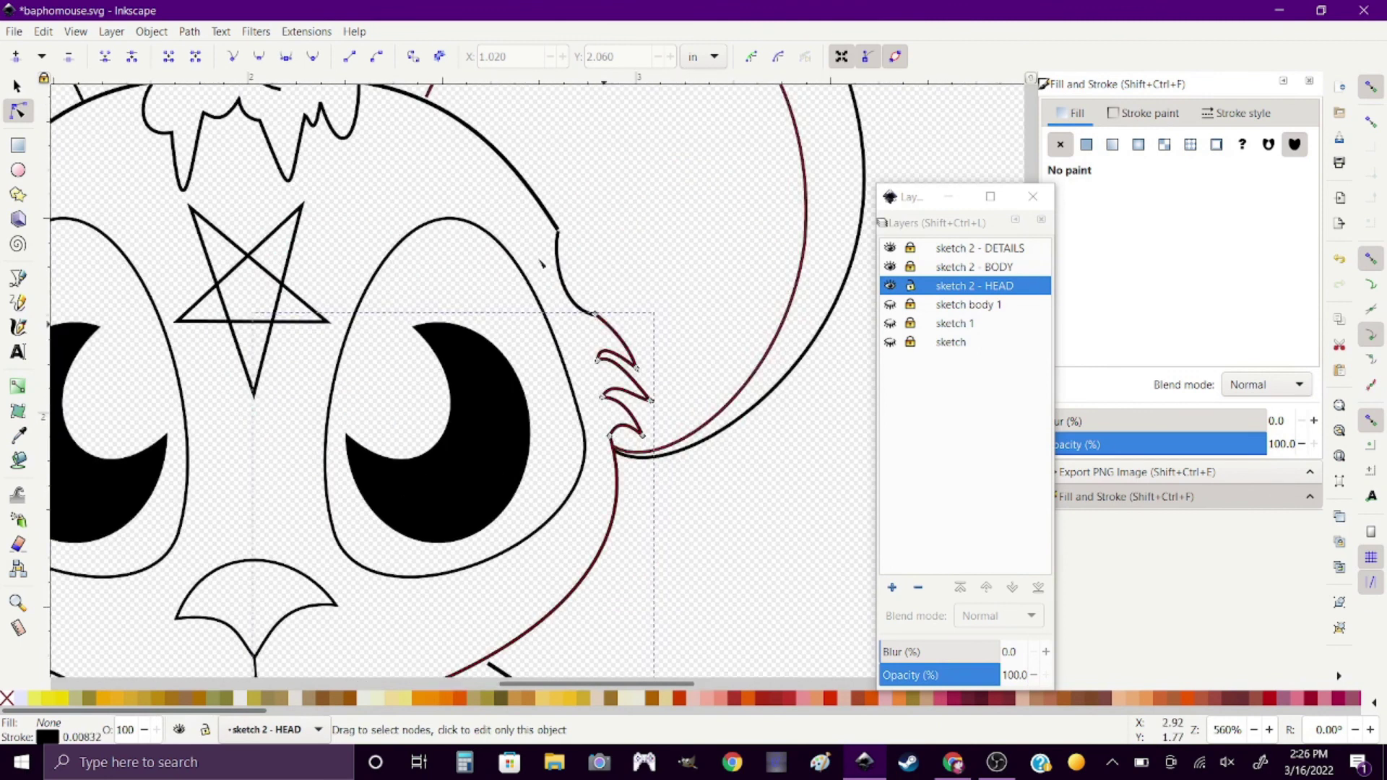
pyautogui.press('s')
pyautogui.press('-')
pyautogui.press('-')
pyautogui.click(44, 58)
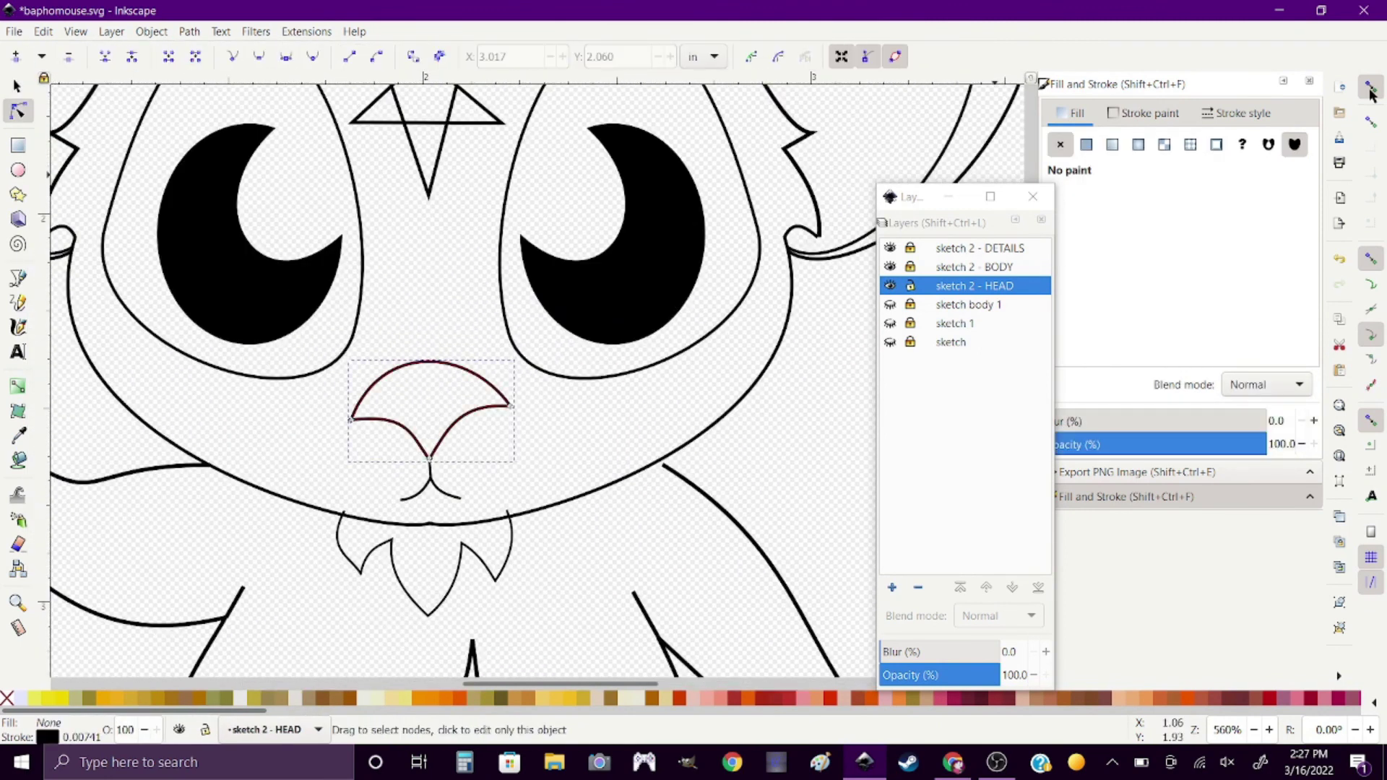
pyautogui.click(511, 418)
pyautogui.press('Escape')
# Select the mouth path to check it, then clear the selection.
pyautogui.keyDown('ctrl'); pyautogui.scroll(-3, 542, 411); pyautogui.keyUp('ctrl')
pyautogui.keyDown('ctrl'); pyautogui.scroll(2, 541, 411); pyautogui.keyUp('ctrl')
pyautogui.keyDown('ctrl'); pyautogui.scroll(2, 544, 413); pyautogui.keyUp('ctrl')
pyautogui.click(543, 413)
pyautogui.keyDown('ctrl'); pyautogui.scroll(-2, 543, 413); pyautogui.keyUp('ctrl')
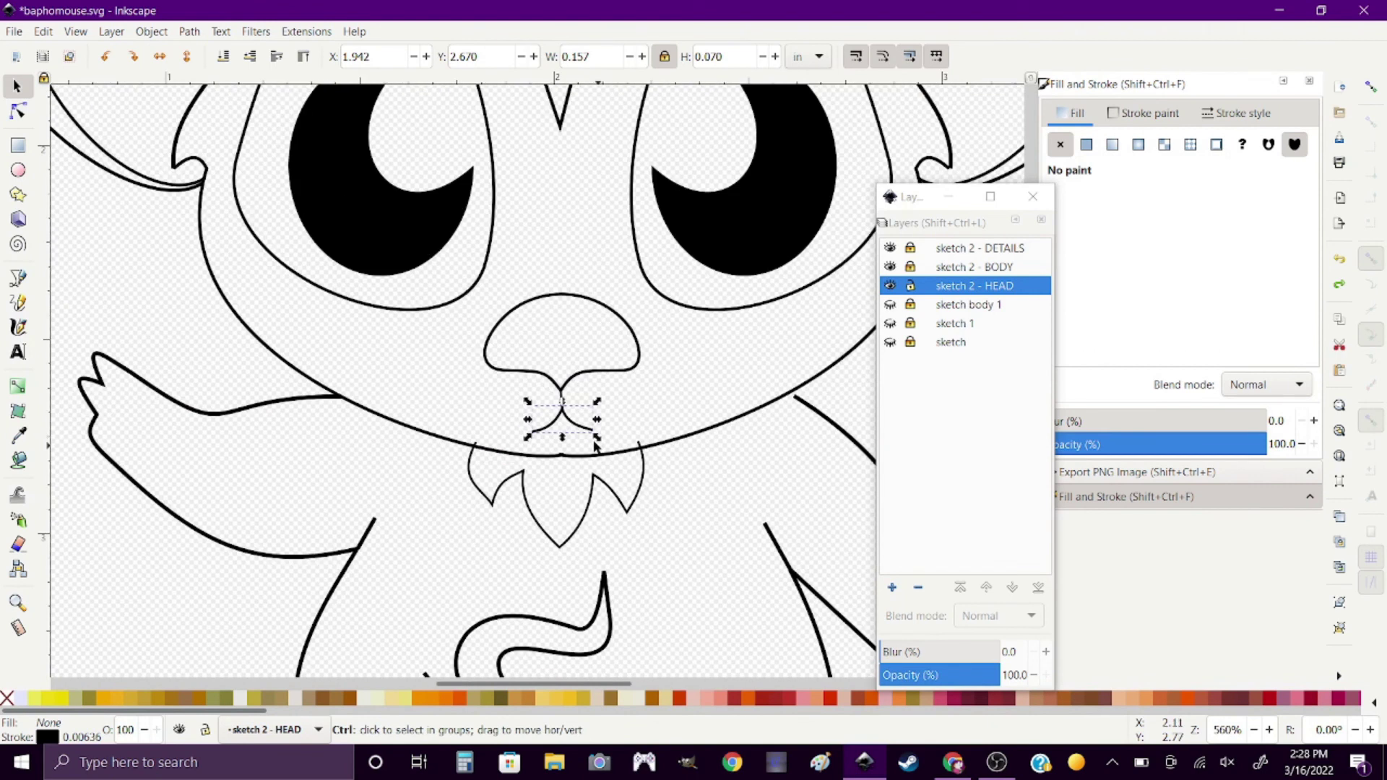
pyautogui.keyDown('ctrl'); pyautogui.scroll(-2, 578, 469); pyautogui.keyUp('ctrl')
pyautogui.press('s')
pyautogui.press('Escape')
# Draw a five-point purple star, shrink it, and place it beside the raised hand.
pyautogui.click(43, 31)
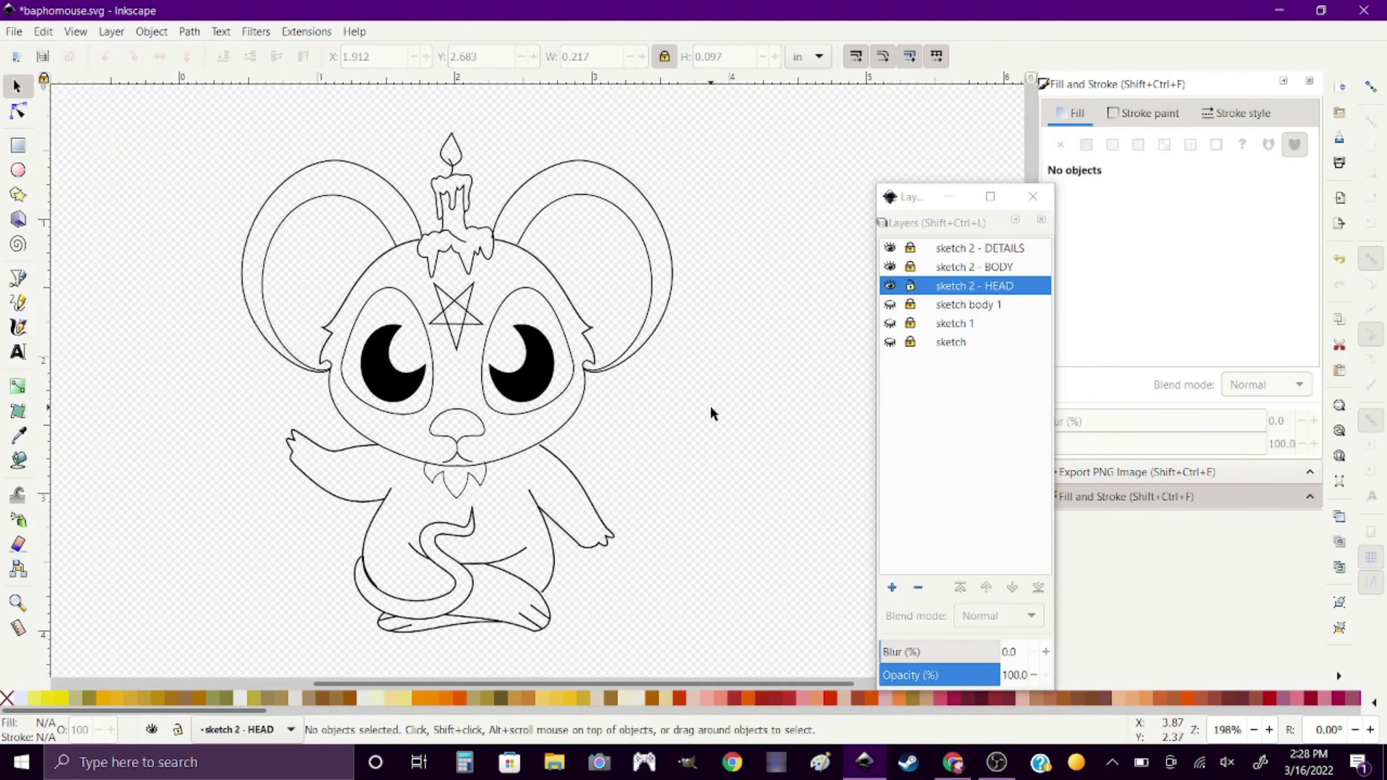
pyautogui.keyDown('ctrl'); pyautogui.scroll(-2, 699, 517); pyautogui.keyUp('ctrl')
pyautogui.press('*')
pyautogui.moveTo(403, 223); pyautogui.dragTo(496, 124)
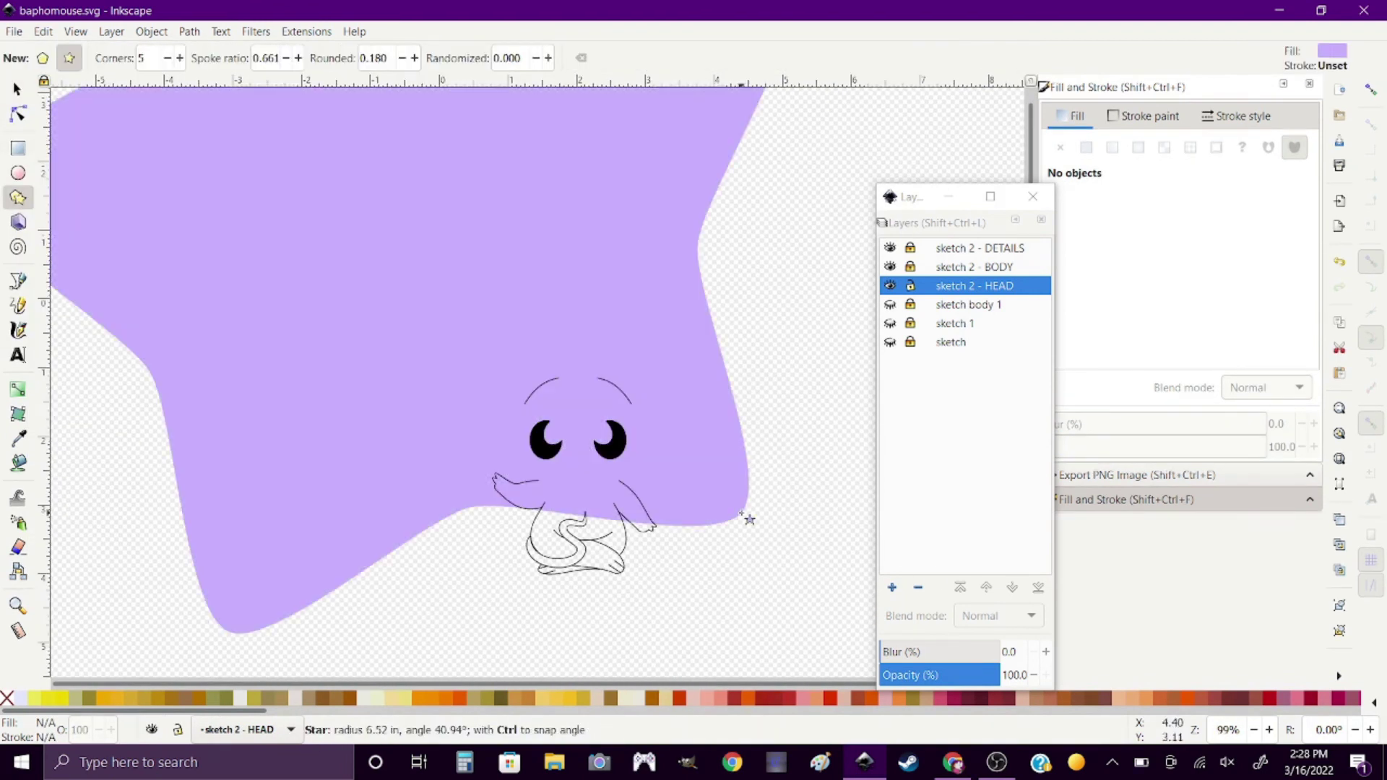
pyautogui.press('s')
pyautogui.moveTo(402, 223); pyautogui.dragTo(573, 433)
pyautogui.keyDown('ctrl'); pyautogui.scroll(1, 639, 390); pyautogui.keyUp('ctrl')
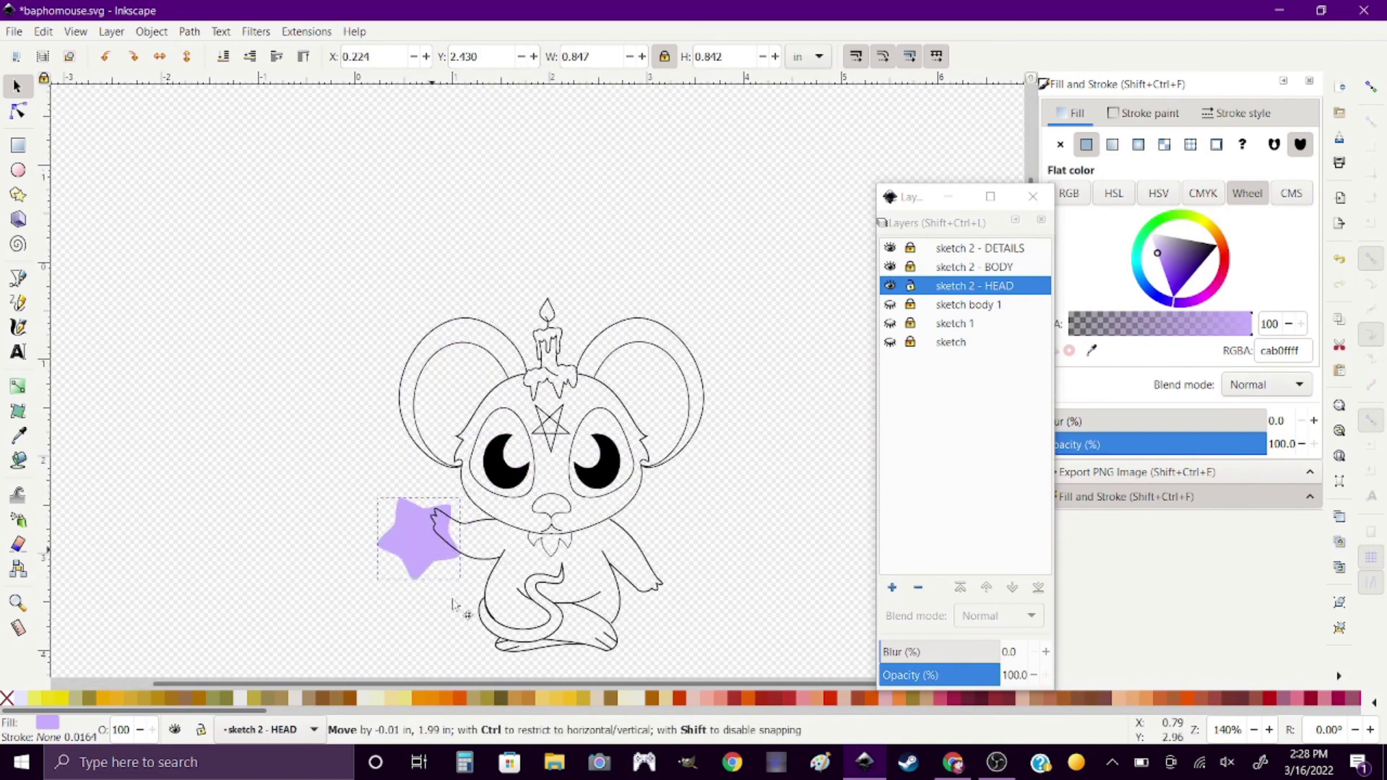